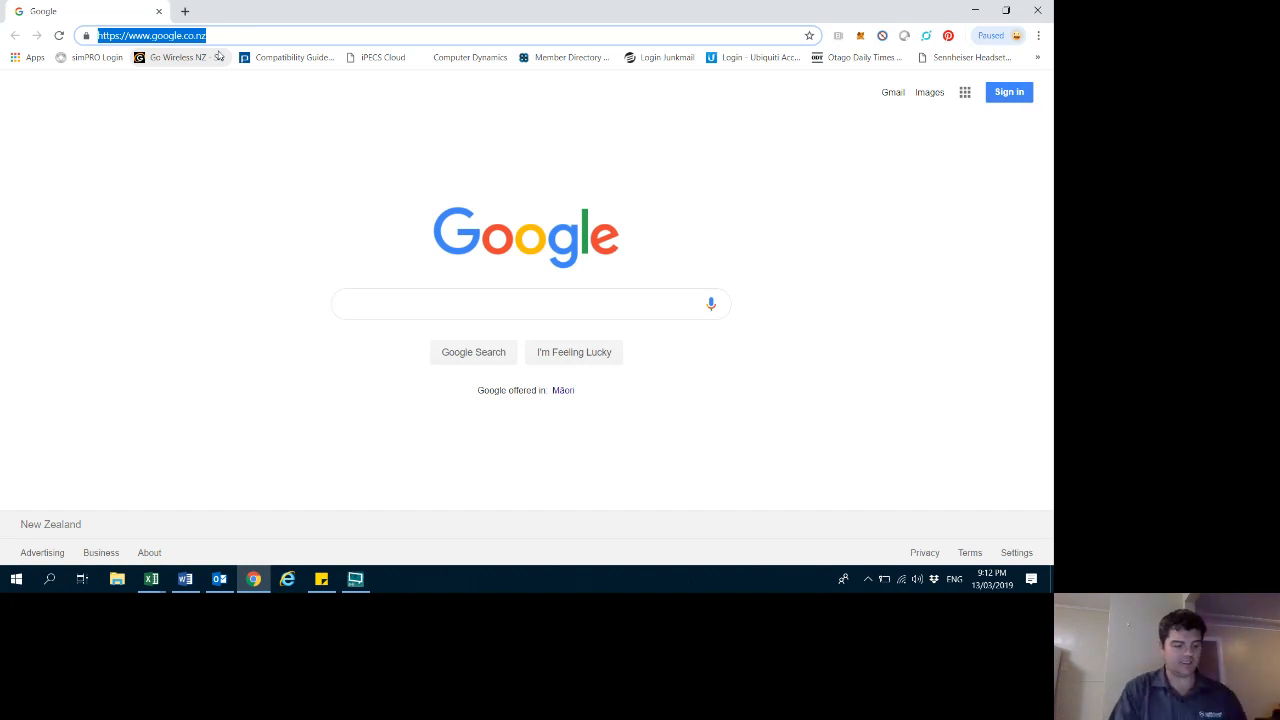
- Open the UCM6202 web interface at 192.168.1.69:8089 in the browser
type("192")
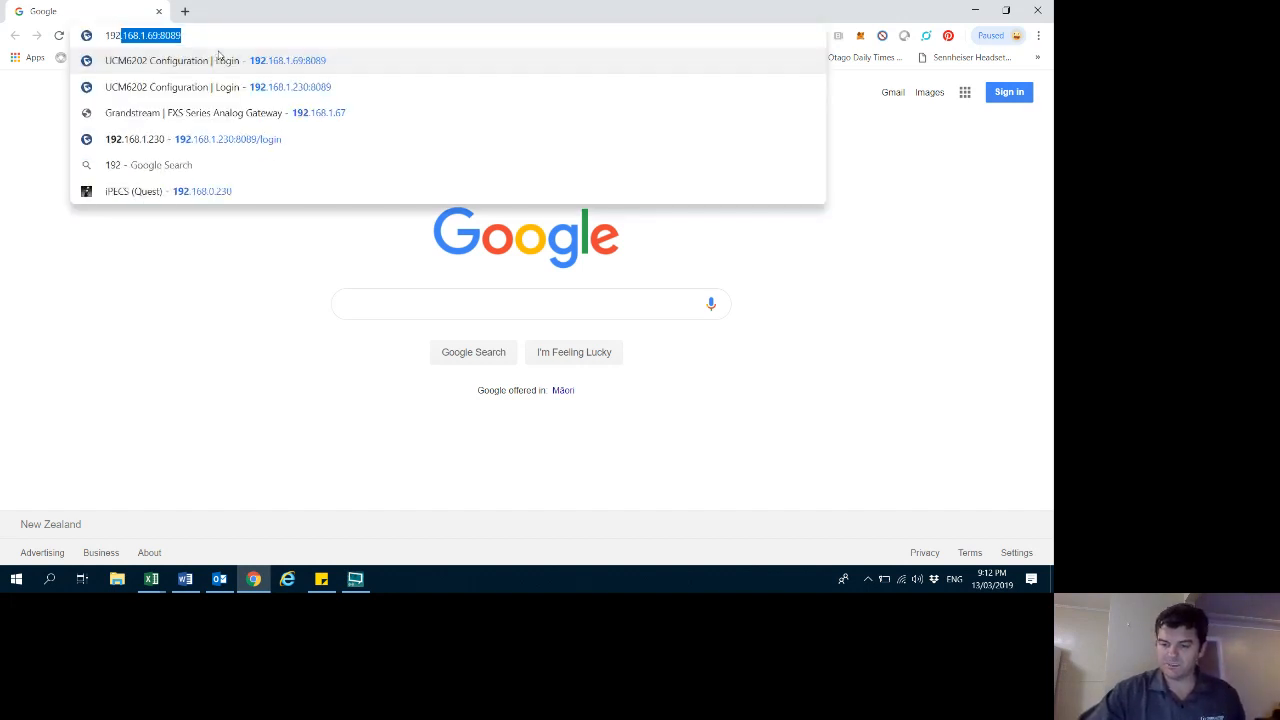
type(".168.1.69")
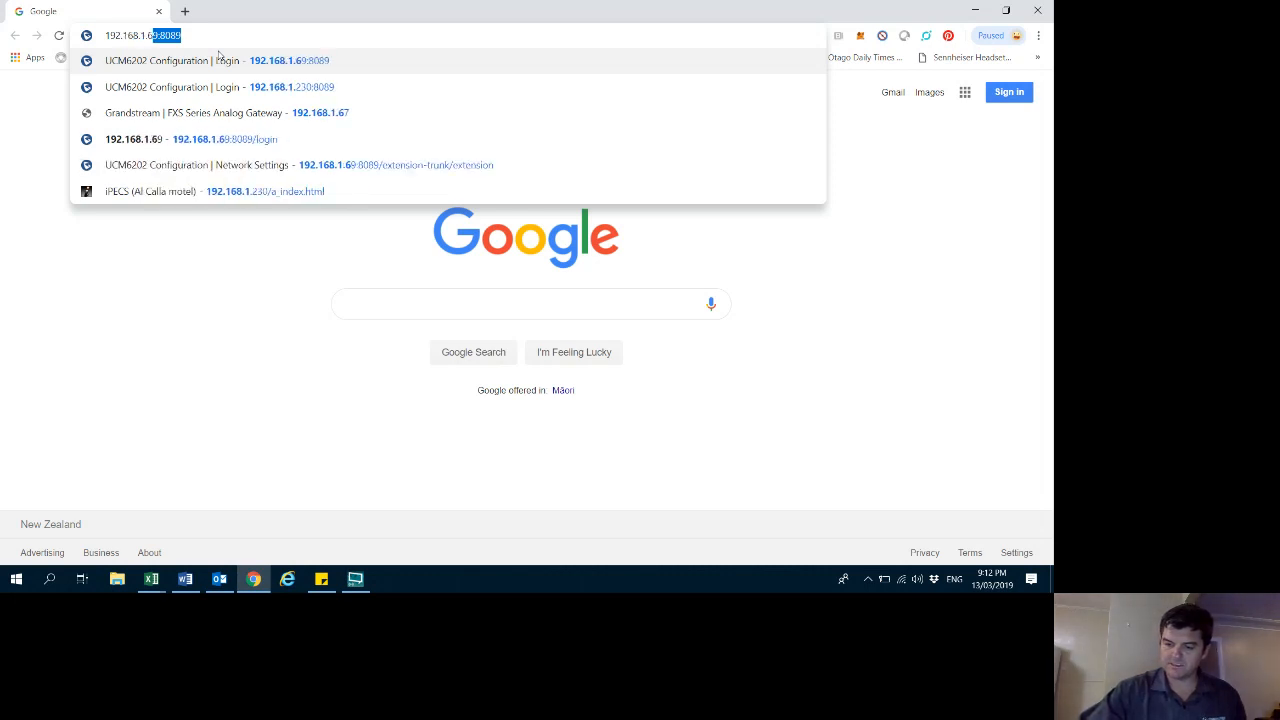
type(":")
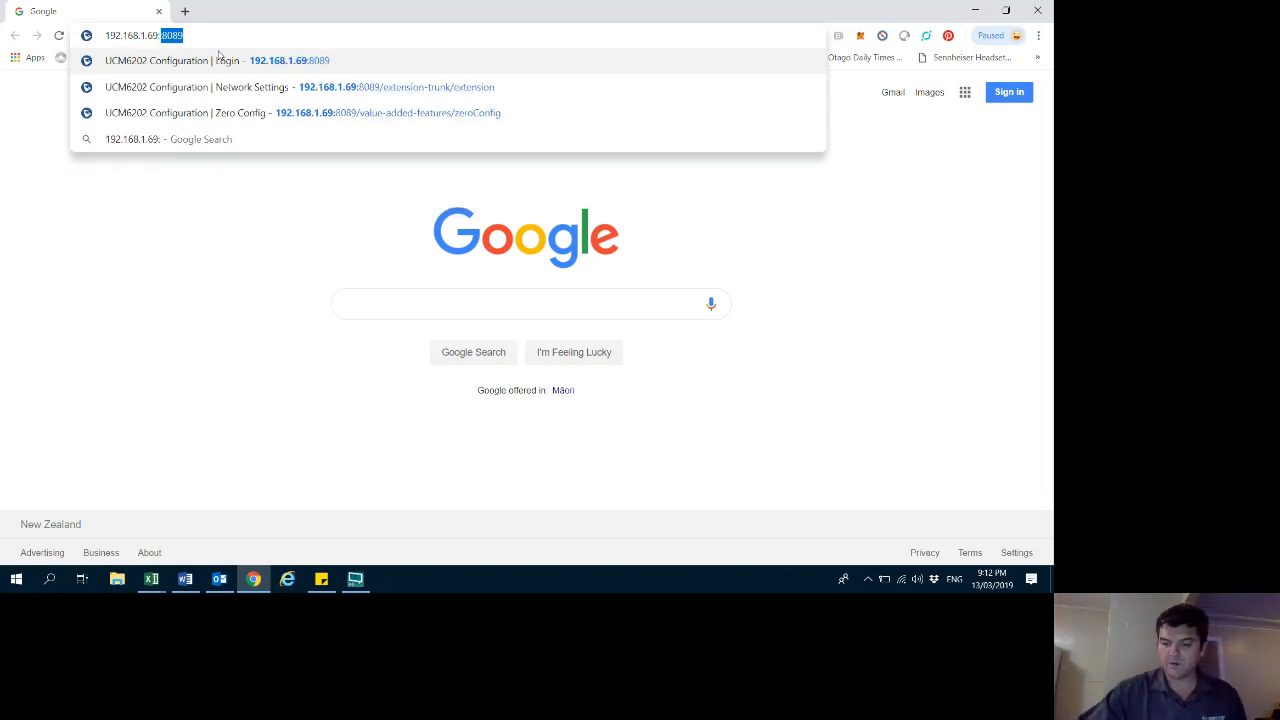
type("8089")
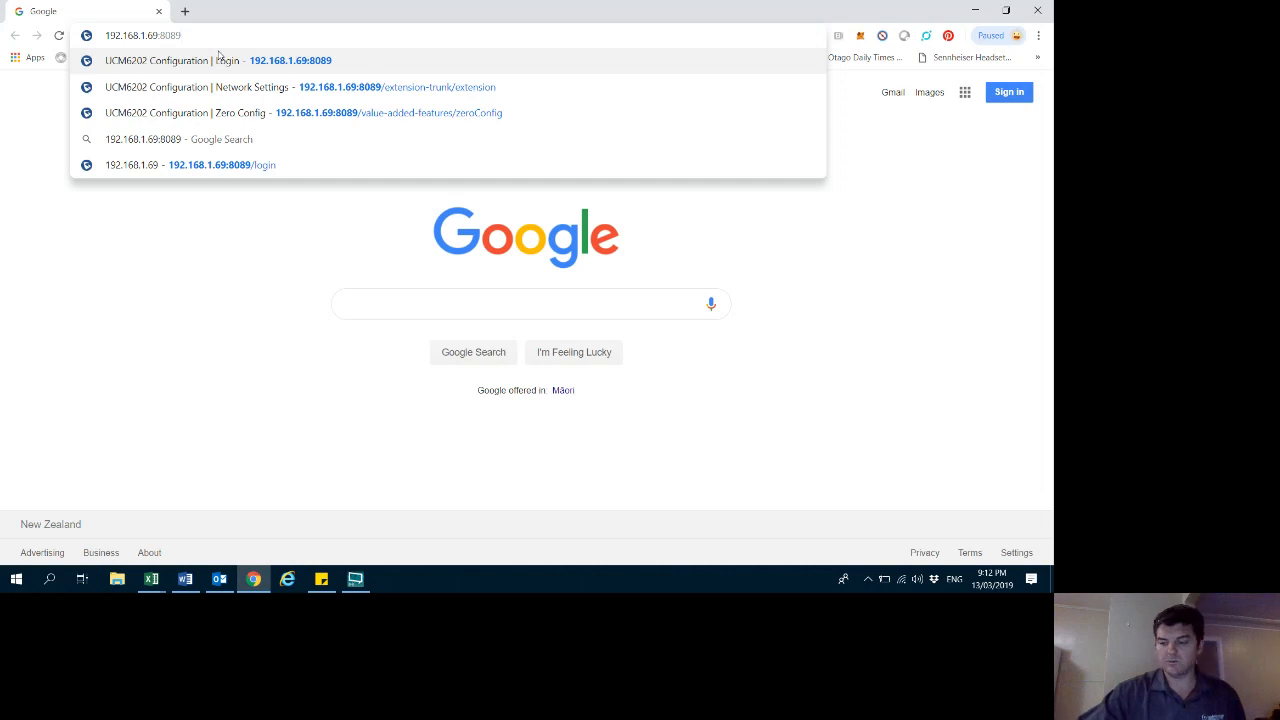
key("Return")
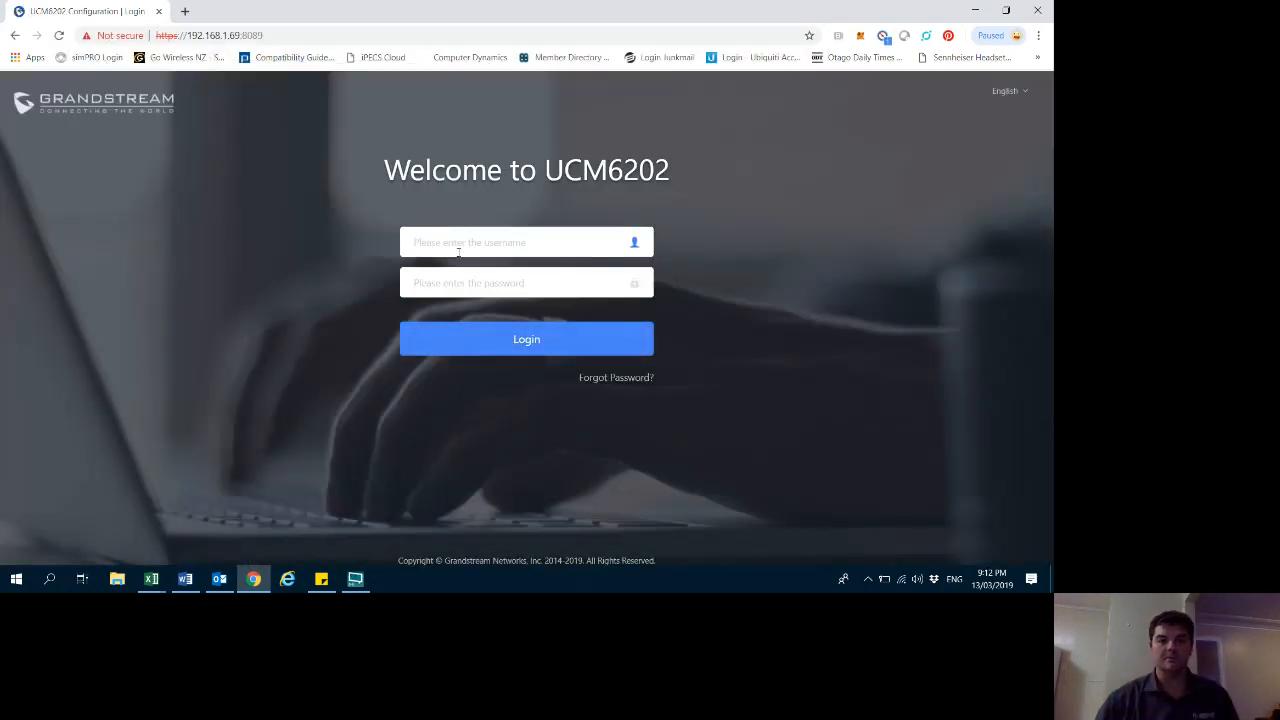
- Log in with the username admin and the account password
left_click(437, 243)
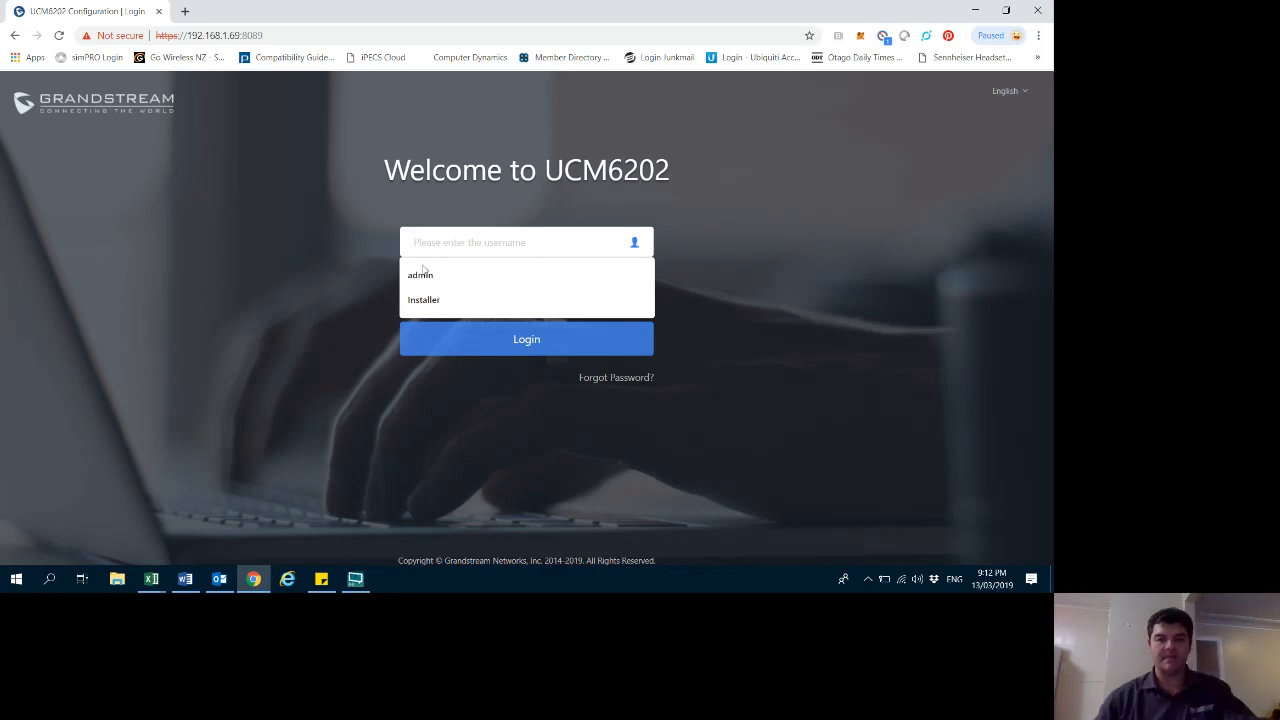
left_click(426, 275)
left_click(437, 285)
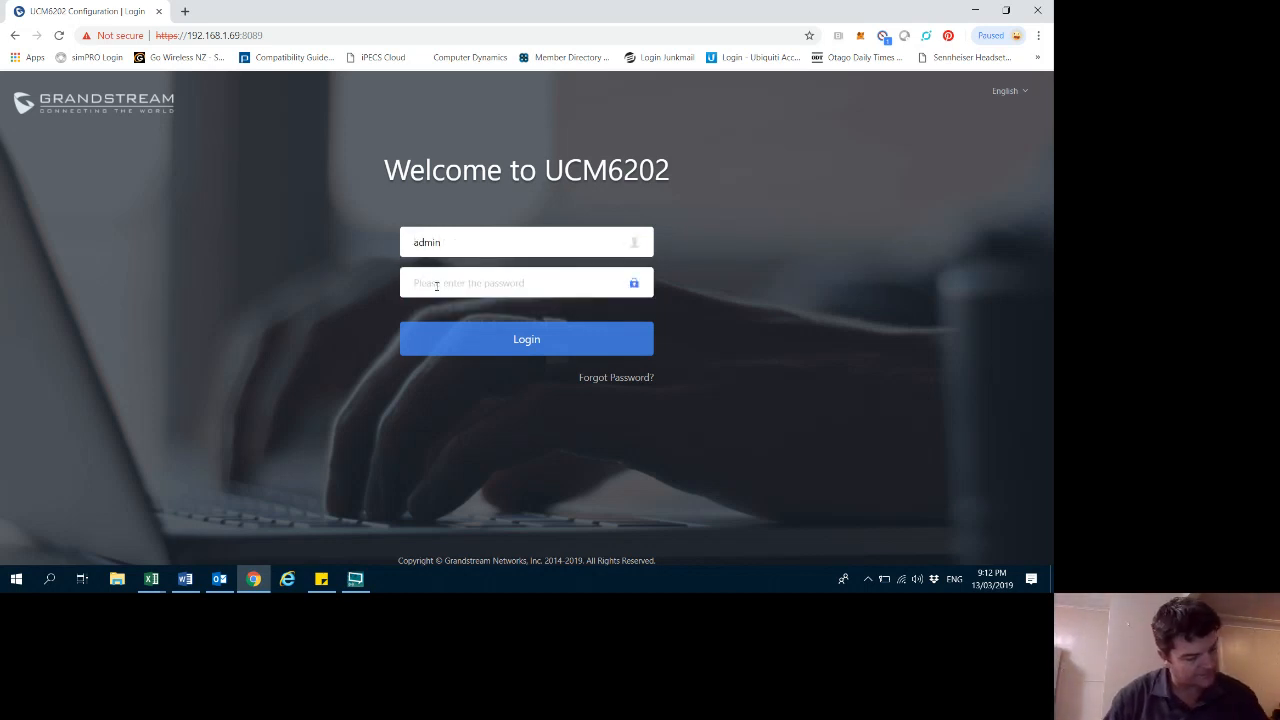
key("Caps_Lock")
type("•")
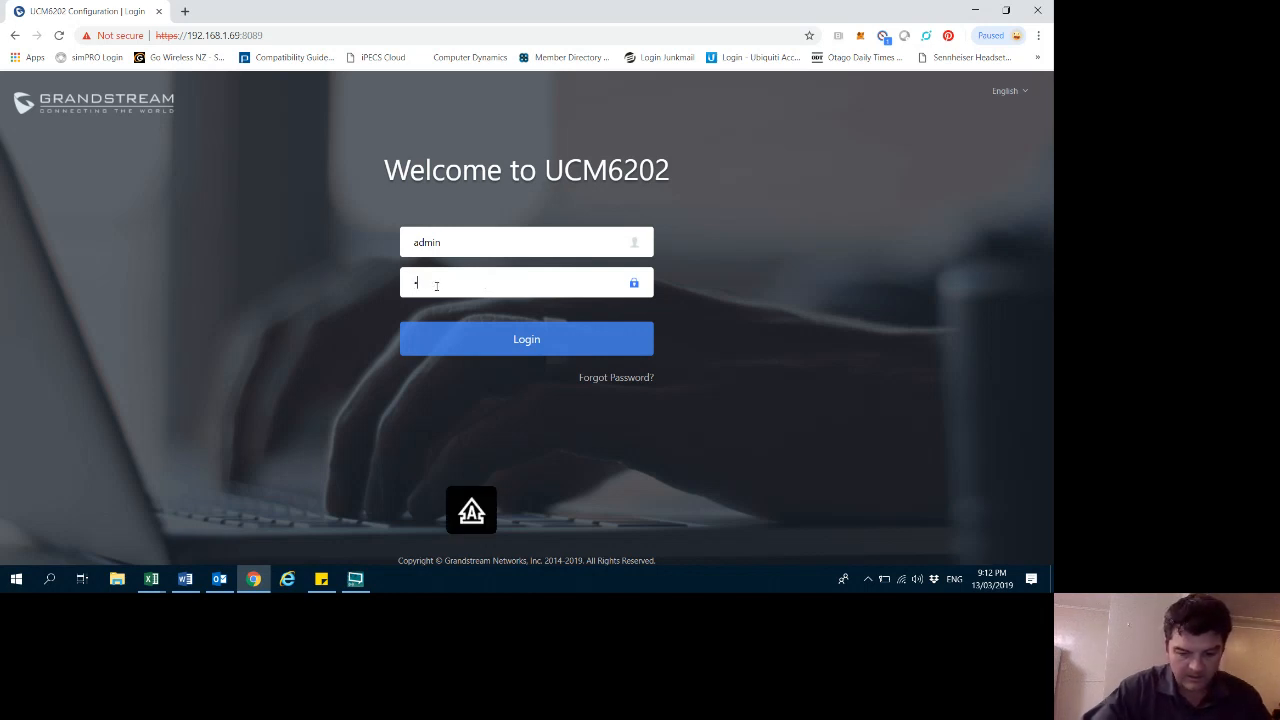
type("••")
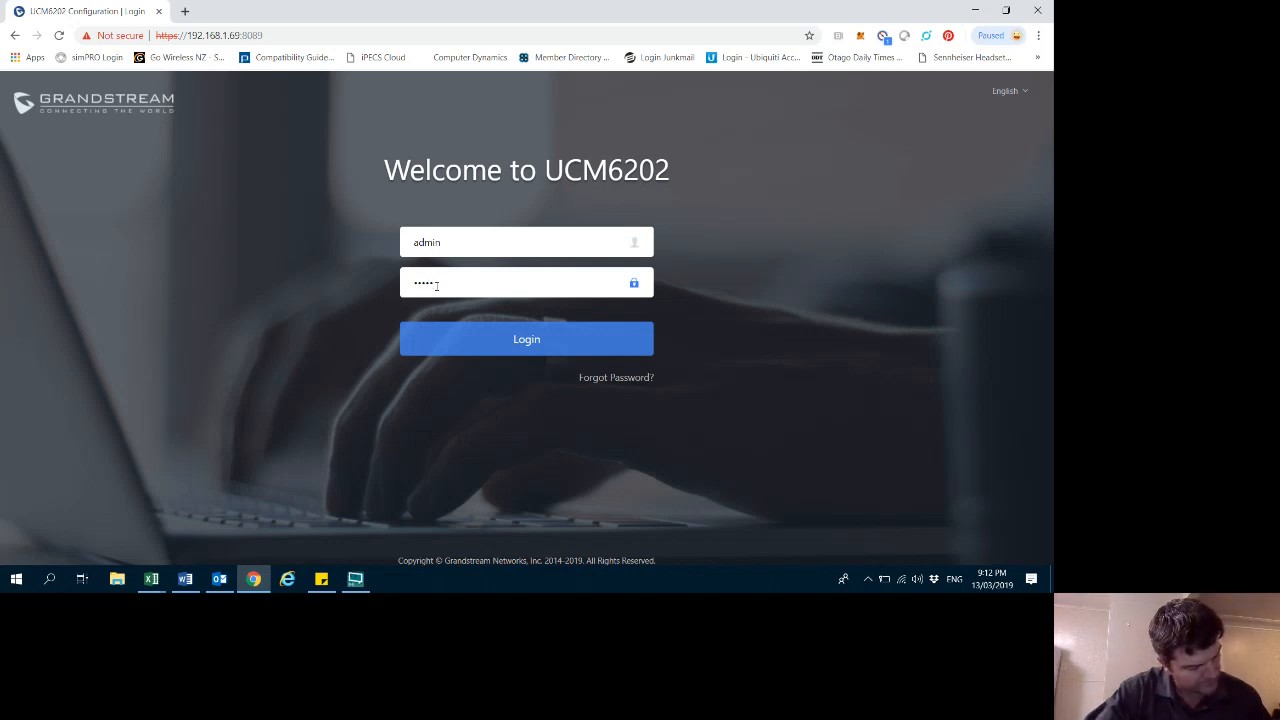
type("••")
key("Caps_Lock")
type("•")
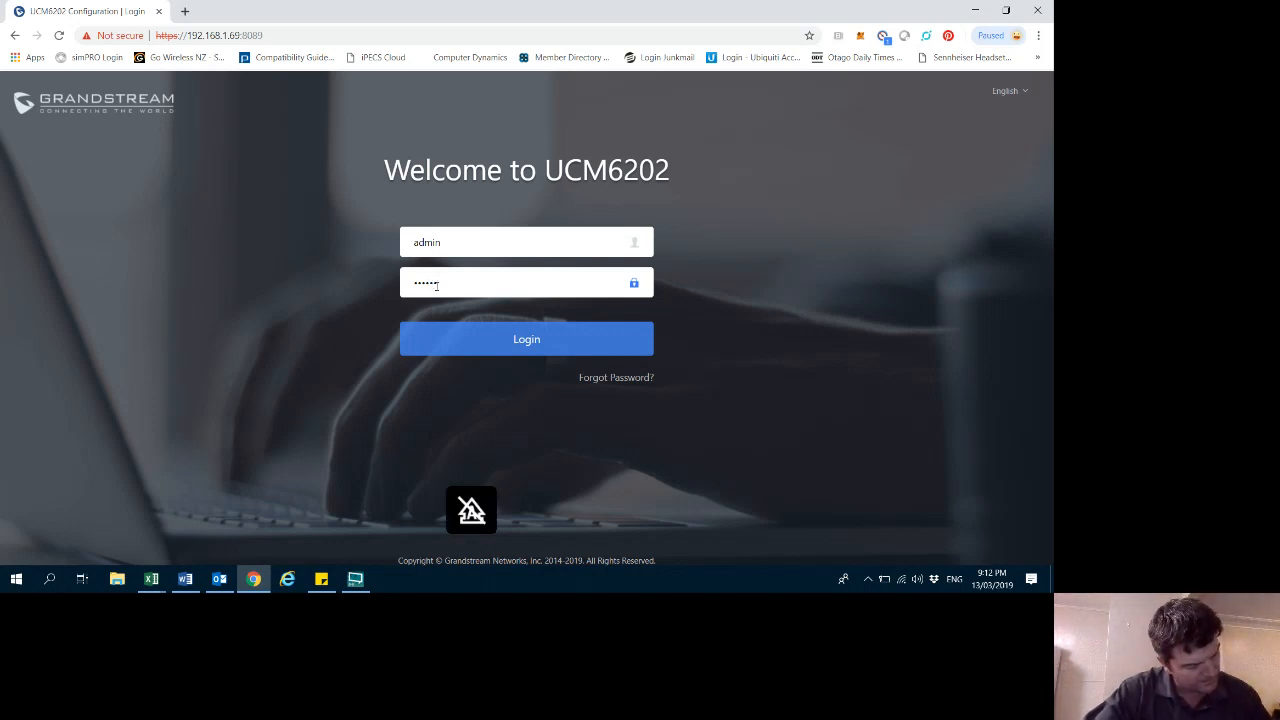
type("•")
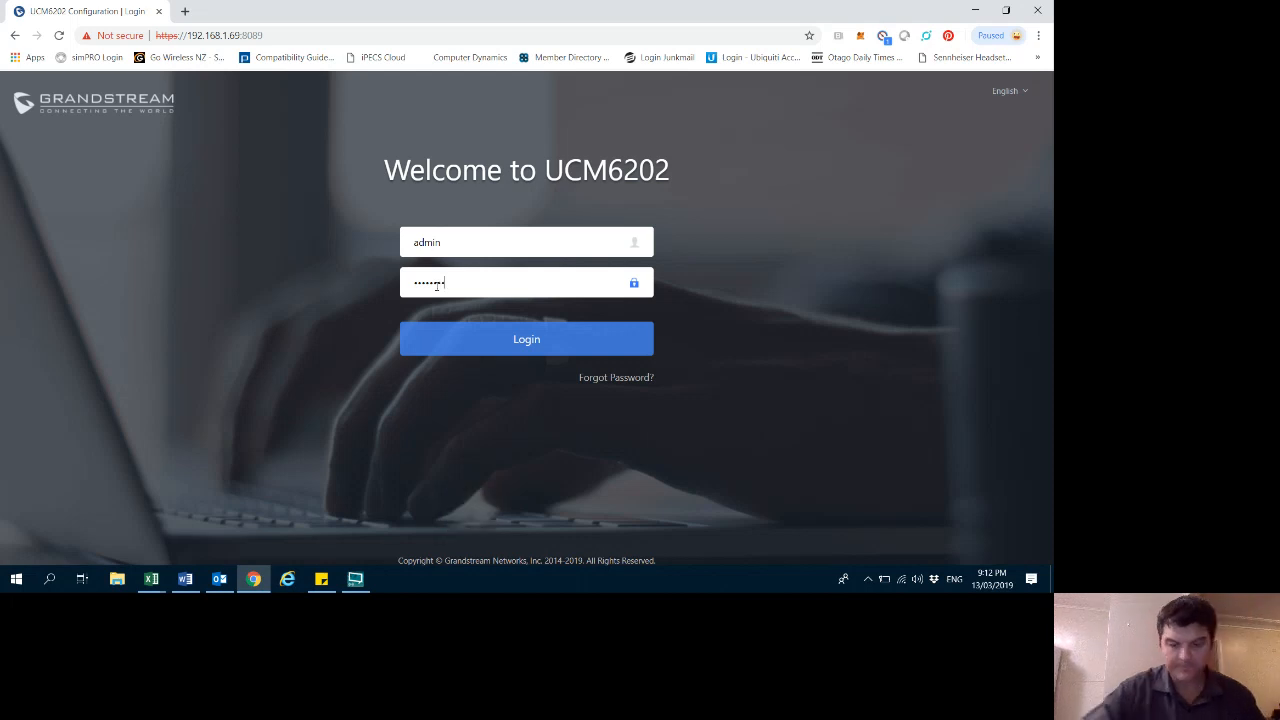
left_click(478, 342)
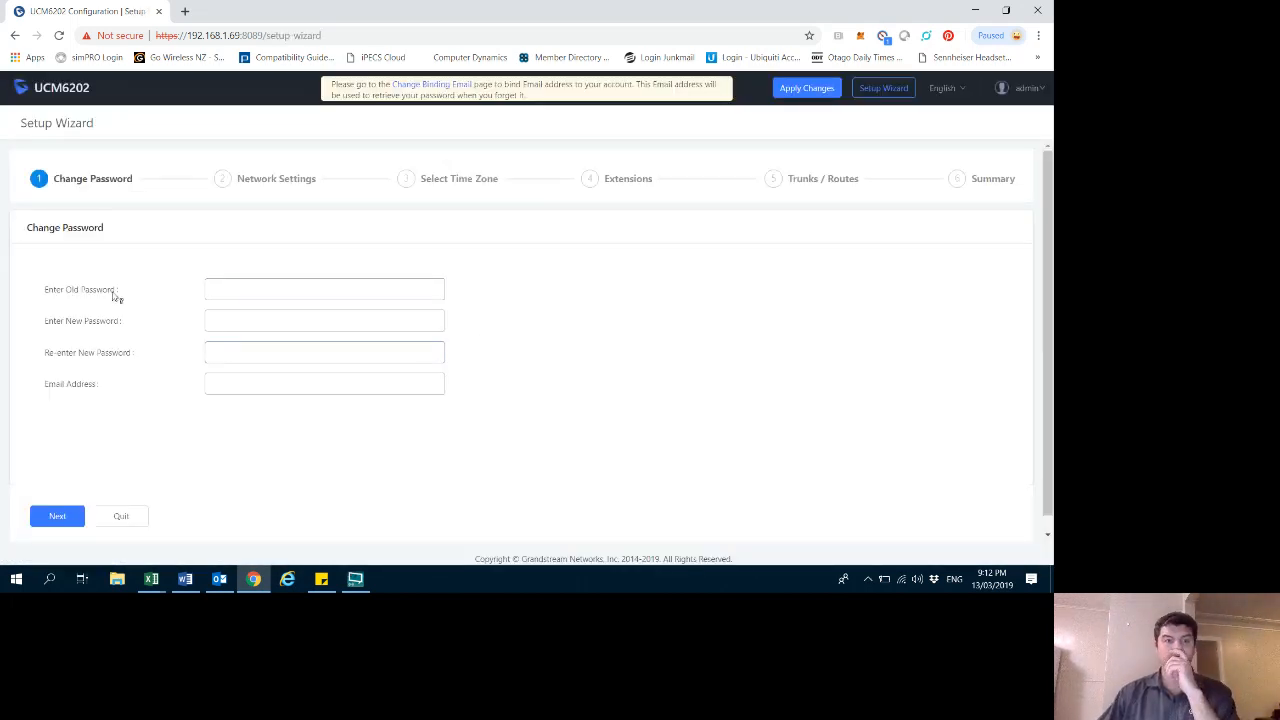
- Enter the old password in the setup wizard's Change Password step
left_click(243, 289)
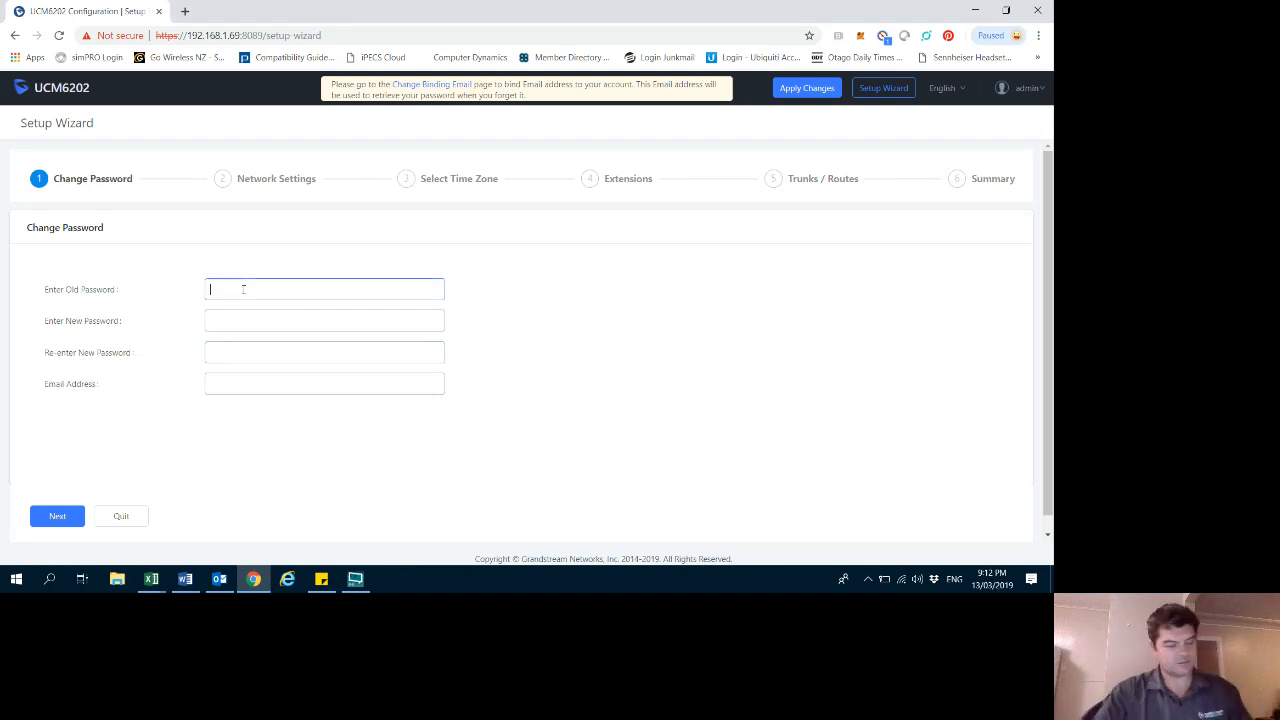
key("Caps_Lock")
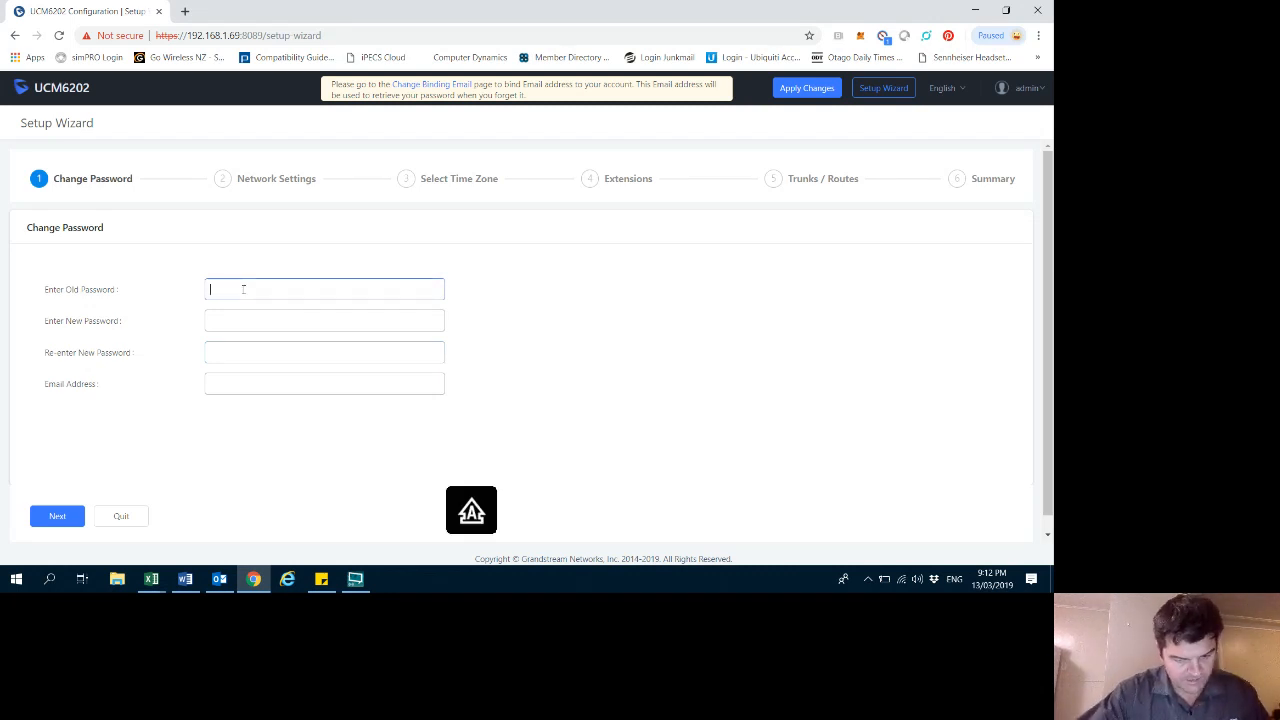
type("•••")
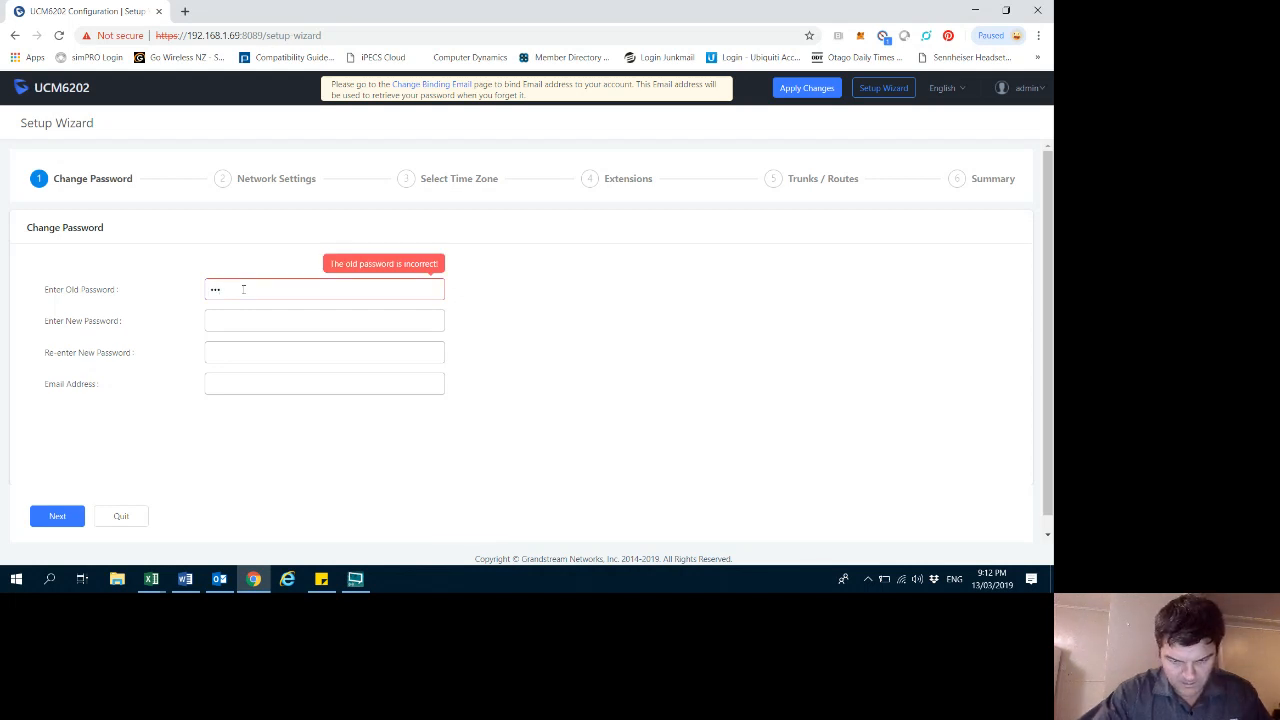
type("•")
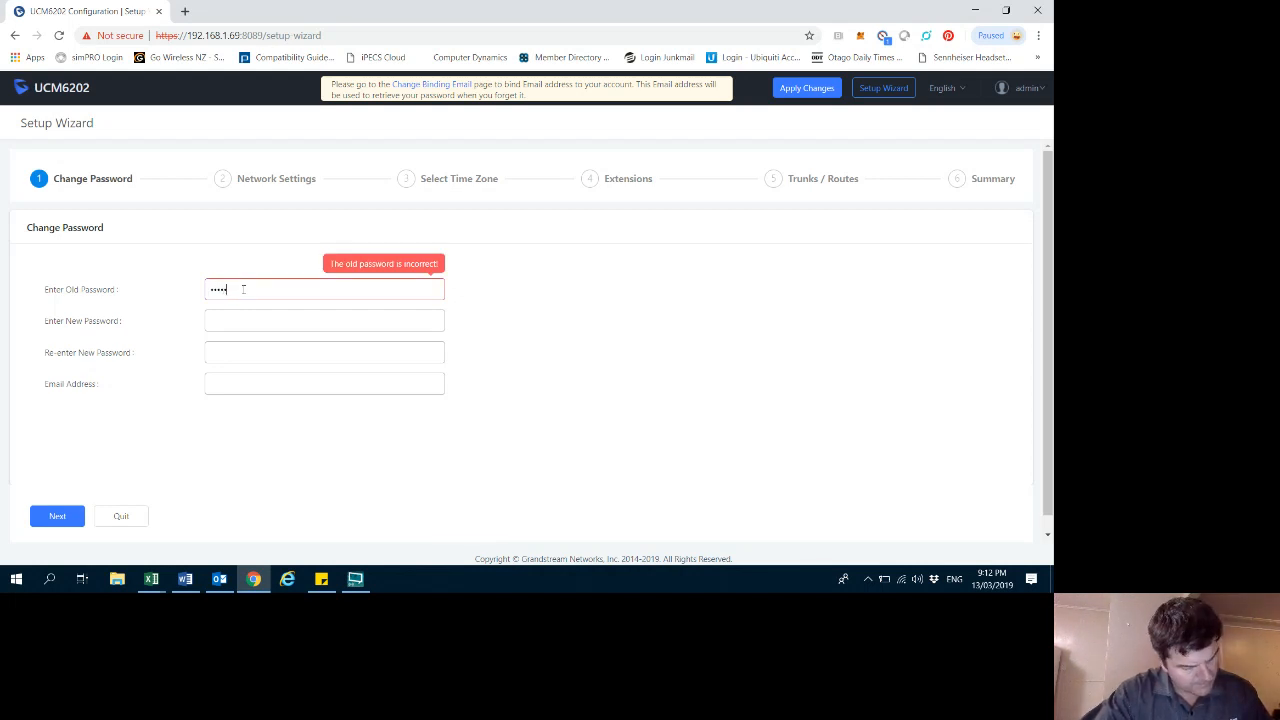
key("Caps_Lock")
type("•")
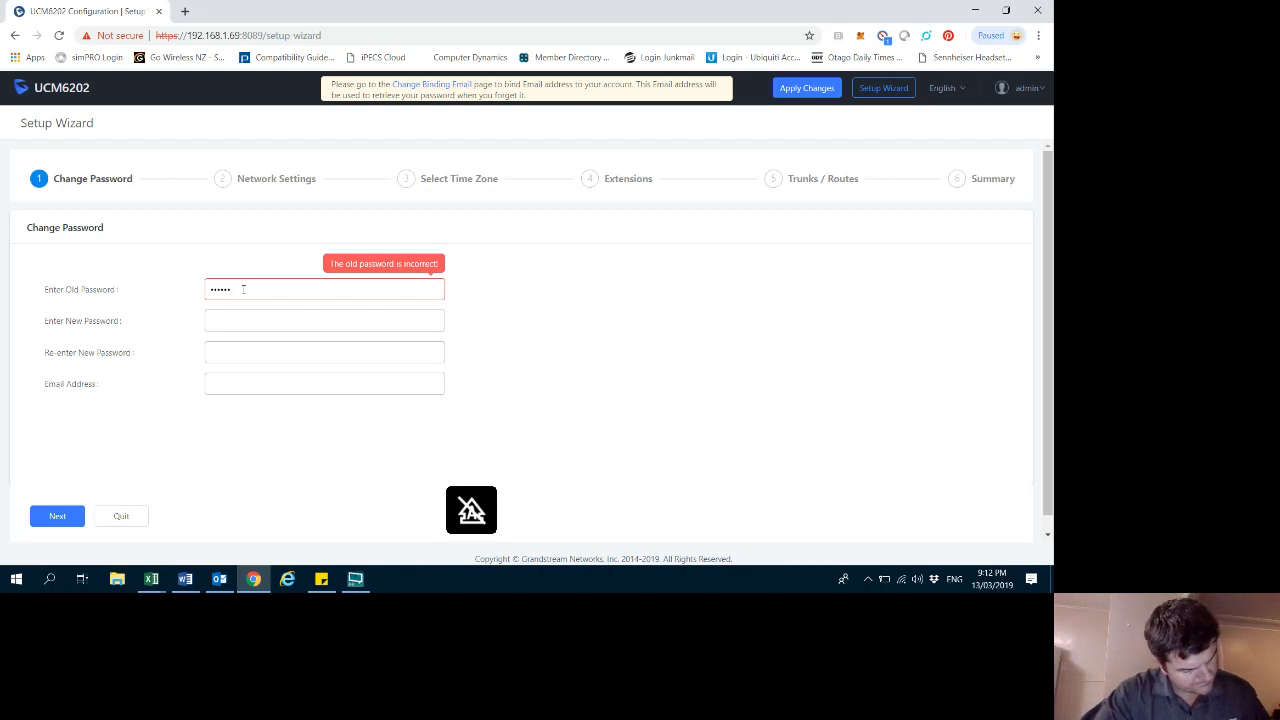
type("•")
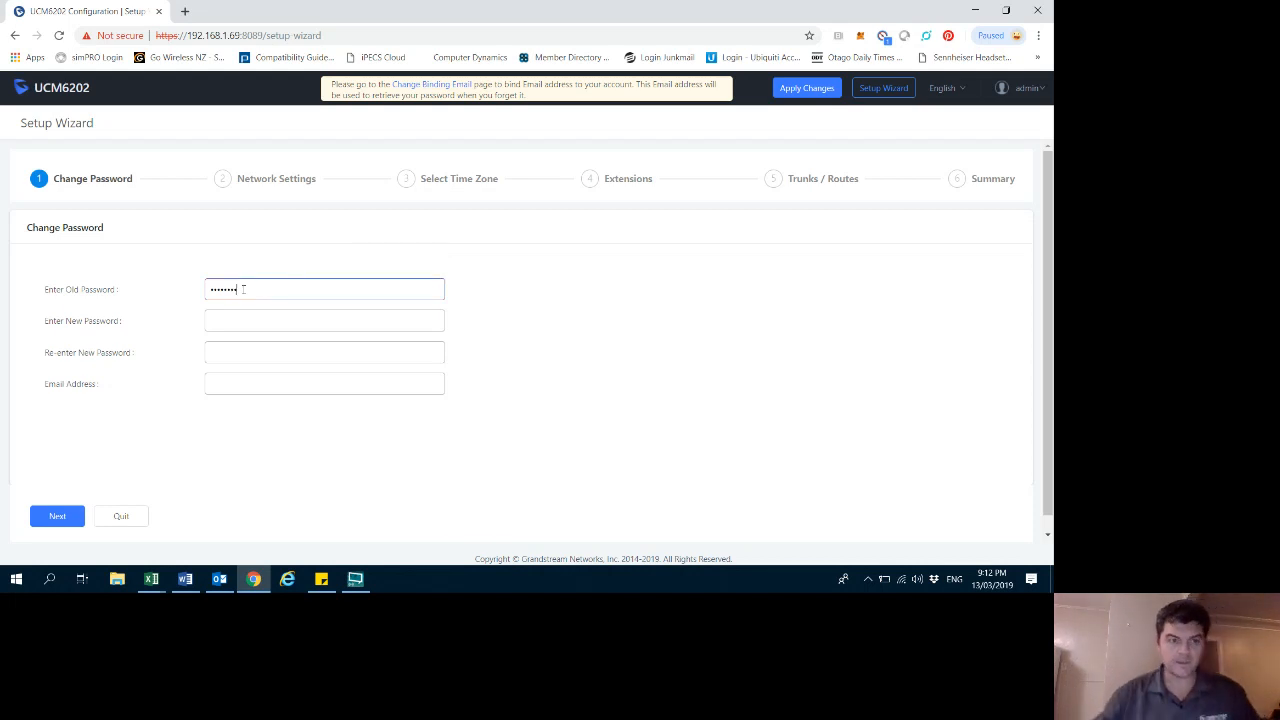
- Enter the new password and re-enter it to confirm
left_click(243, 320)
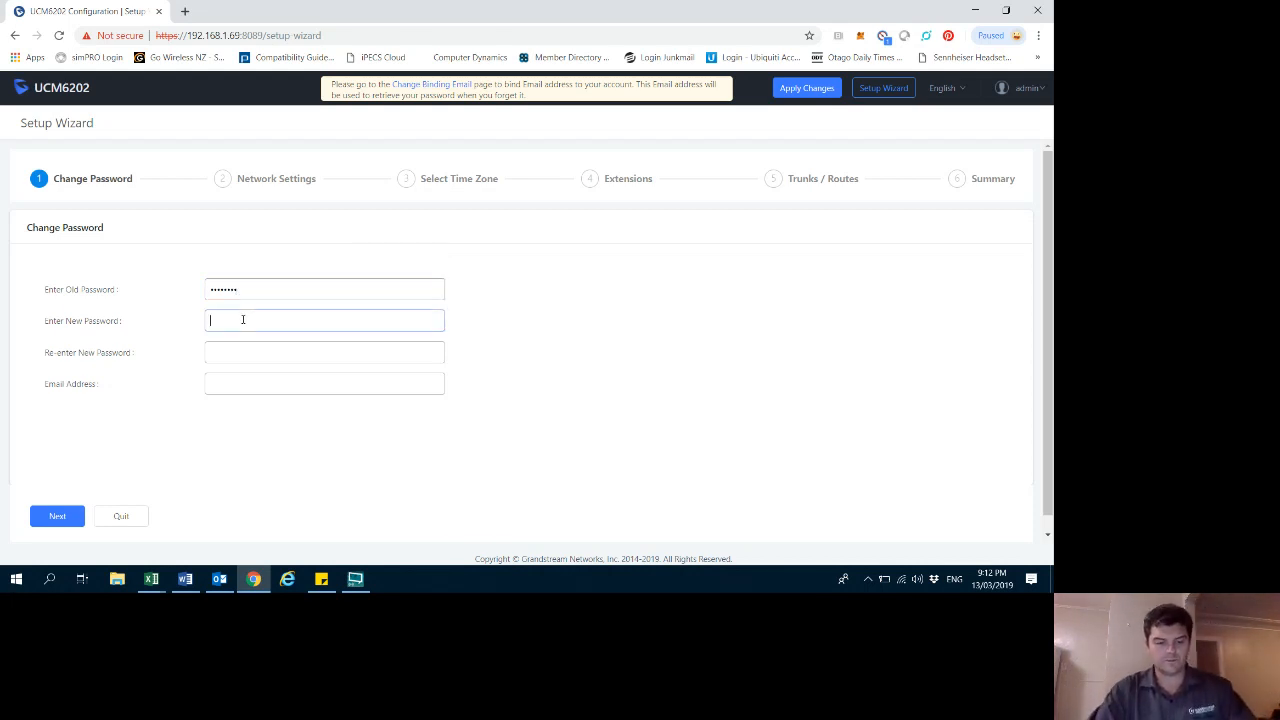
type("•••••••")
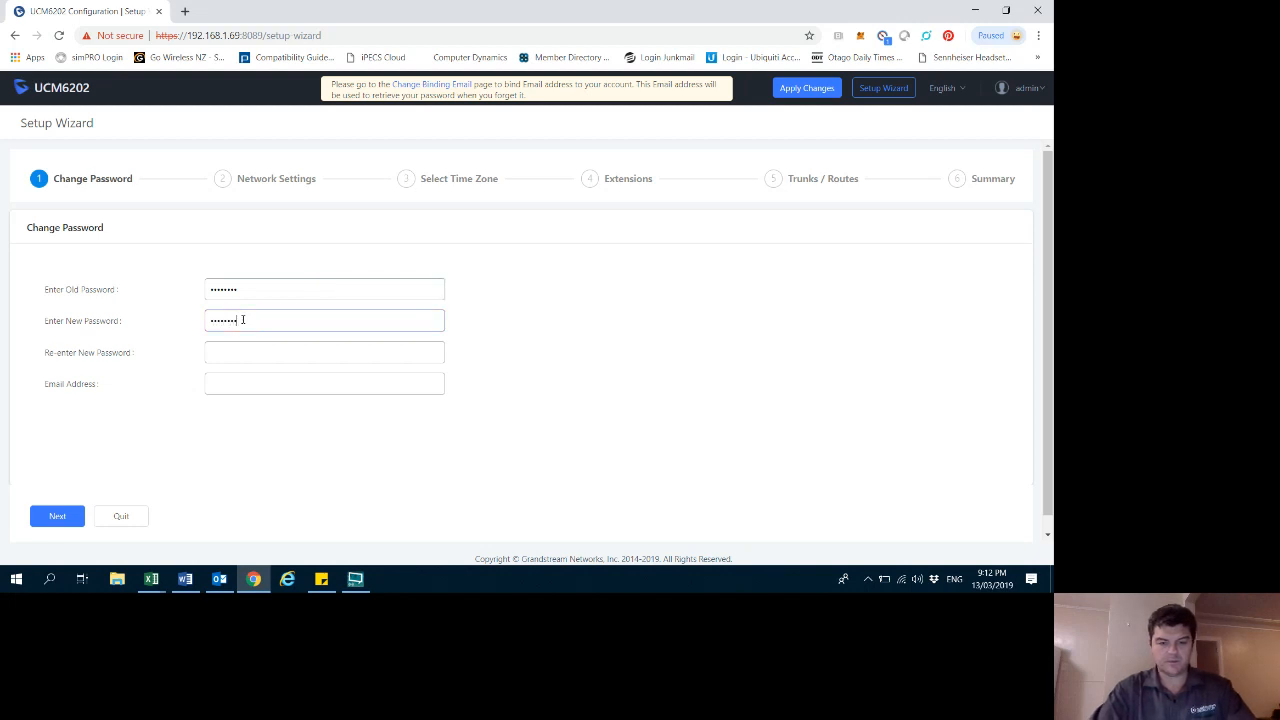
type("•••")
left_click(223, 356)
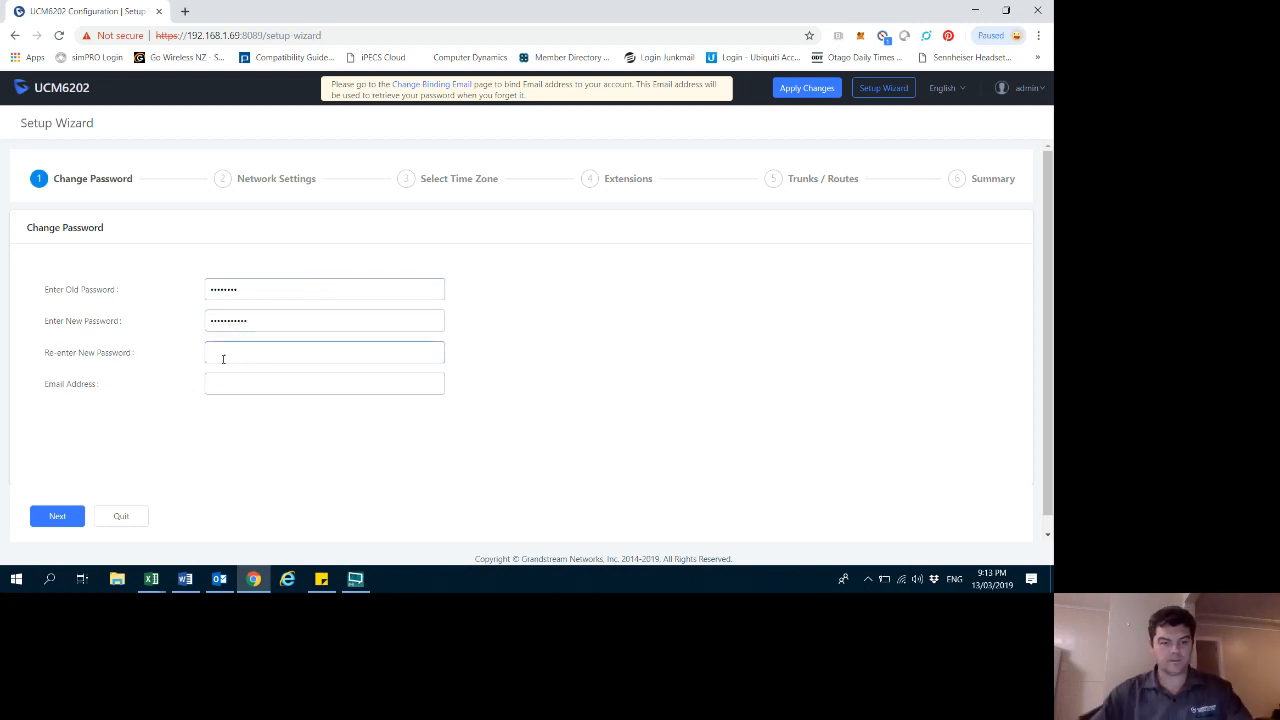
type("••••••••")
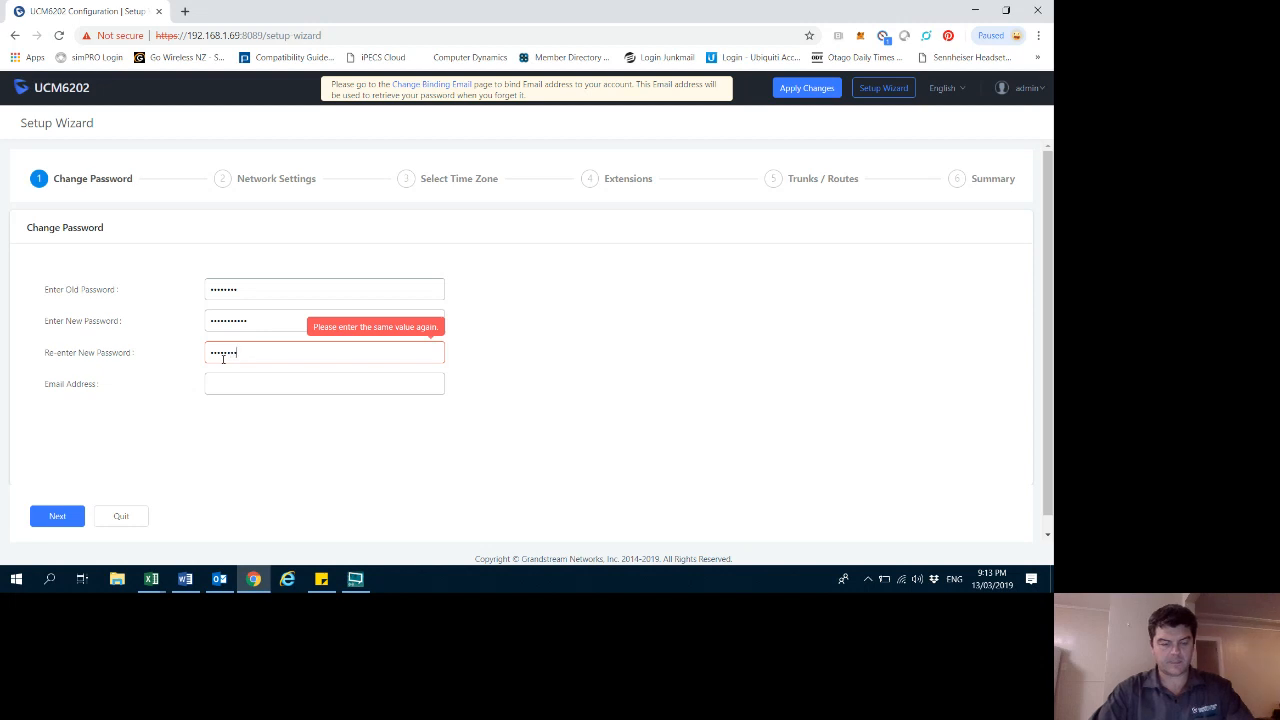
type("•••")
- Fill in the administrator's e-mail address from the suggestion and continue to Network Settings
left_click(232, 383)
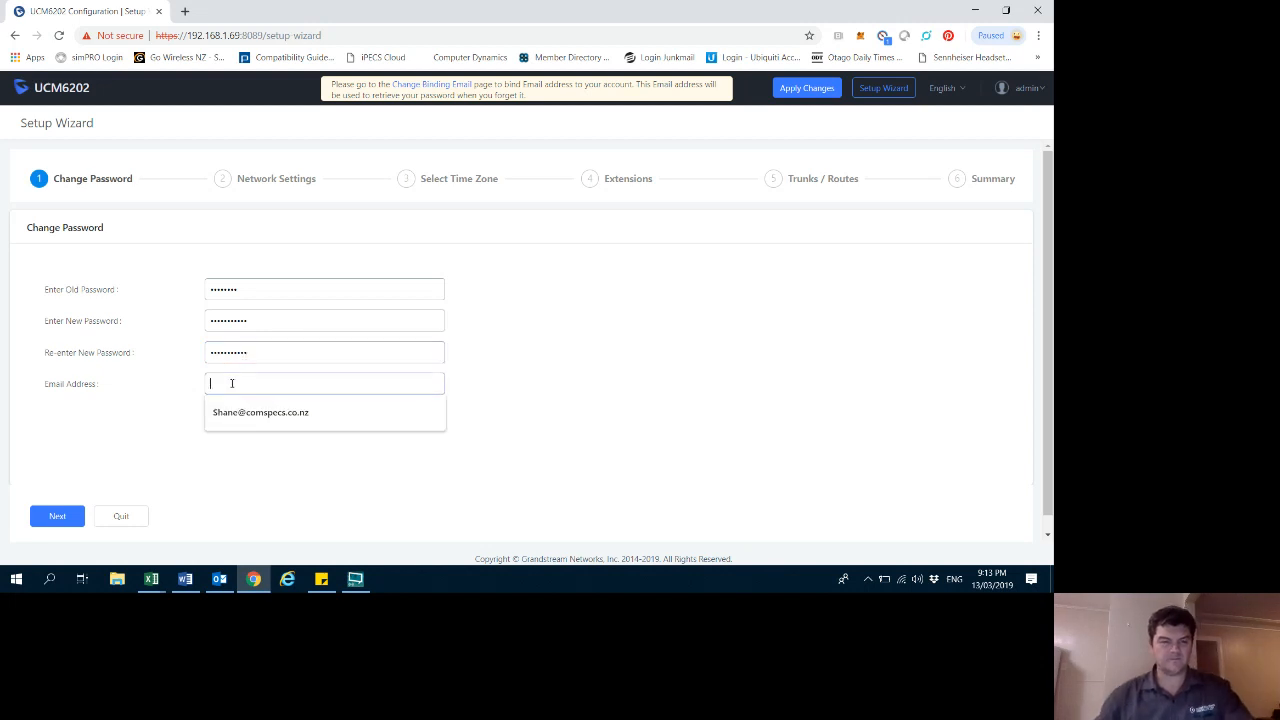
left_click(236, 410)
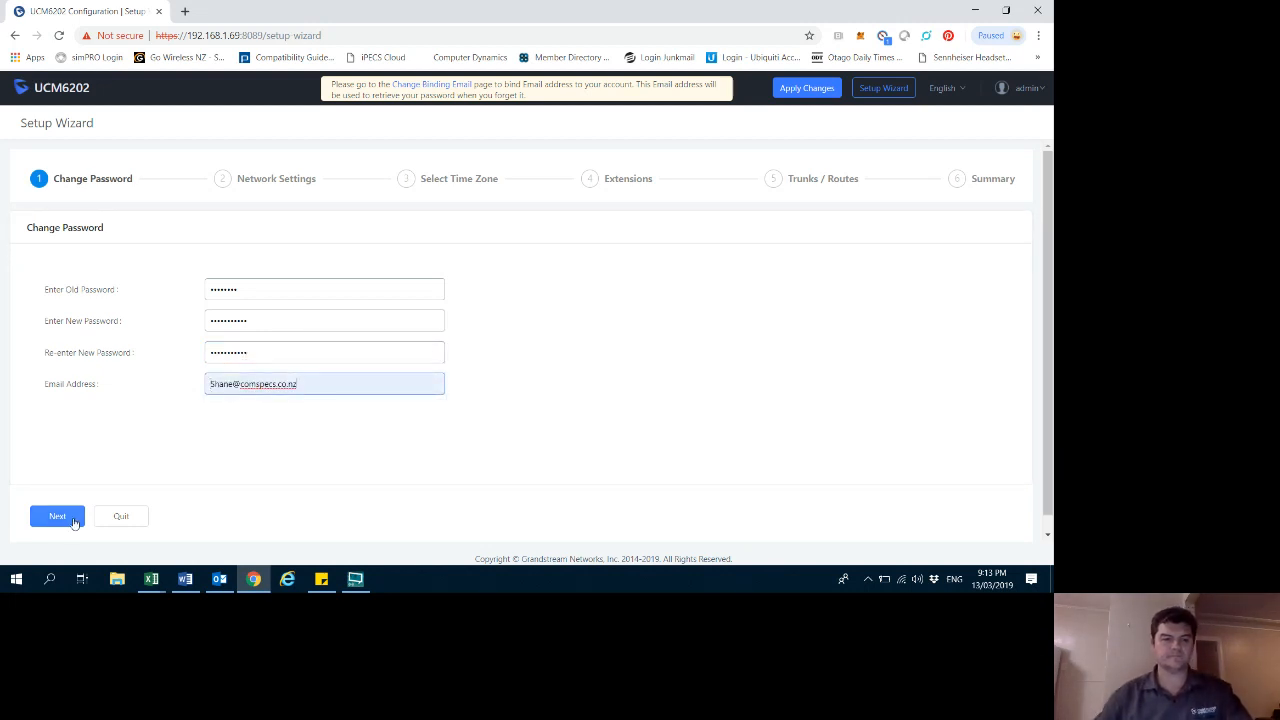
left_click(58, 516)
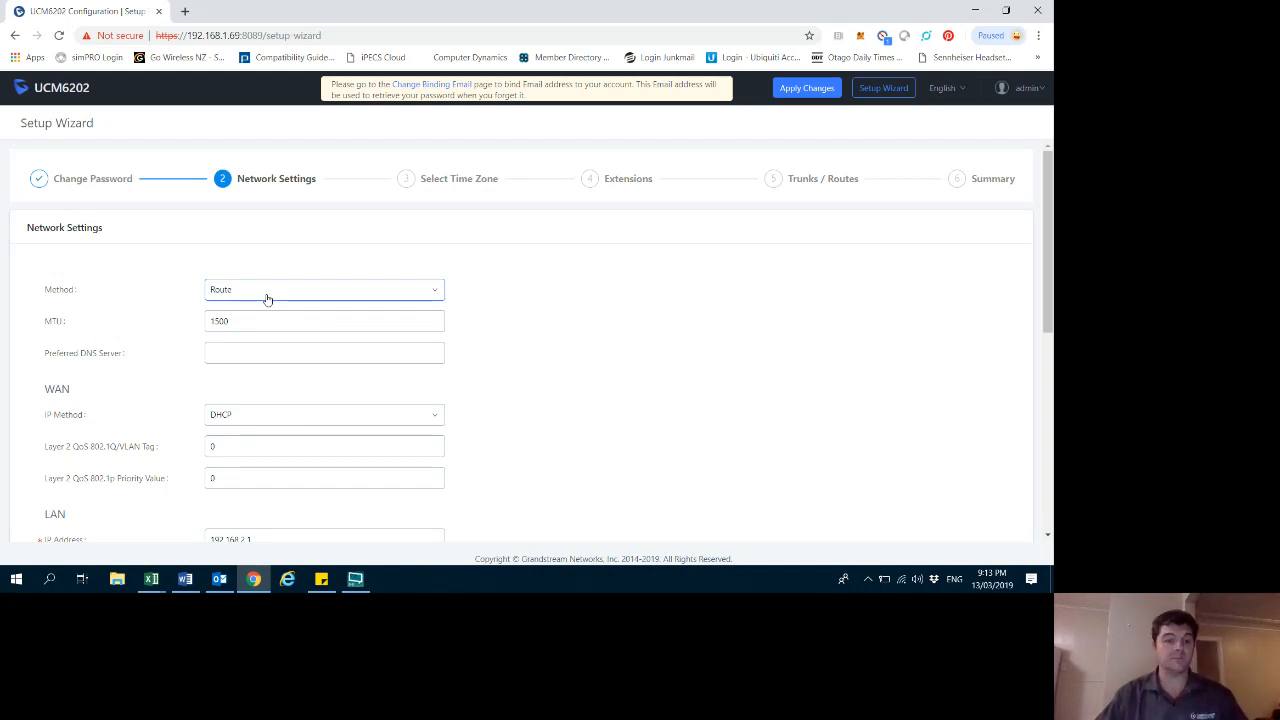
- Set the network method to Switch and the LAN IP method to Static
scroll(269, 318, "down", 2)
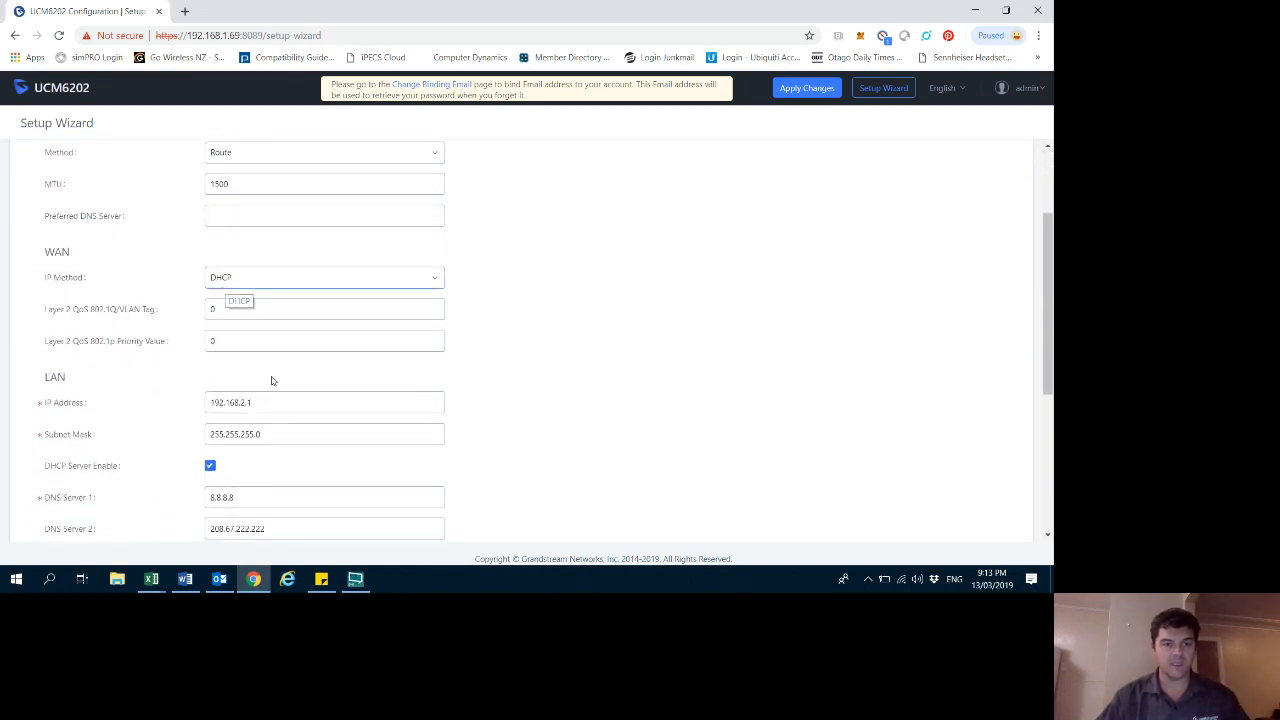
left_click(226, 406)
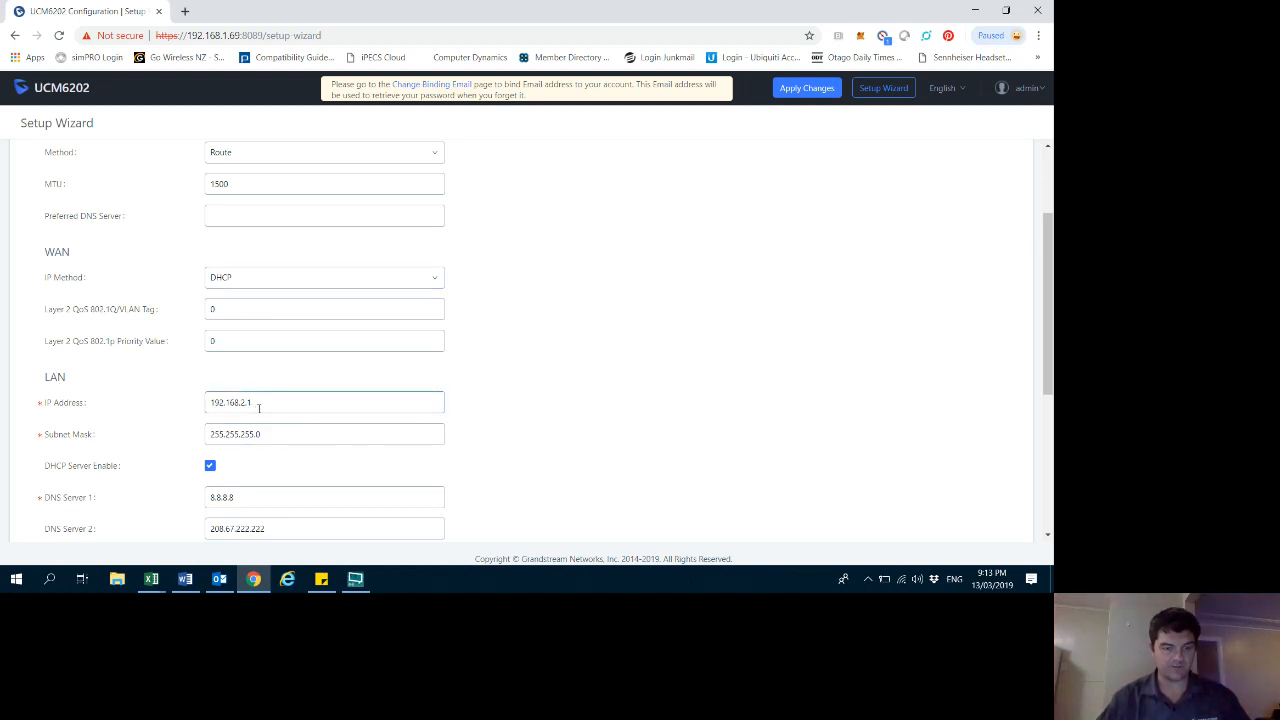
left_click(268, 440)
scroll(262, 438, "up", 3)
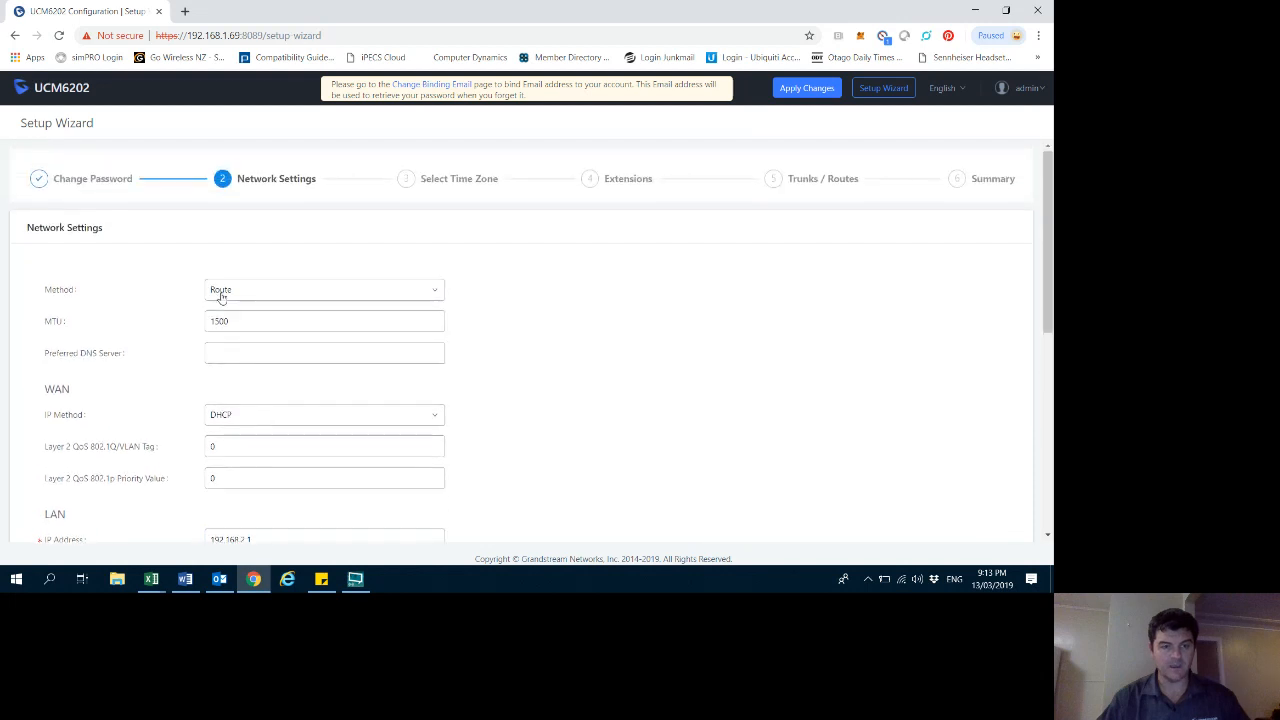
left_click(238, 294)
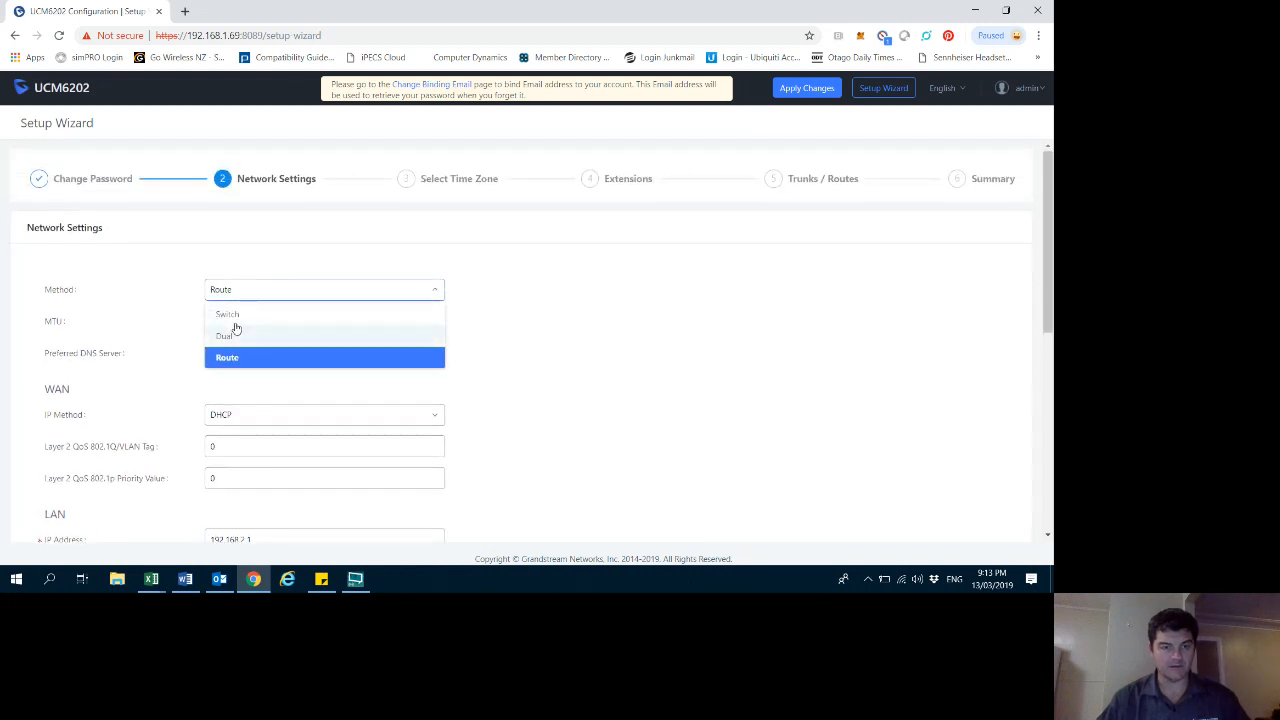
left_click(236, 316)
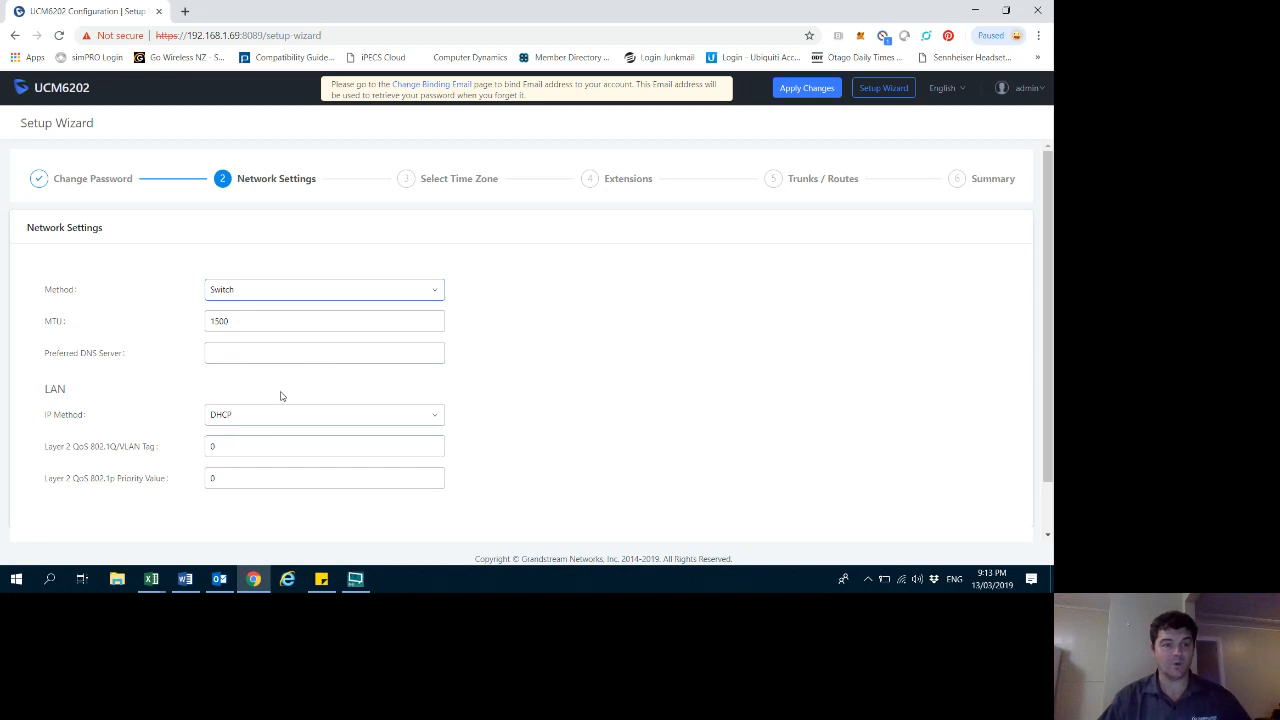
left_click(248, 422)
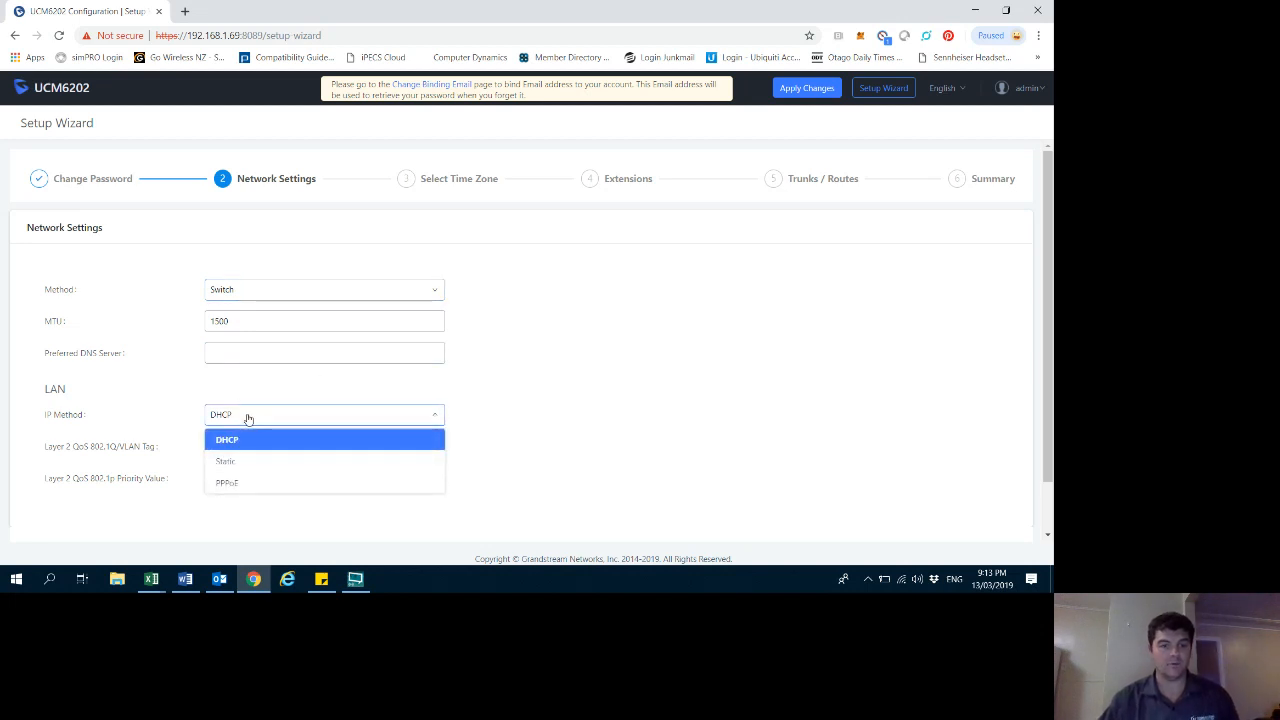
left_click(238, 465)
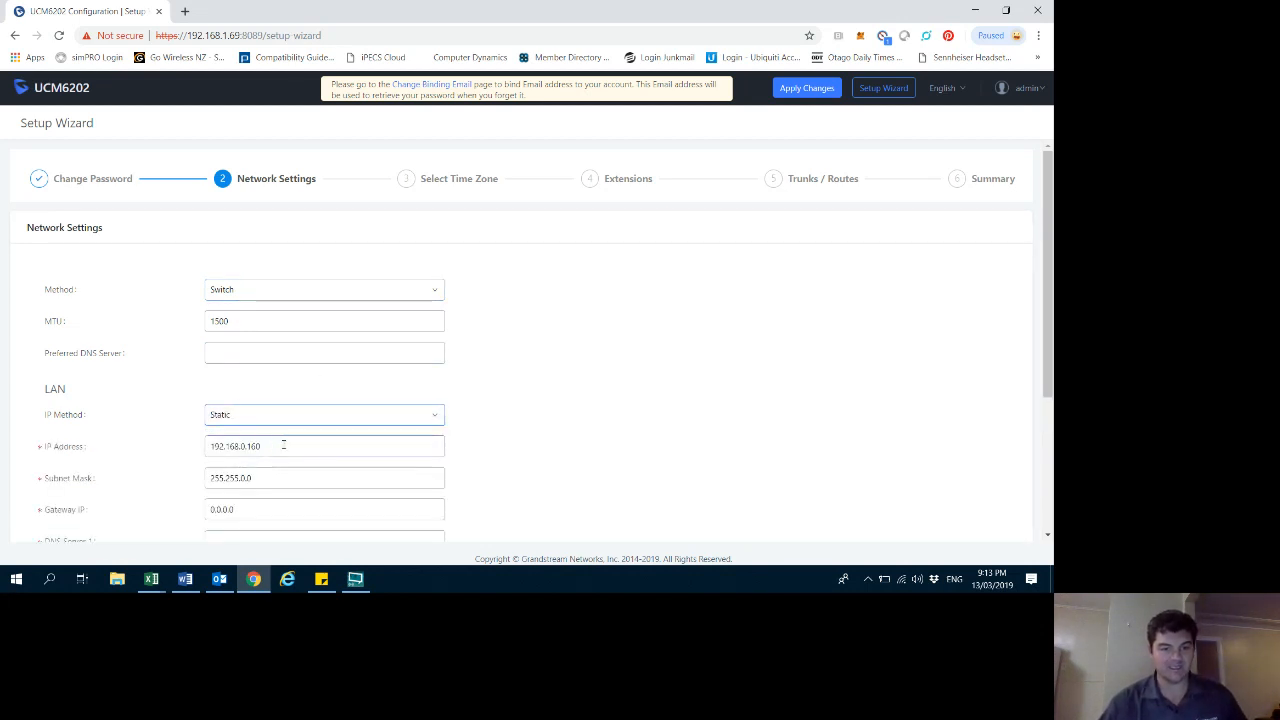
- Set the LAN IP address to 192.168.1.230
scroll(283, 443, "down", 1)
left_click(266, 384)
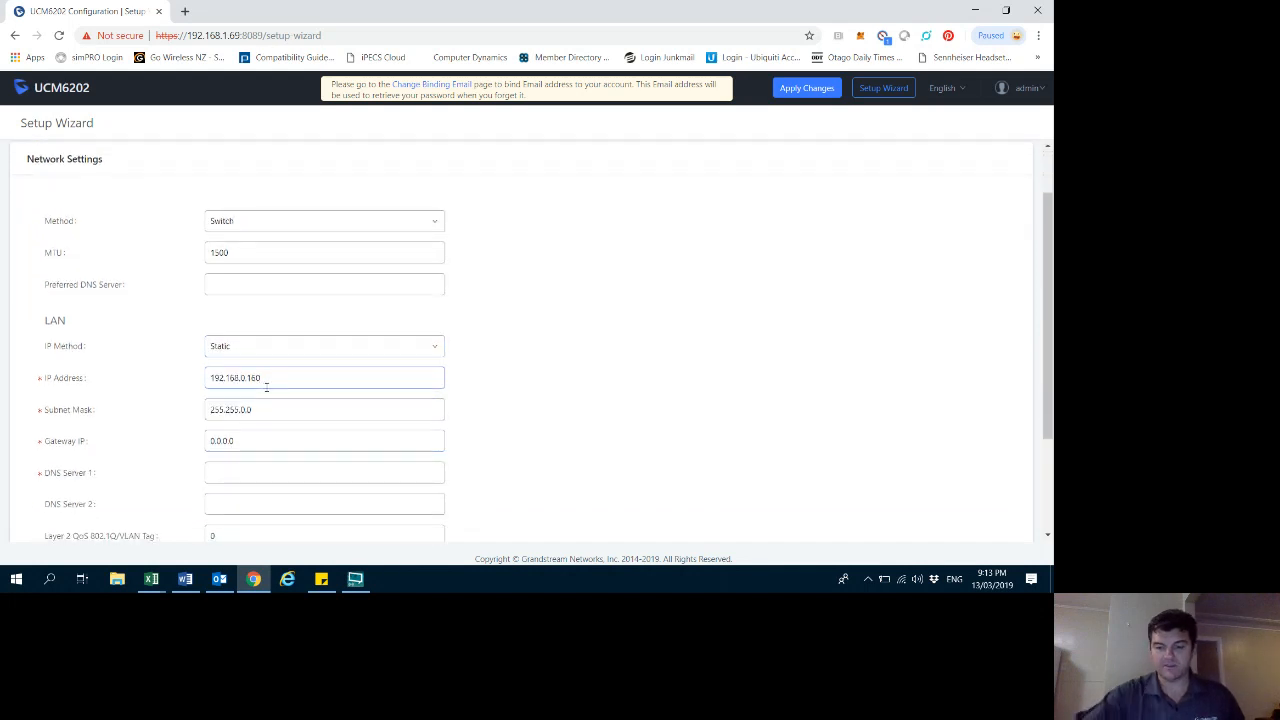
key("BackSpace")
key("BackSpace")
key("BackSpace")
key("BackSpace")
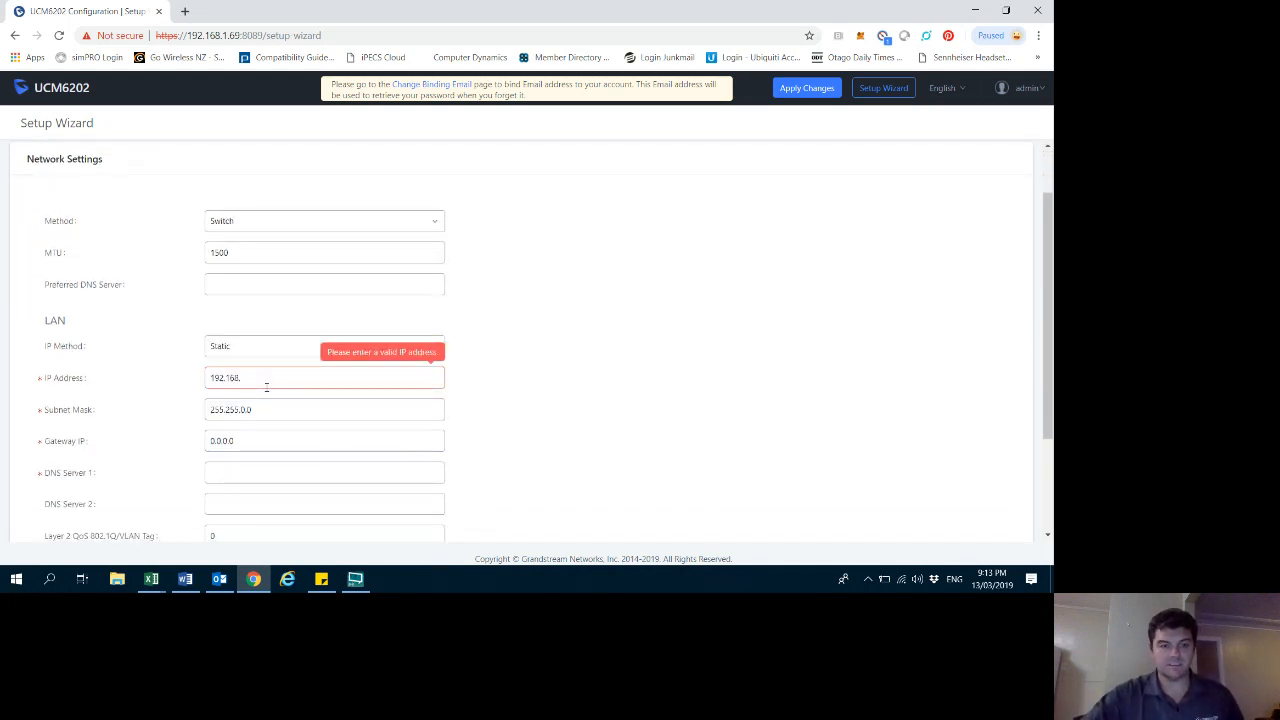
type("1.")
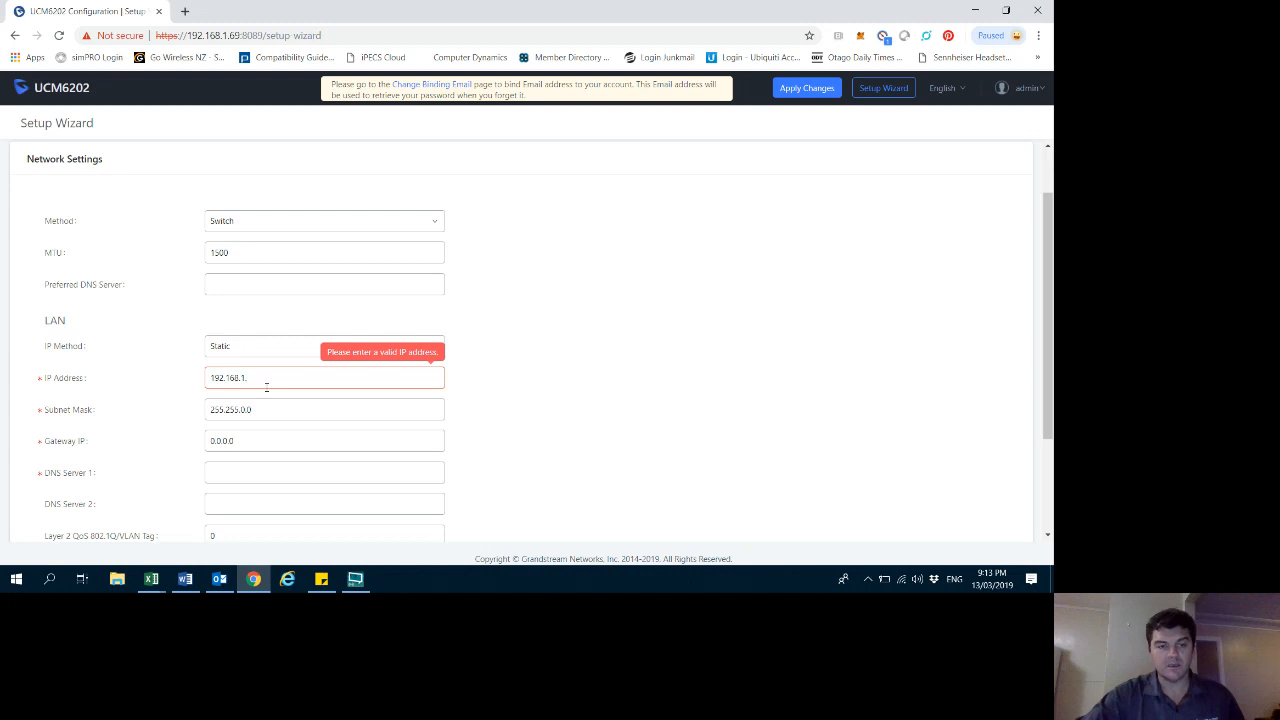
type("230")
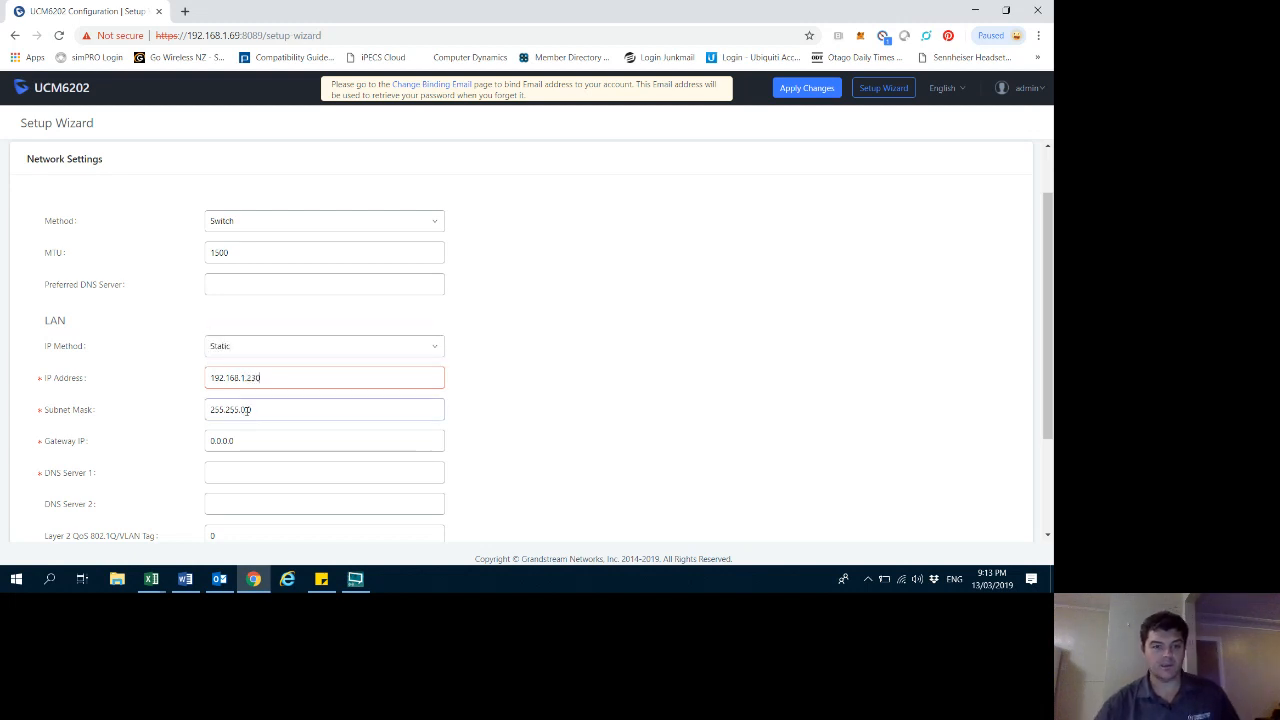
- Set the subnet mask to 255.255.255.0 and the gateway IP to 192.168.1.254
key("BackSpace")
key("BackSpace")
key("BackSpace")
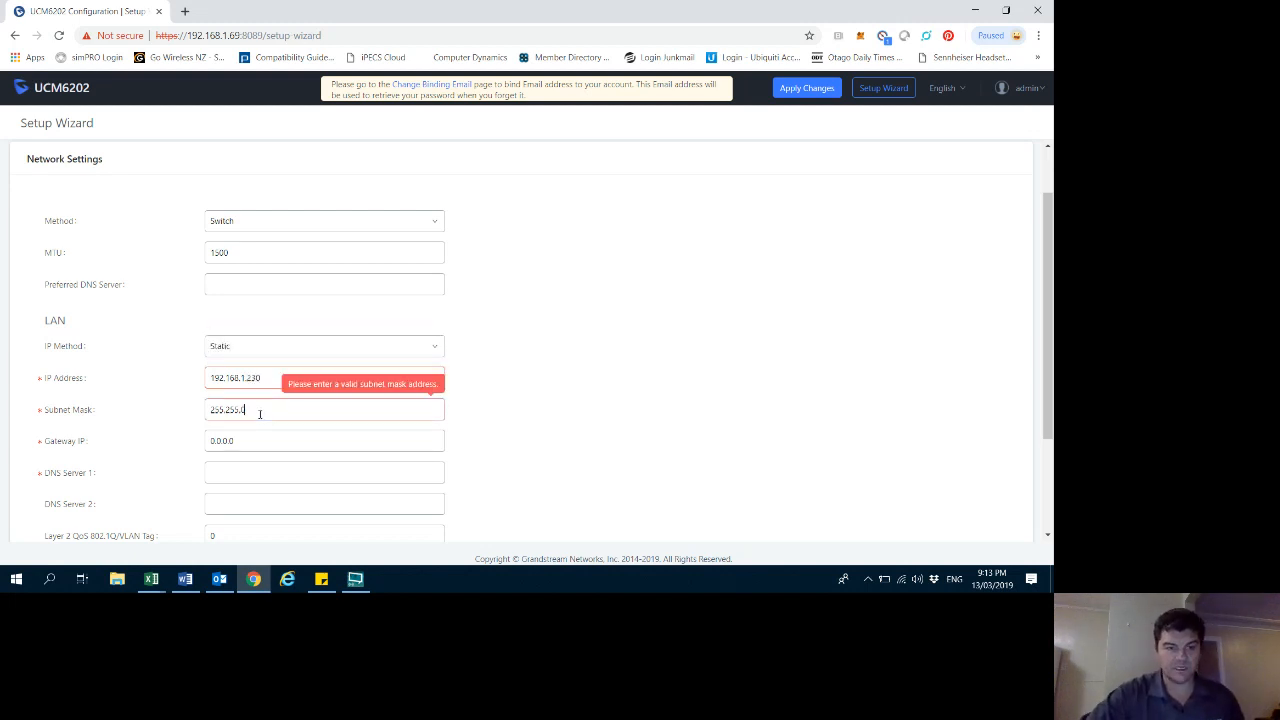
type("255")
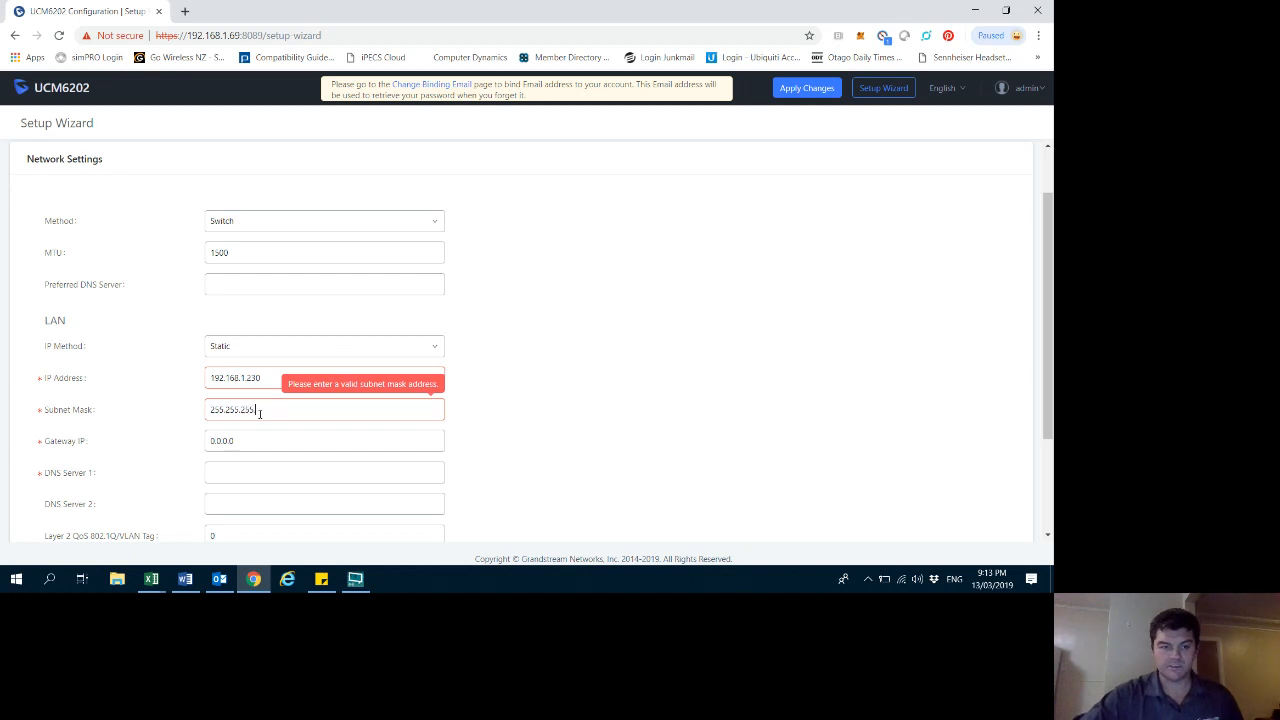
type(".0")
left_click_drag(243, 440, 209, 440)
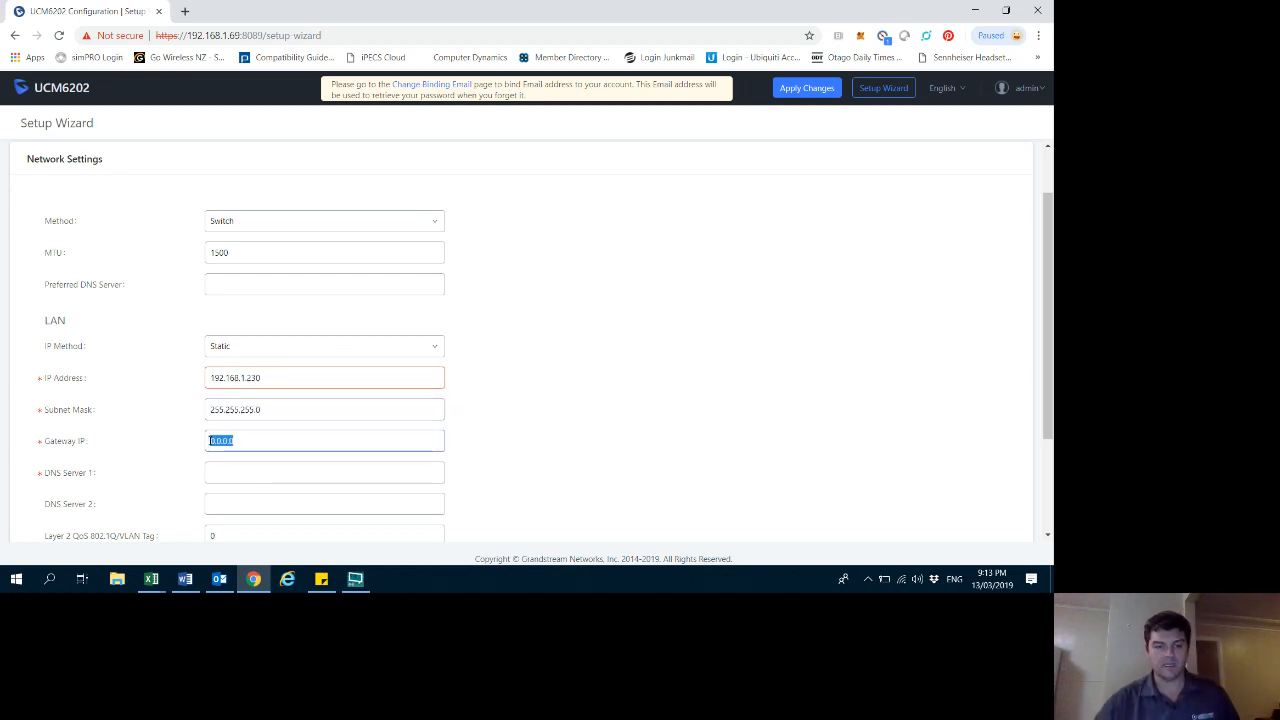
type("192.168.")
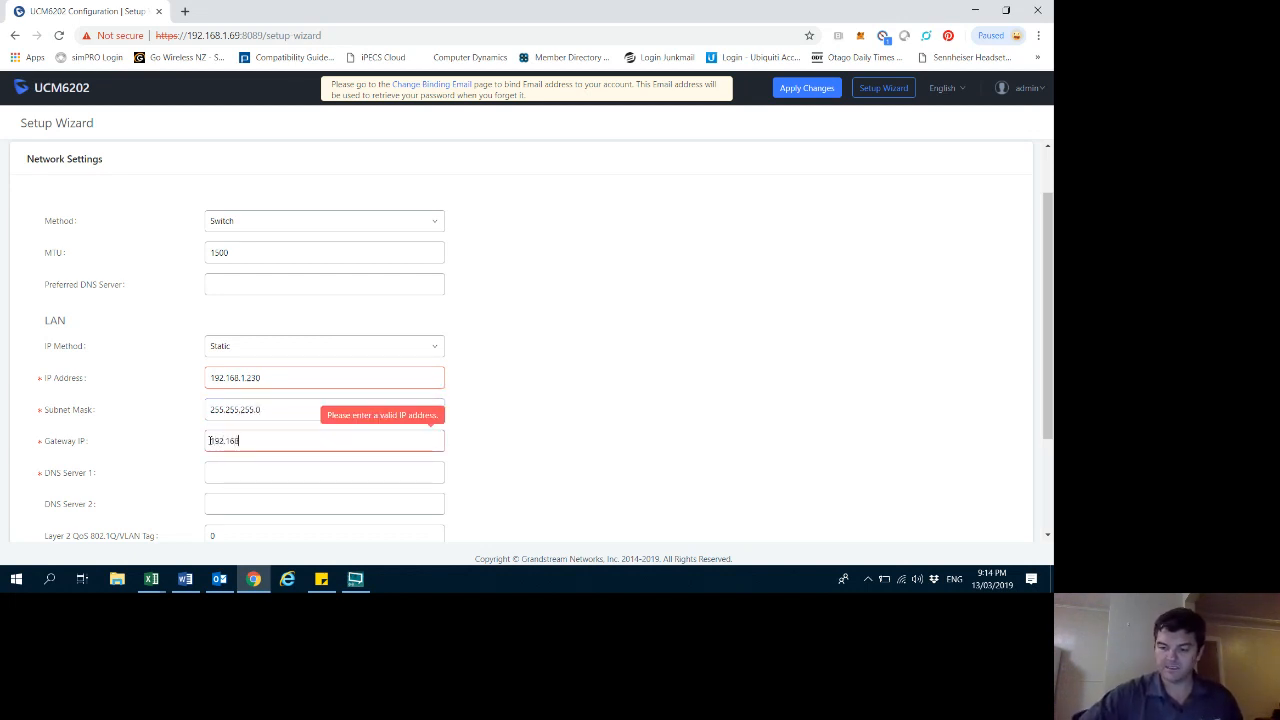
type("1.254")
- Set DNS Server 1 to 192.168.1.254 and continue to the time zone step
left_click(234, 471)
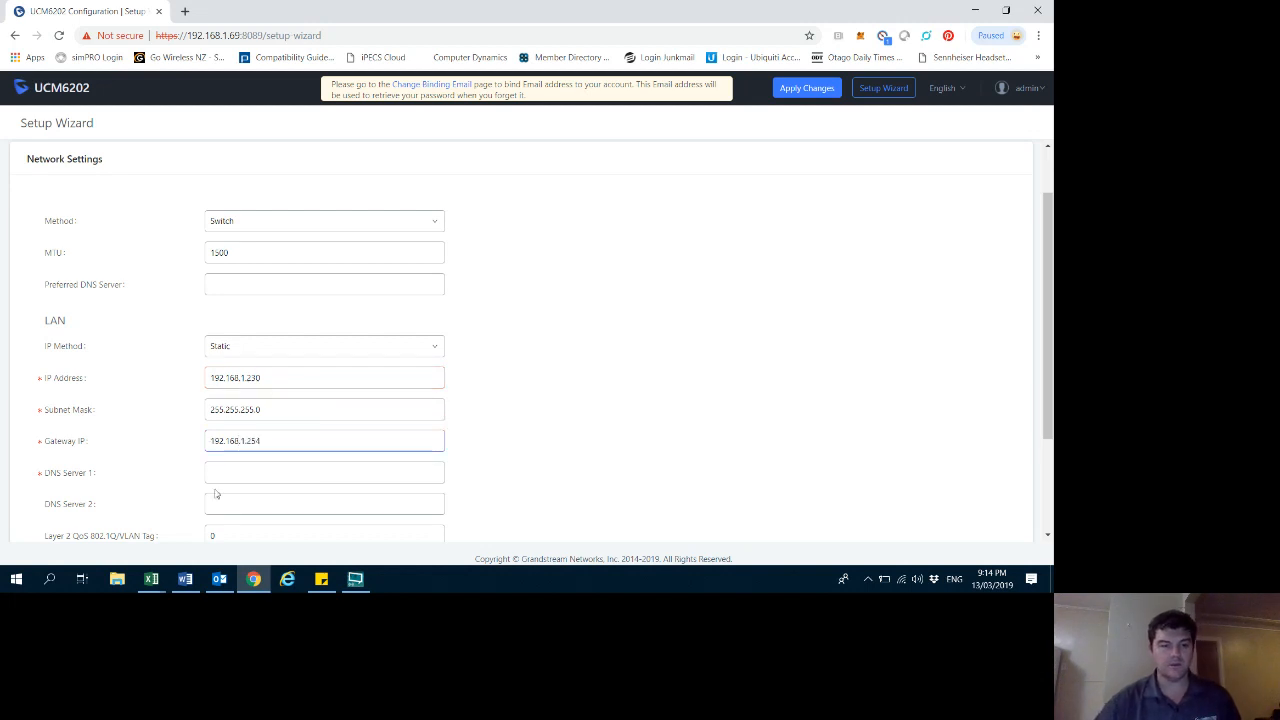
type("192")
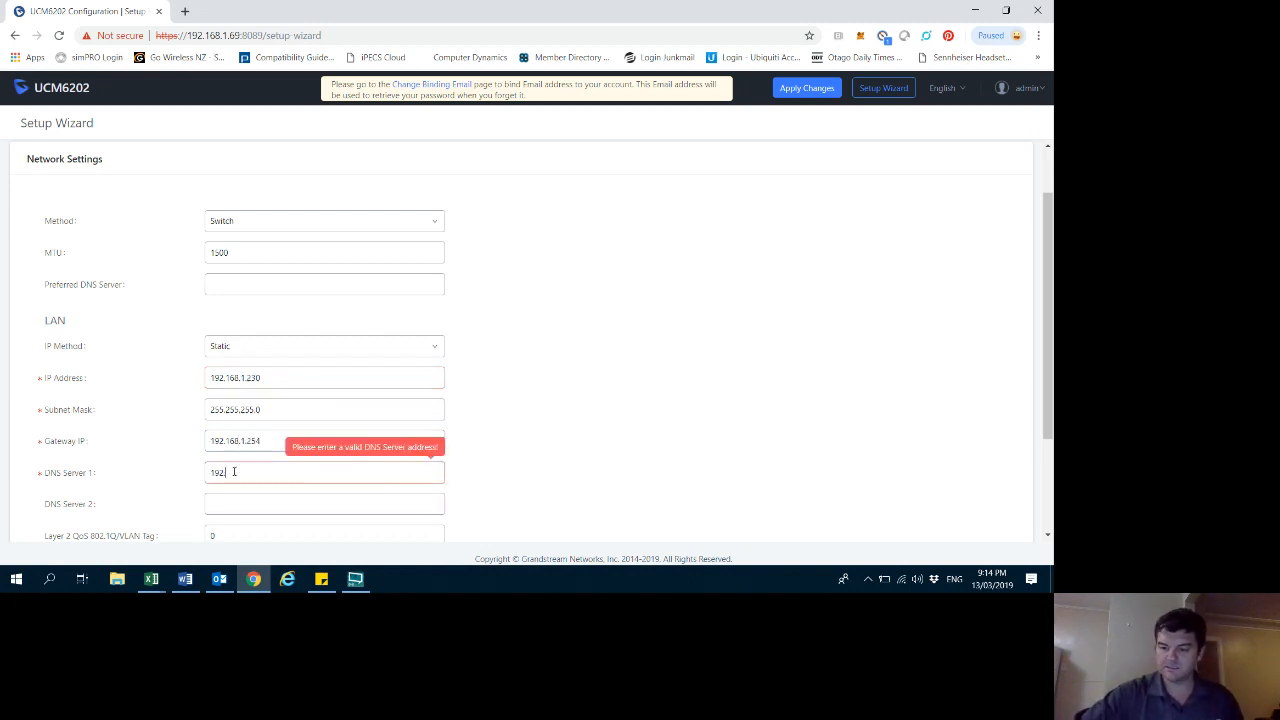
type(".168.1.254")
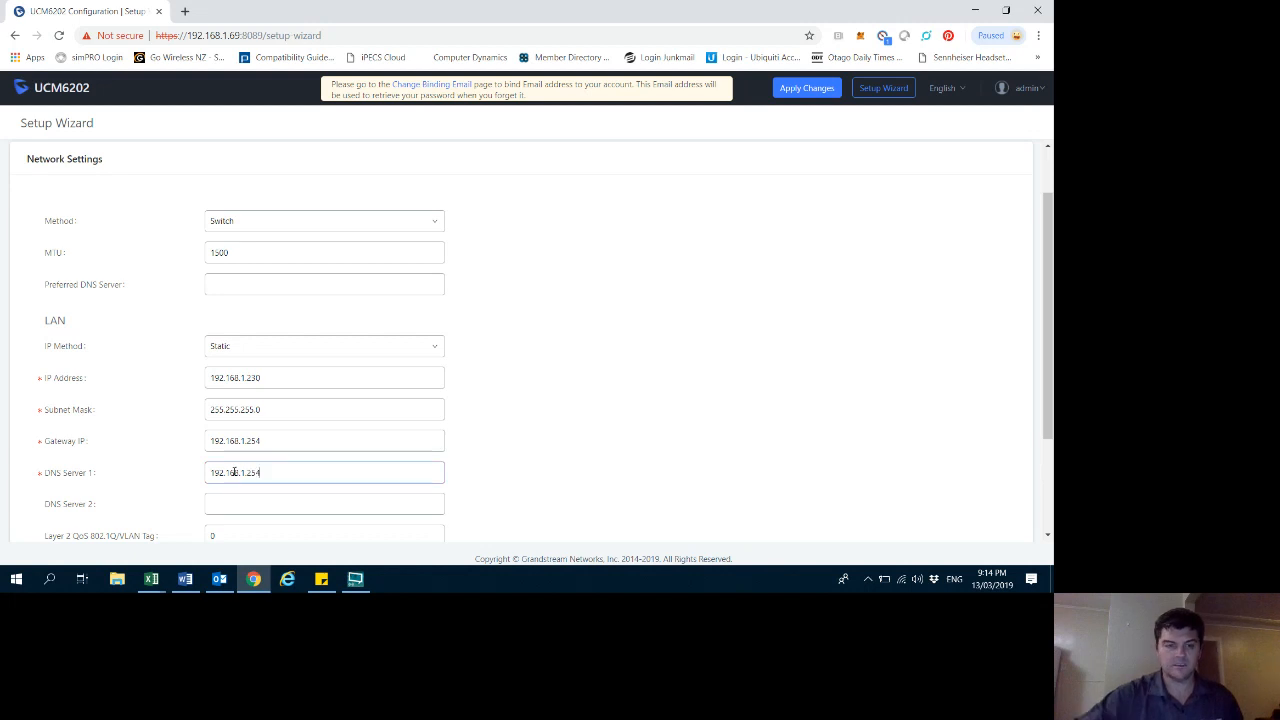
scroll(330, 455, "down", 3)
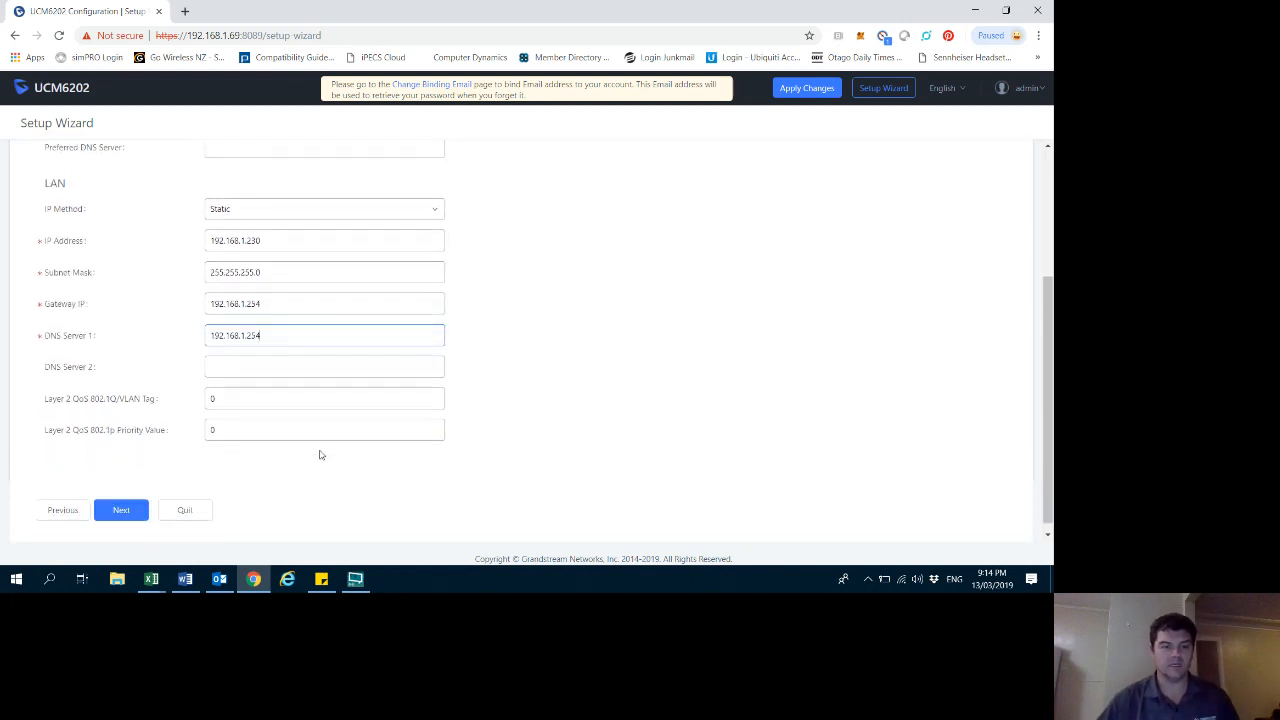
left_click(139, 497)
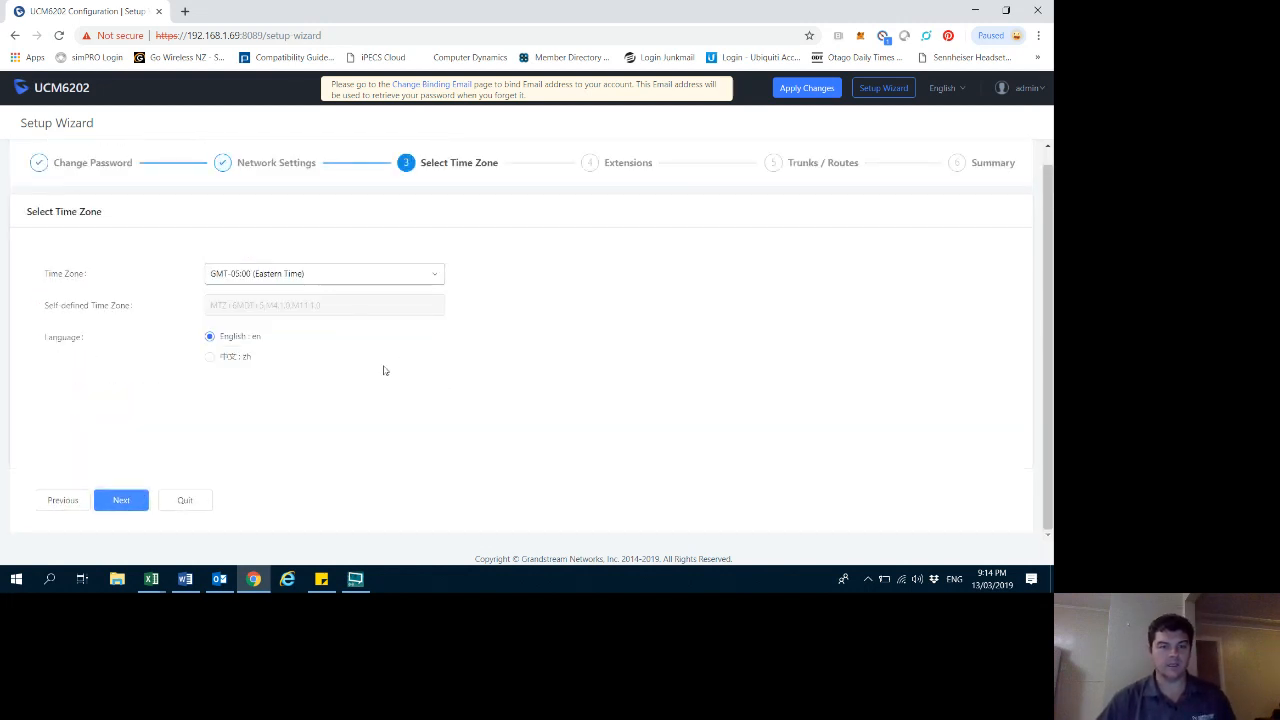
- Select the GMT+12:00 (Auckland, Wellington) time zone and continue to Extensions
left_click(327, 278)
scroll(366, 374, "down", 15)
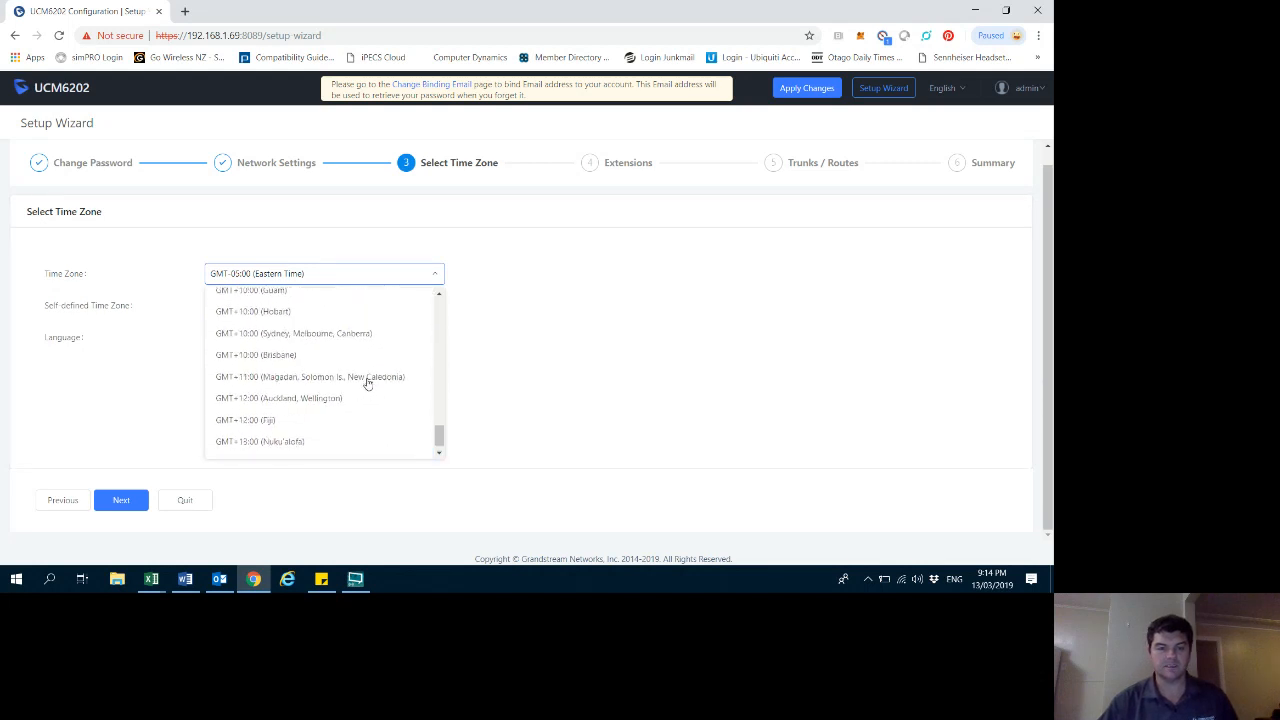
left_click(289, 400)
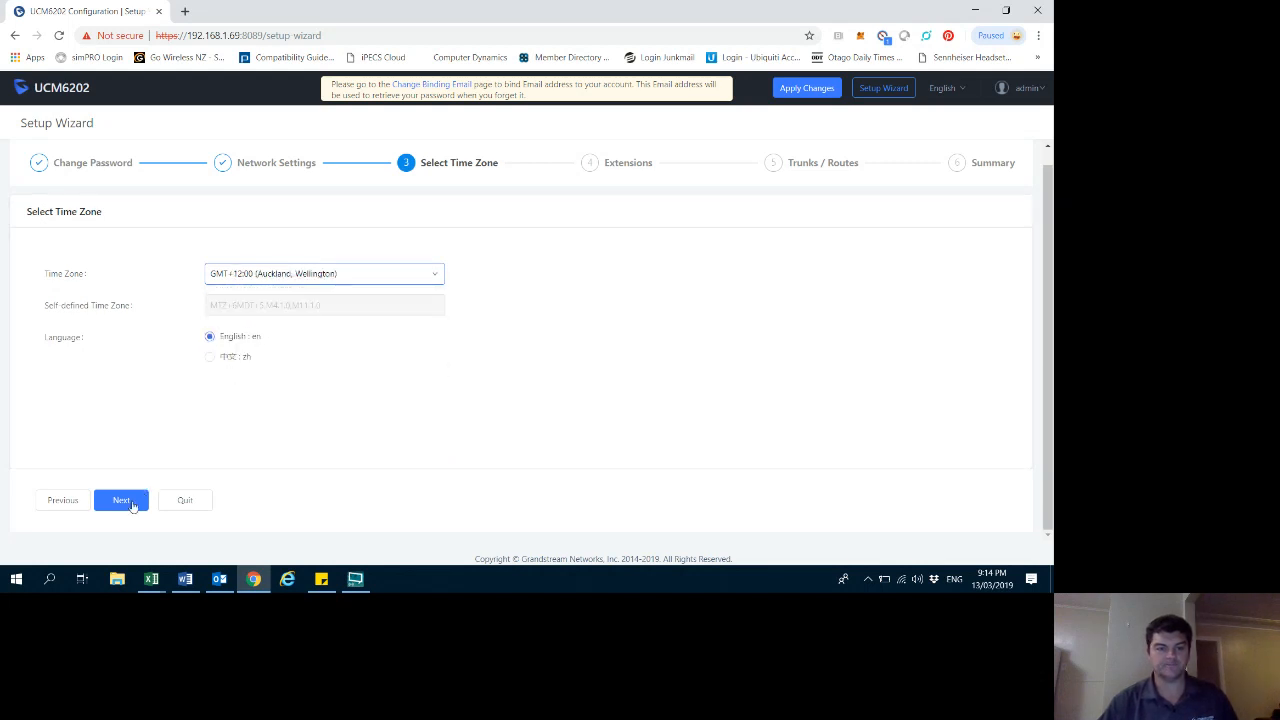
left_click(139, 500)
left_click(219, 317)
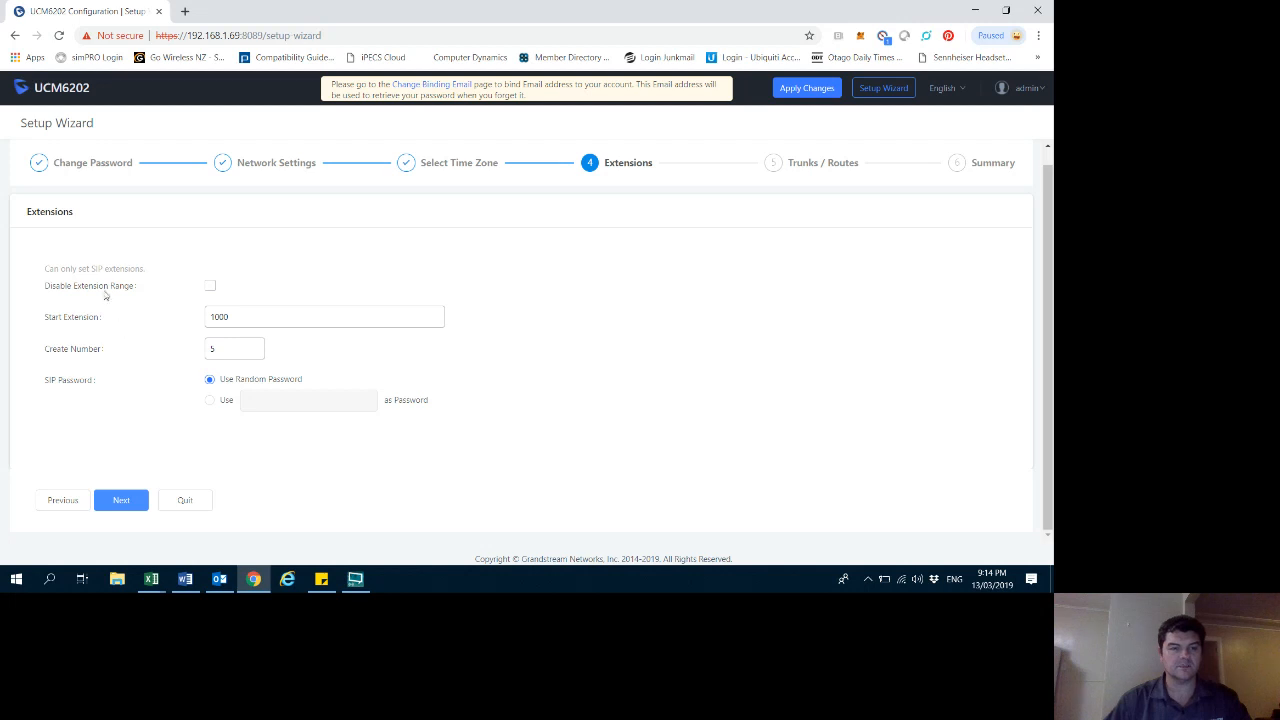
left_click(209, 287)
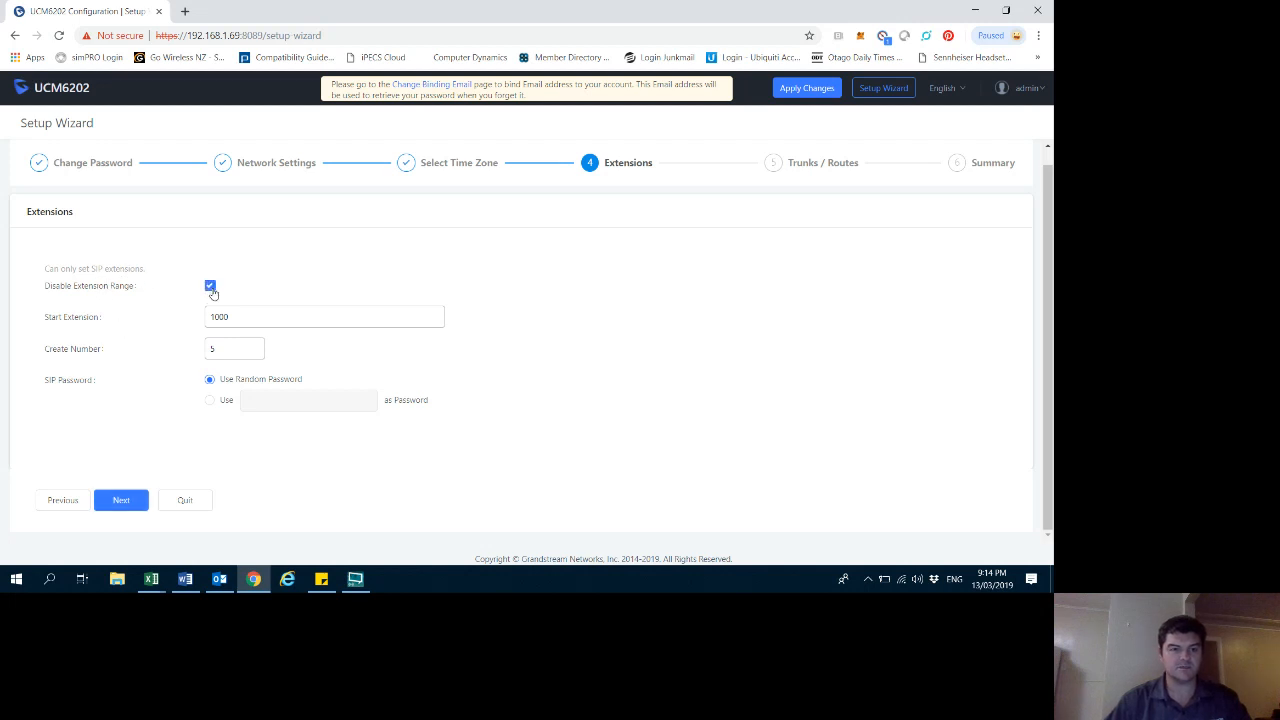
left_click(209, 287)
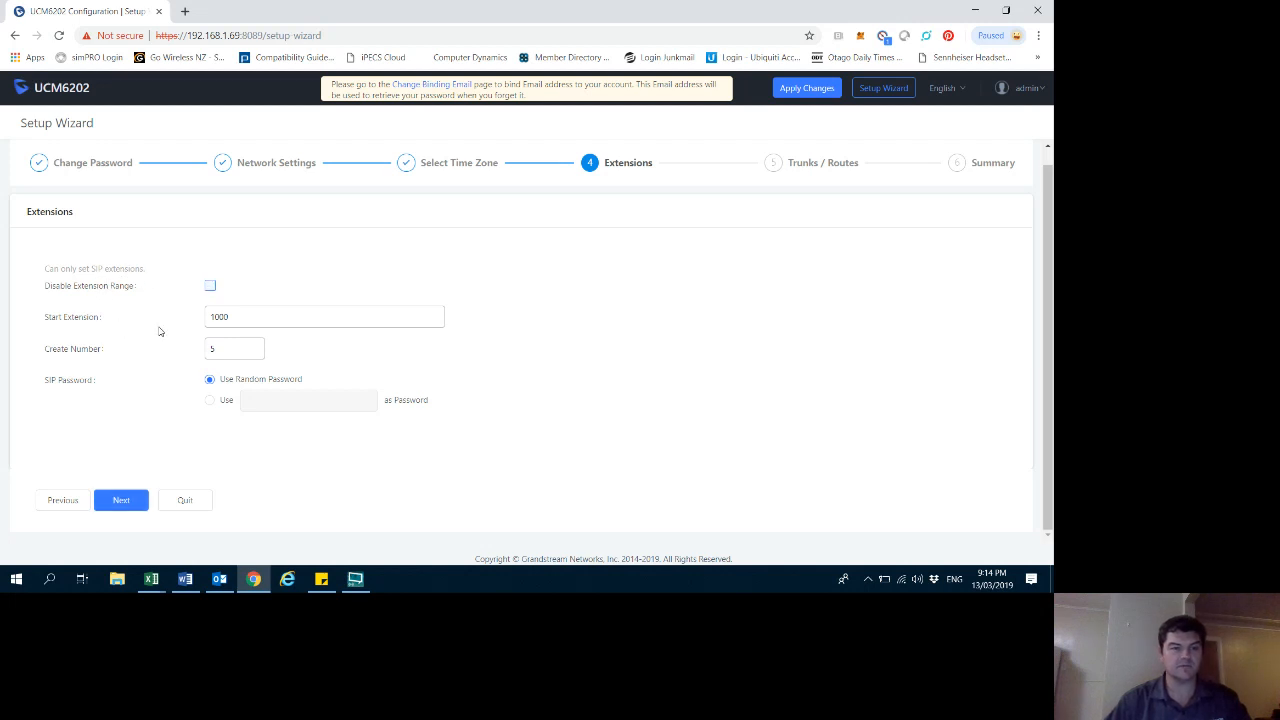
- Set the number of extensions to create to 19 and continue to Trunks / Routes
double_click(224, 346)
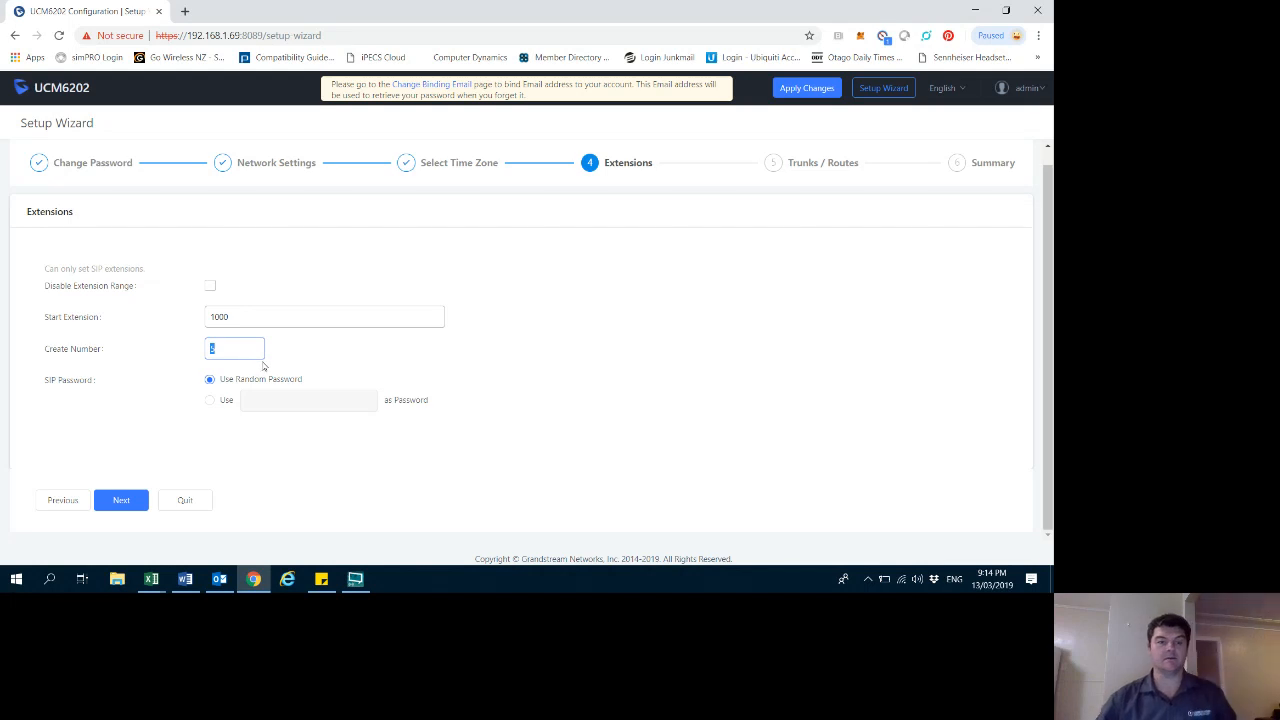
type("10")
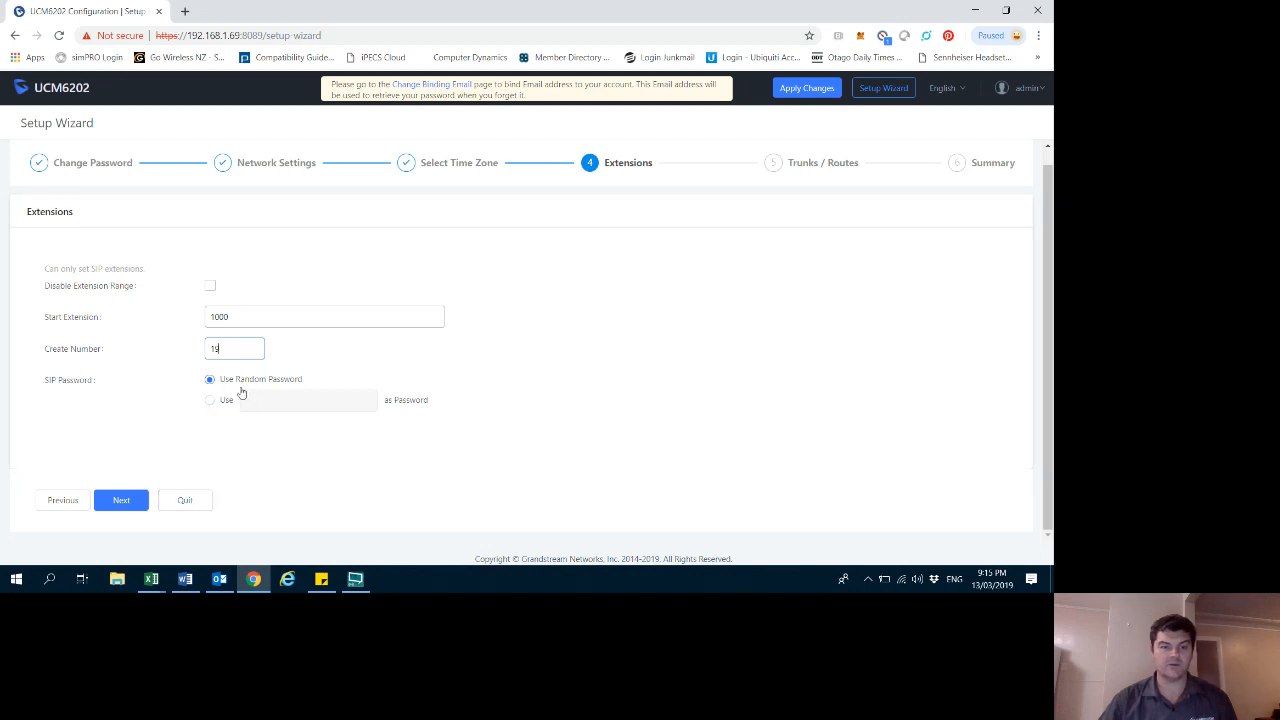
left_click(123, 504)
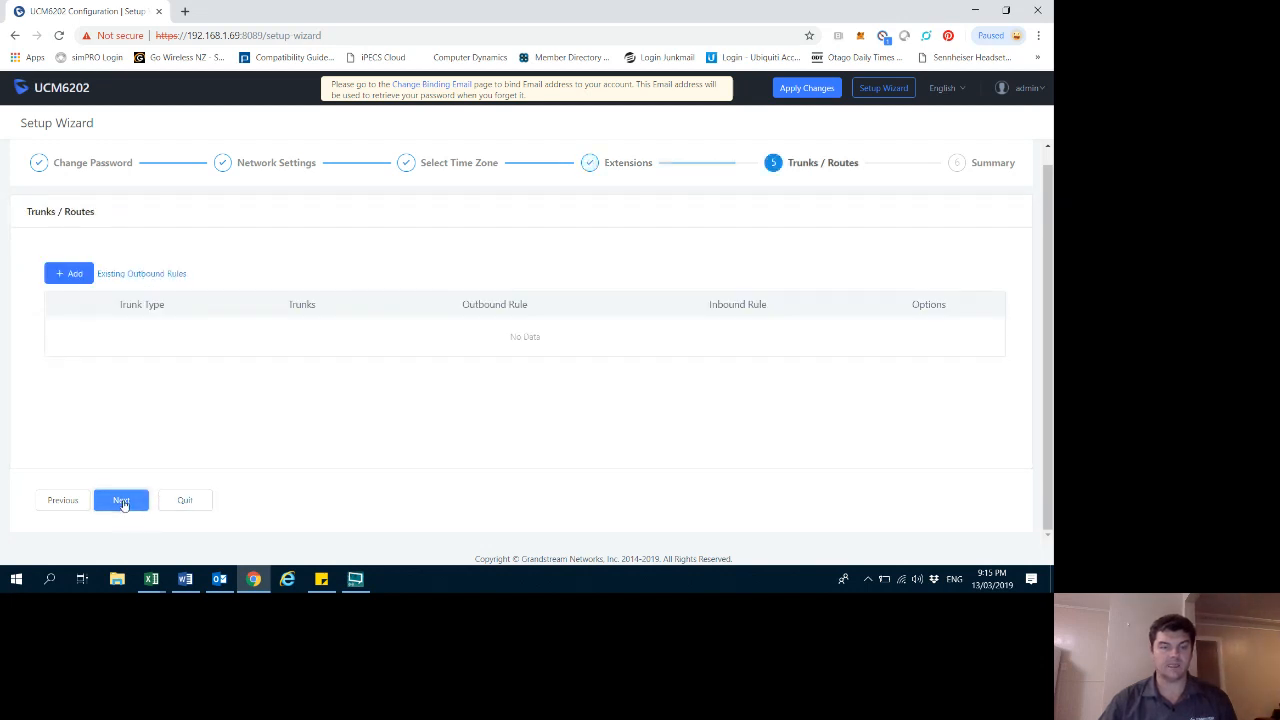
left_click(73, 280)
scroll(234, 280, "up", 3)
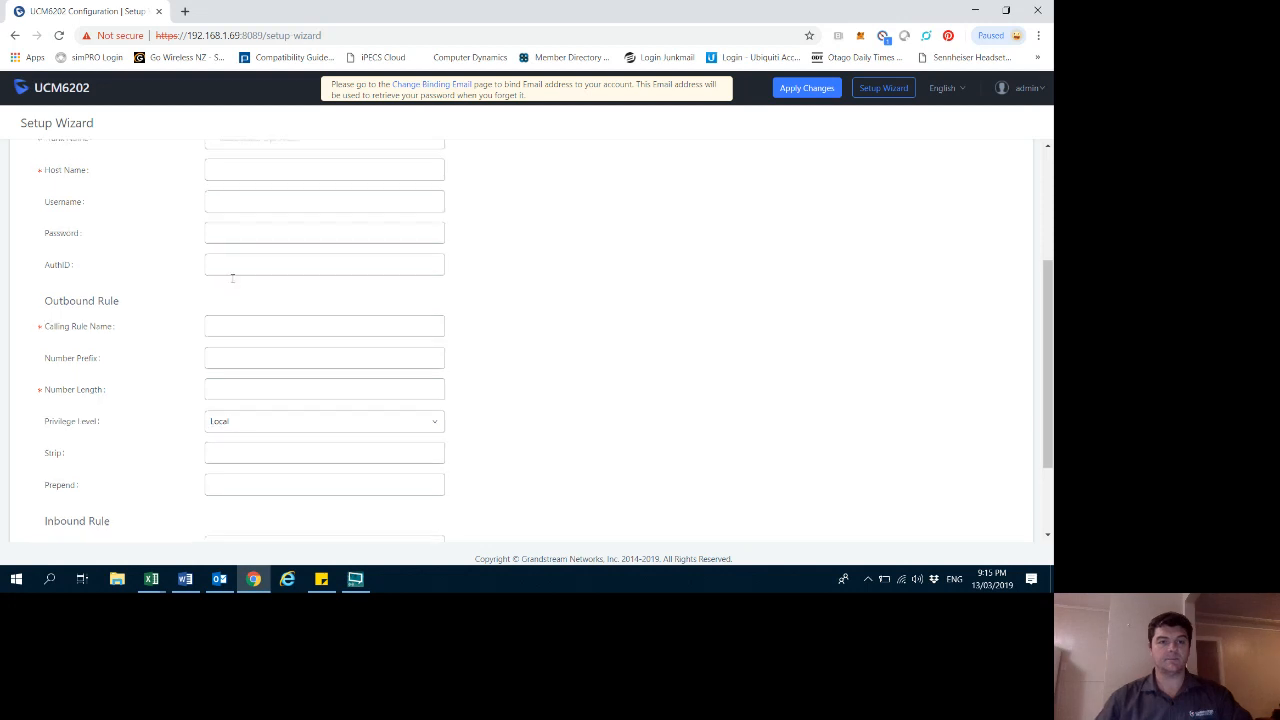
left_click(230, 350)
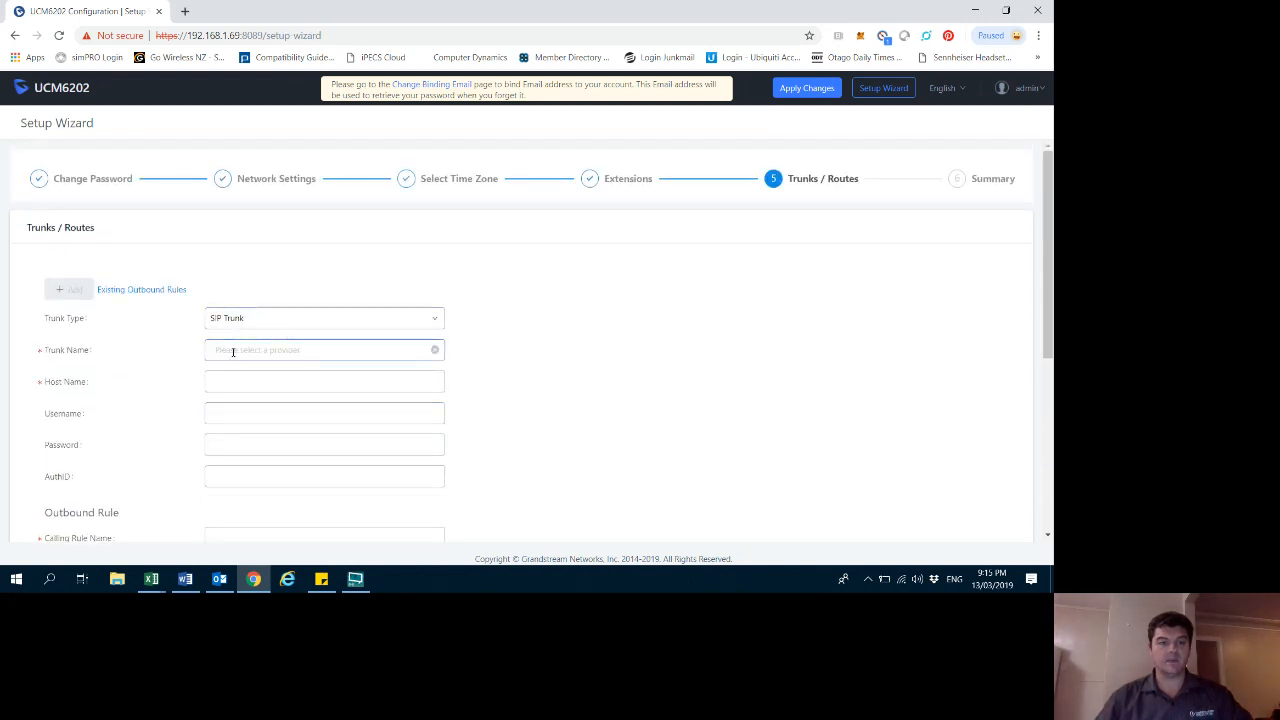
left_click(182, 356)
left_click(226, 351)
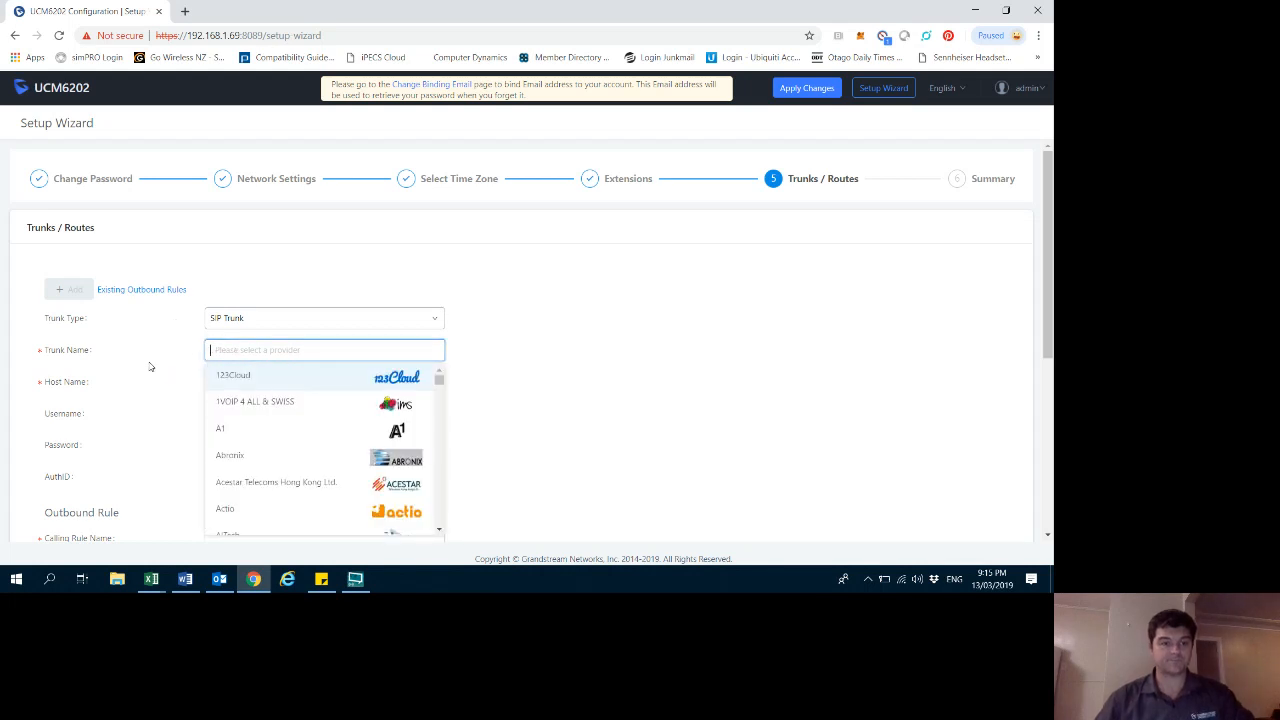
left_click(227, 355)
left_click(227, 355)
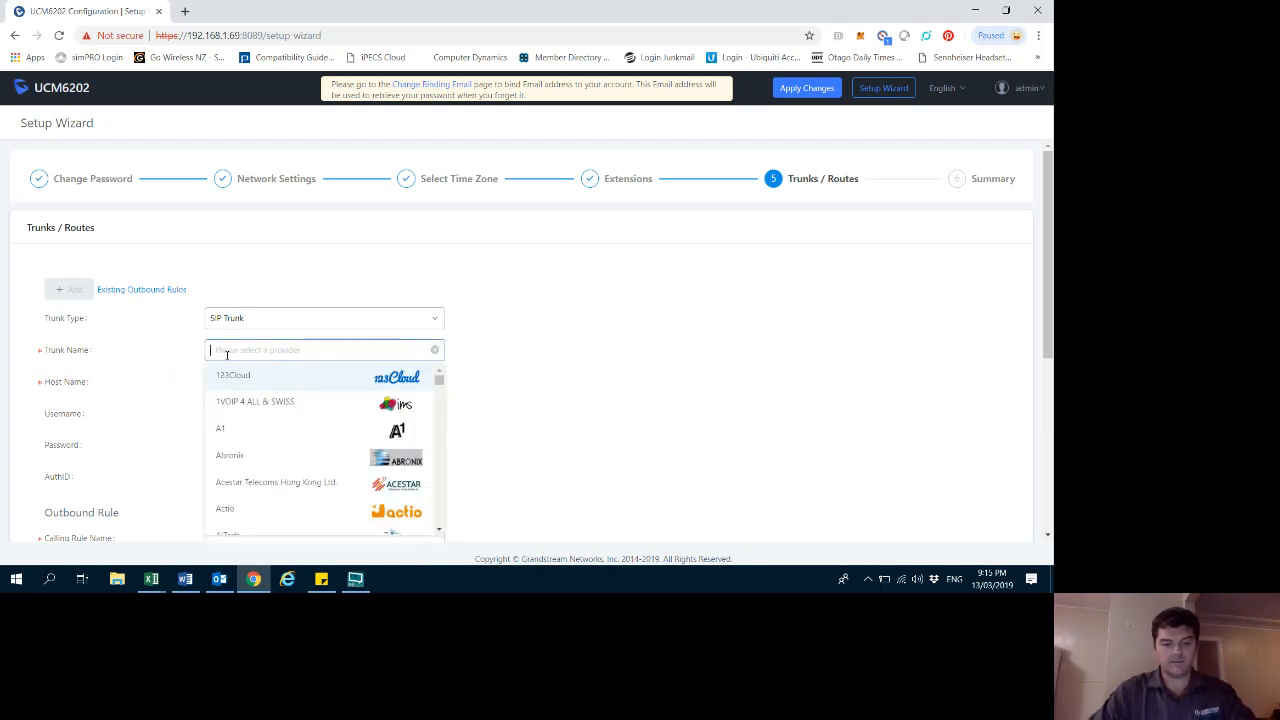
type("Sip")
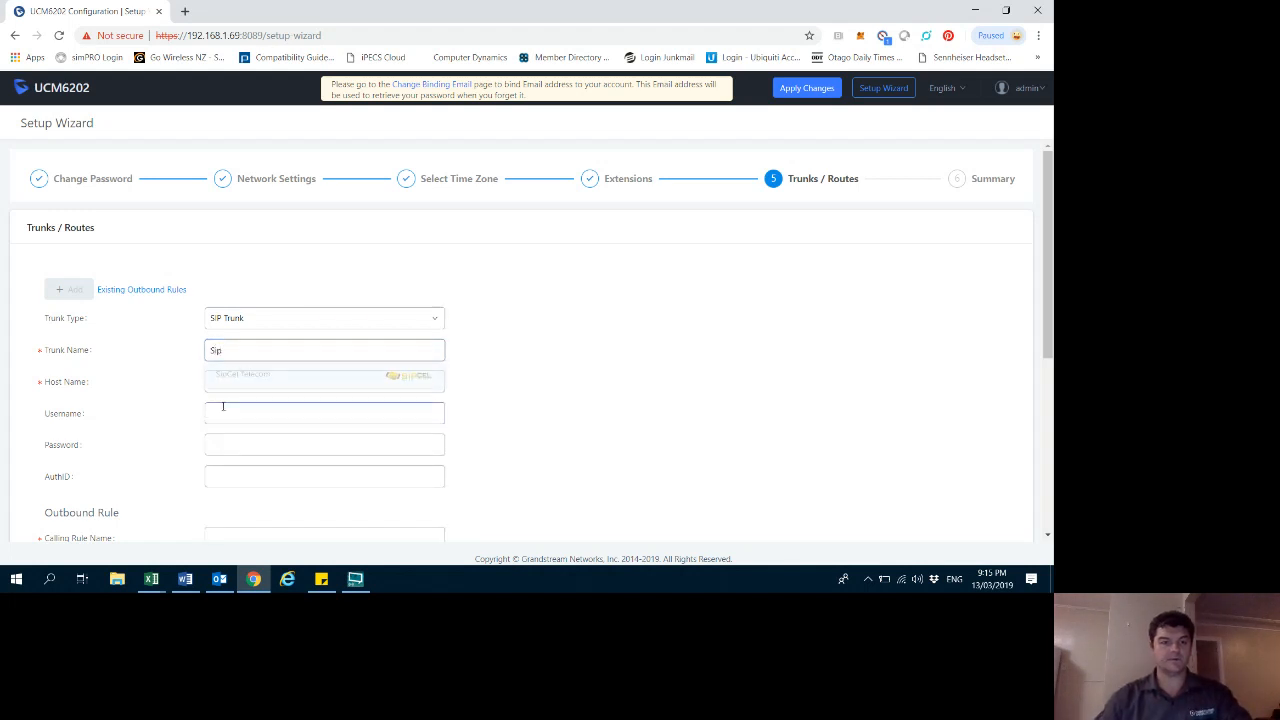
left_click(226, 381)
scroll(246, 416, "down", 4)
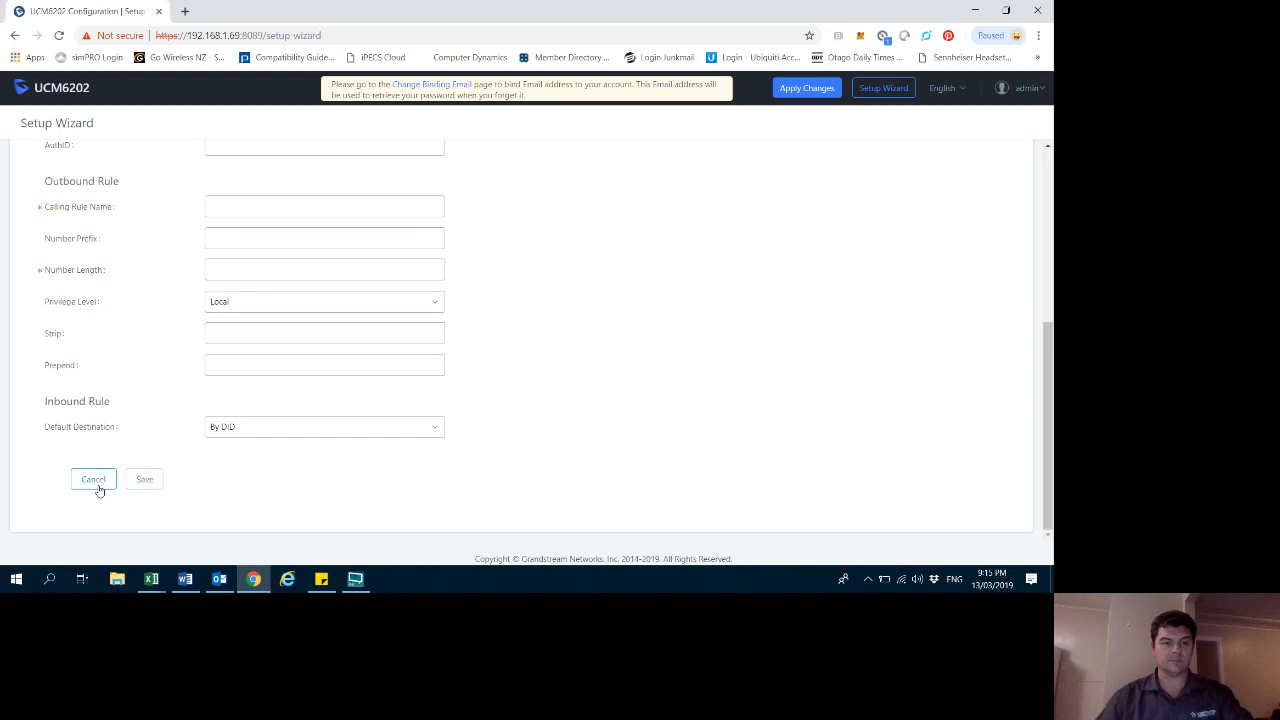
left_click(98, 484)
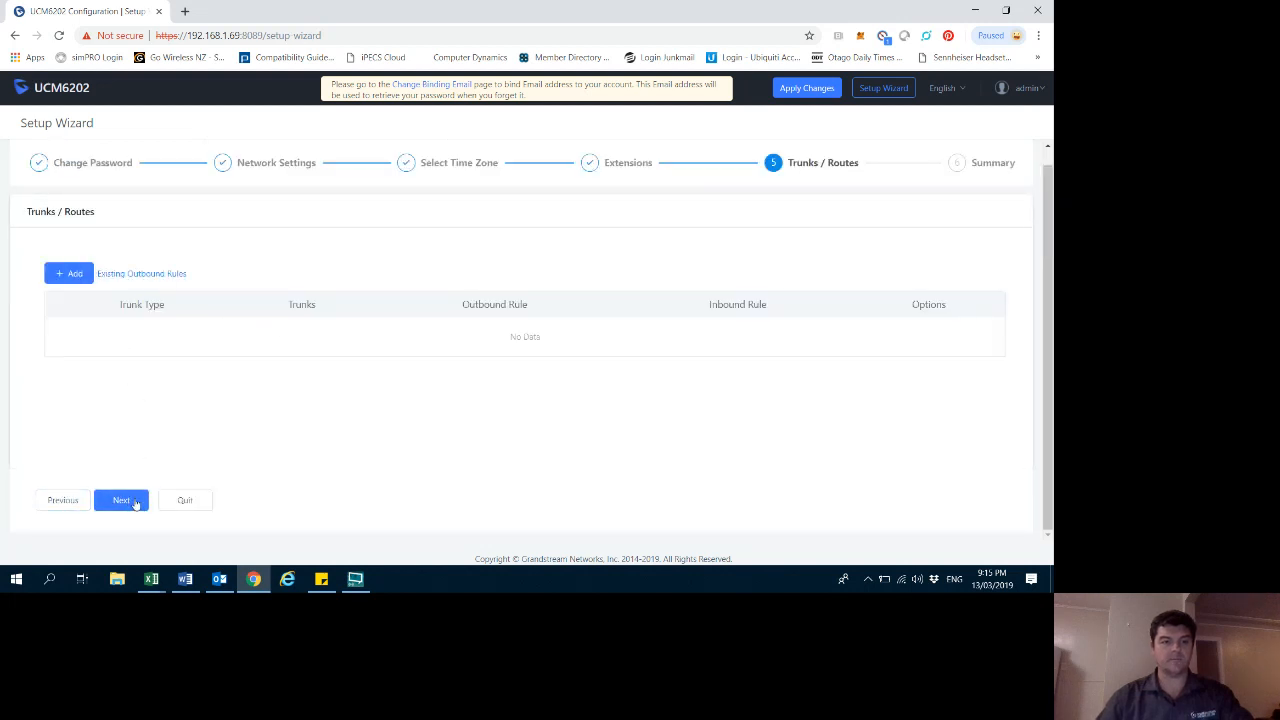
- Skip to the Summary, save the wizard configuration and accept rebooting the device now
left_click(121, 501)
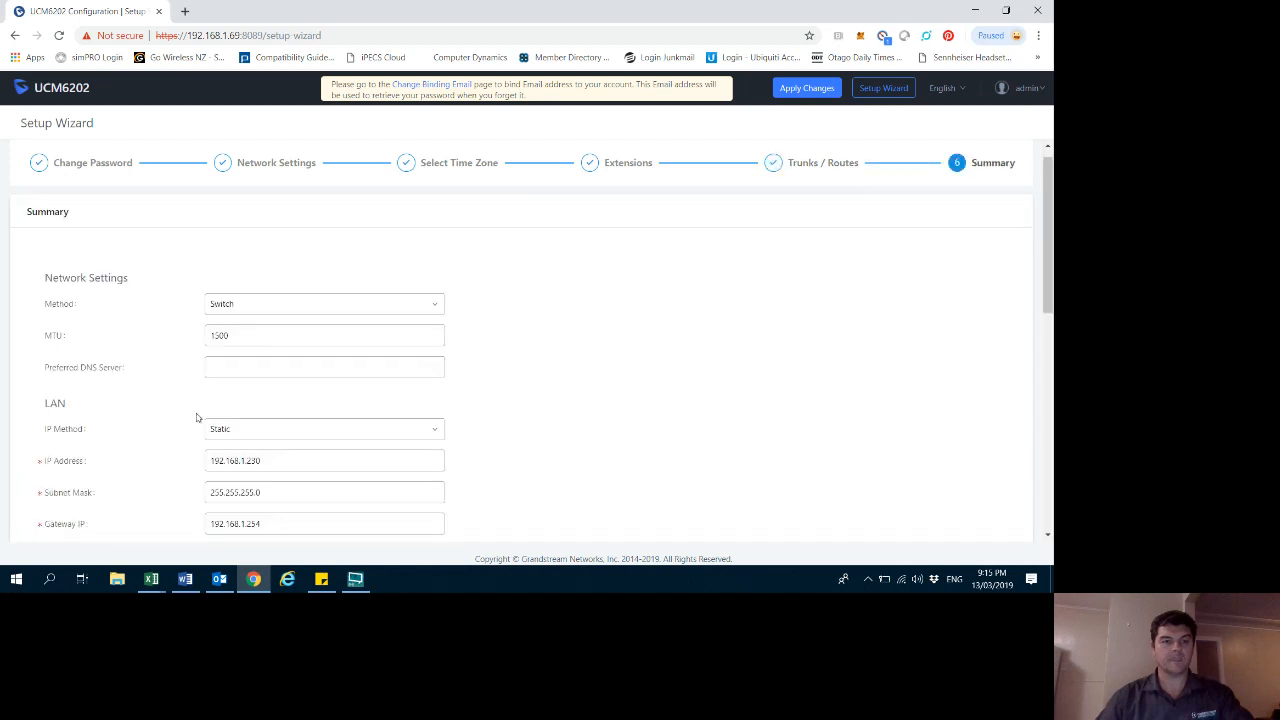
scroll(232, 401, "down", 6)
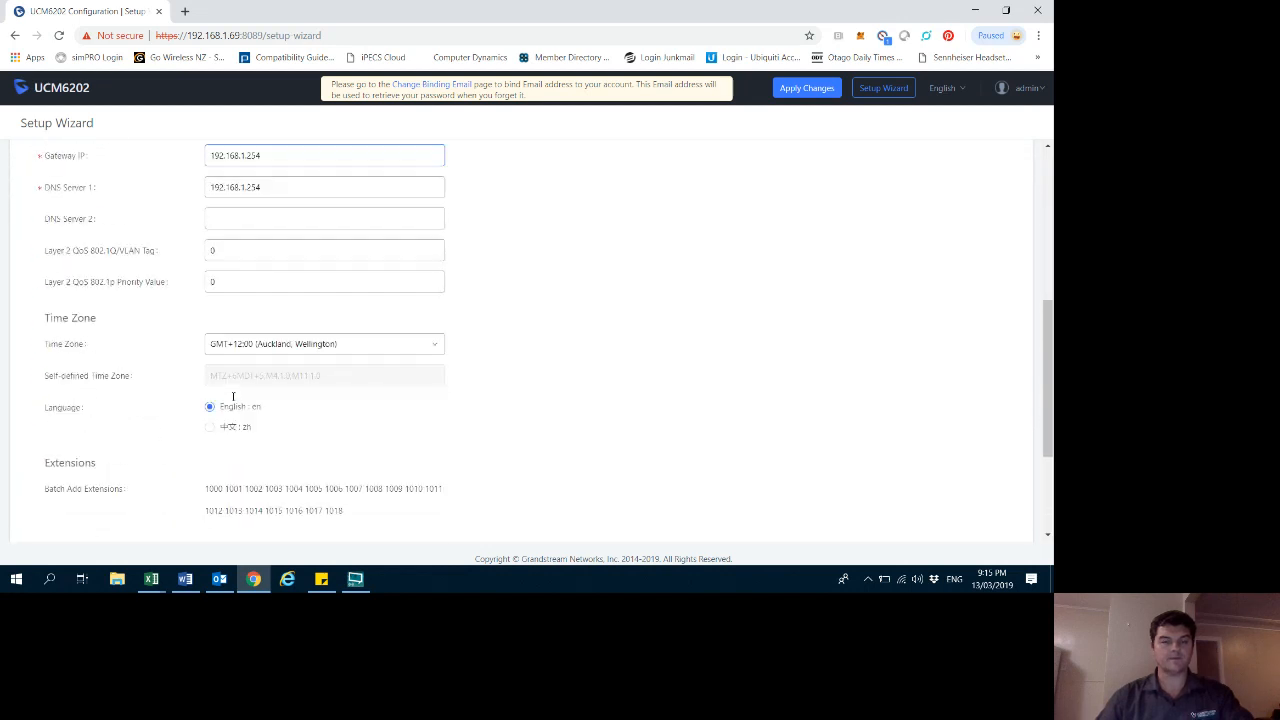
scroll(232, 401, "up", 2)
scroll(232, 401, "down", 3)
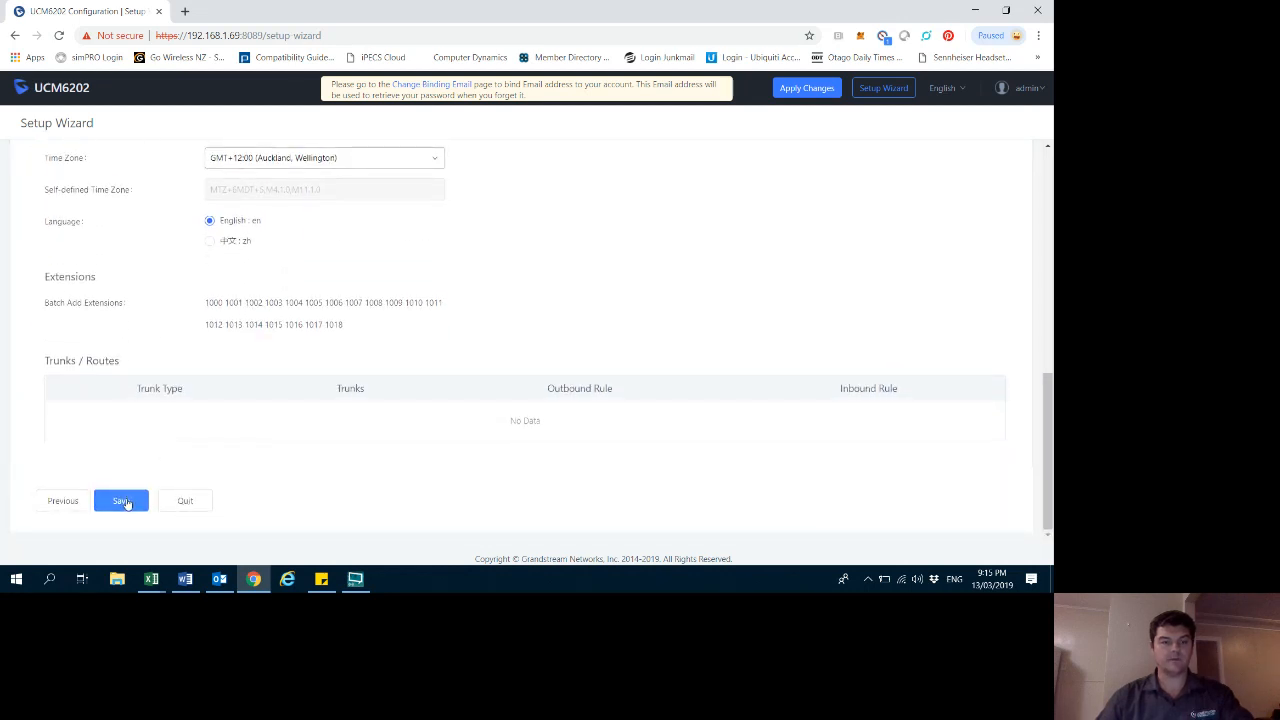
left_click(121, 500)
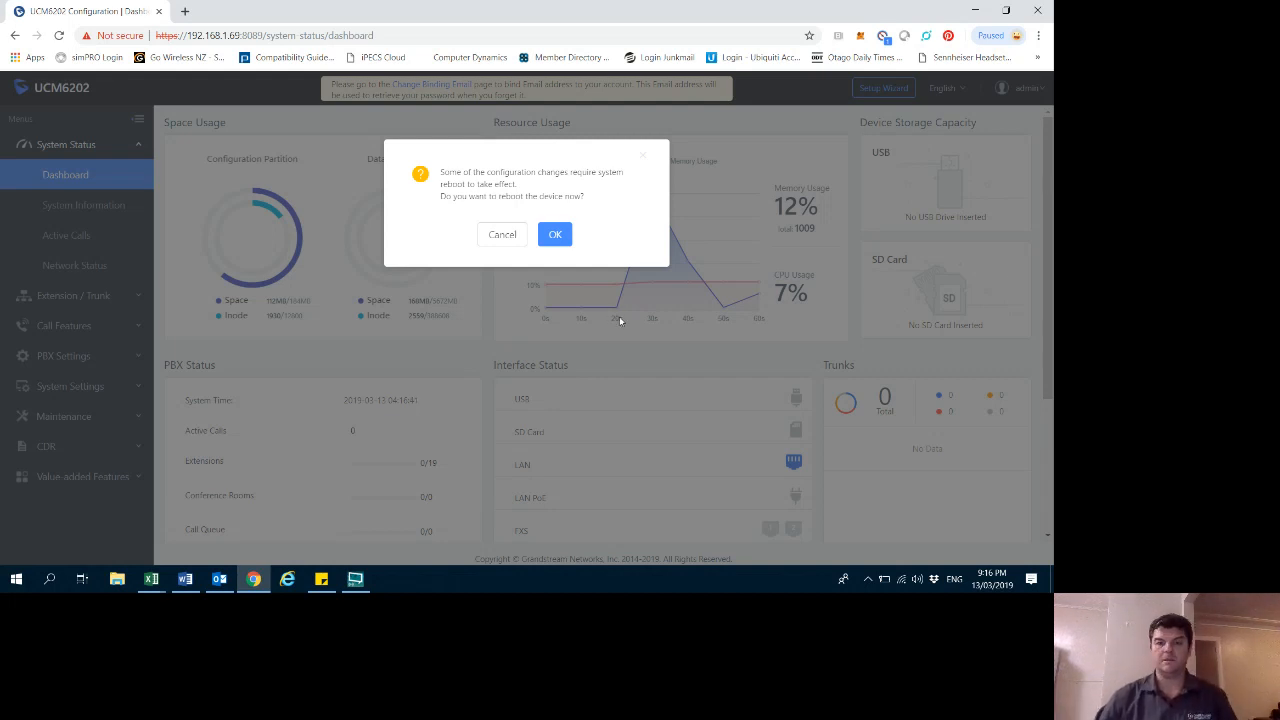
left_click(553, 236)
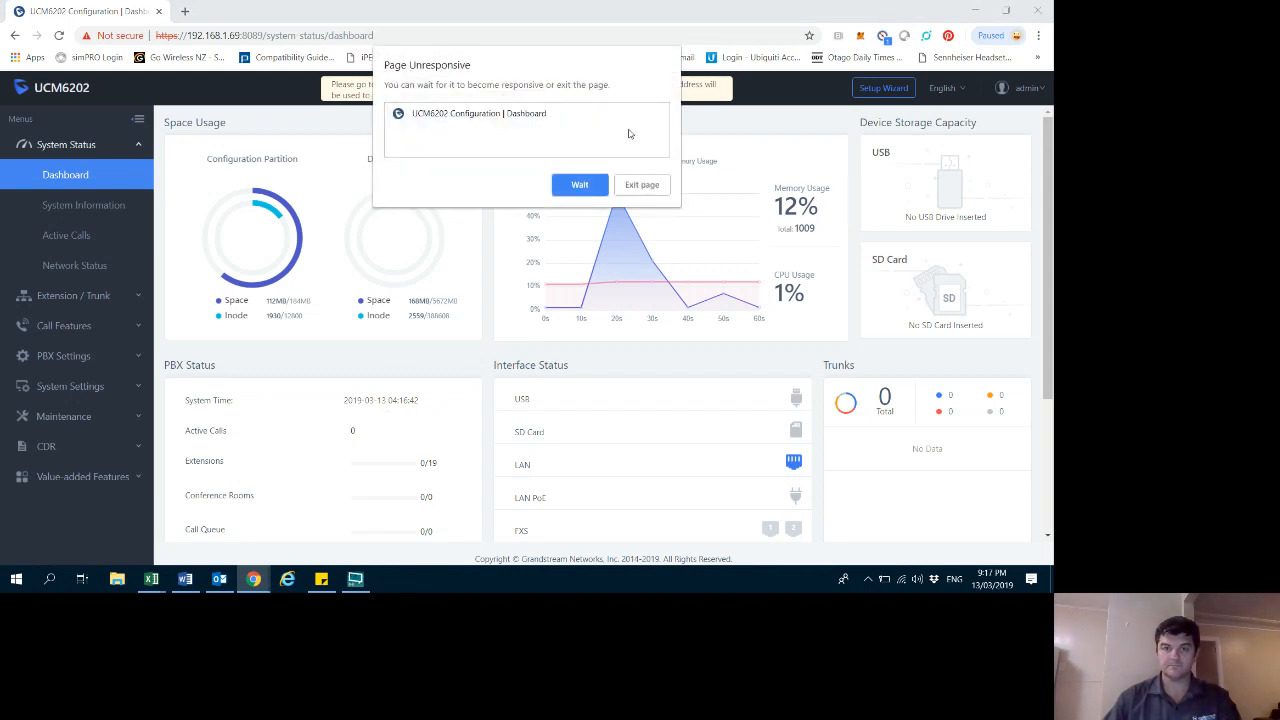
left_click(642, 186)
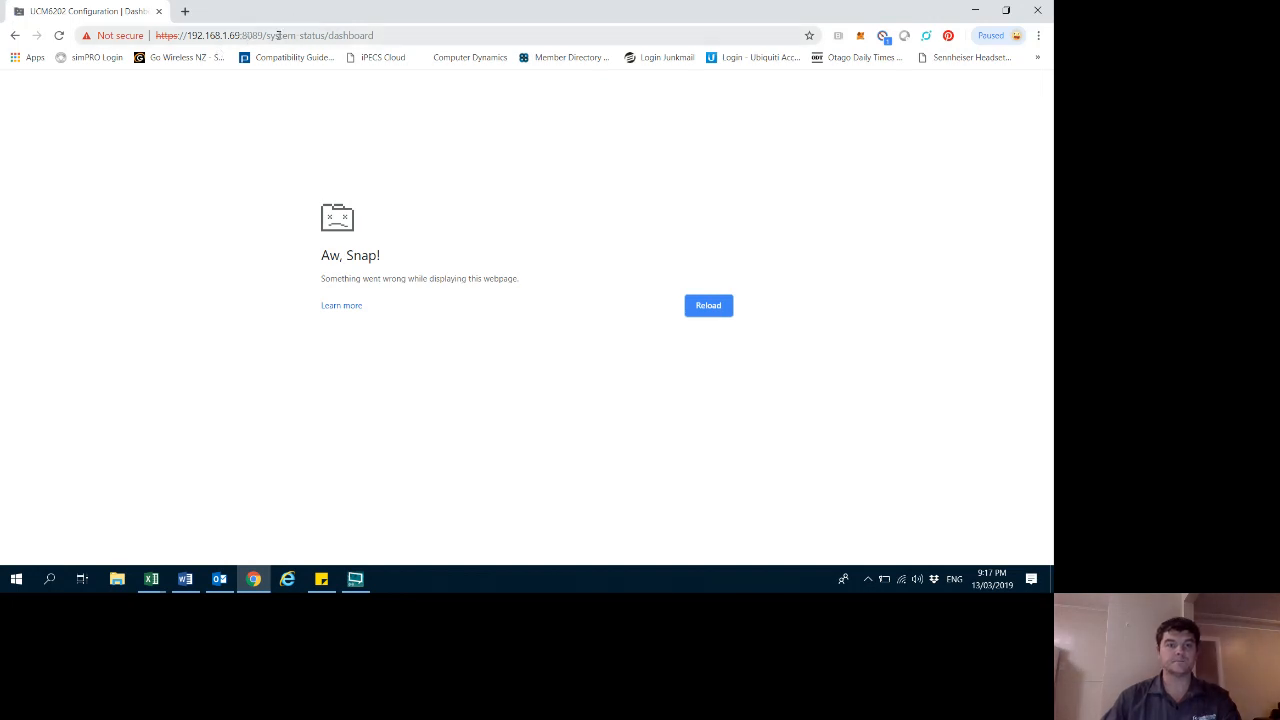
left_click_drag(262, 35, 386, 35)
key("BackSpace")
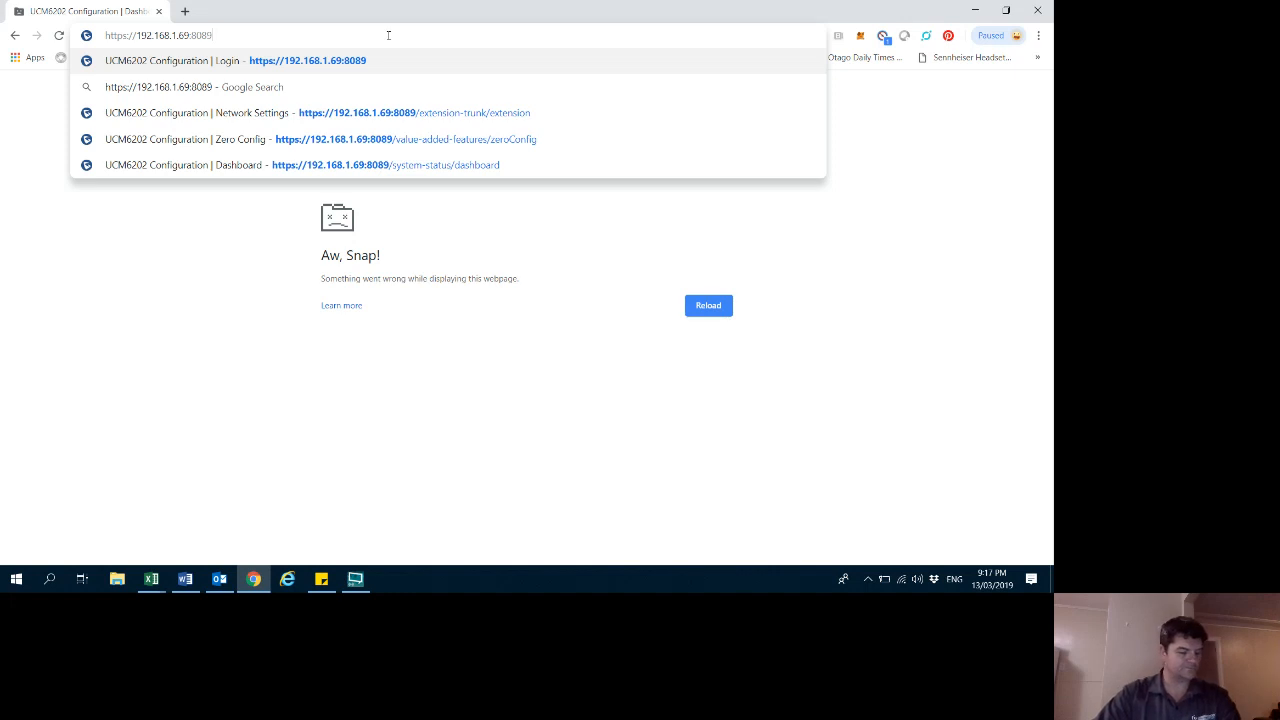
left_click(357, 580)
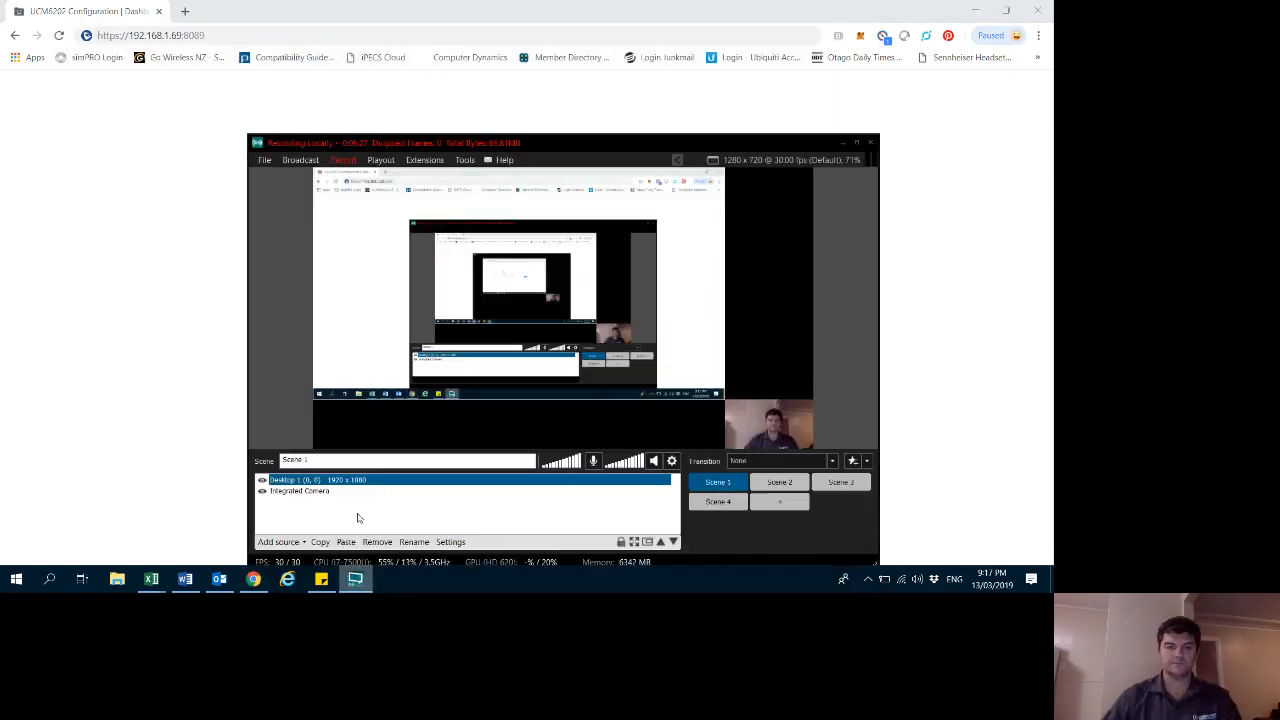
left_click(350, 167)
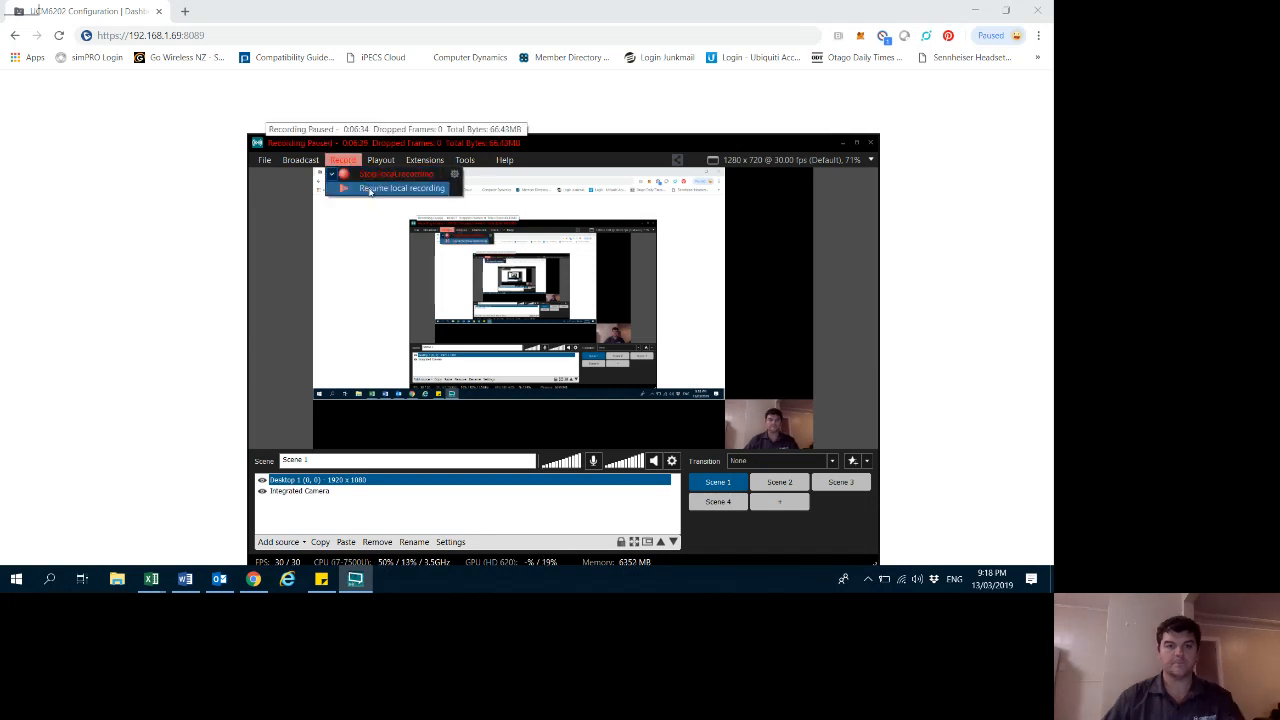
left_click(368, 190)
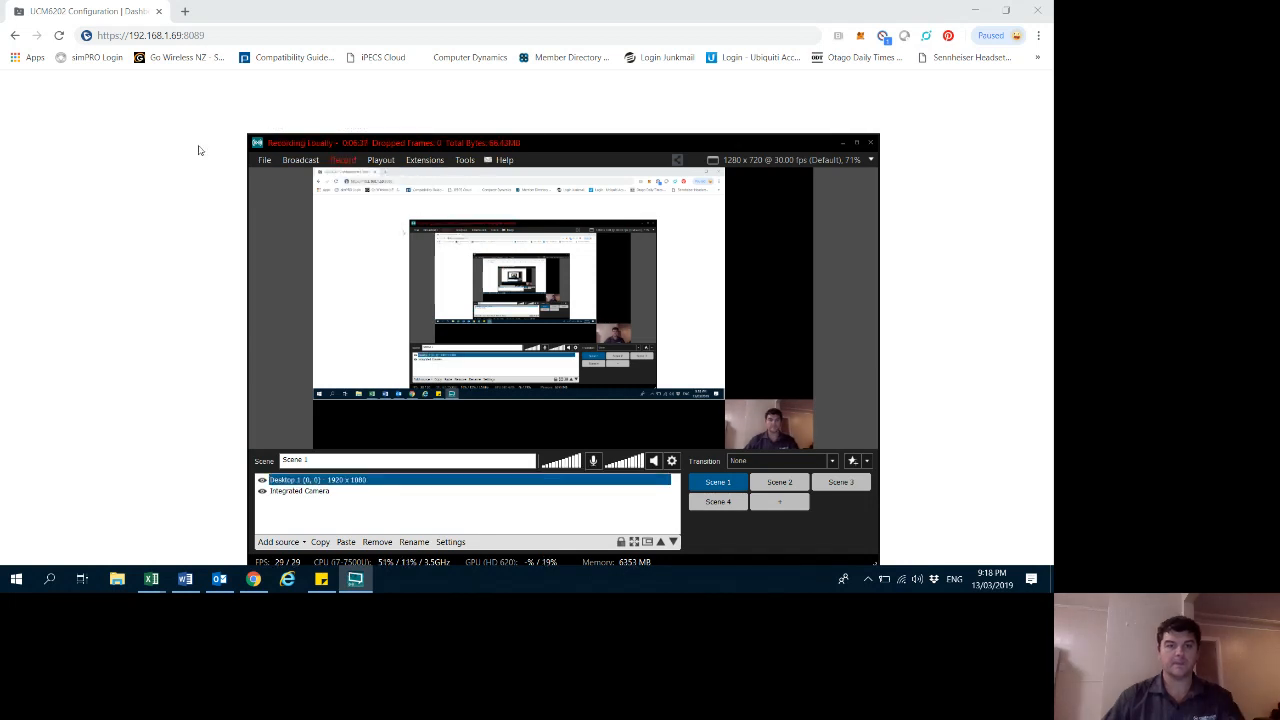
left_click(198, 151)
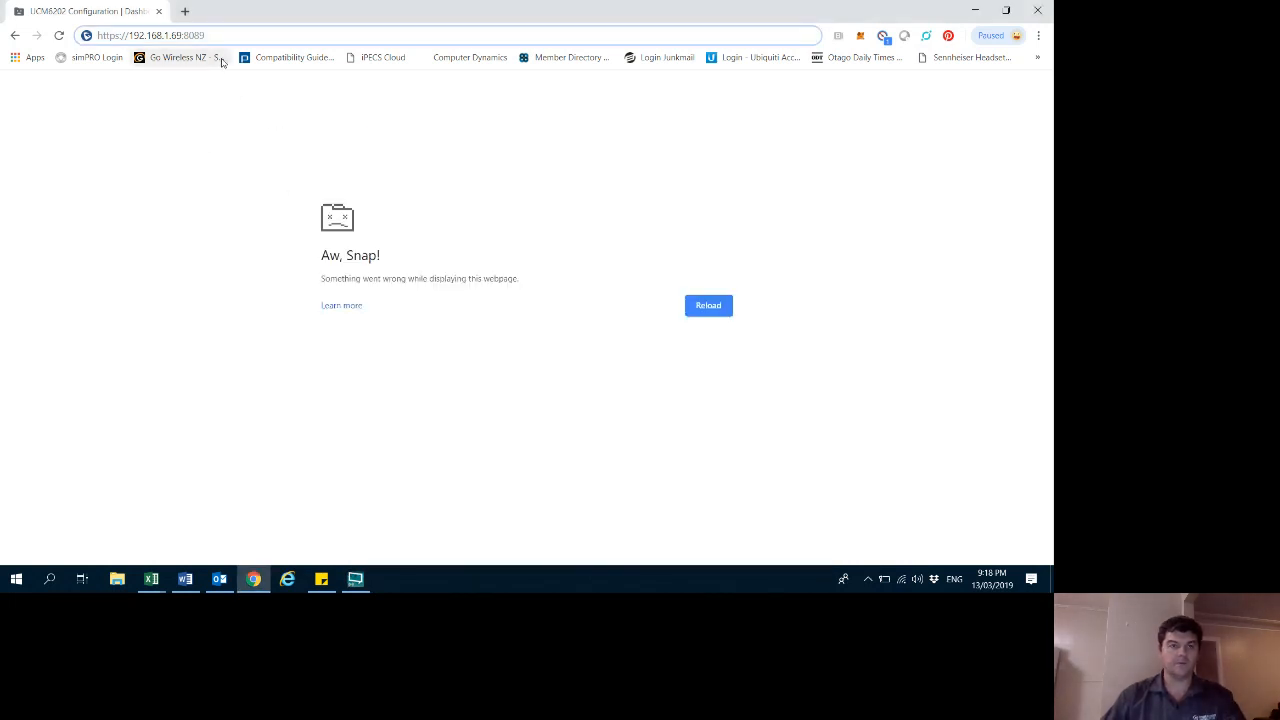
left_click(355, 579)
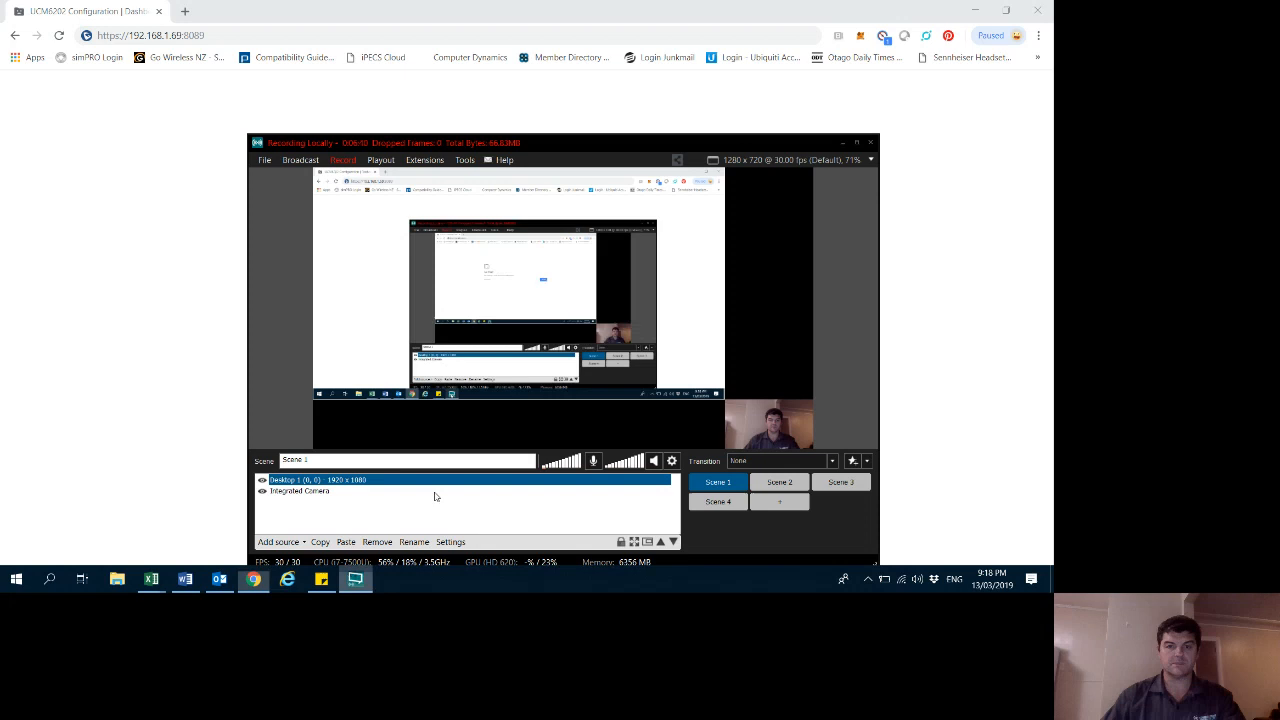
left_click(842, 144)
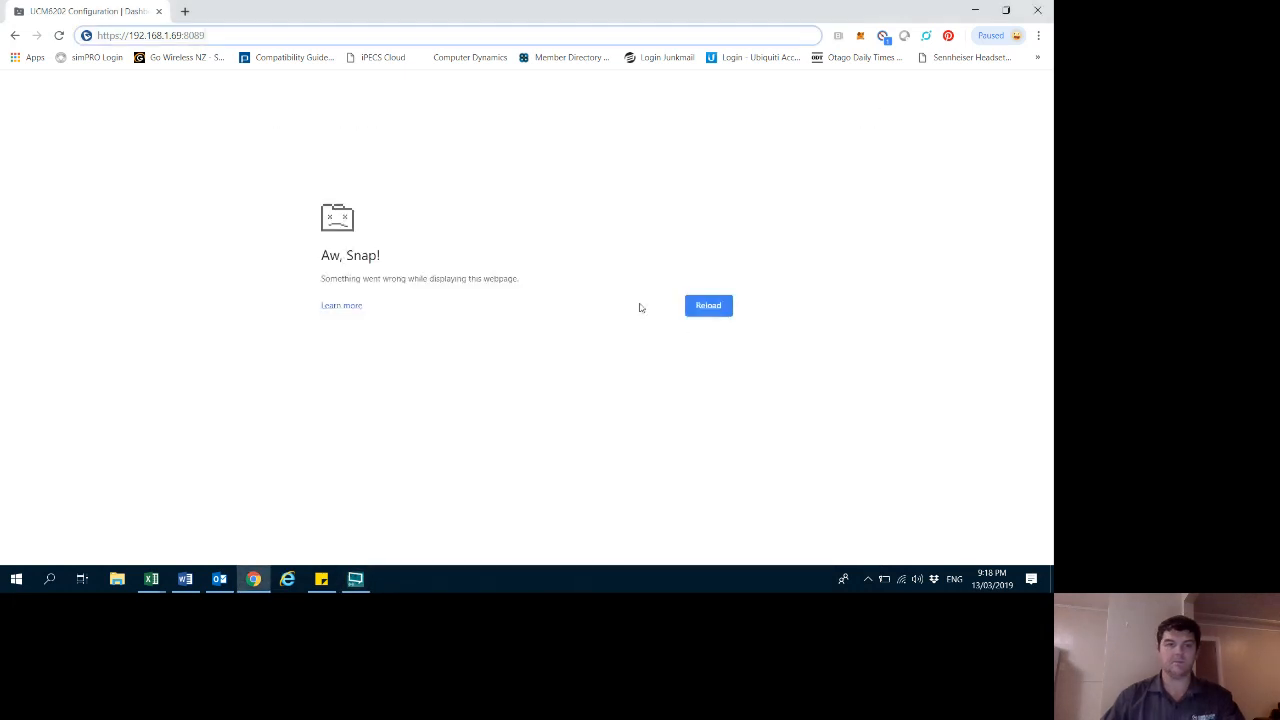
left_click(209, 37)
key("Return")
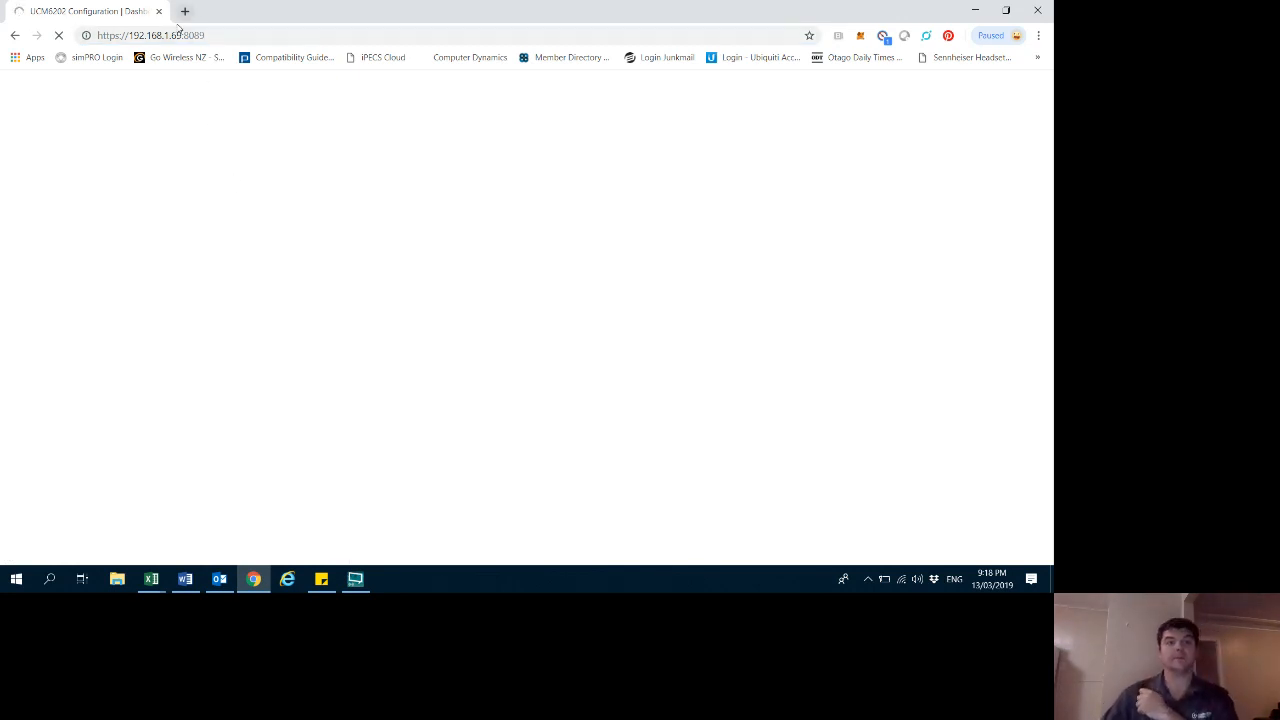
left_click(181, 35)
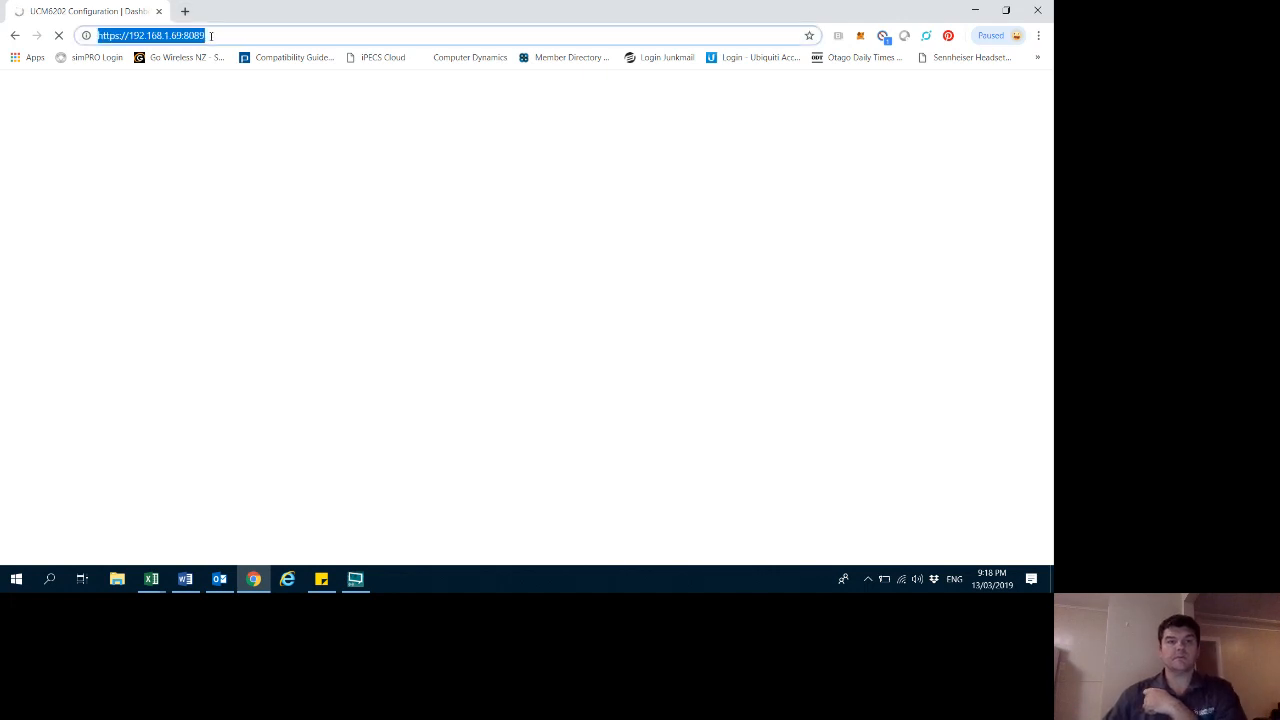
left_click(211, 35)
key("BackSpace")
key("BackSpace")
key("BackSpace")
key("BackSpace")
key("BackSpace")
key("BackSpace")
key("BackSpace")
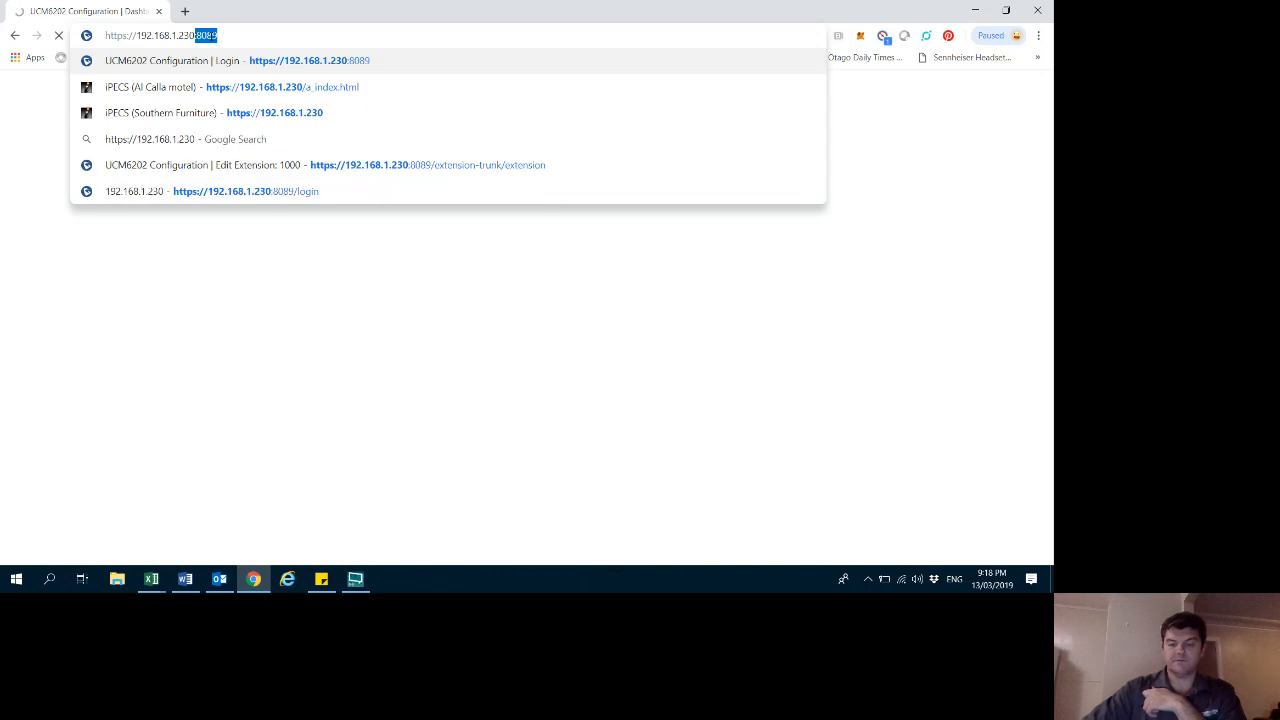
key("Return")
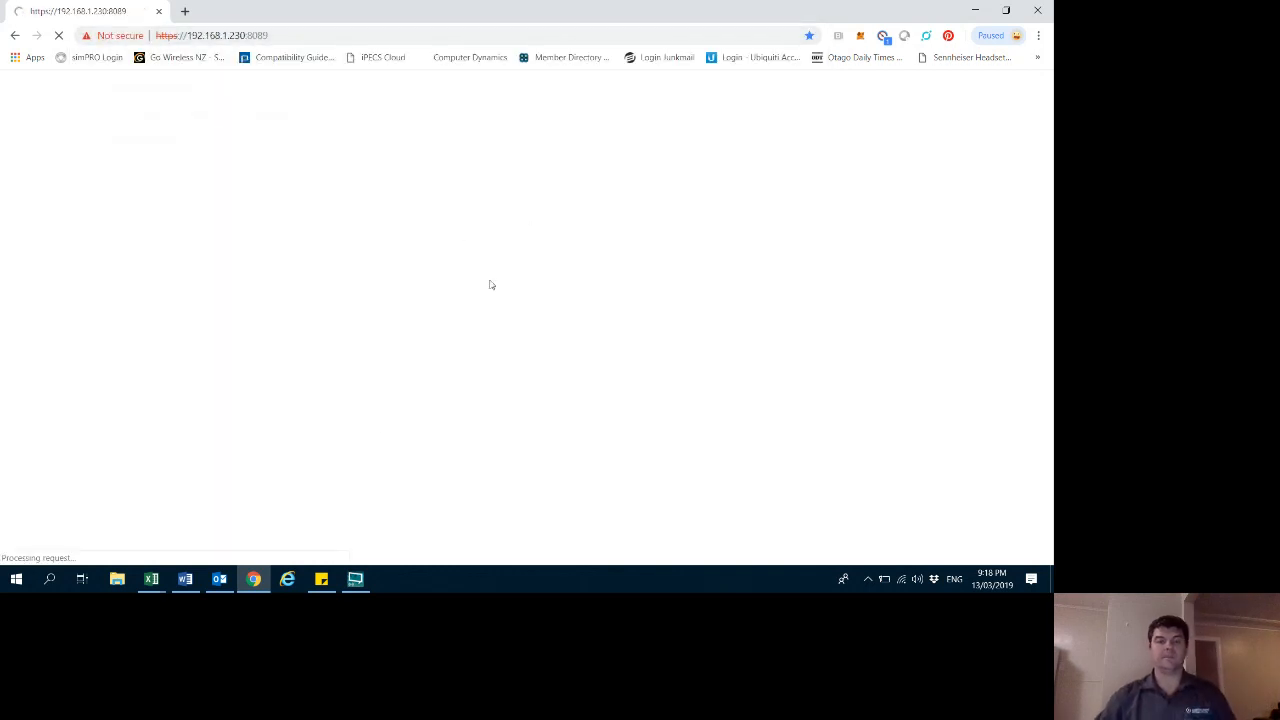
left_click(369, 410)
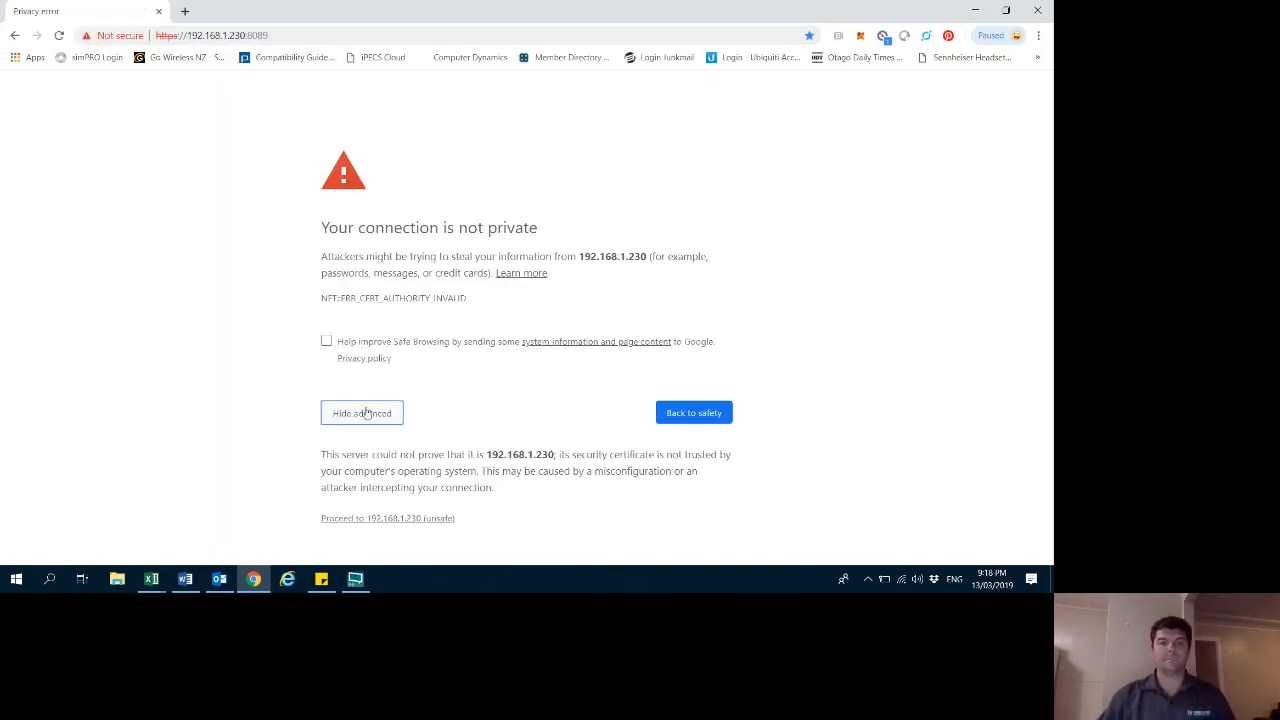
left_click(375, 522)
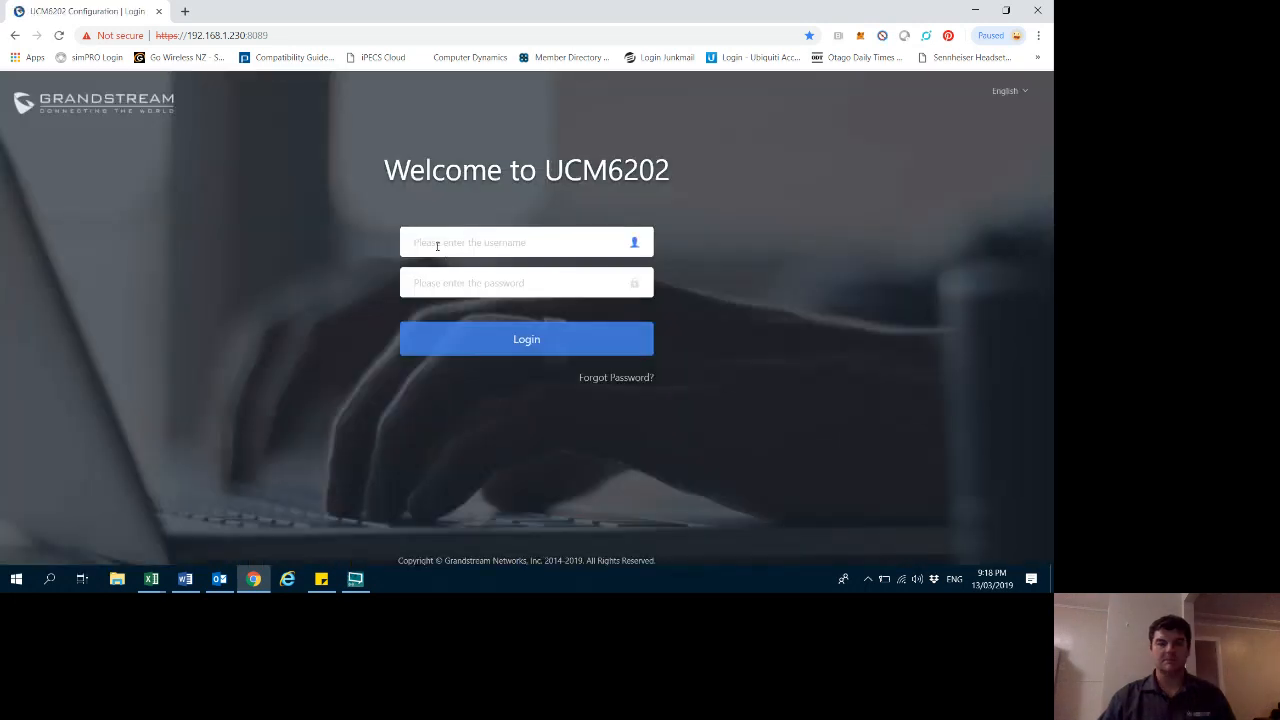
- Log in to the UCM6202 as admin with the account password
left_click(432, 243)
type("admin")
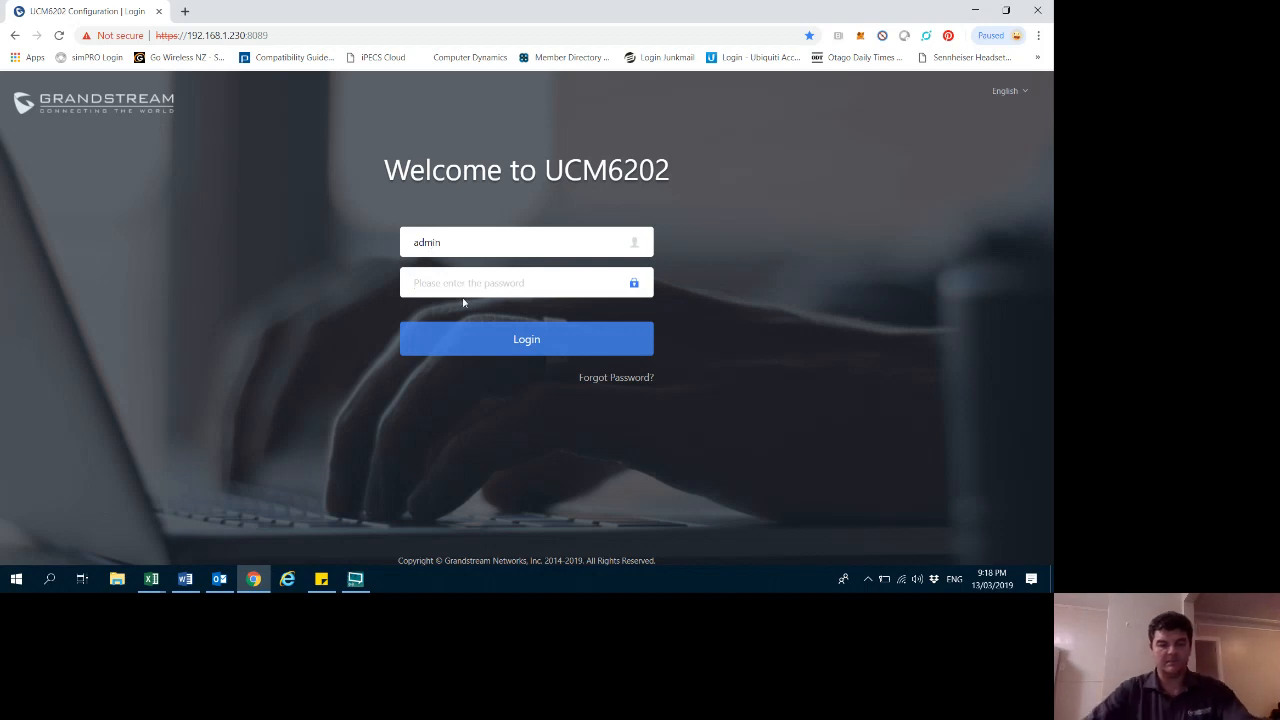
type("••••••••")
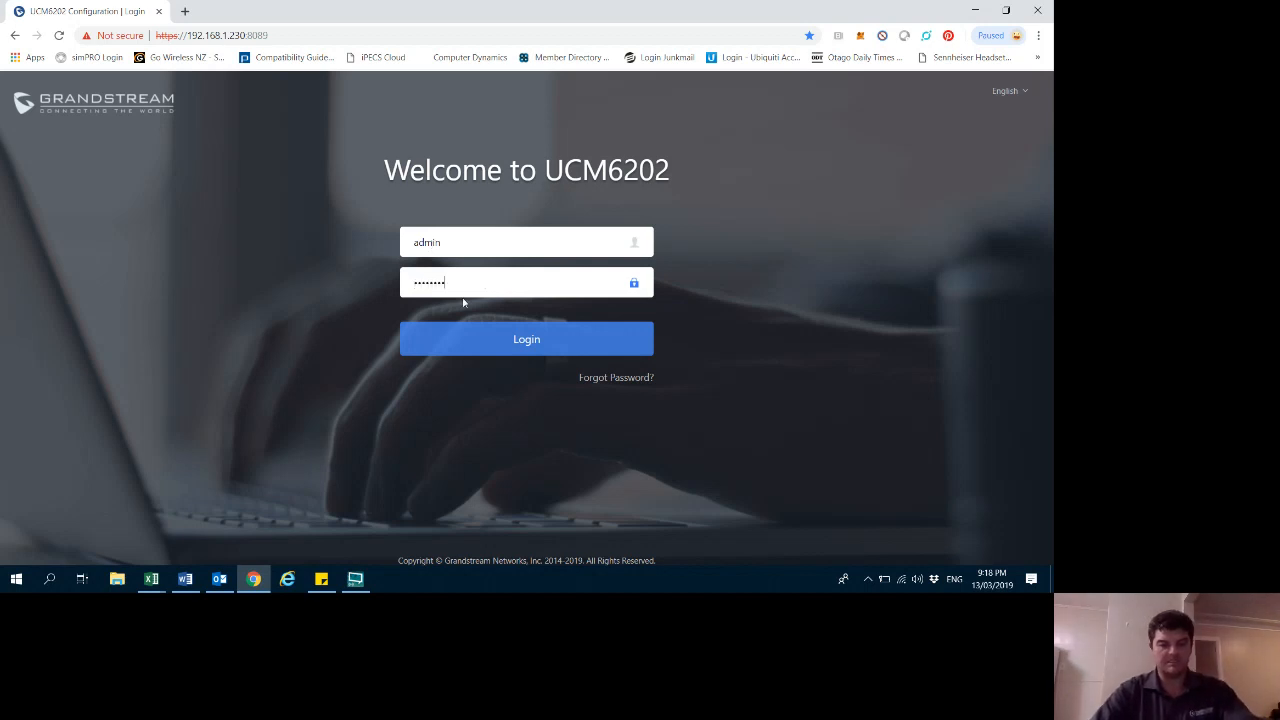
type("•••")
left_click(518, 351)
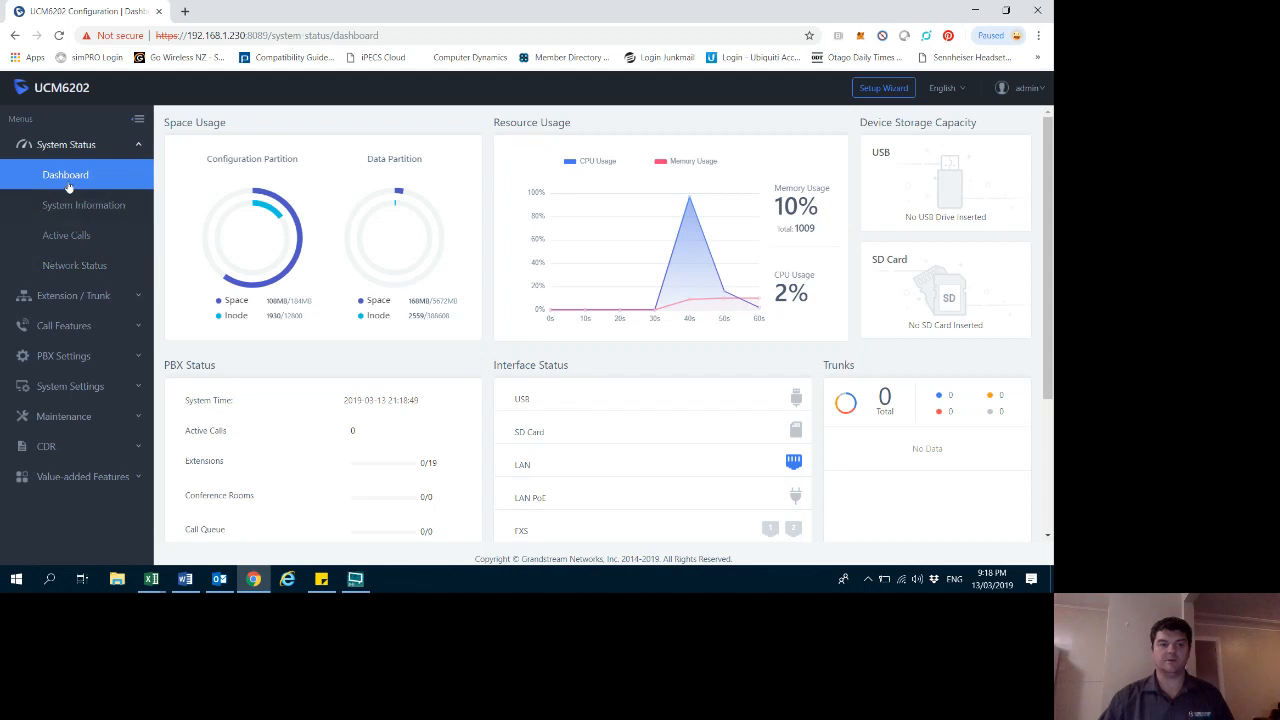
- Review the network status page and the list of extensions
left_click(73, 274)
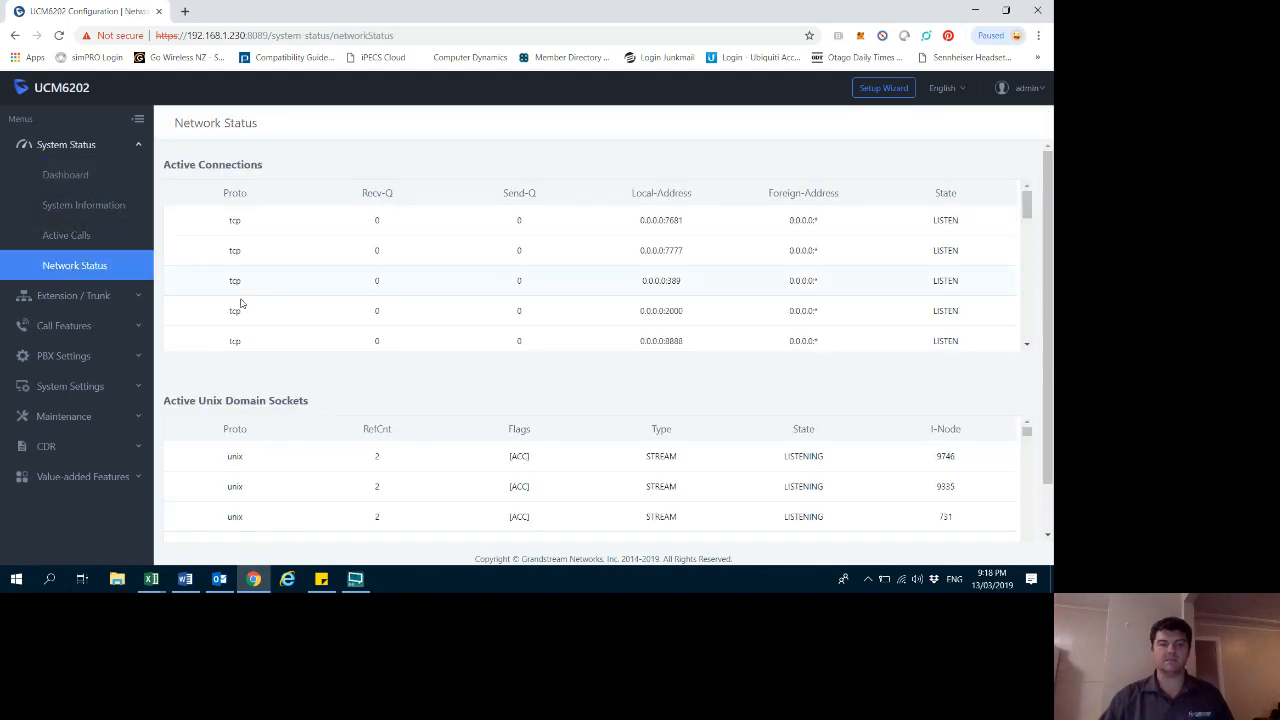
left_click(80, 297)
left_click(62, 206)
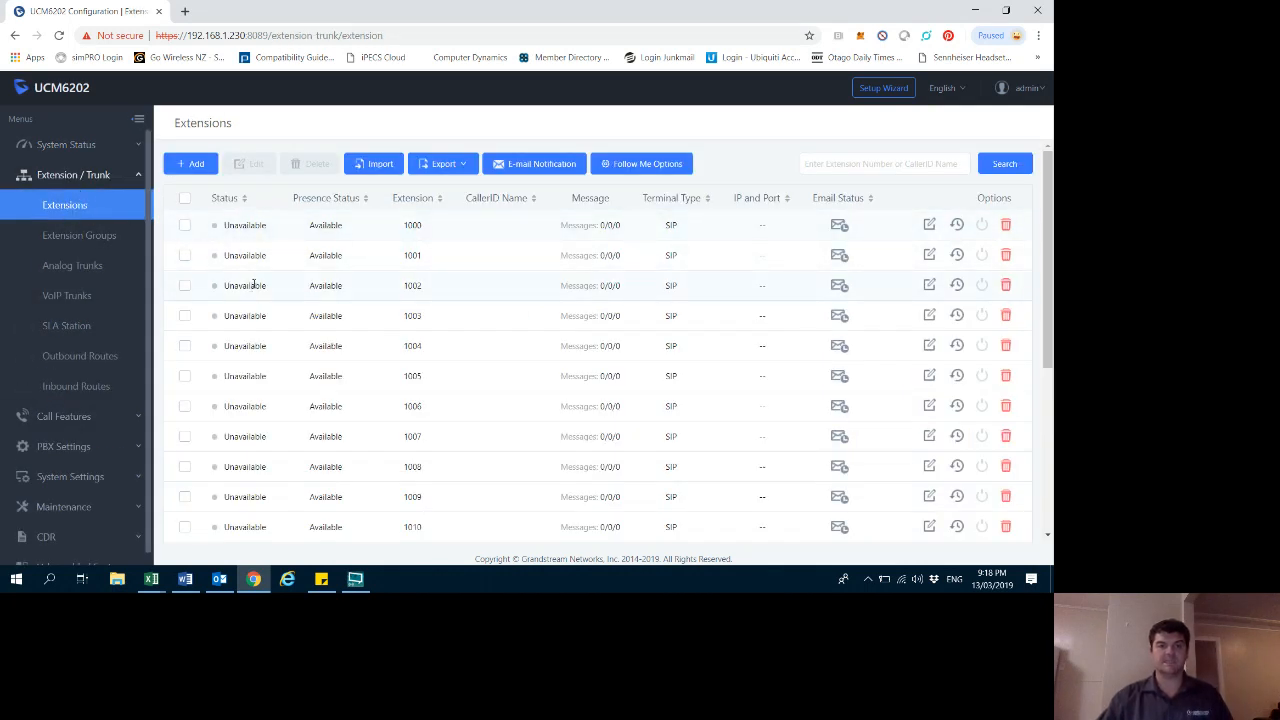
scroll(245, 320, "down", 5)
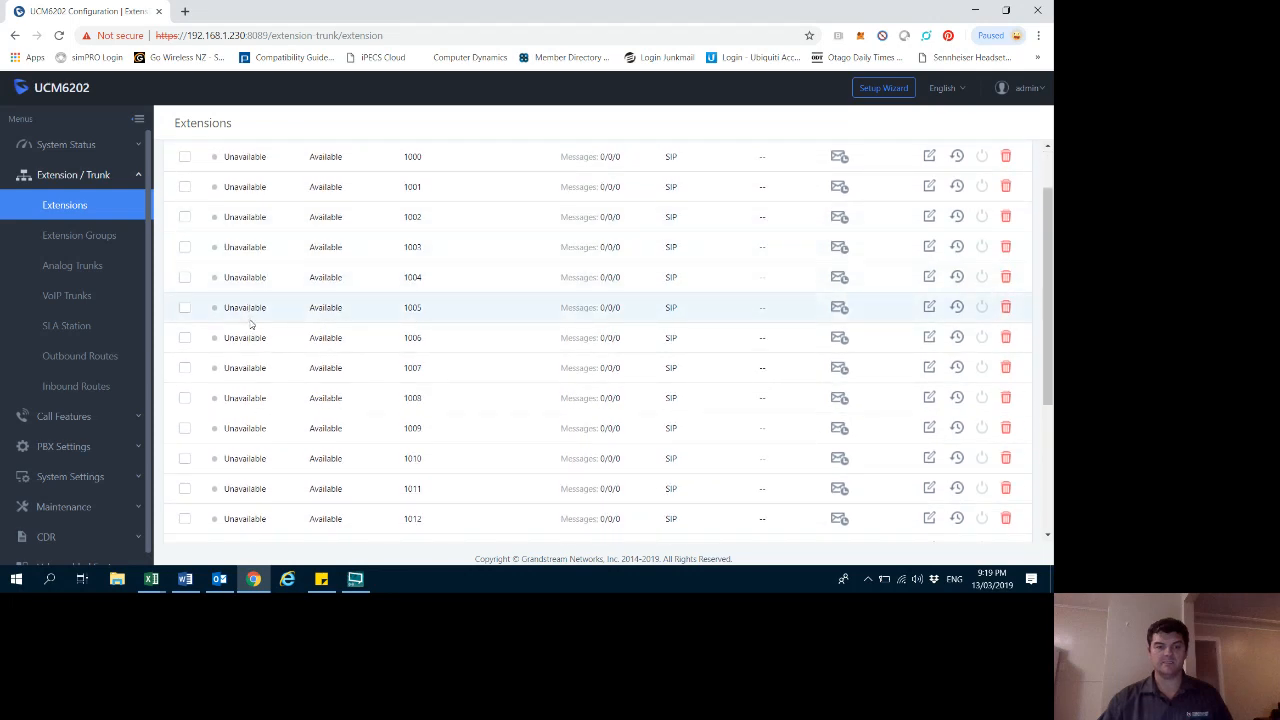
scroll(251, 327, "up", 5)
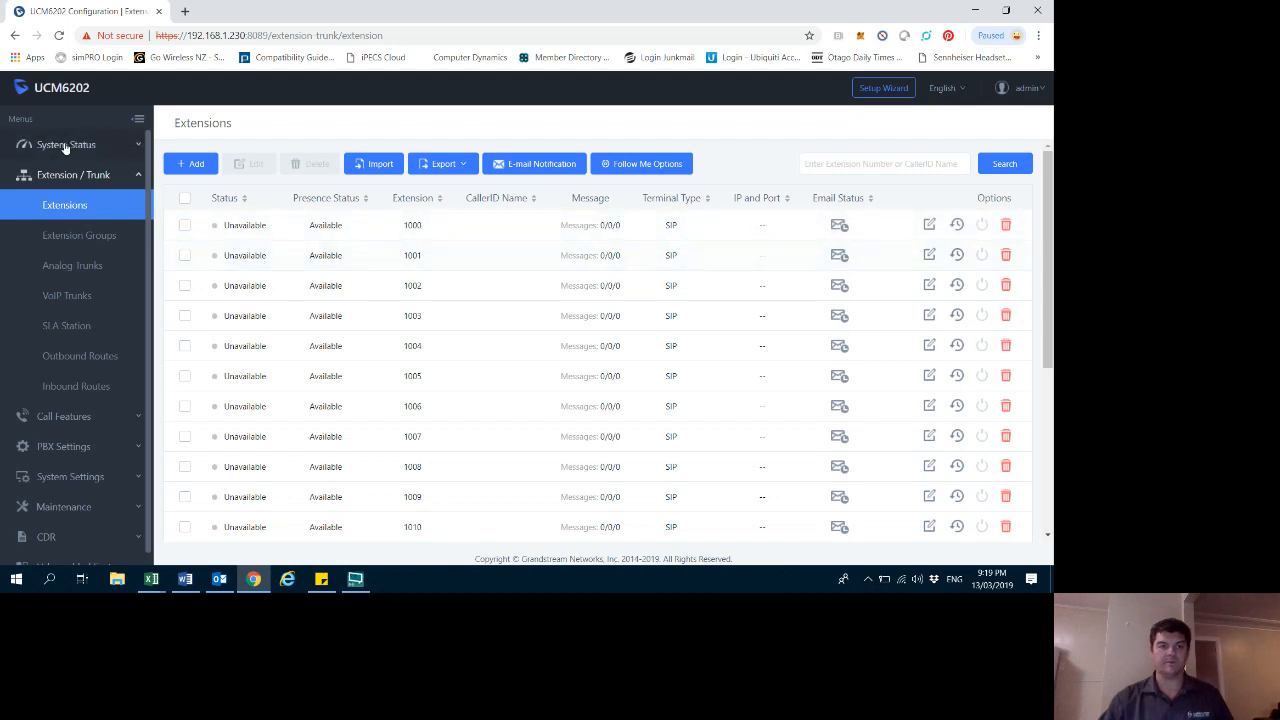
- Open the Zero Config page under Value-added Features
left_click(137, 181)
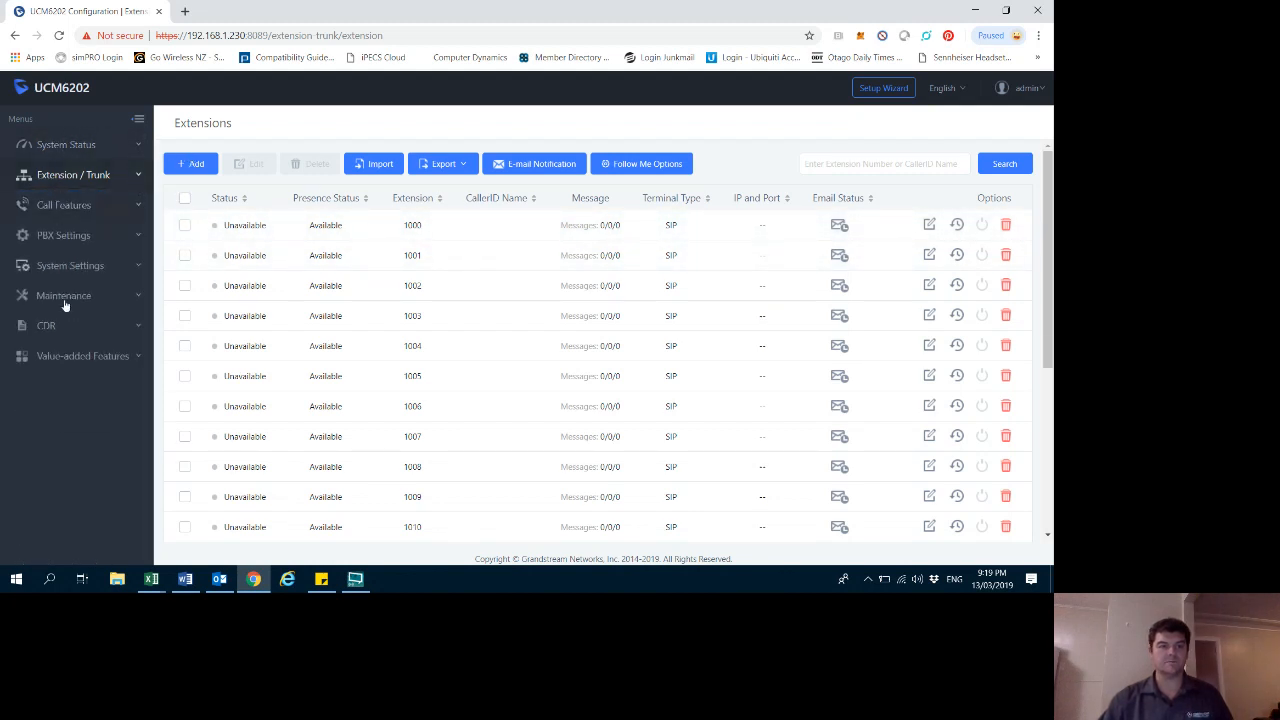
left_click(61, 358)
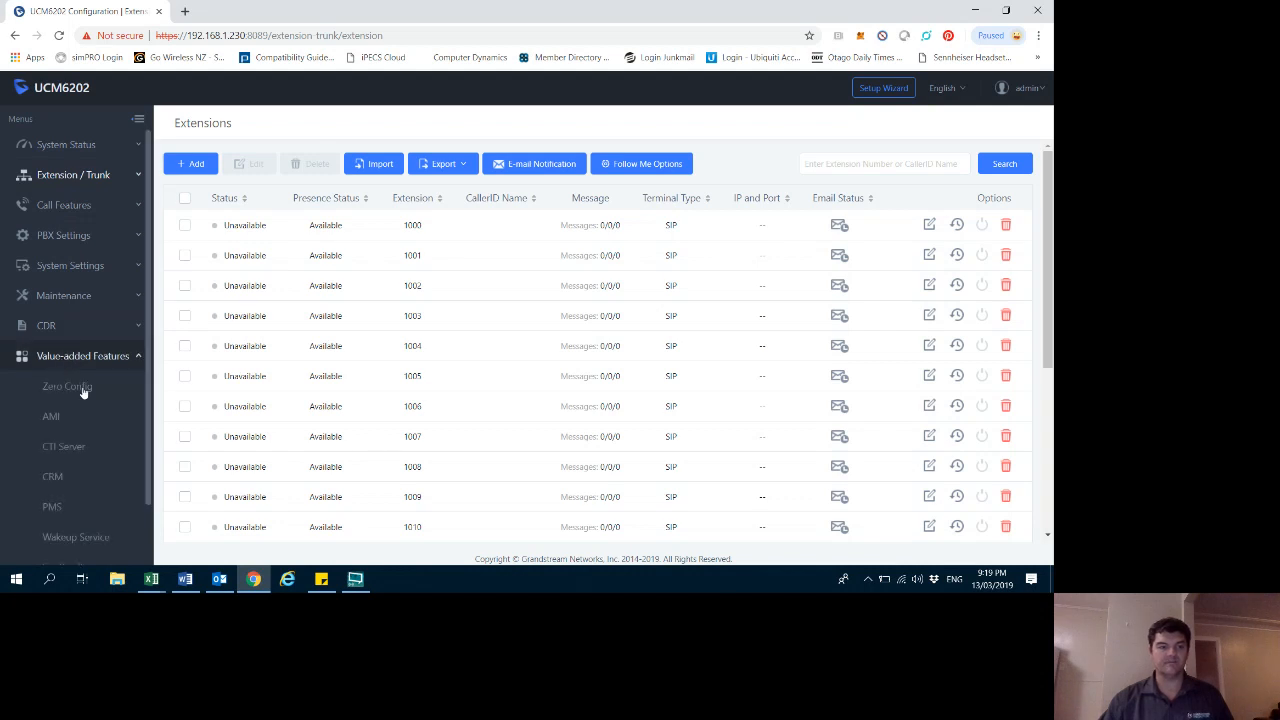
left_click(68, 390)
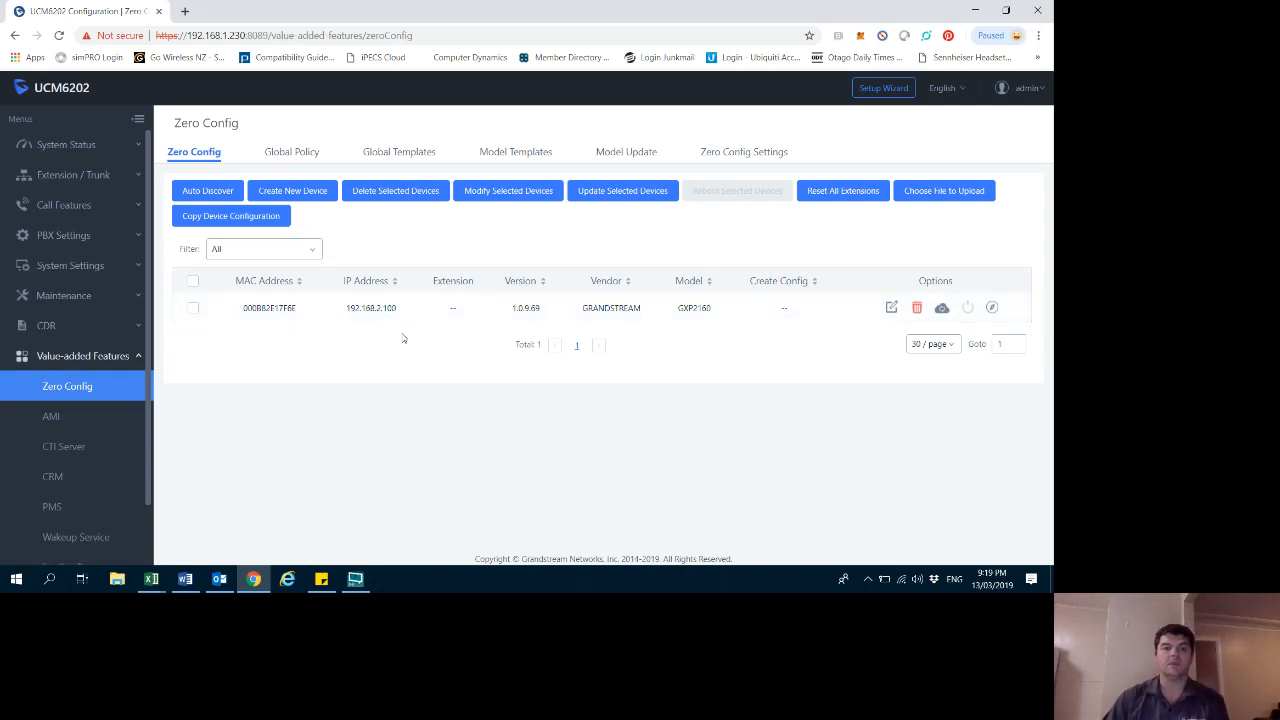
left_click_drag(210, 35, 258, 35)
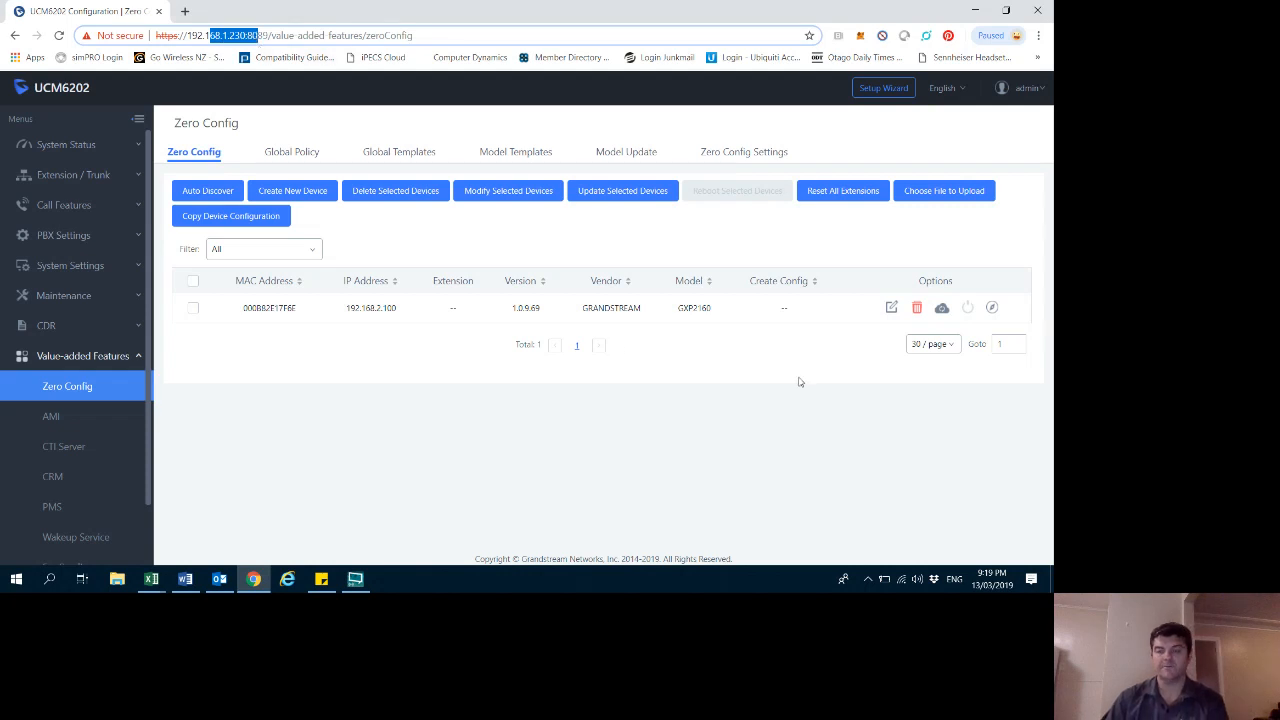
left_click(355, 580)
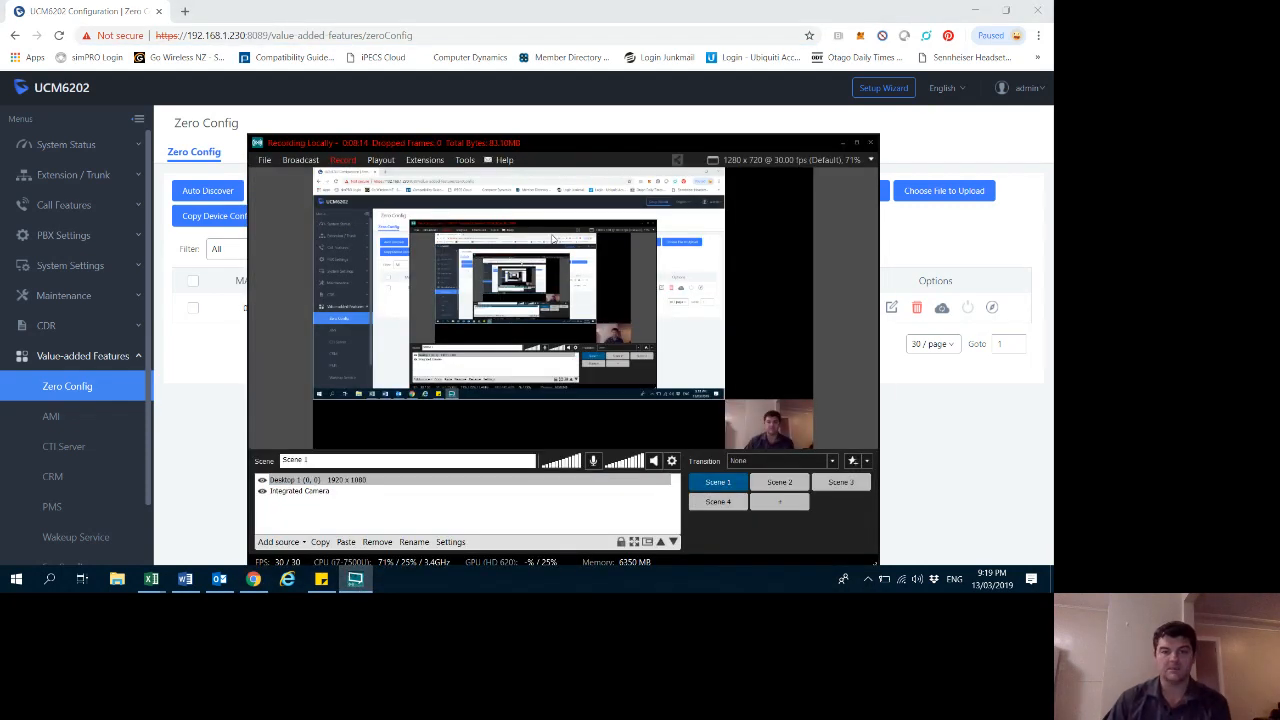
left_click(344, 161)
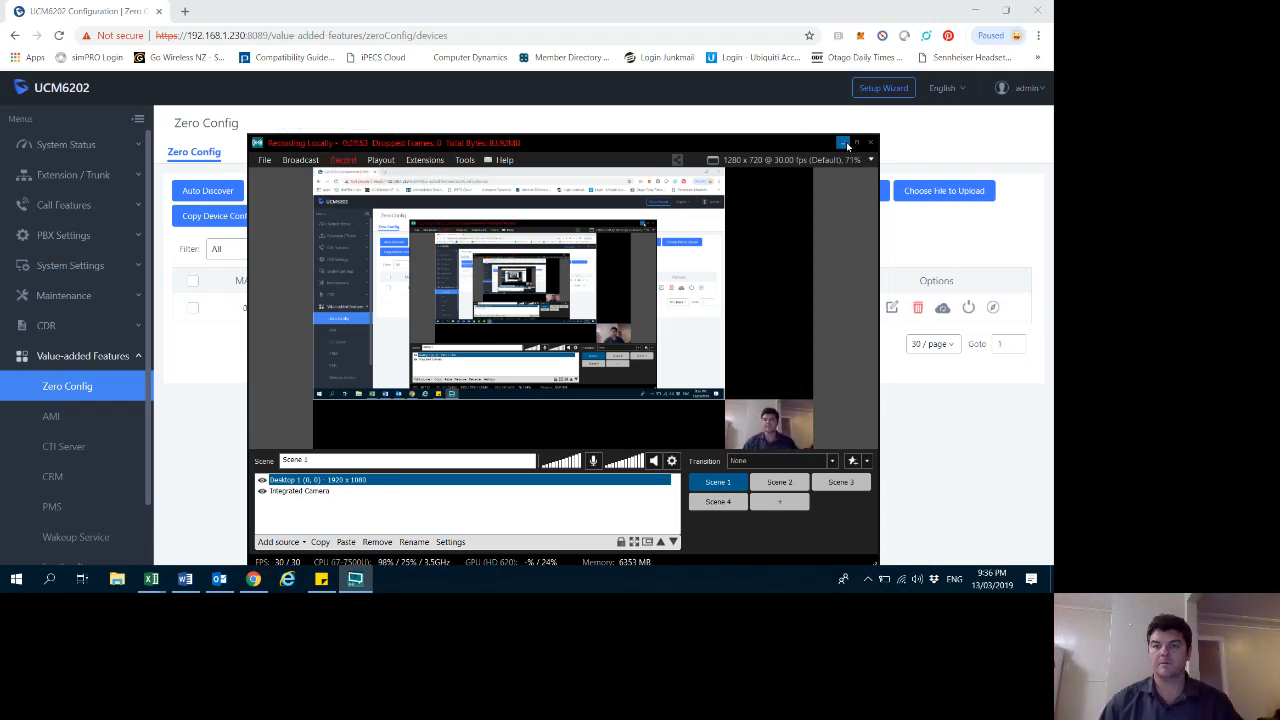
left_click(845, 143)
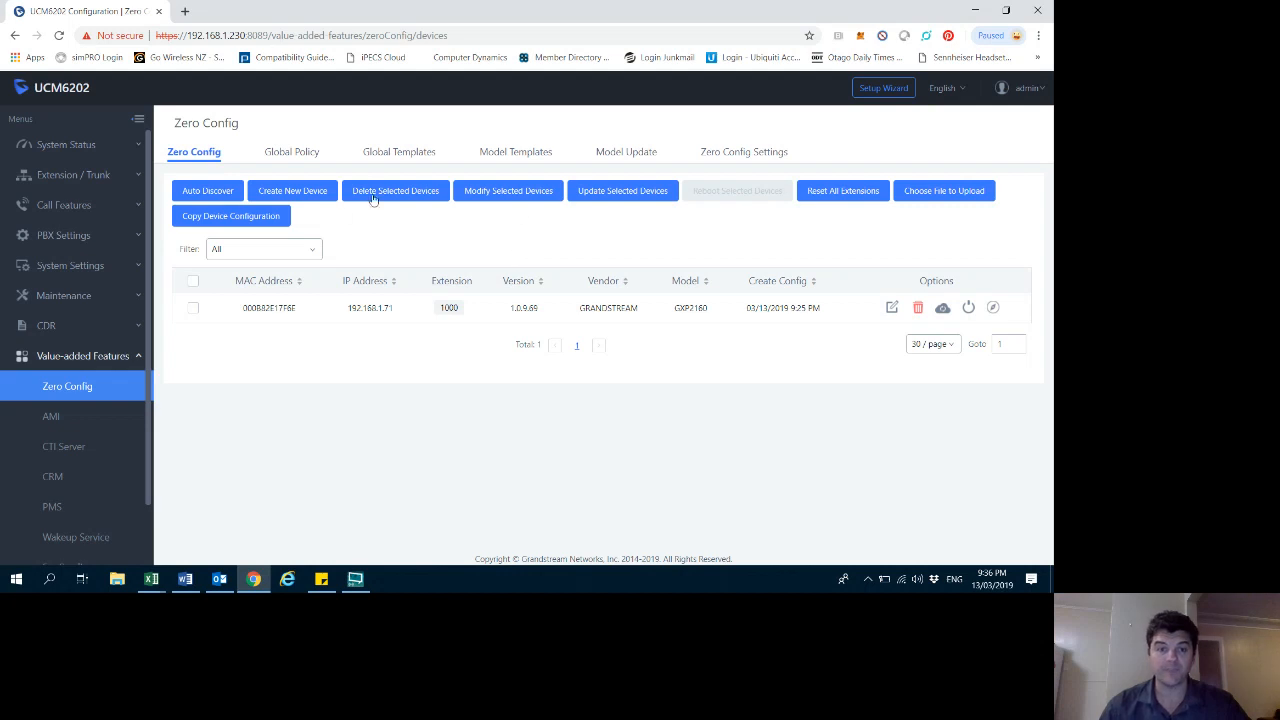
- Create a new Zero Config device and choose the GRANDSTREAM GXW4216 model
left_click(292, 193)
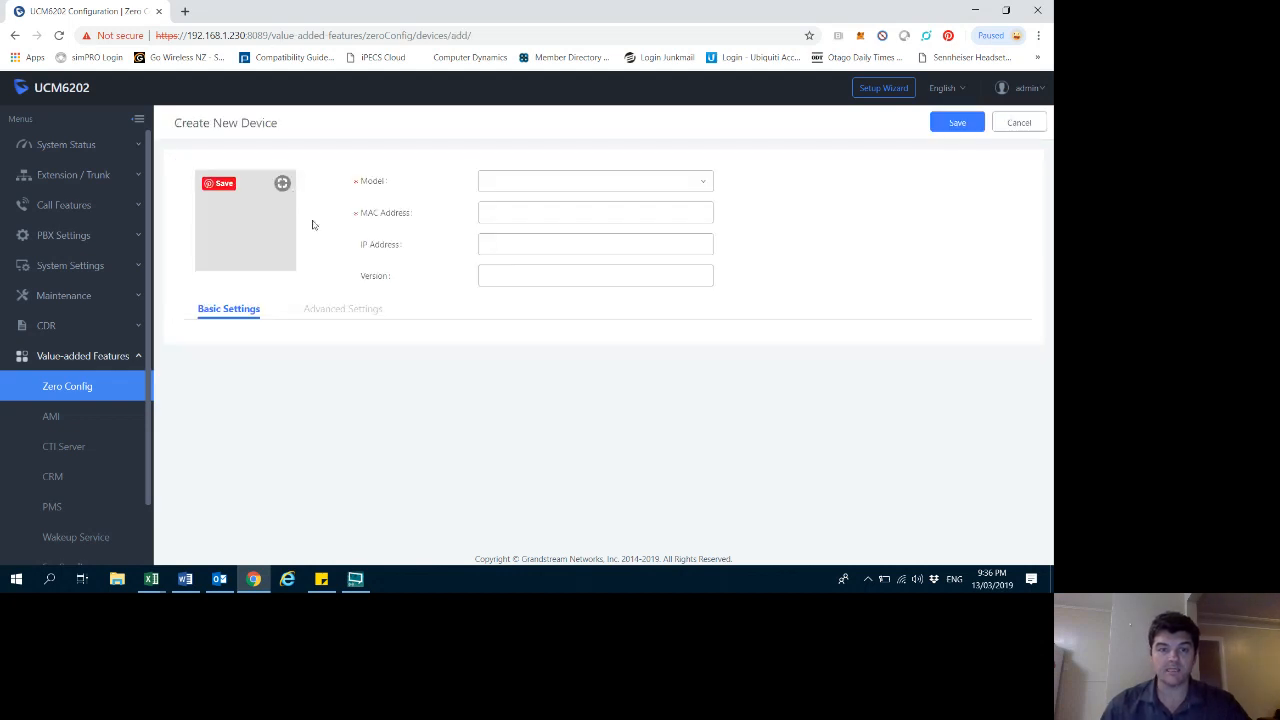
left_click(514, 183)
left_click_drag(708, 226, 703, 331)
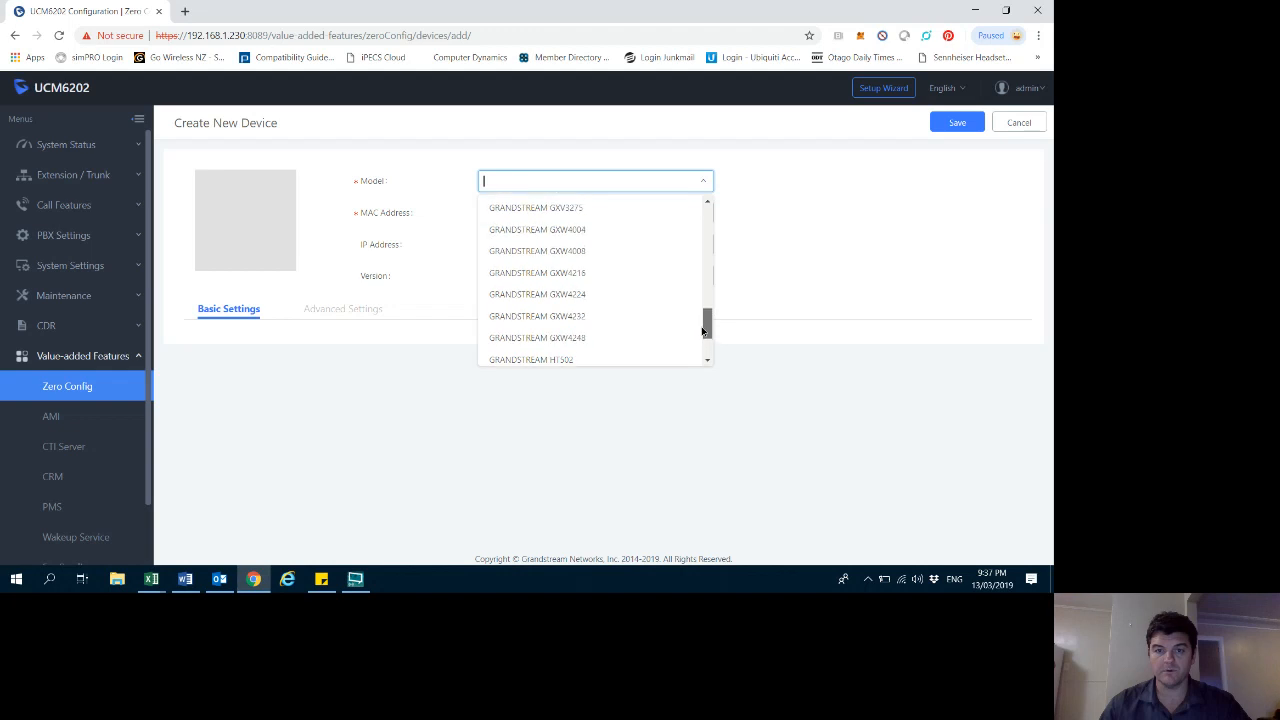
left_click(574, 272)
left_click(497, 214)
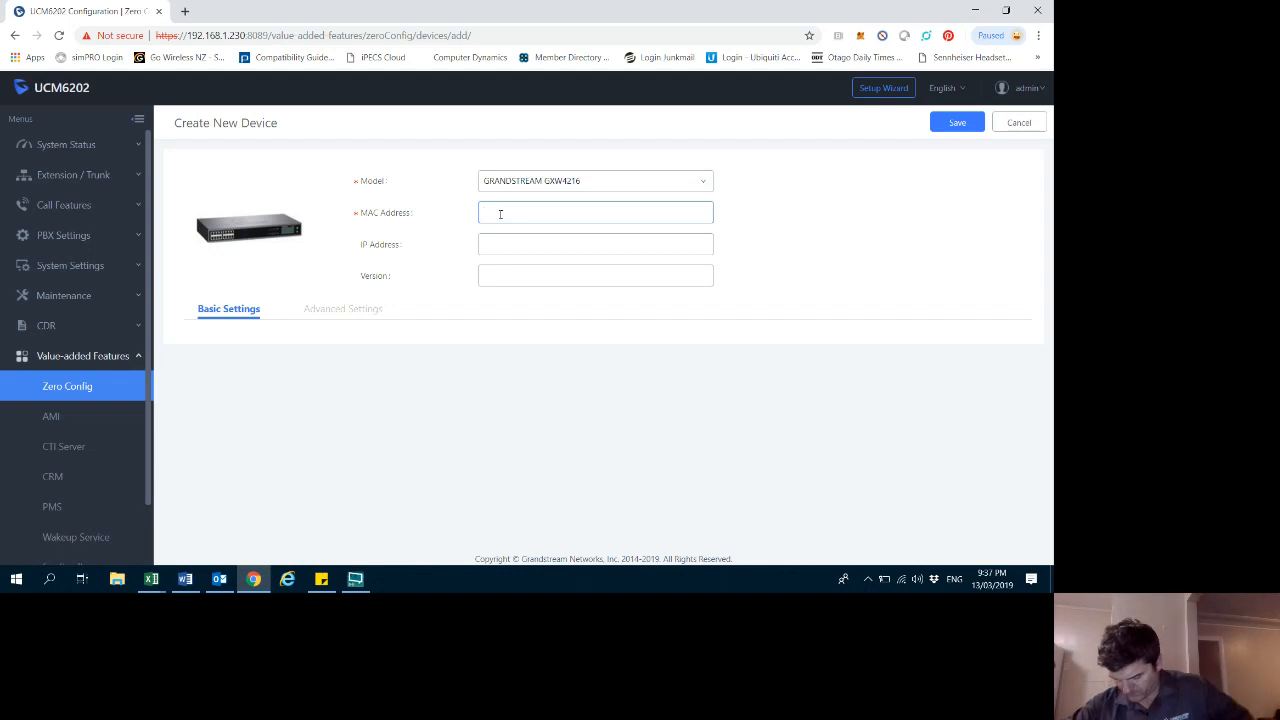
- Enter the device MAC address 000B82E71F9E, correcting the missing B
type("00")
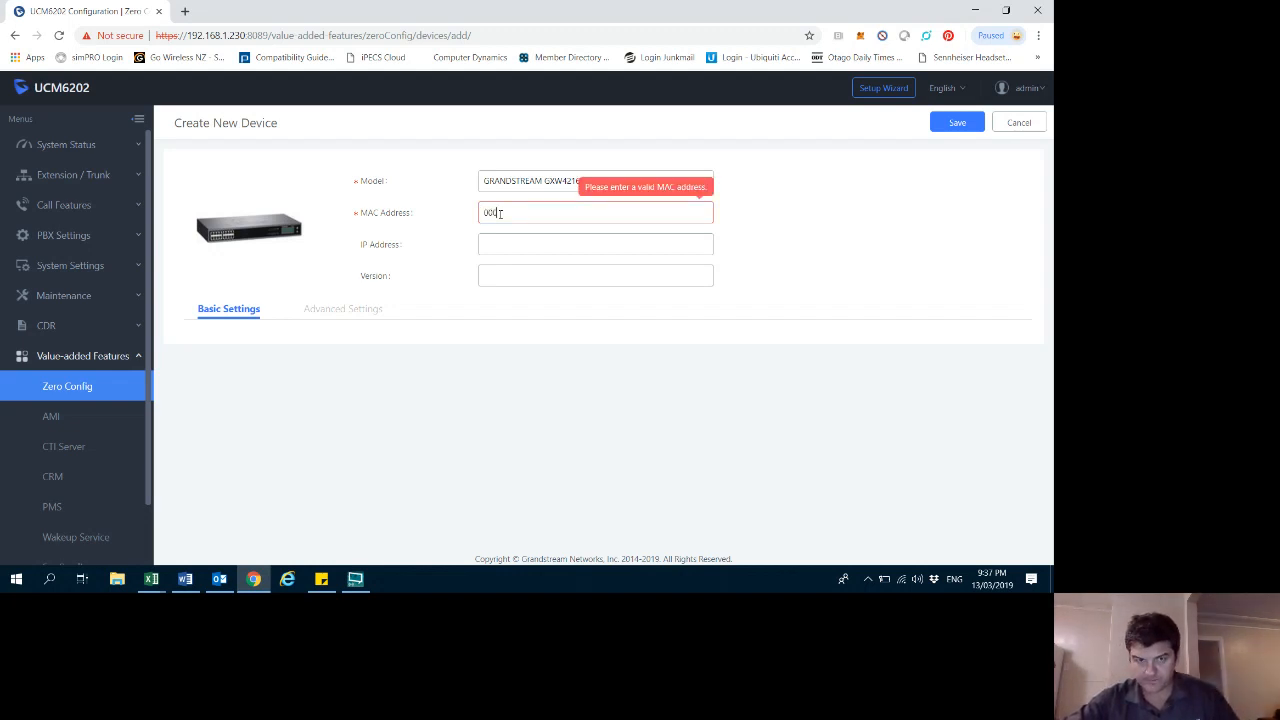
type("0")
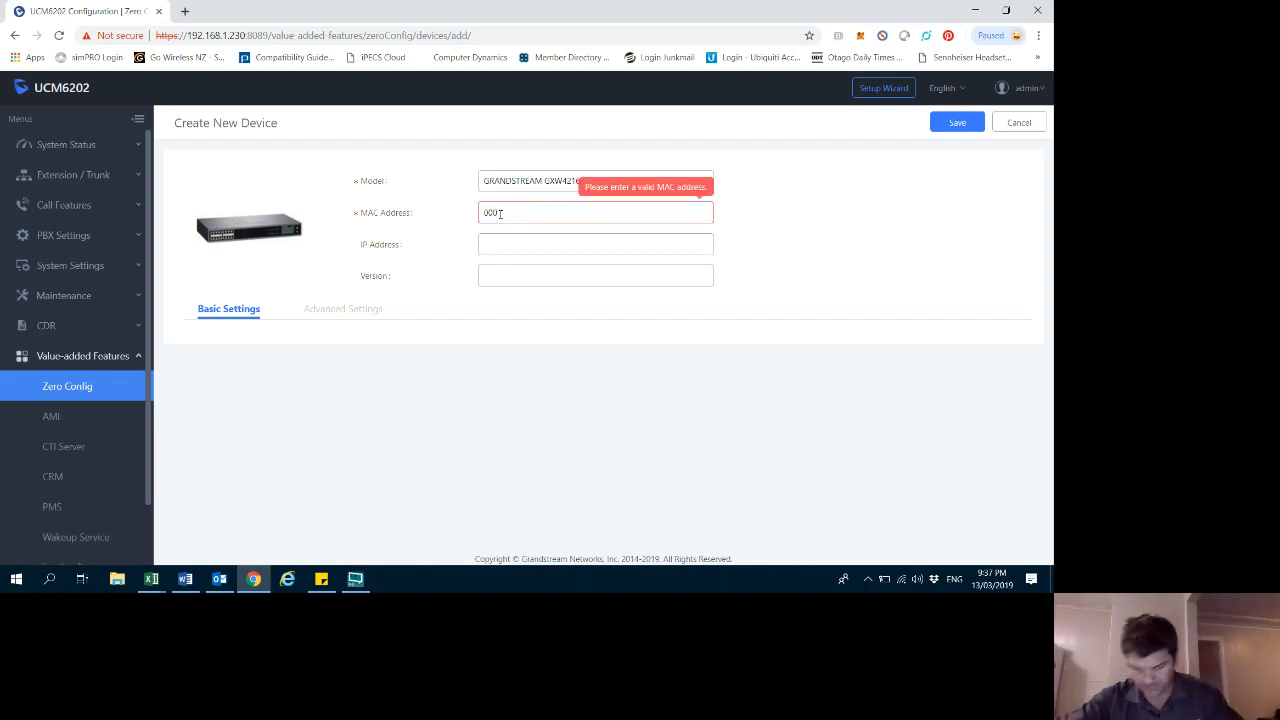
key("Caps_Lock")
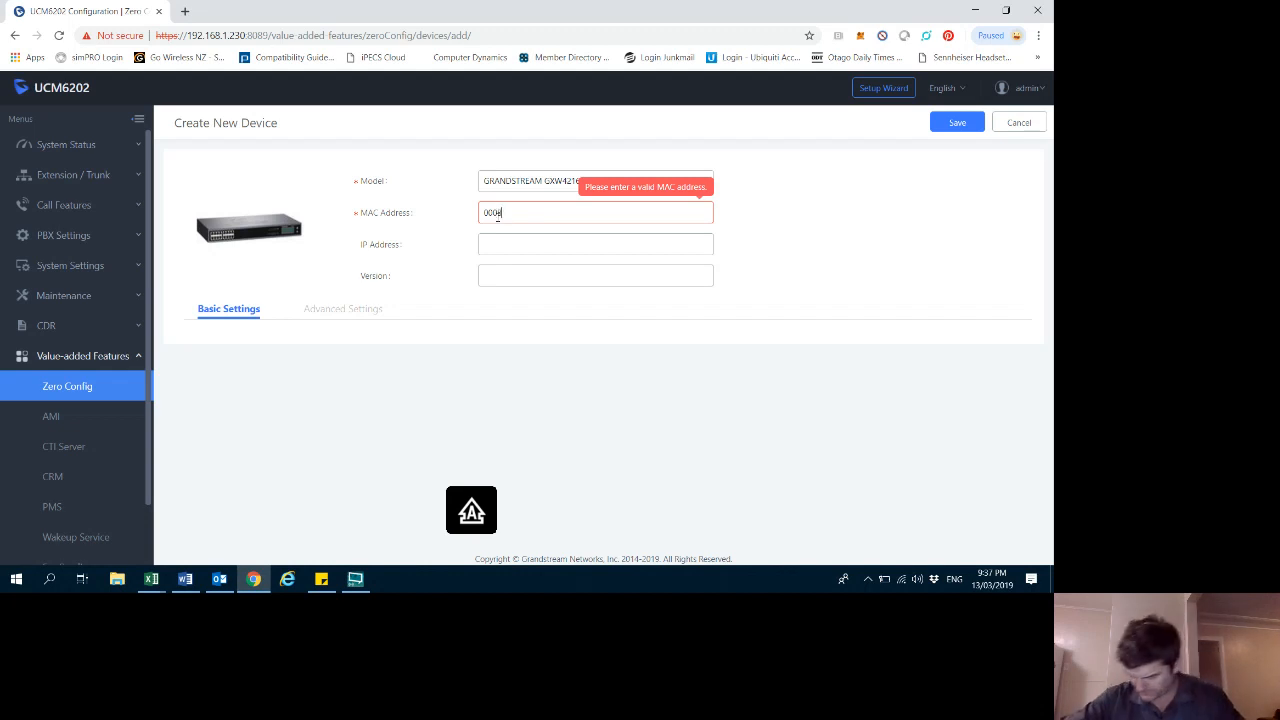
type("B8")
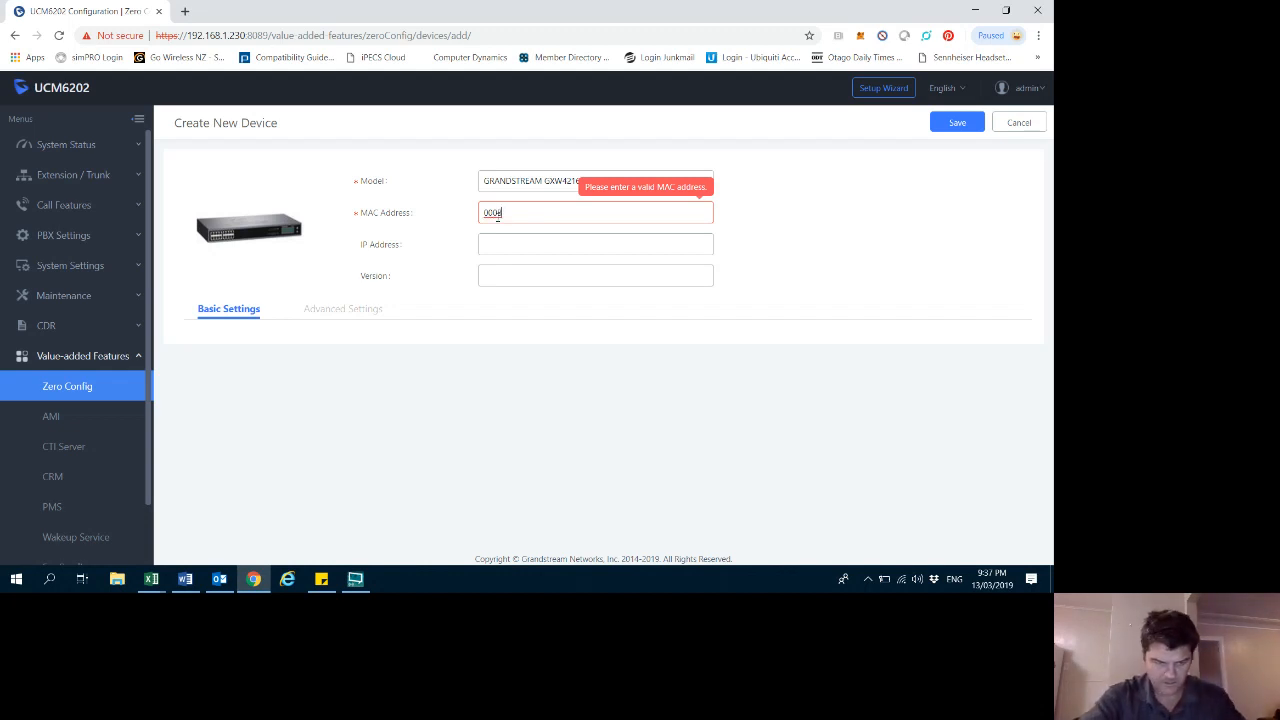
type("2E")
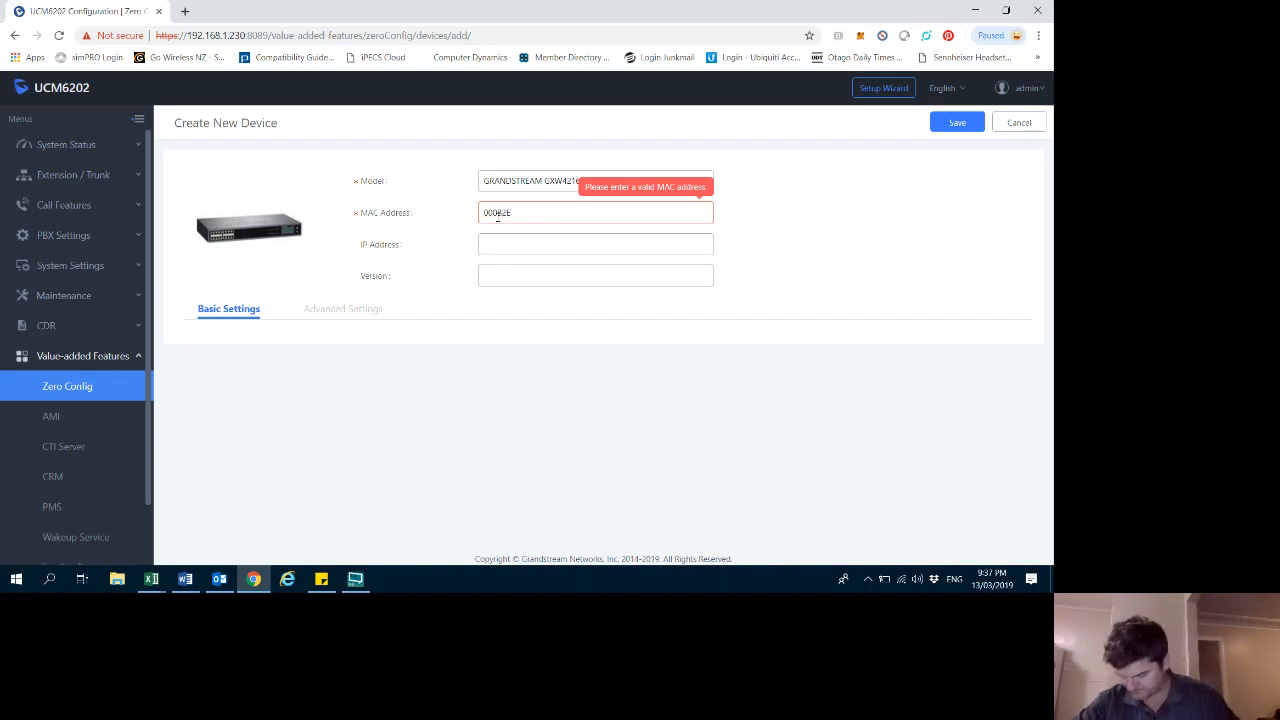
type("7")
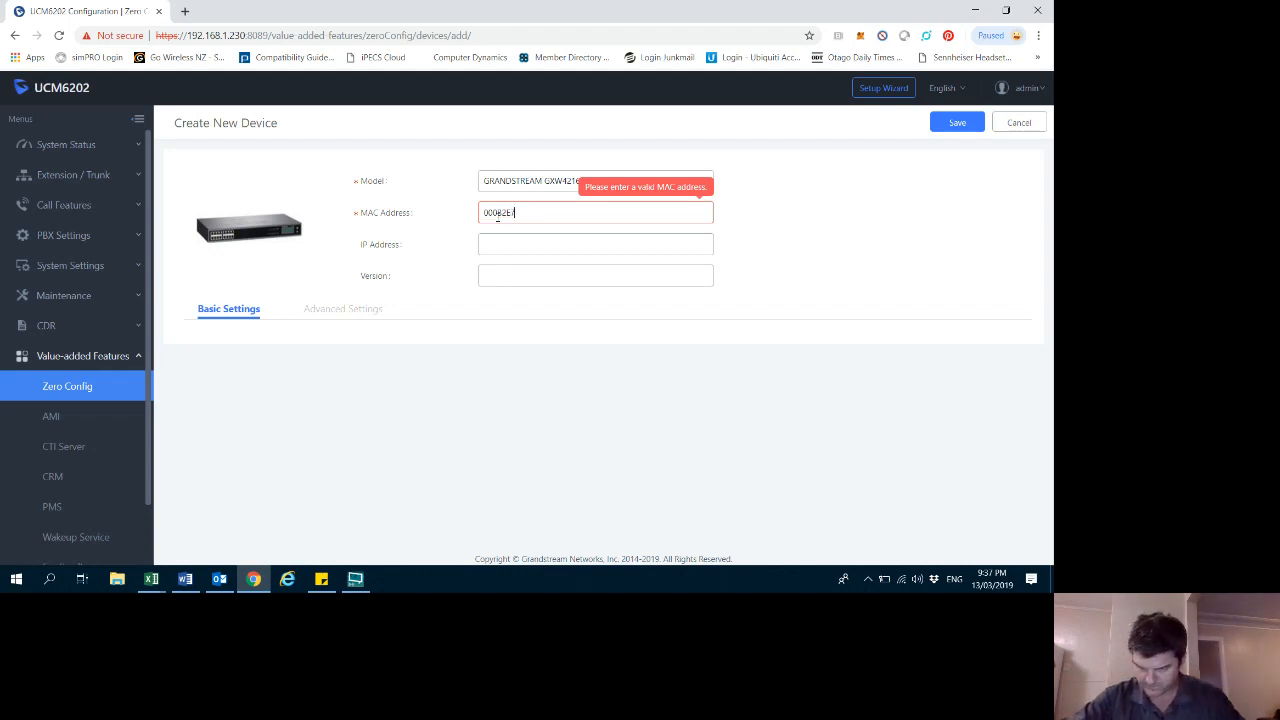
type("1")
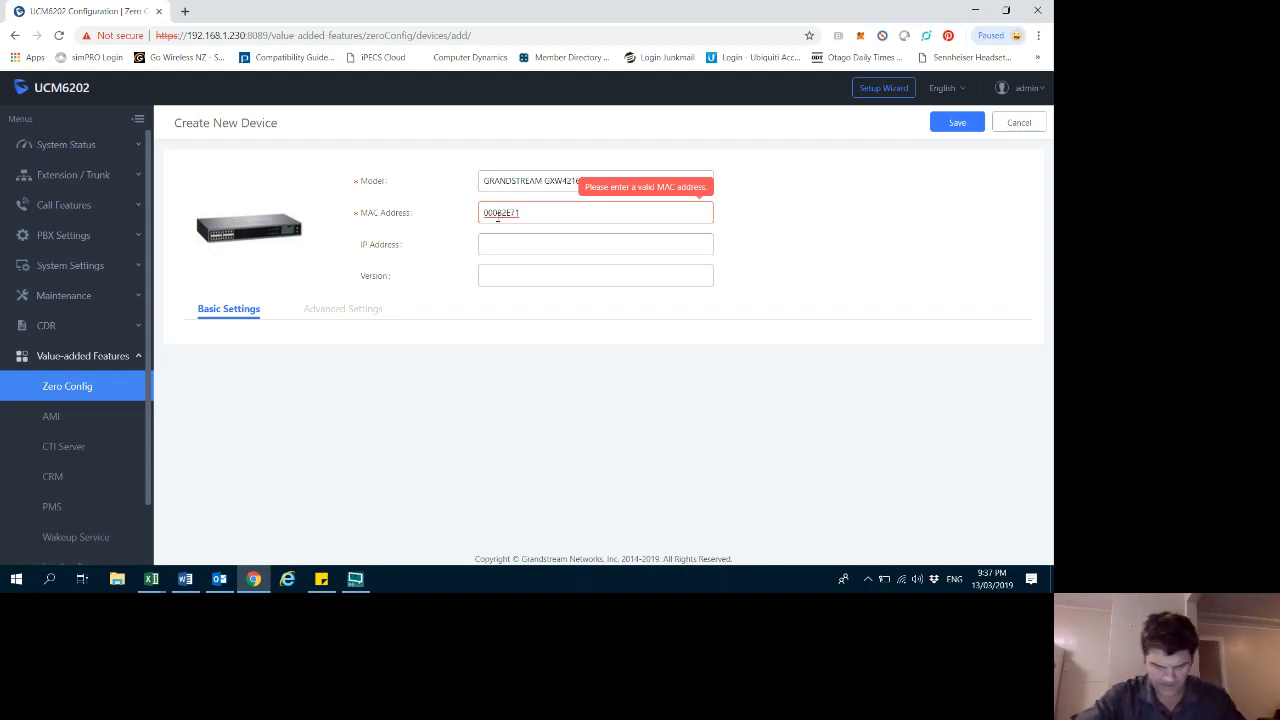
type("F")
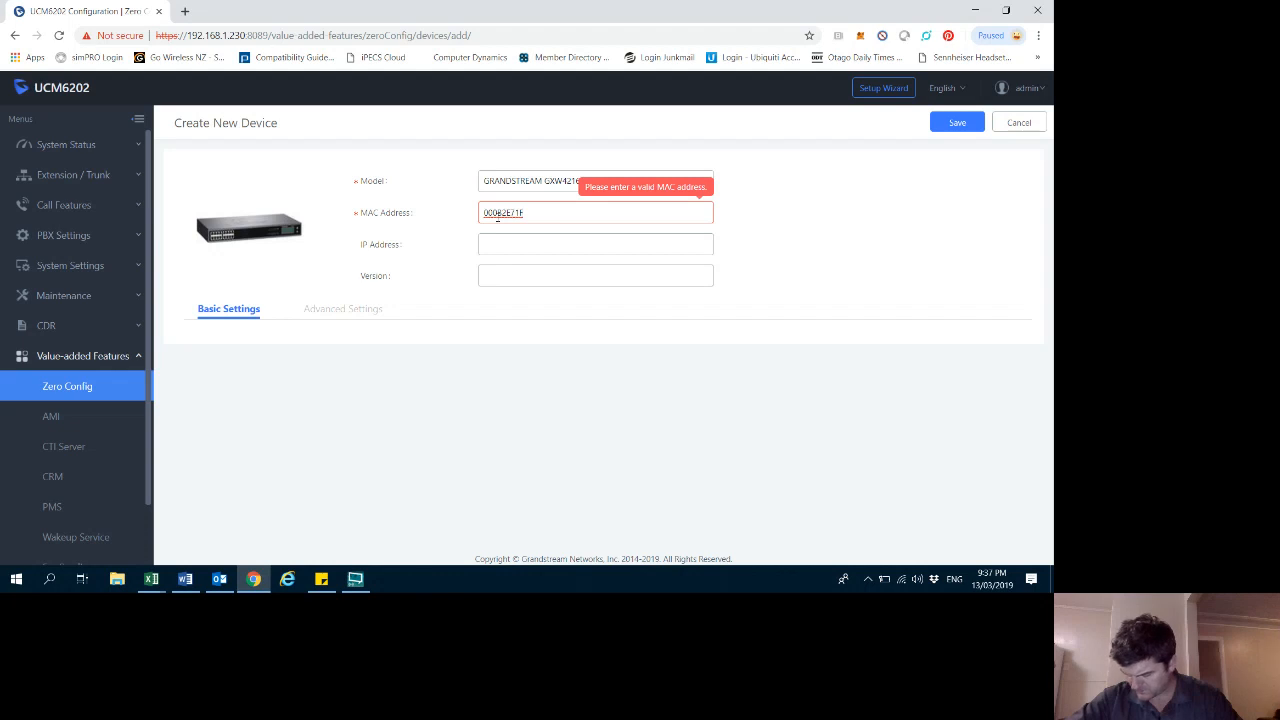
type("5E")
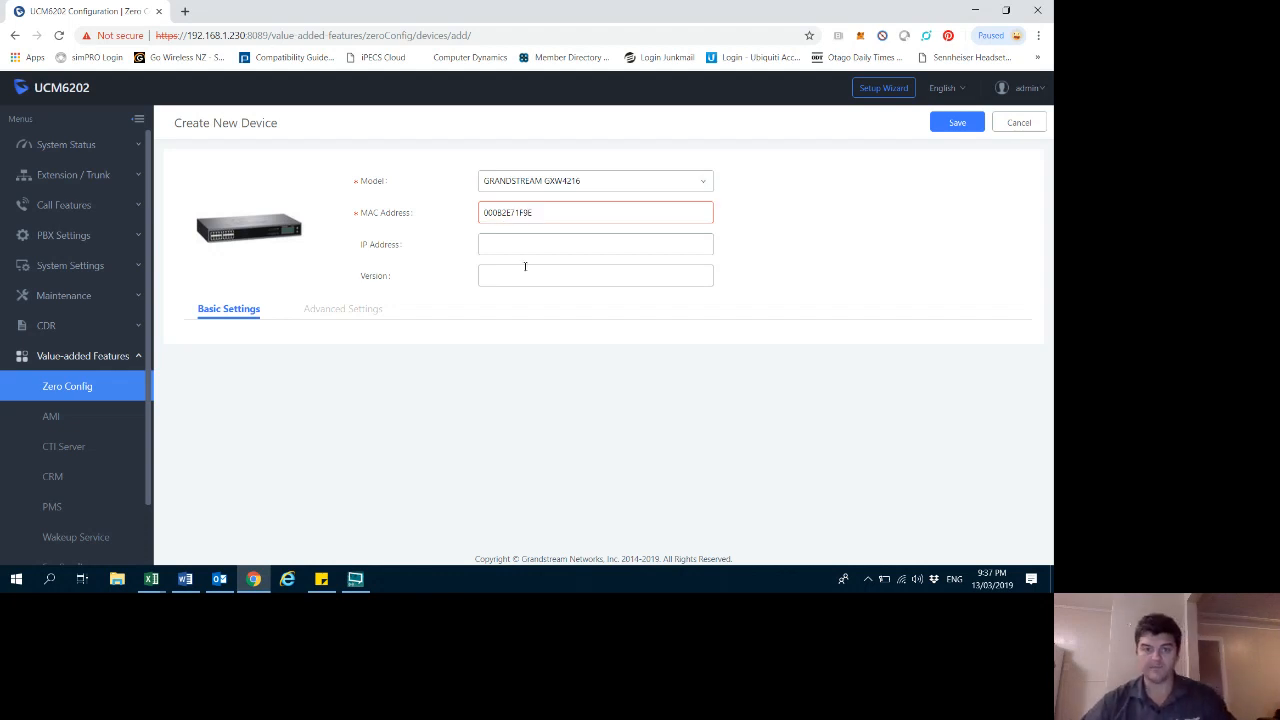
left_click(517, 244)
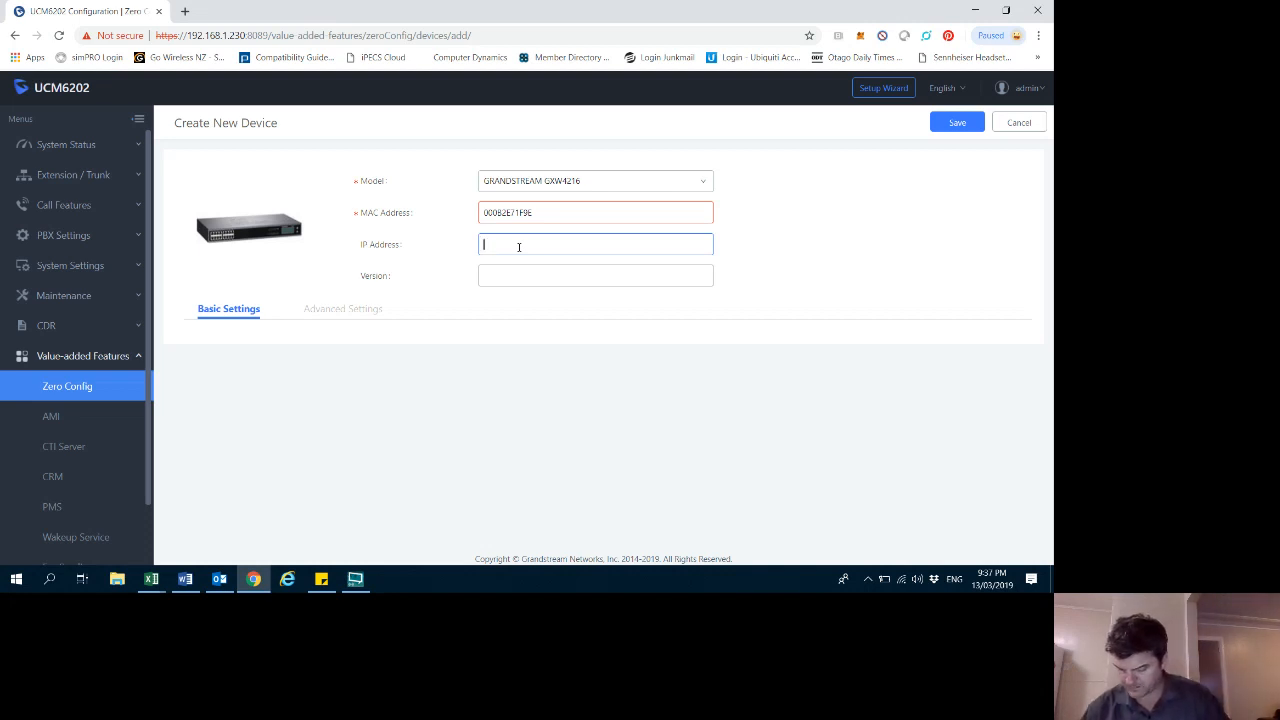
left_click(500, 212)
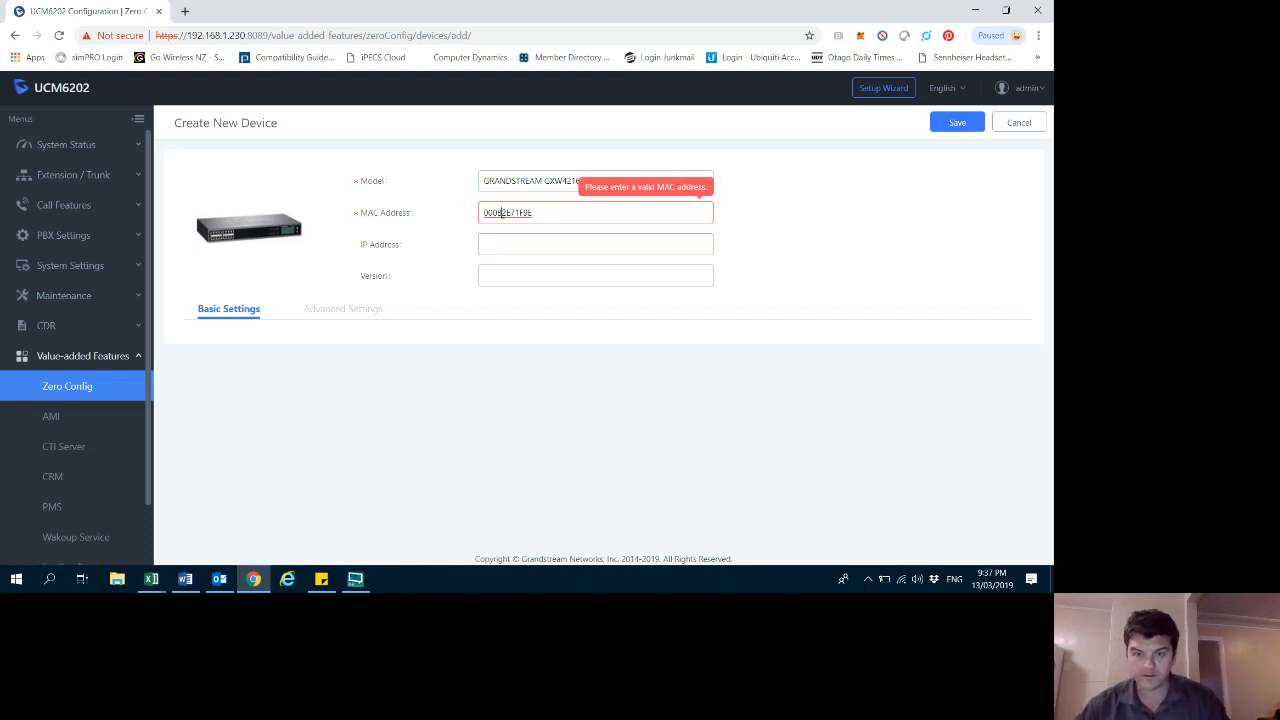
type("B")
left_click(511, 237)
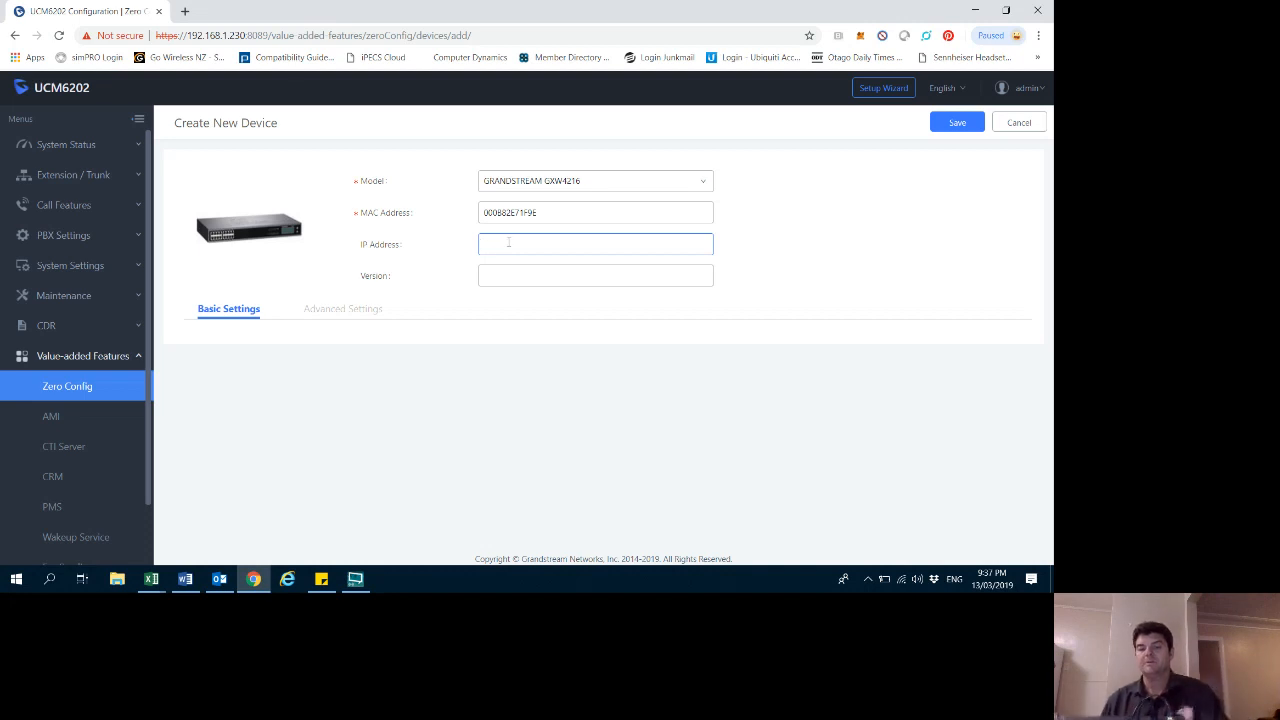
- Set the device IP address to 192.168.1.67 and save the new Zero Config device
type("3")
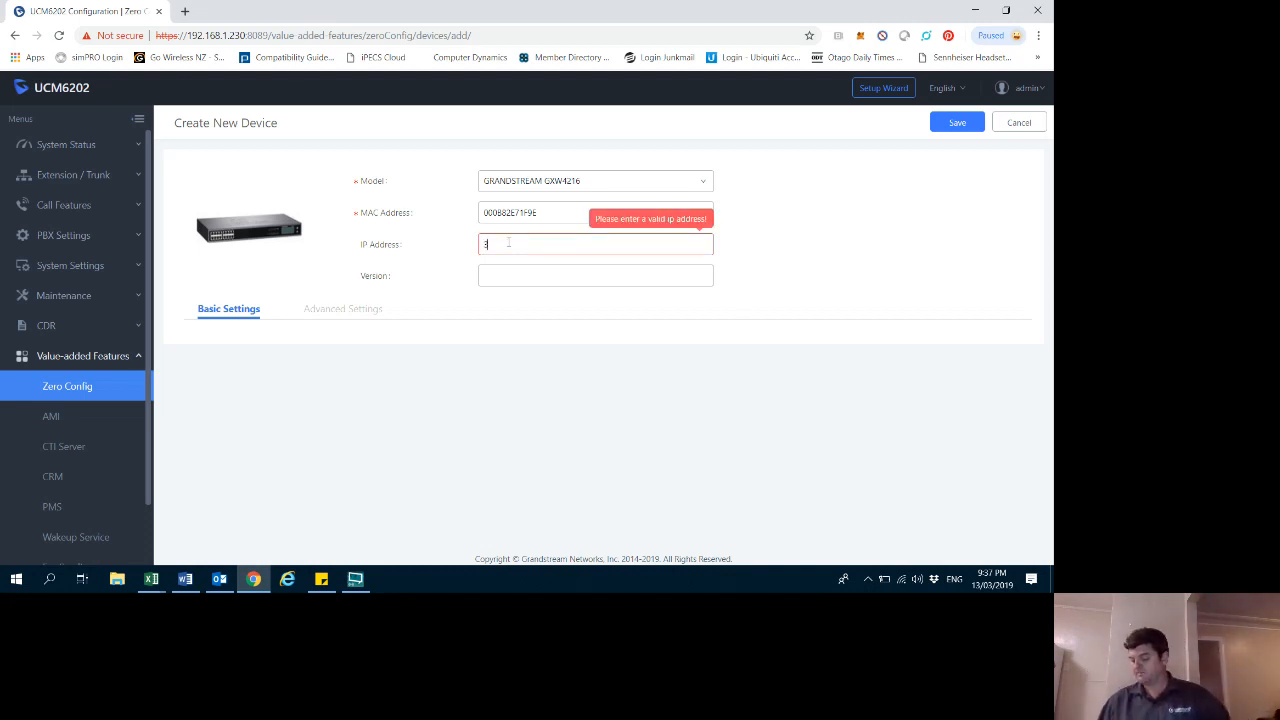
key("BackSpace")
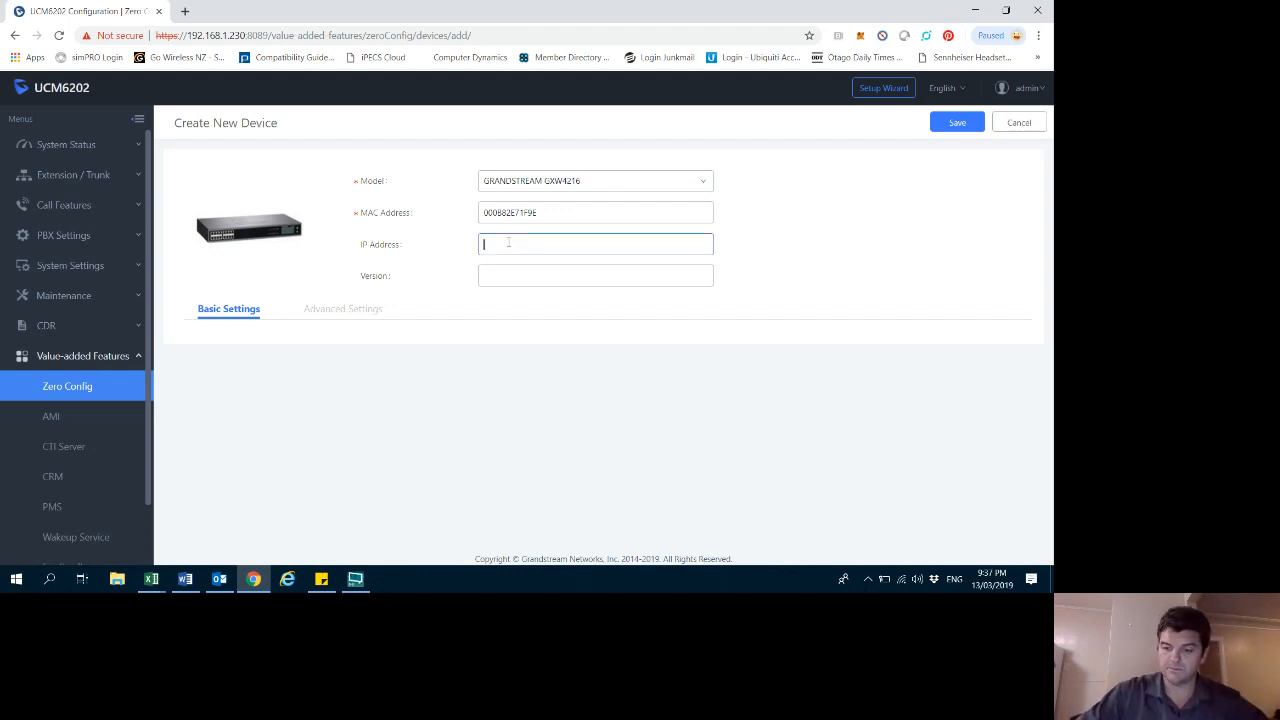
type("192.168")
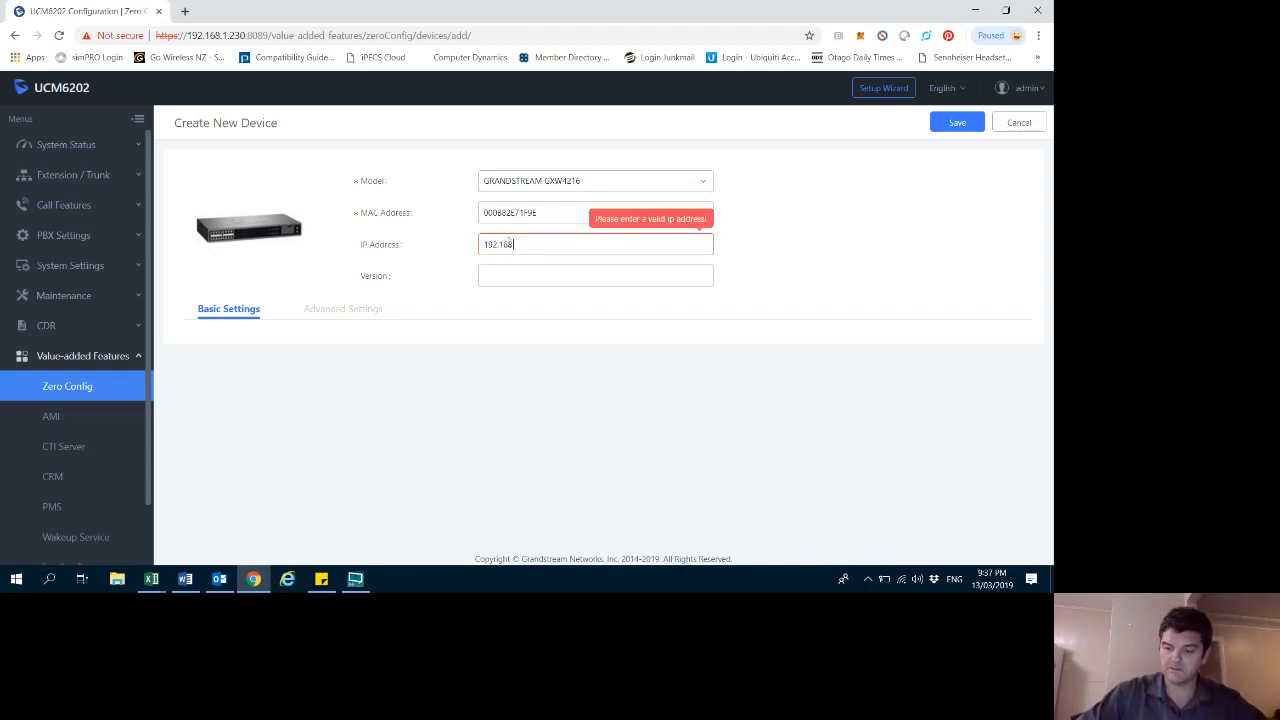
type(".1.67")
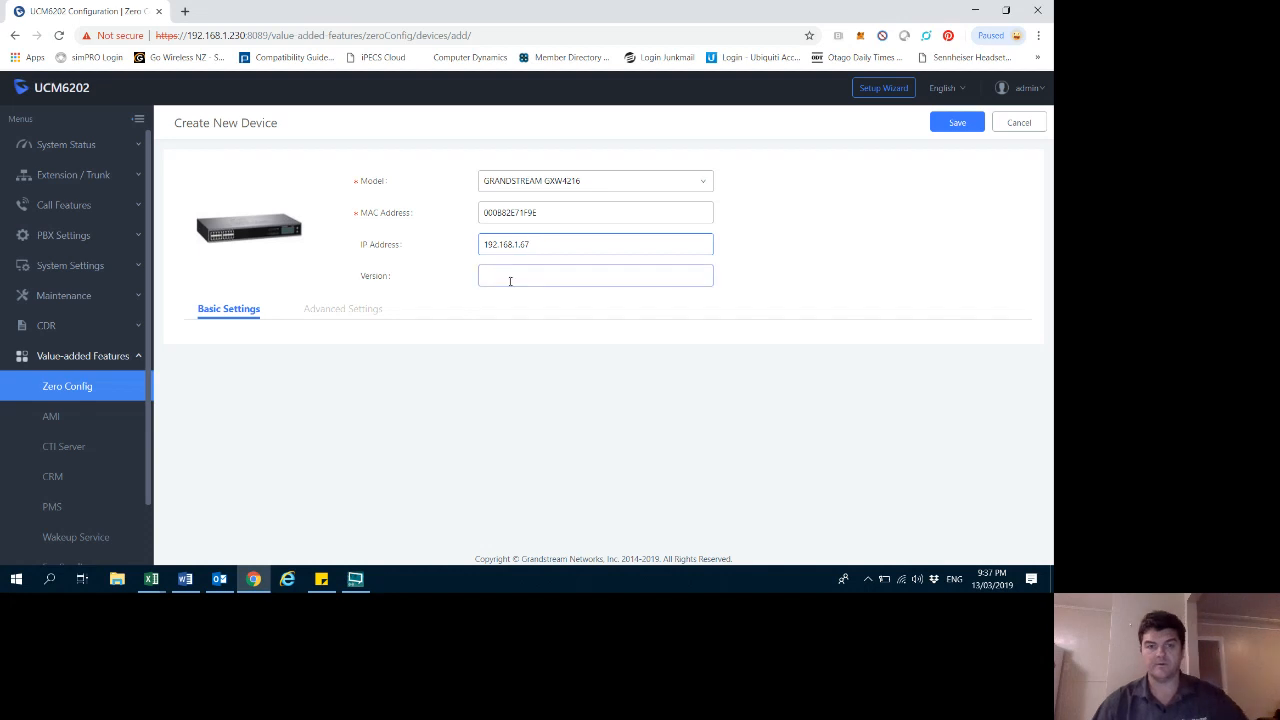
left_click(510, 281)
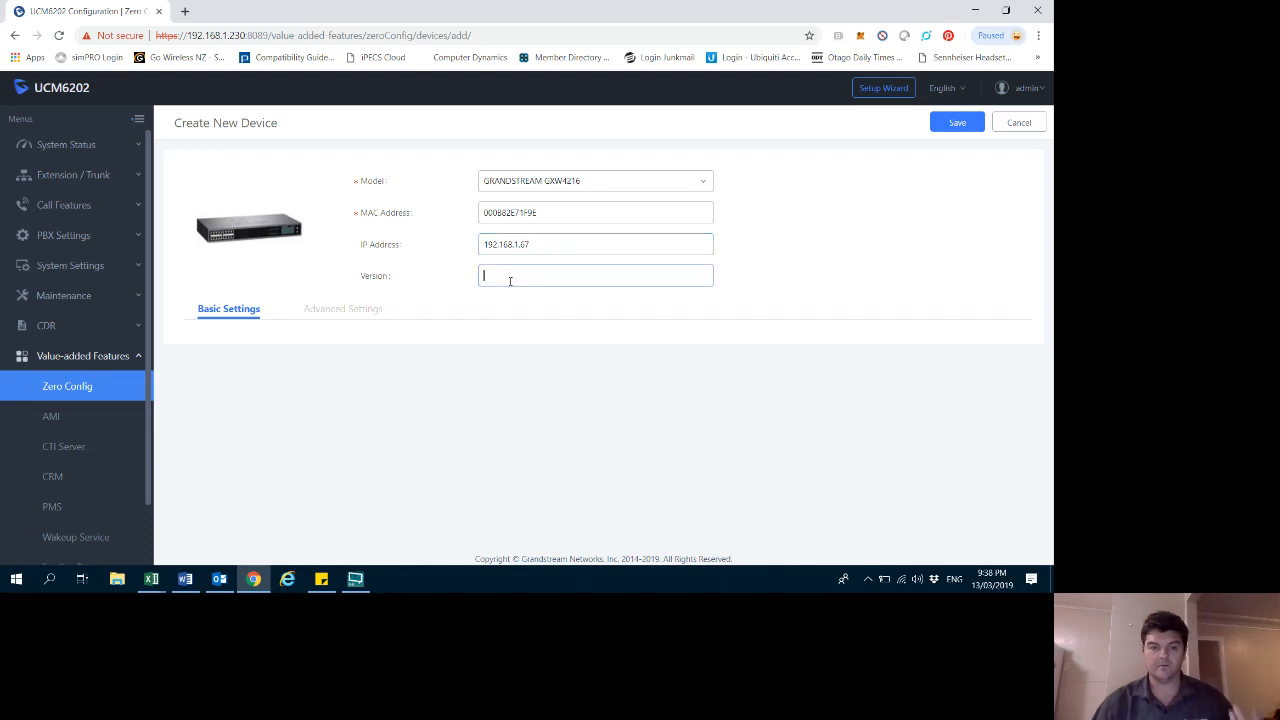
left_click(958, 124)
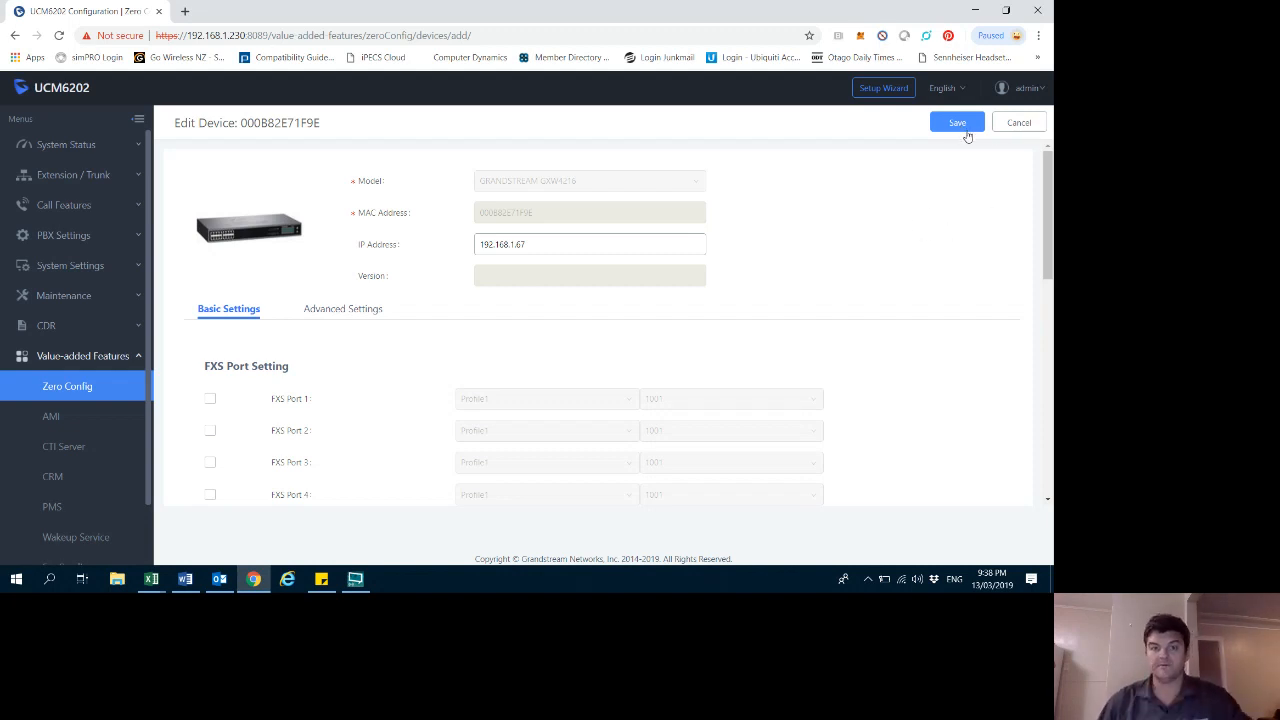
left_click(958, 123)
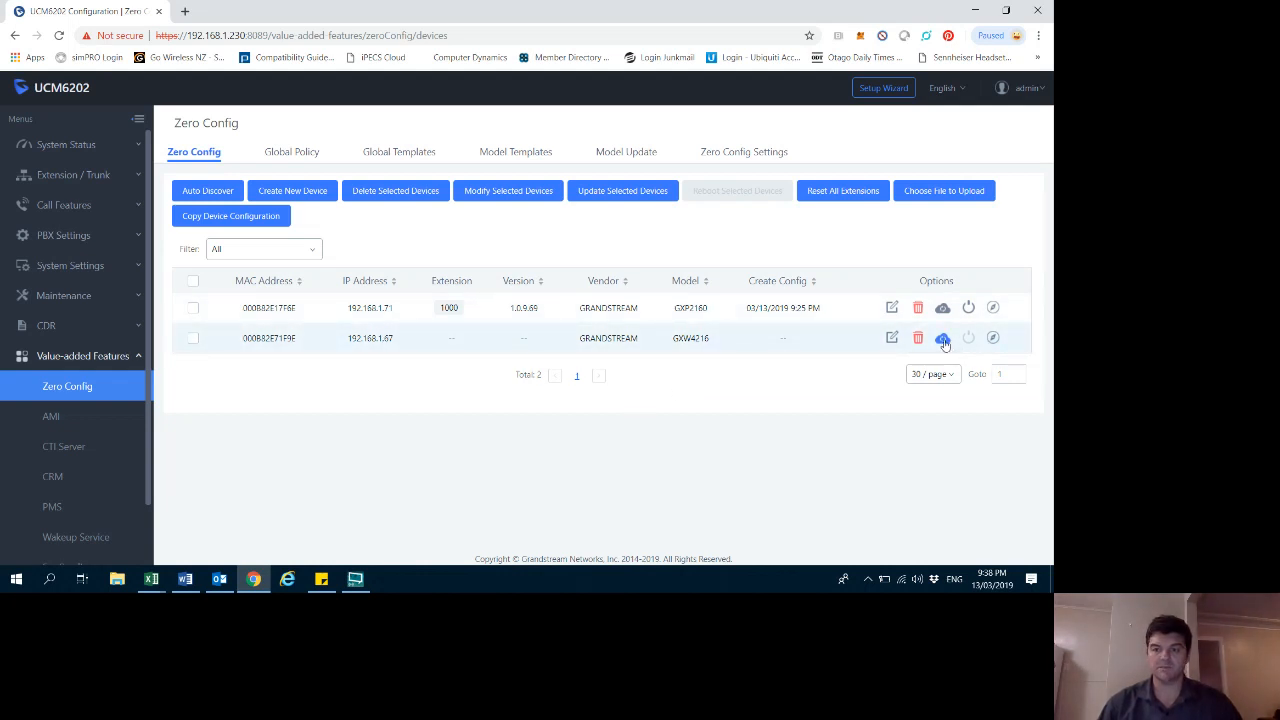
- Edit the GXW4216 device and enable Profile 1 with the Use UCM option
left_click(892, 338)
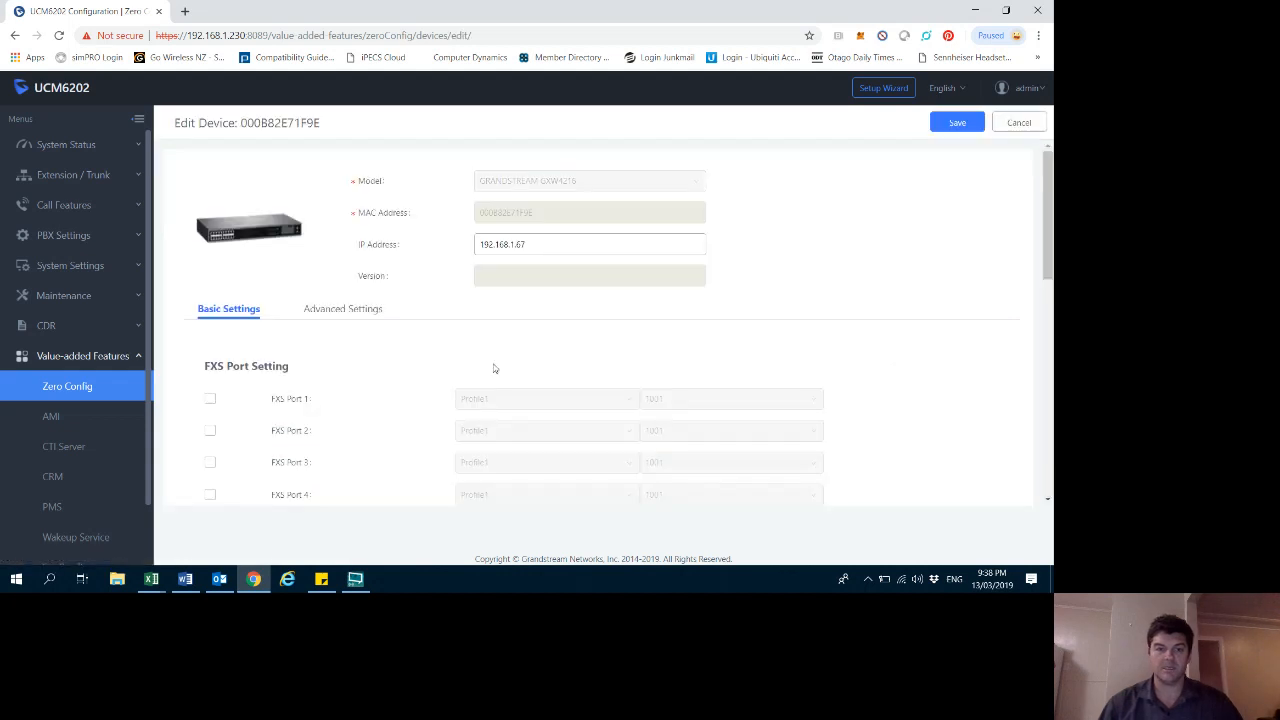
scroll(210, 392, "down", 2)
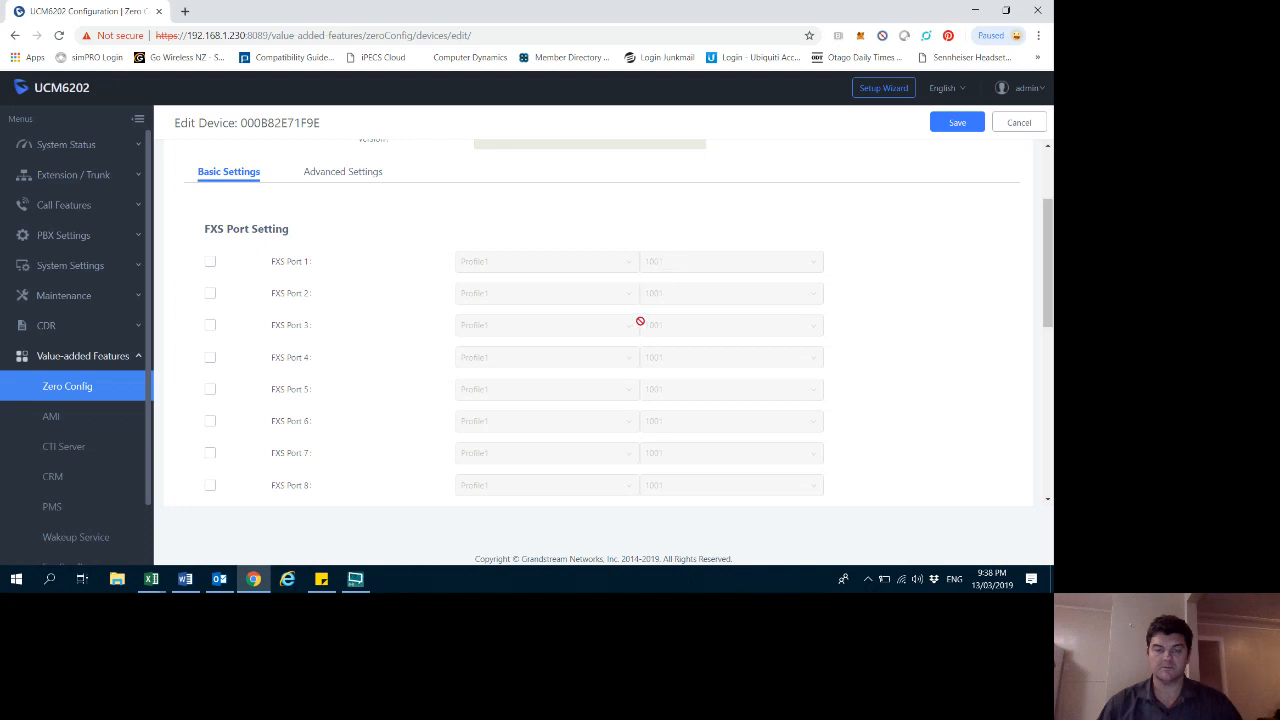
scroll(620, 360, "down", 7)
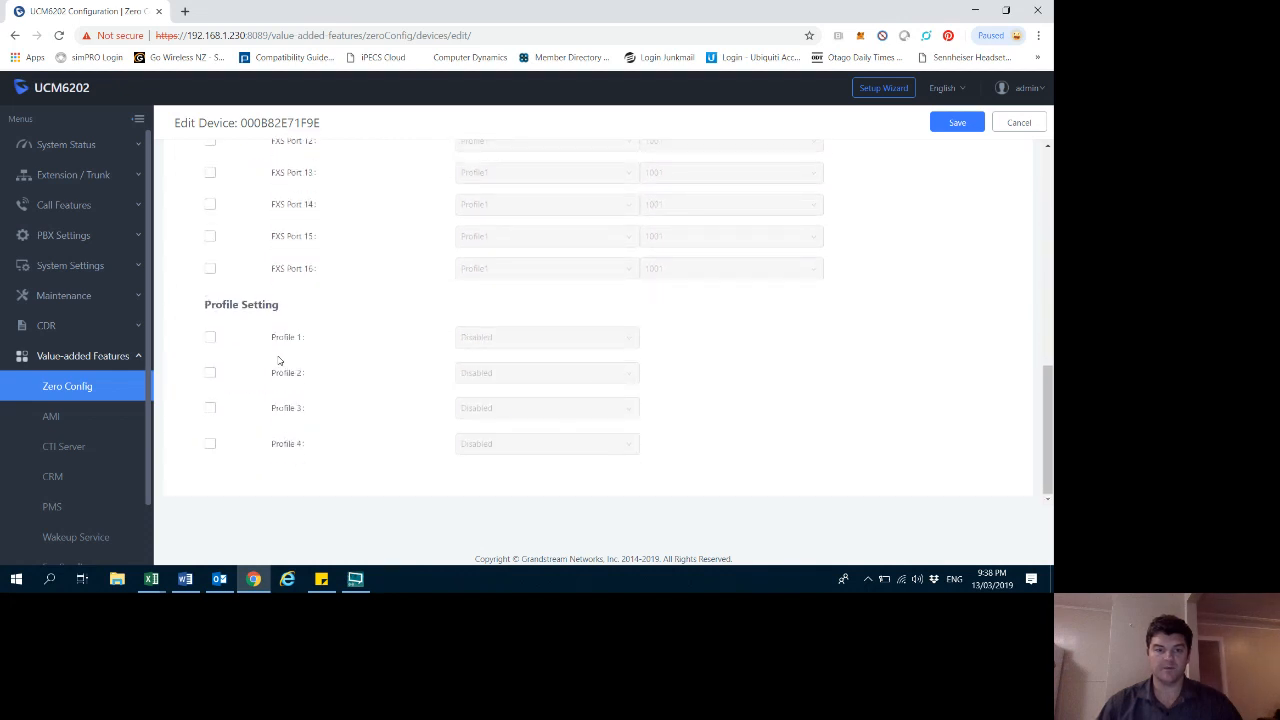
left_click(210, 337)
left_click(552, 340)
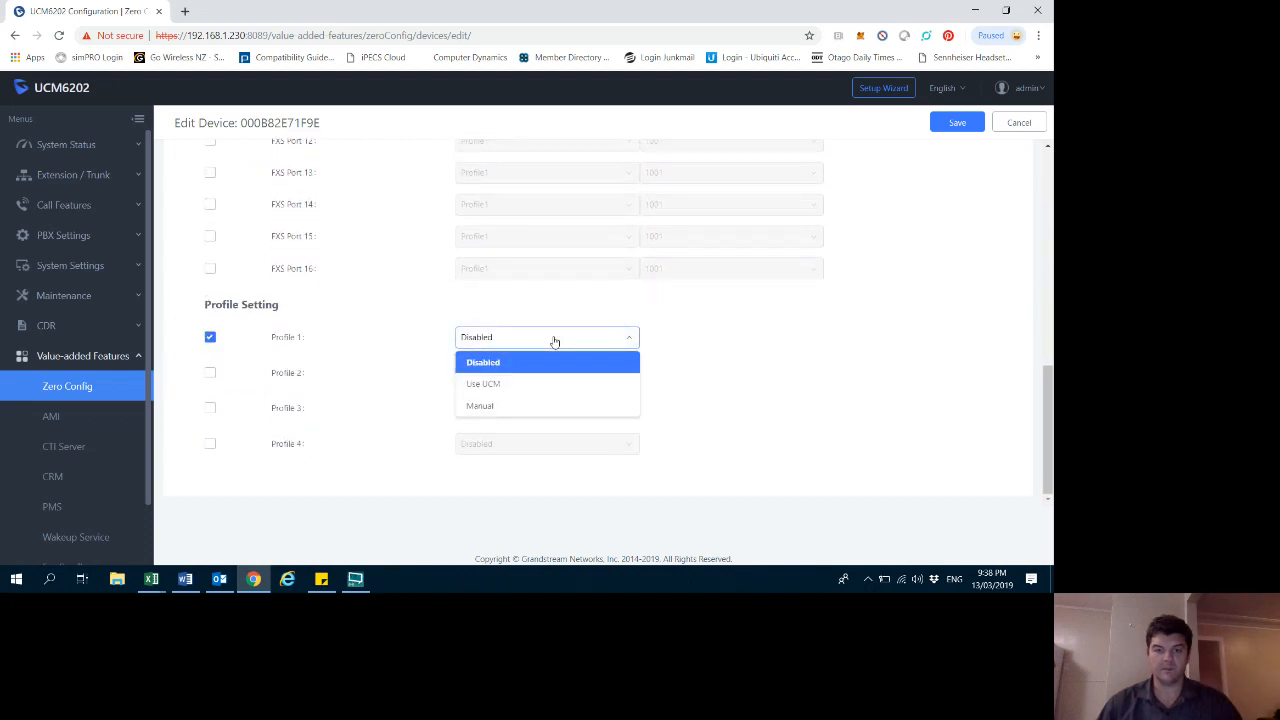
left_click(494, 386)
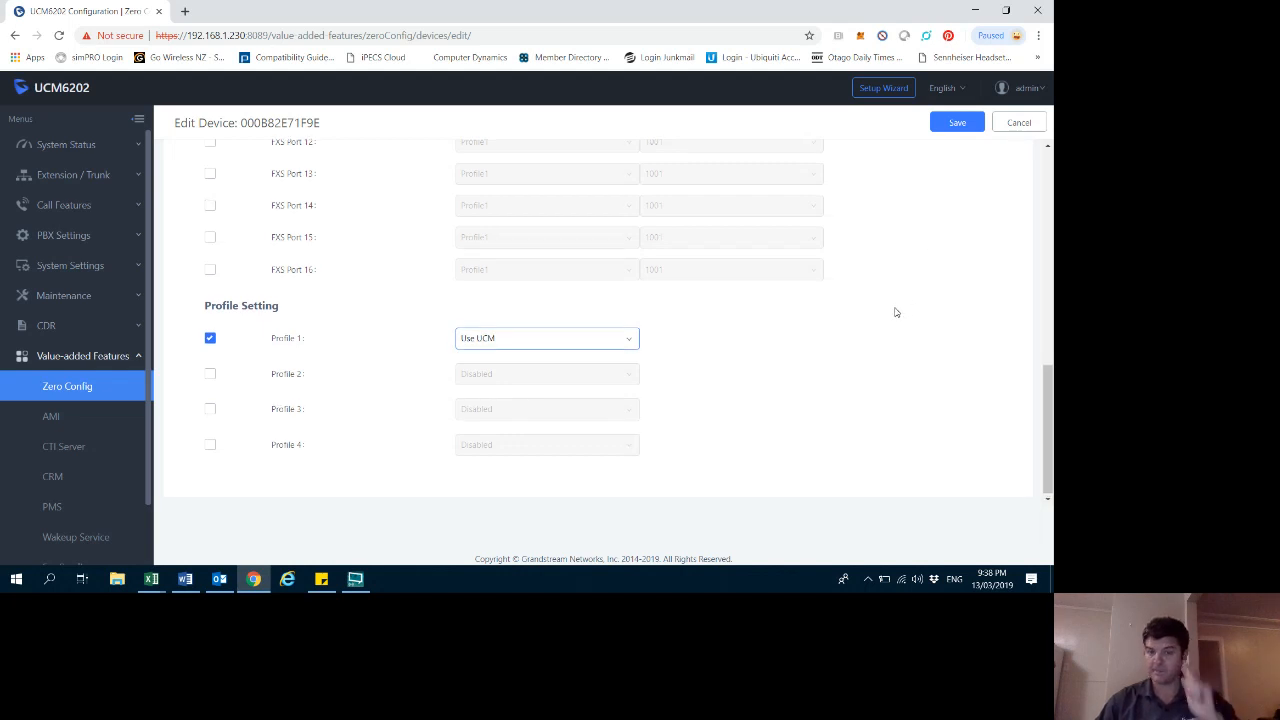
- Enable all sixteen FXS ports of the GXW4216 with Profile1
scroll(820, 290, "up", 8)
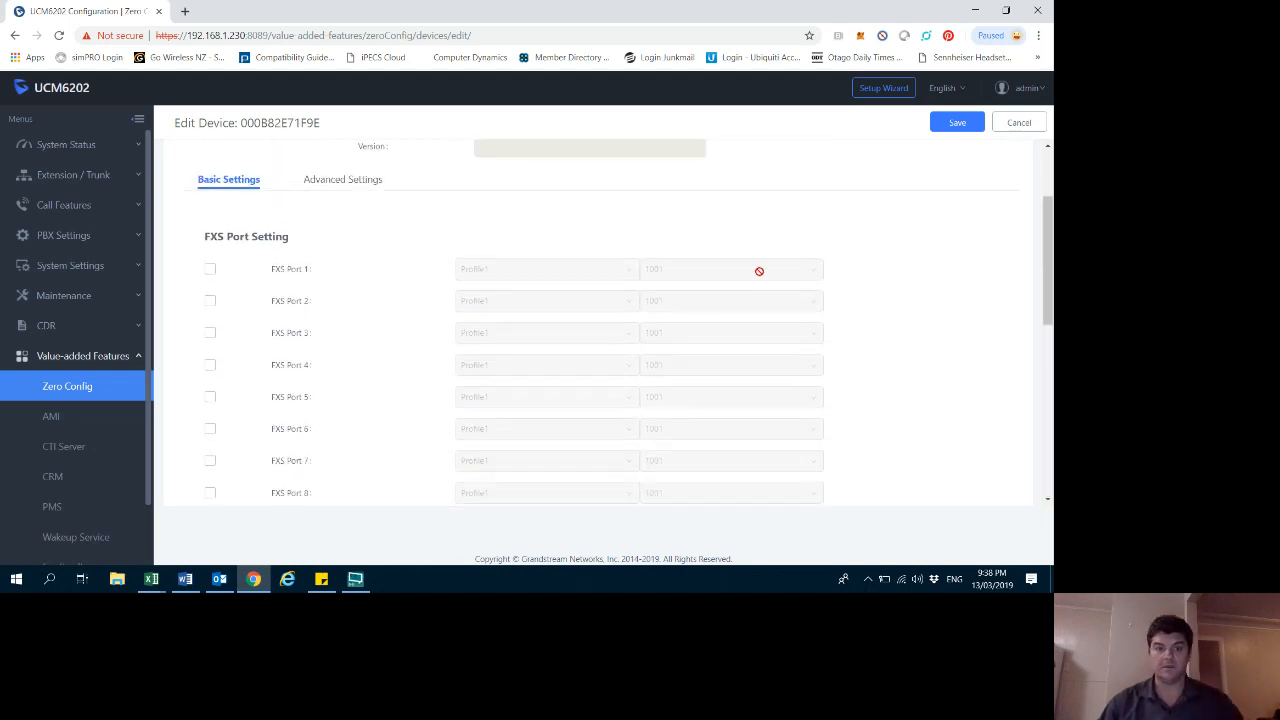
left_click(210, 269)
left_click(210, 301)
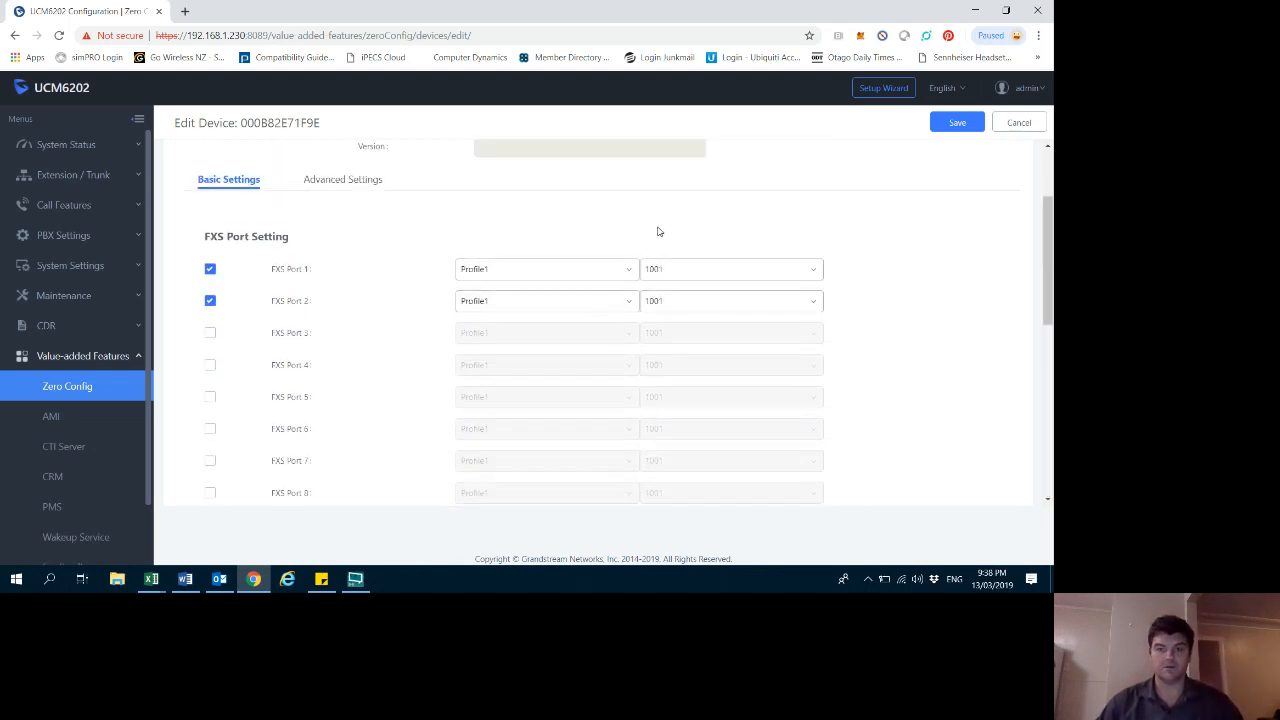
left_click(684, 301)
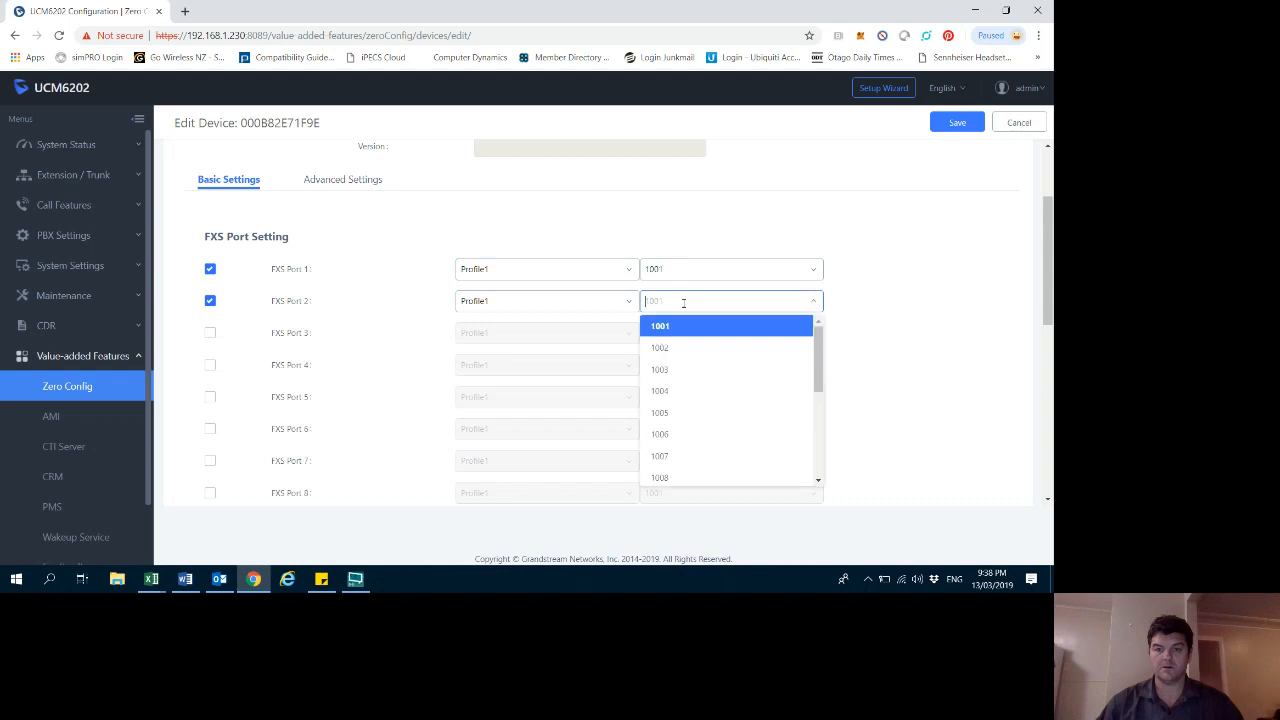
left_click(210, 333)
left_click(210, 365)
scroll(210, 345, "down", 2)
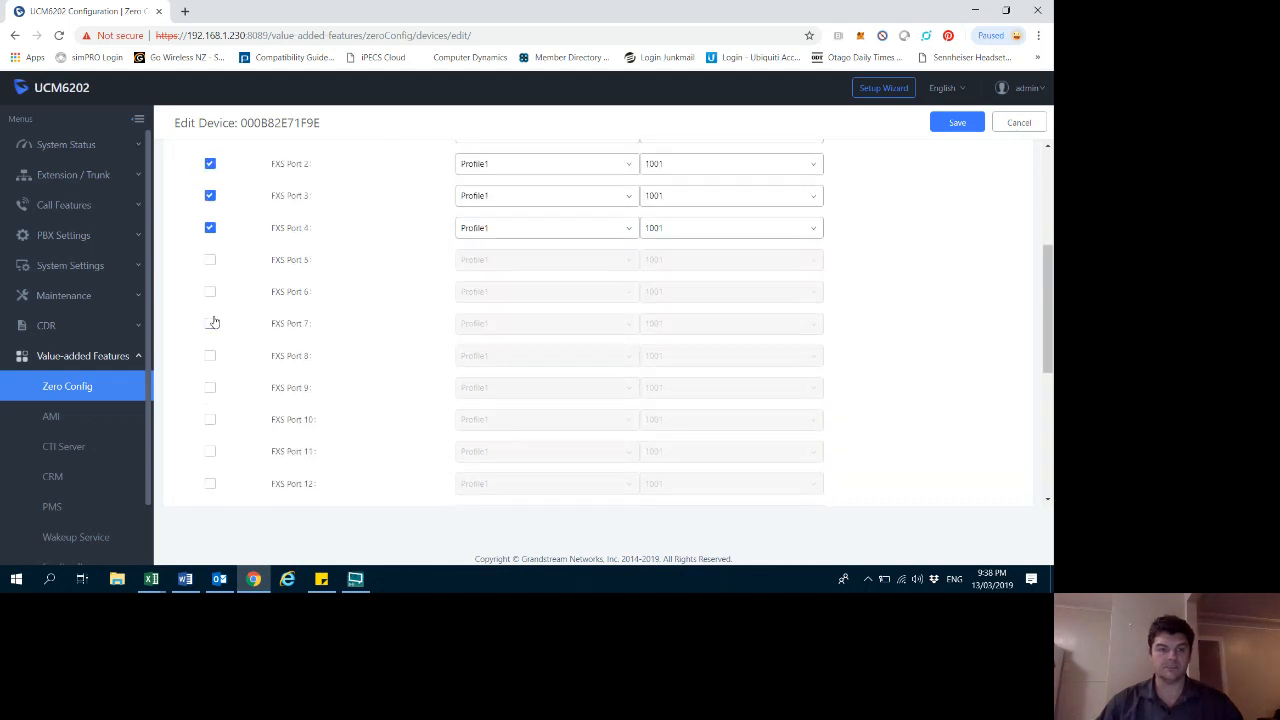
left_click(210, 260)
left_click(210, 292)
left_click(210, 323)
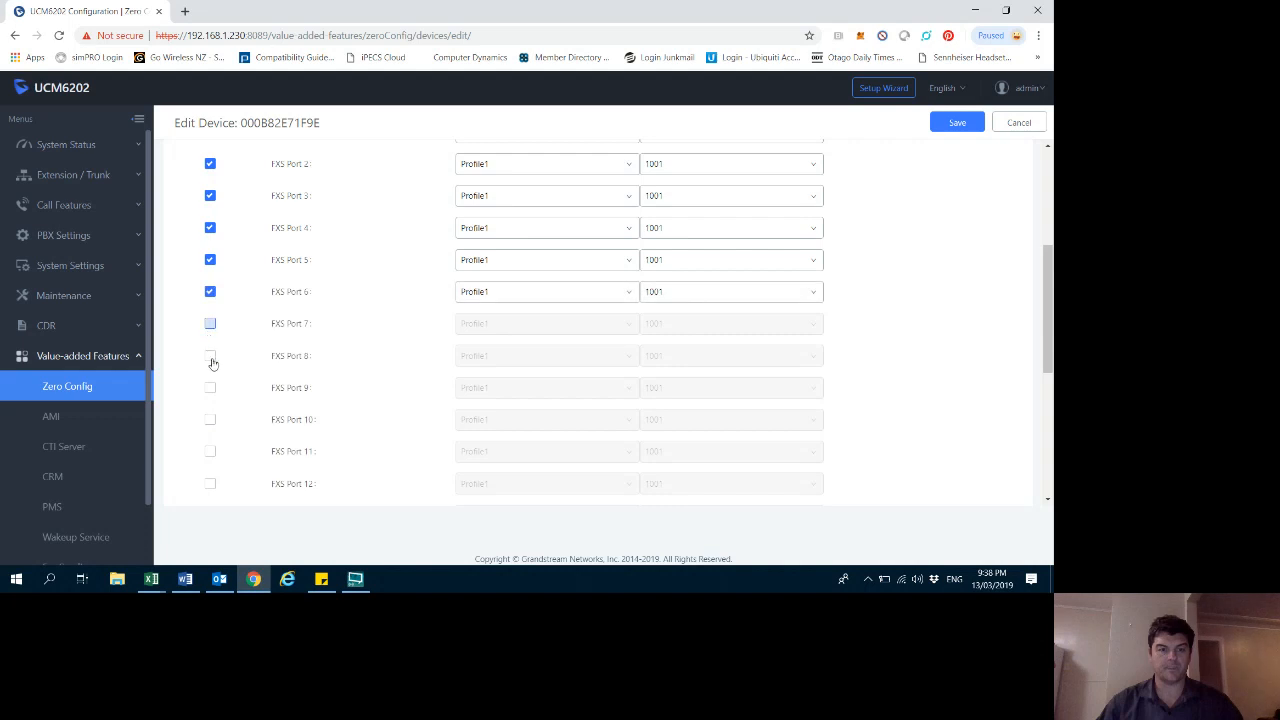
left_click(210, 355)
left_click(210, 388)
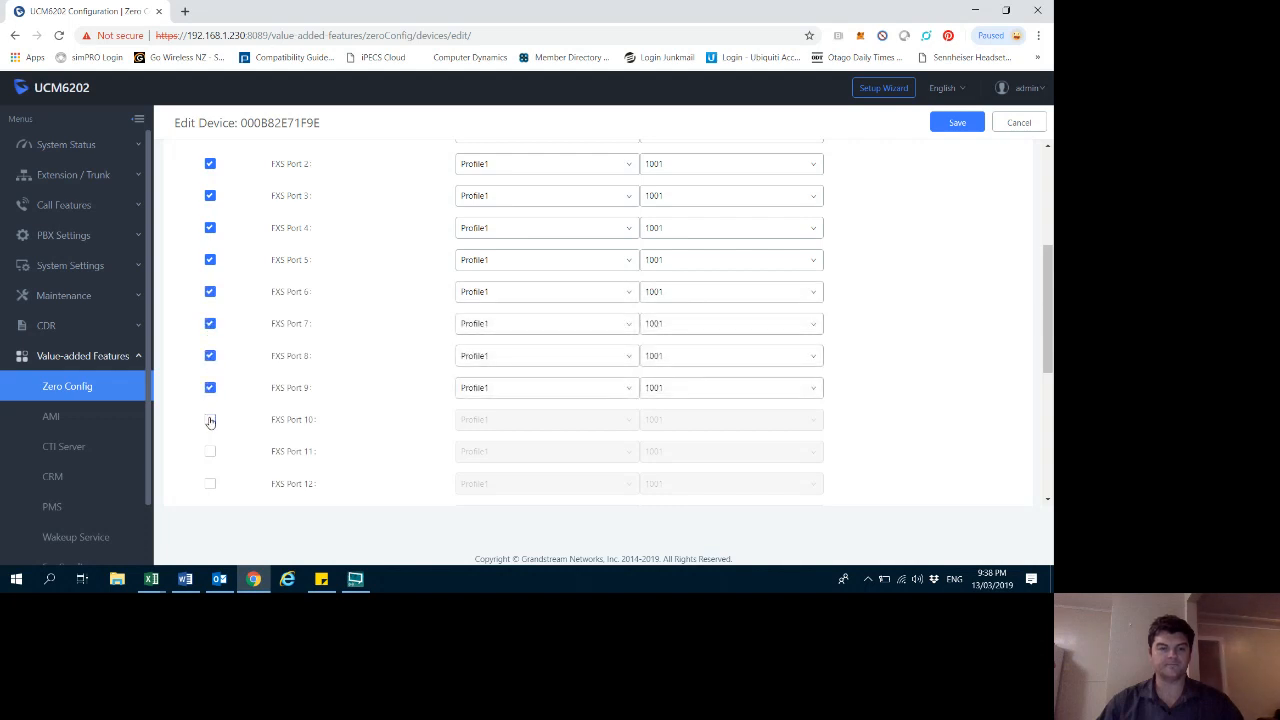
left_click(210, 420)
left_click(210, 452)
scroll(225, 445, "down", 2)
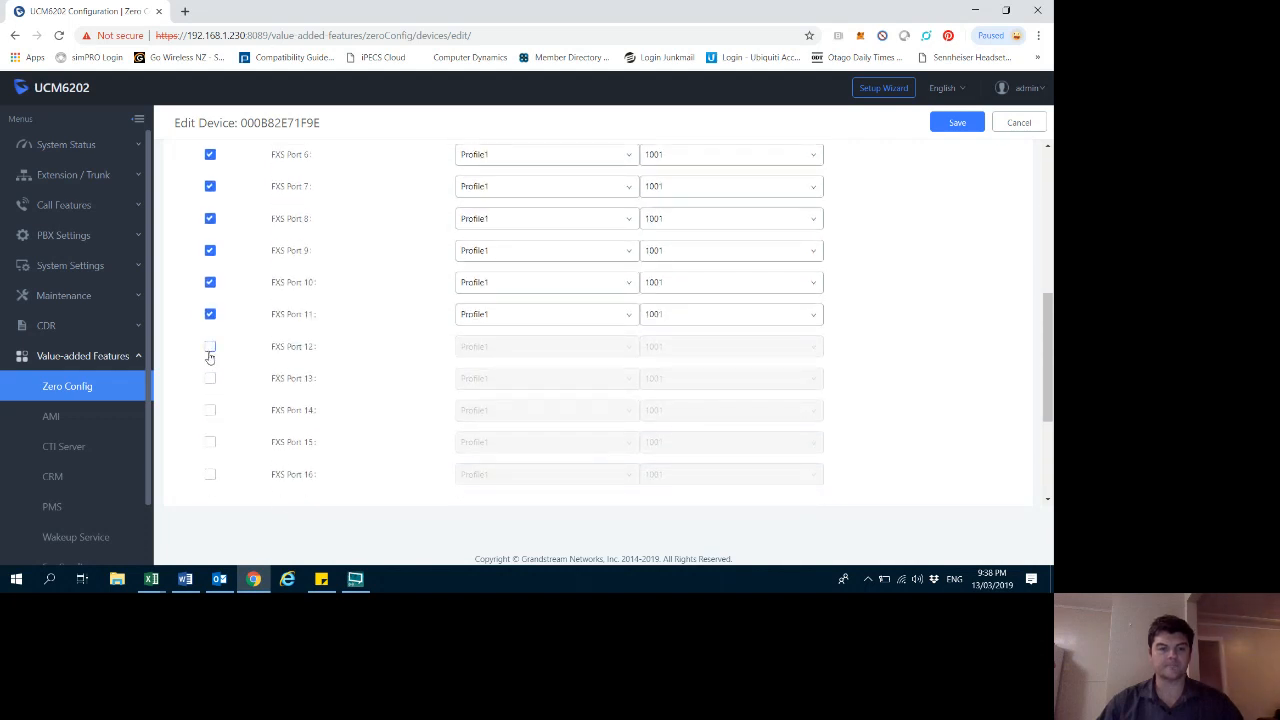
left_click(210, 346)
left_click(210, 378)
left_click(209, 412)
left_click(210, 443)
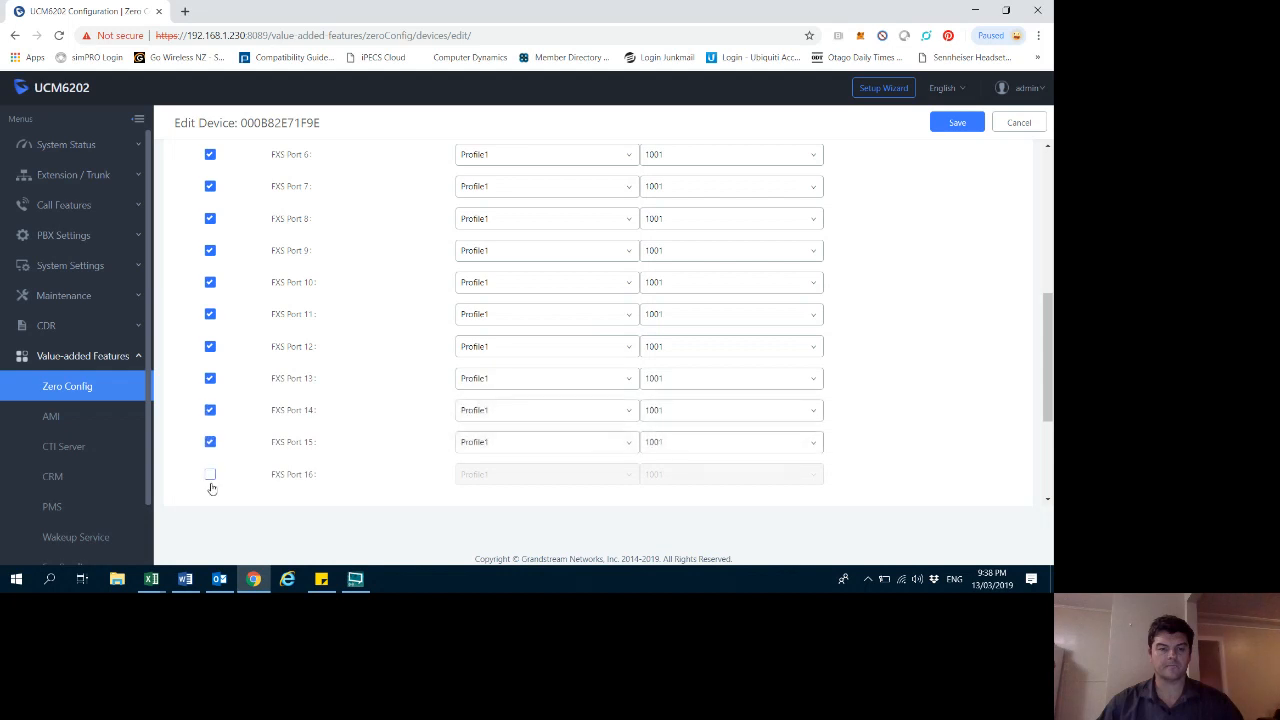
left_click(210, 474)
scroll(235, 455, "down", 3)
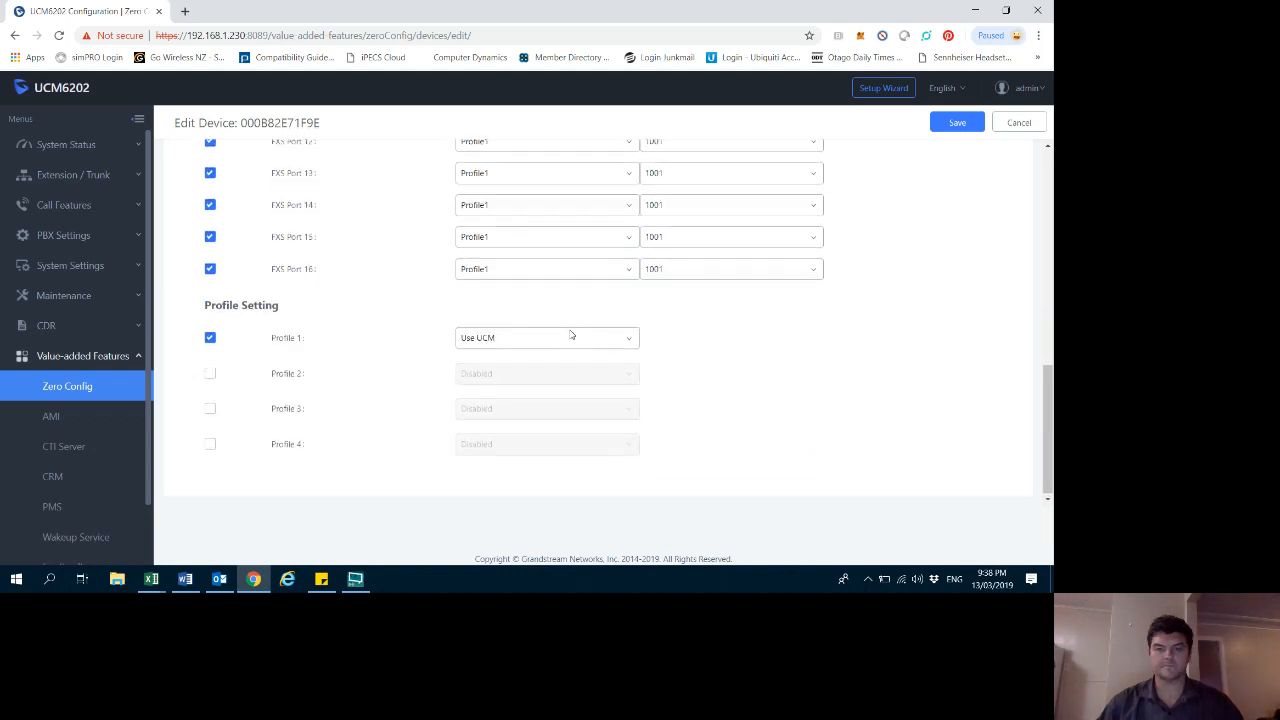
- Assign extensions 1002, 1003, 1004, 1005 and 1006 to FXS ports 2 through 6 of the GXW4216
scroll(571, 334, "up", 5)
left_click(810, 300)
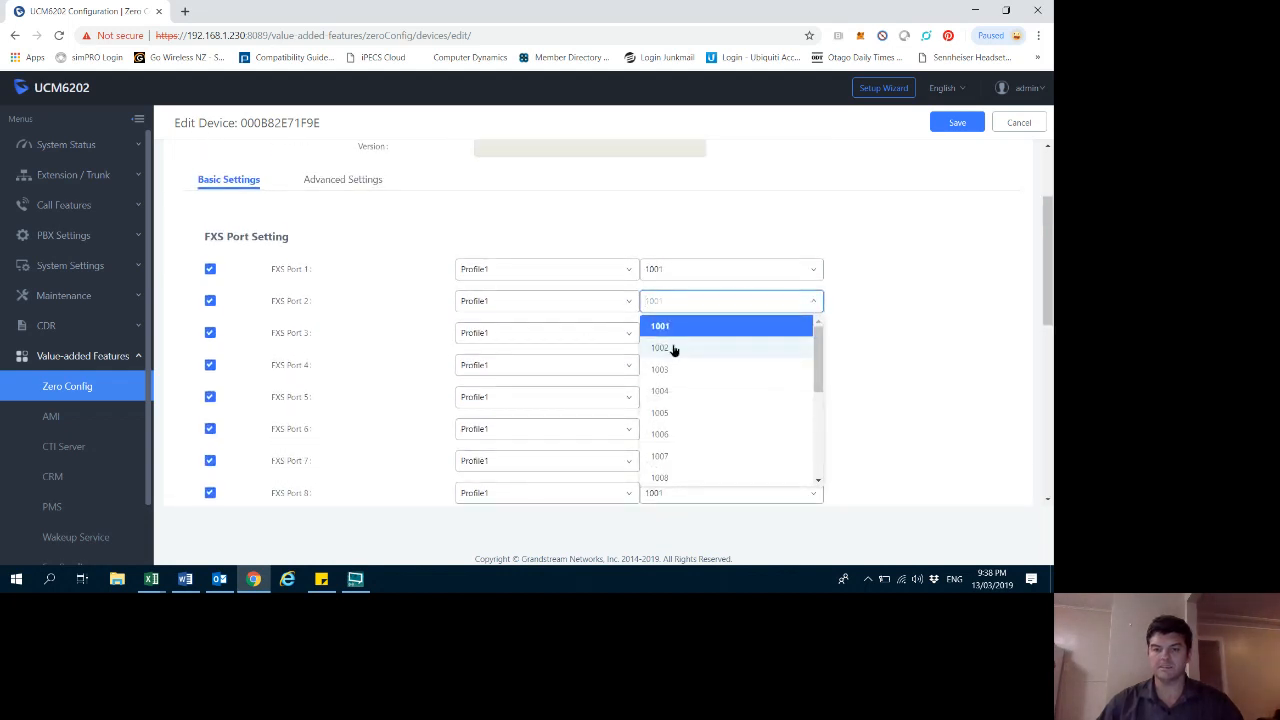
left_click(674, 347)
left_click(690, 333)
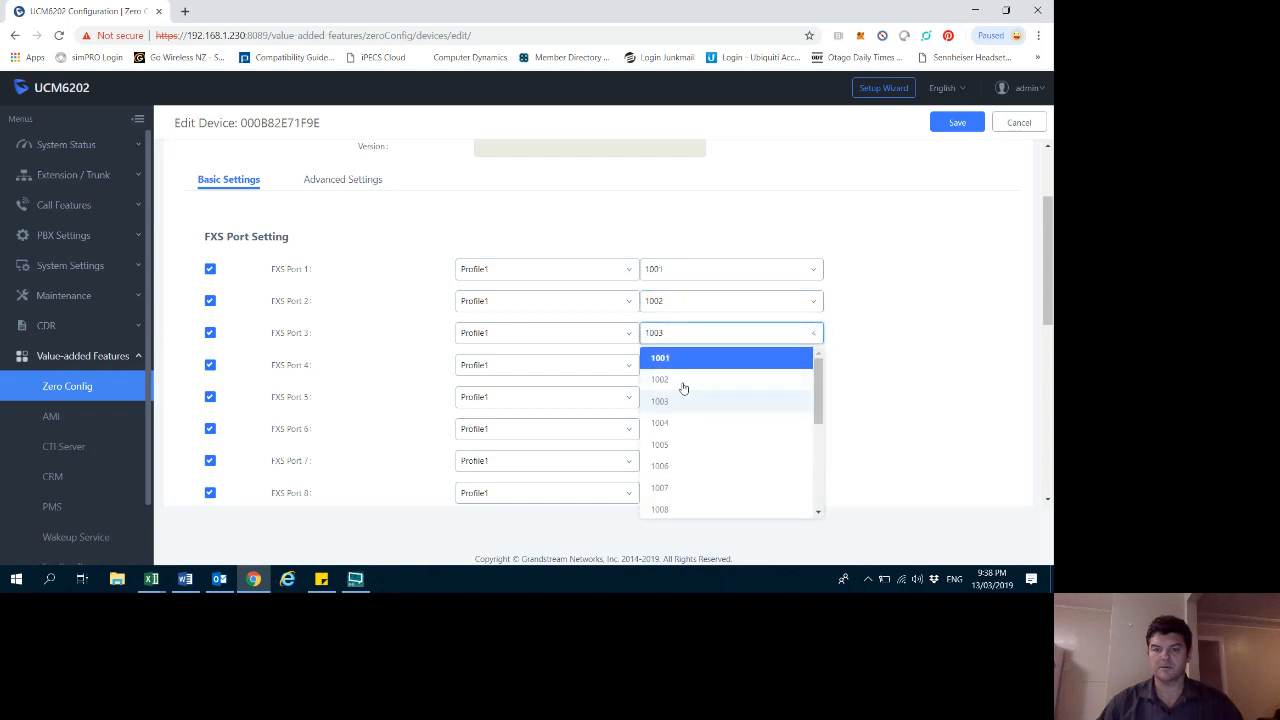
left_click(676, 401)
scroll(760, 357, "down", 2)
scroll(693, 288, "up", 1)
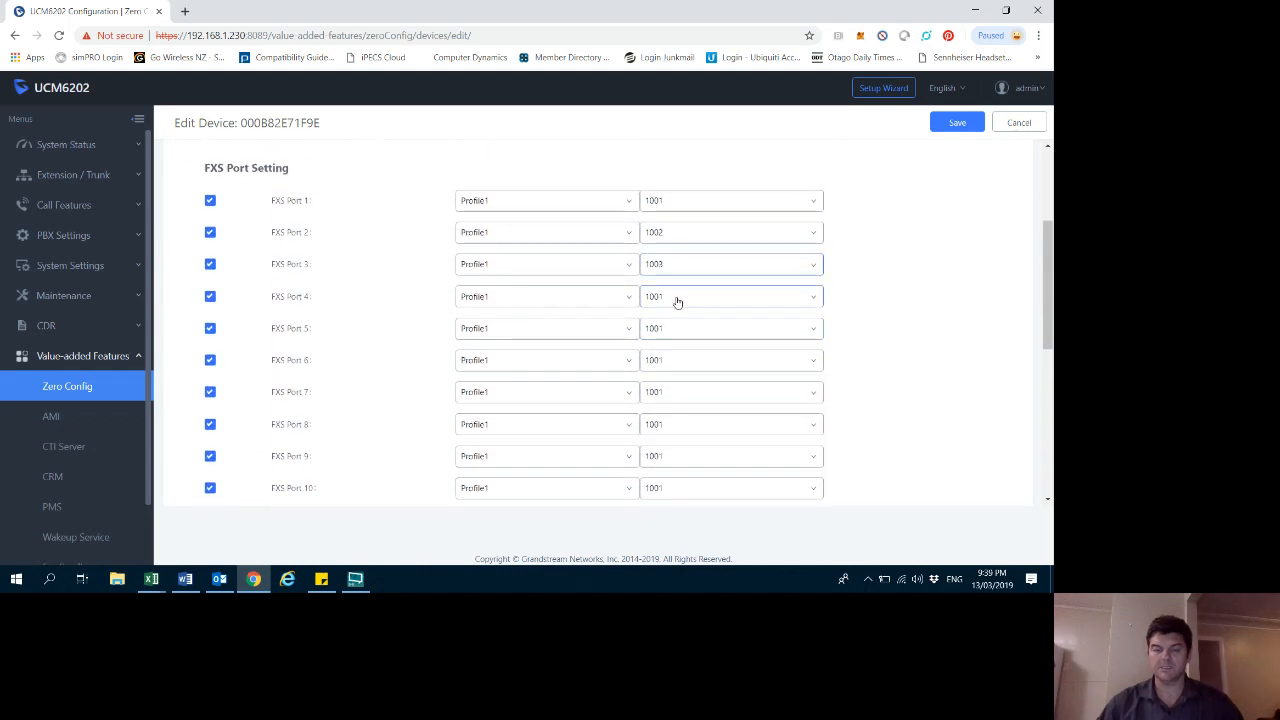
left_click(670, 297)
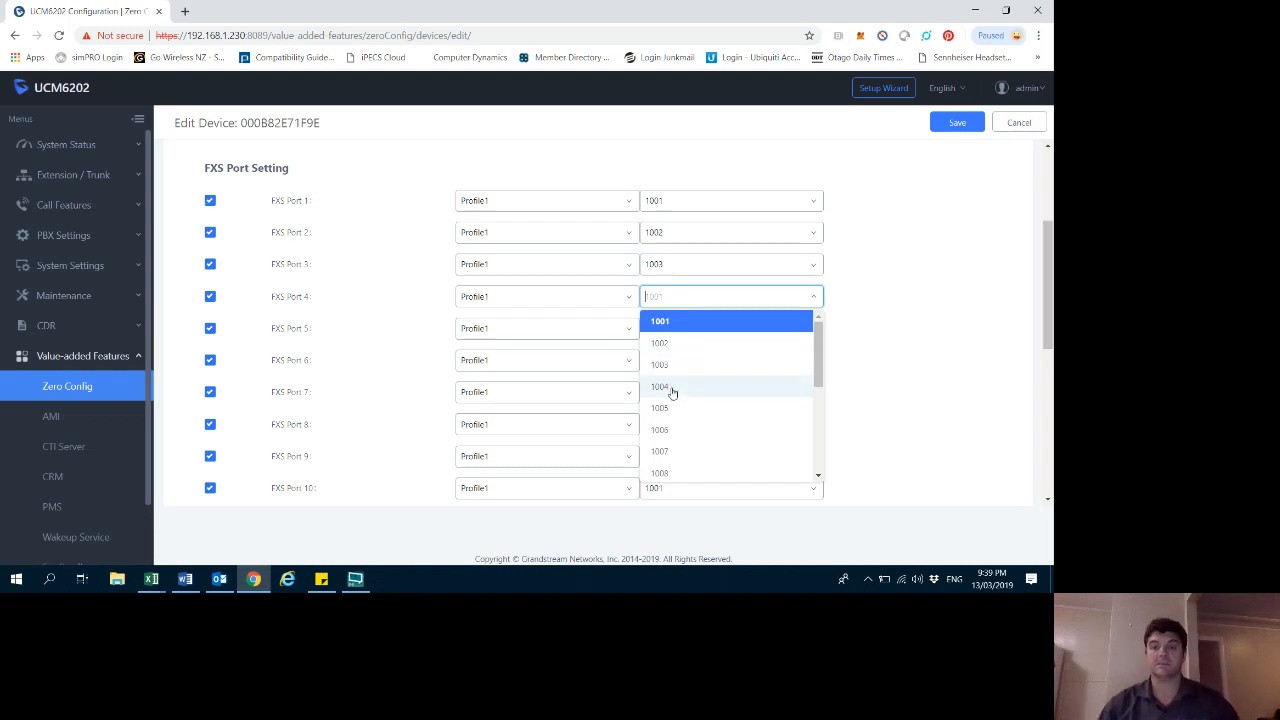
left_click(672, 392)
left_click(677, 338)
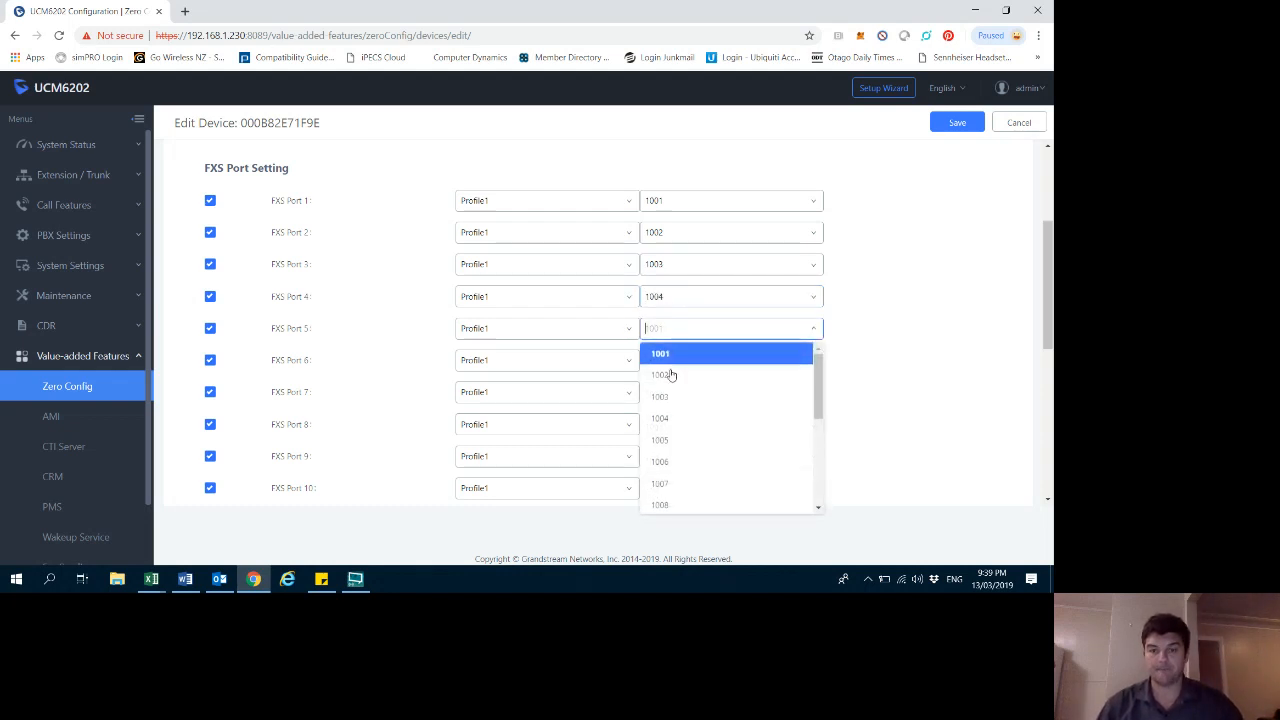
left_click(668, 441)
left_click(674, 370)
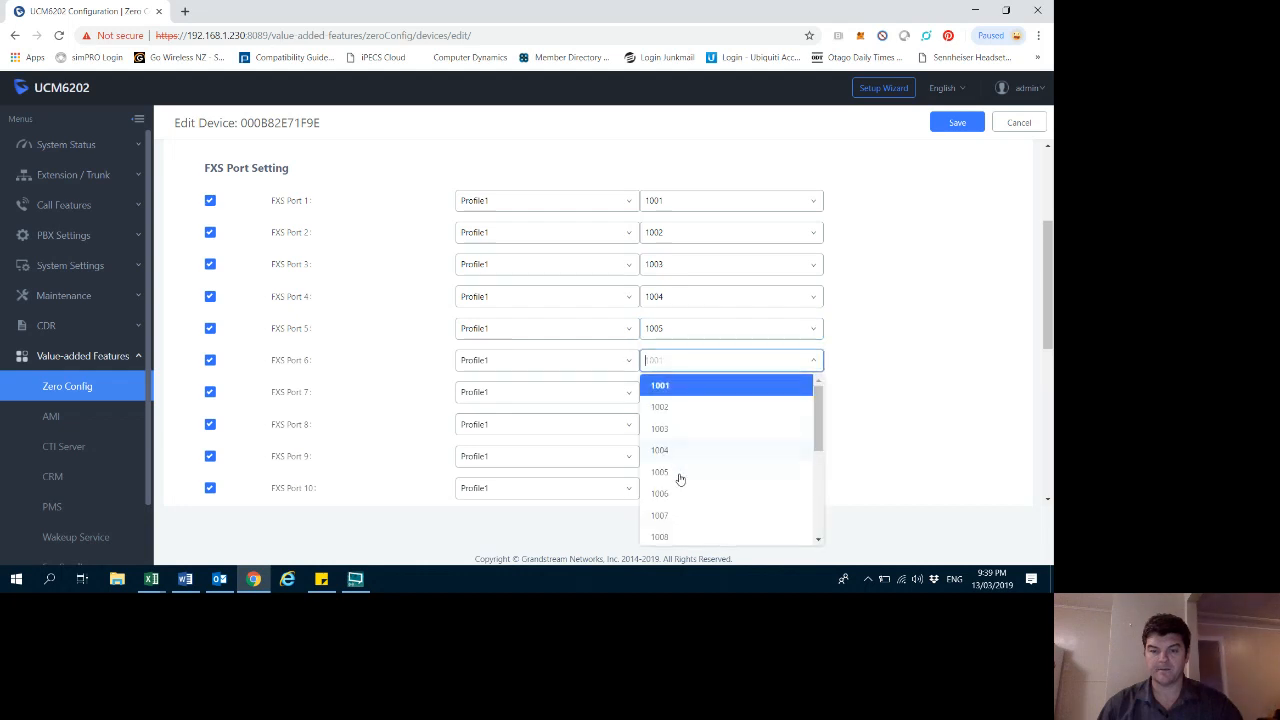
left_click(663, 492)
- Assign extensions 1007, 1008 and 1009 to FXS ports 7, 8 and 9, and 1009 to port 10
scroll(691, 322, "down", 1)
scroll(691, 322, "down", 2)
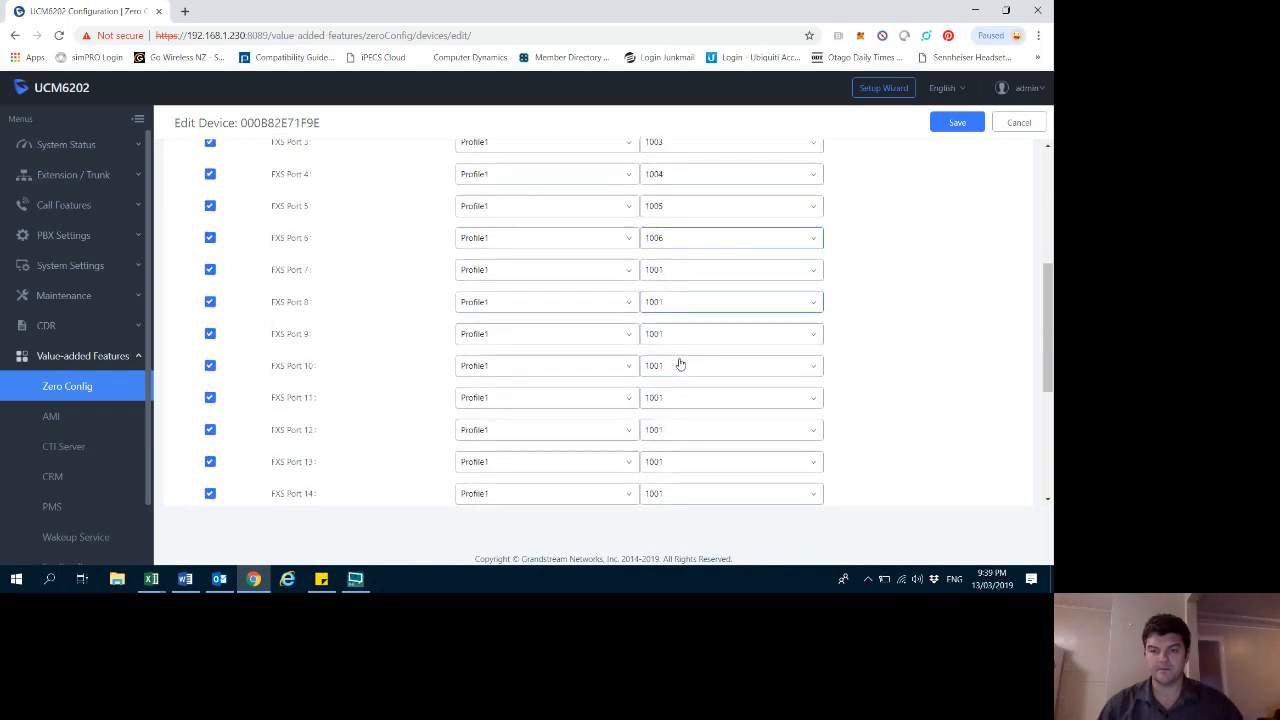
left_click(680, 258)
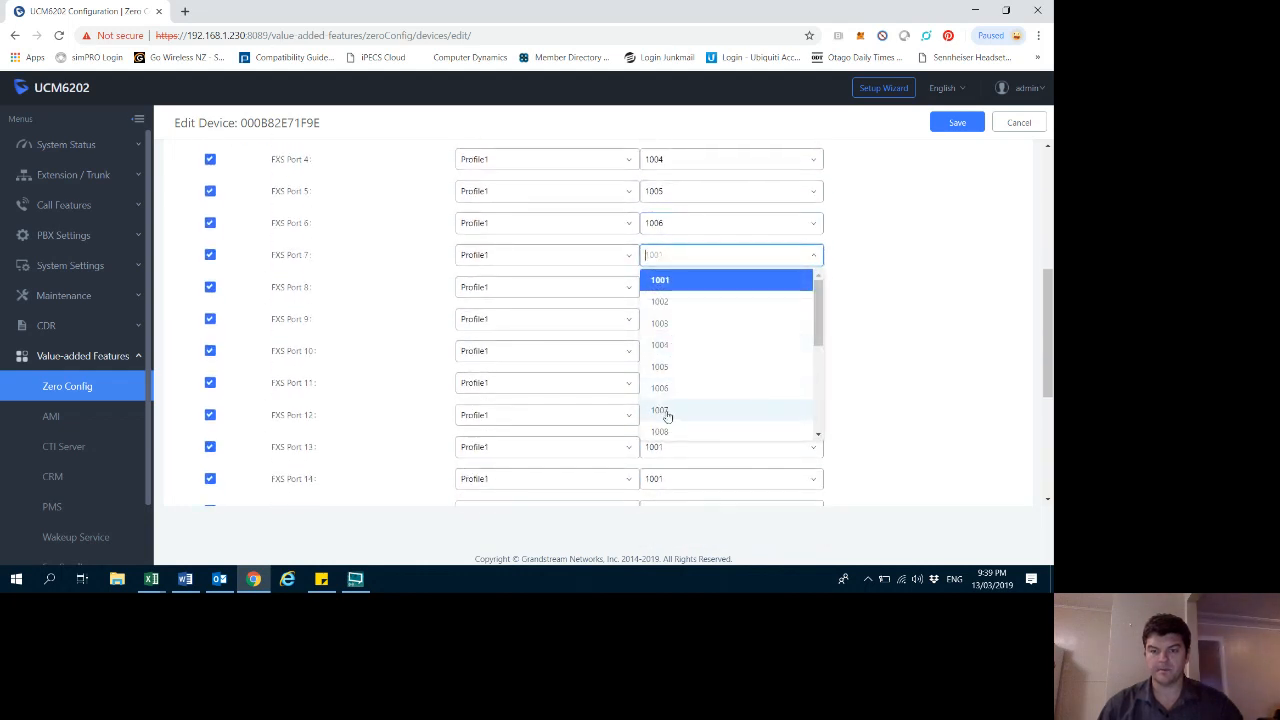
left_click(665, 410)
left_click(655, 288)
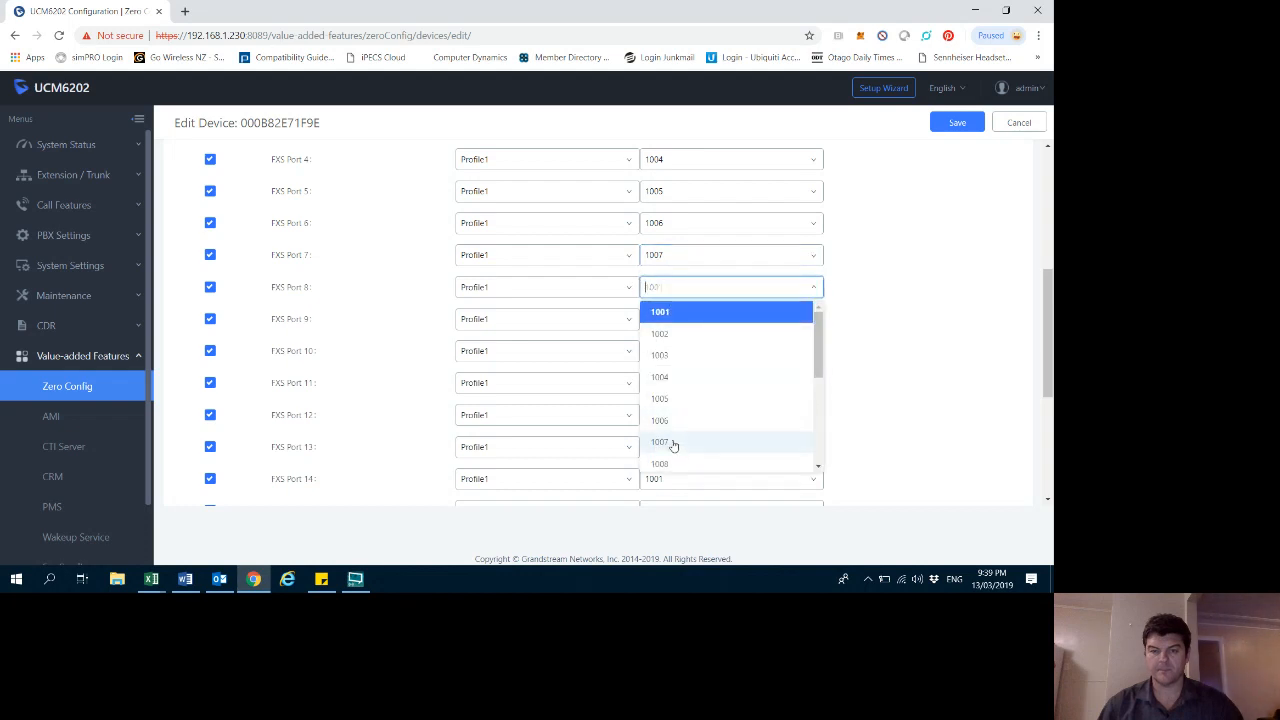
left_click(670, 464)
scroll(691, 395, "down", 2)
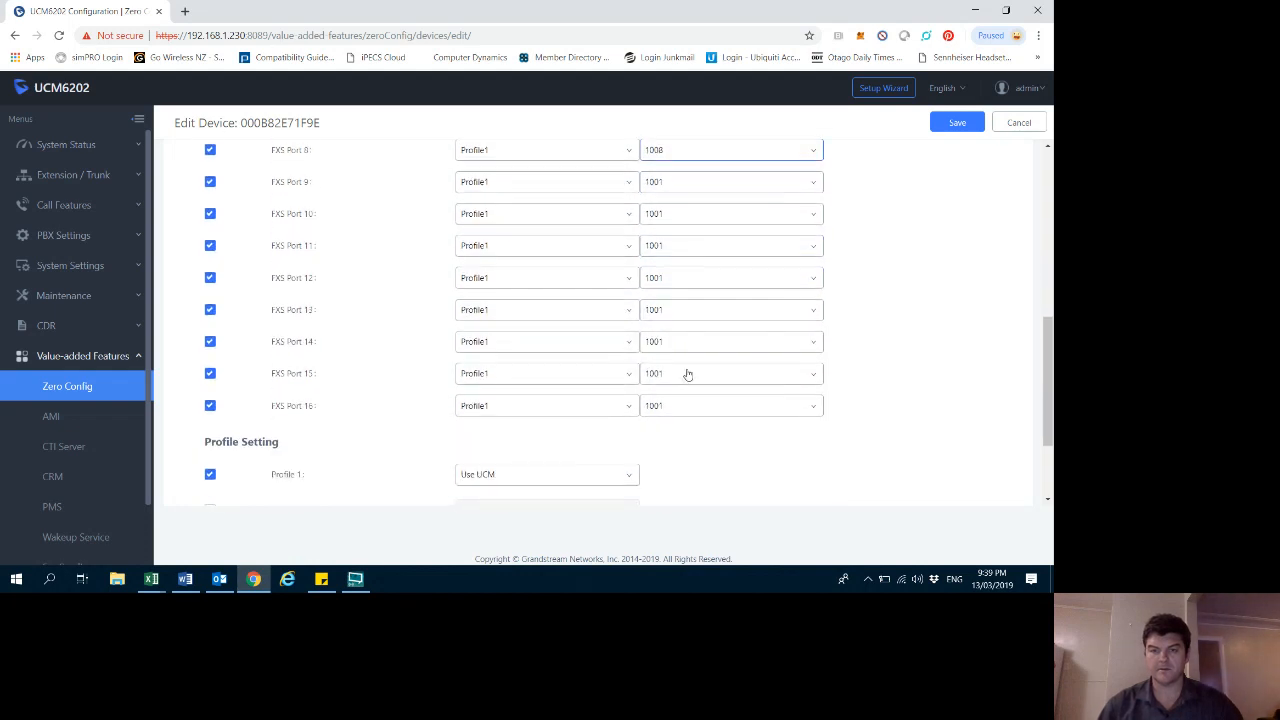
left_click(663, 181)
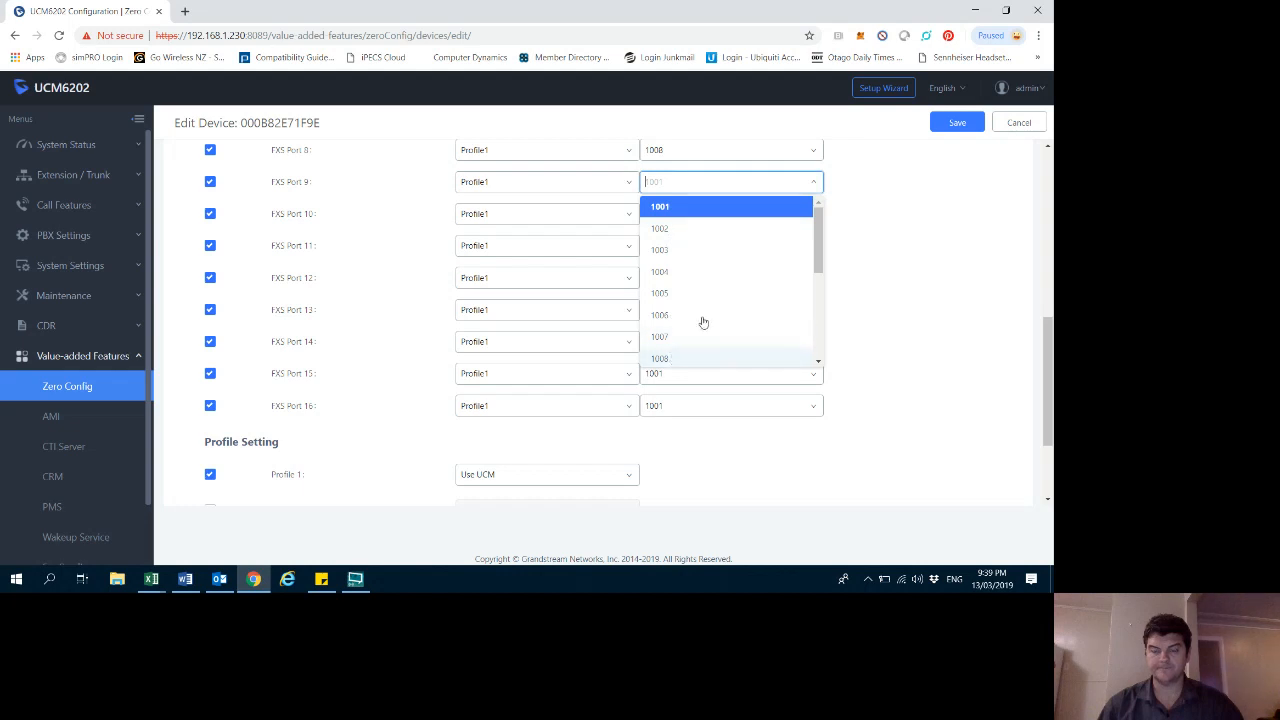
scroll(700, 300, "down", 2)
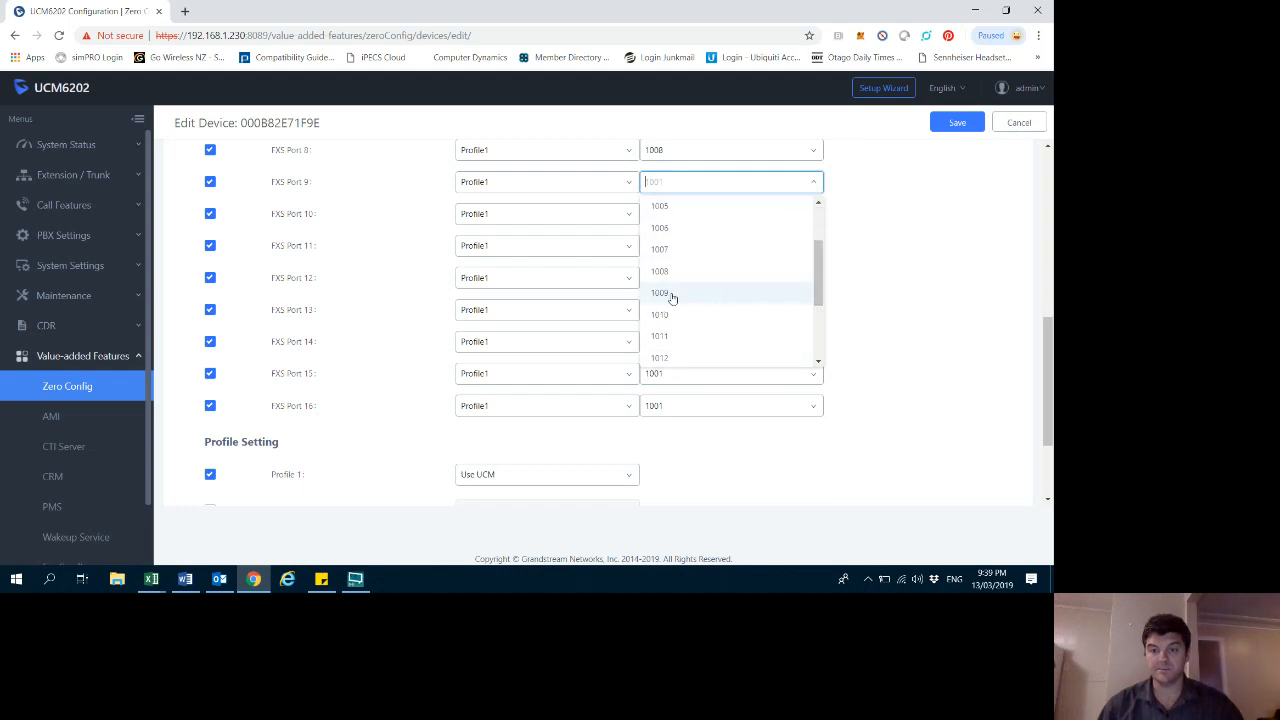
left_click(680, 293)
left_click(658, 213)
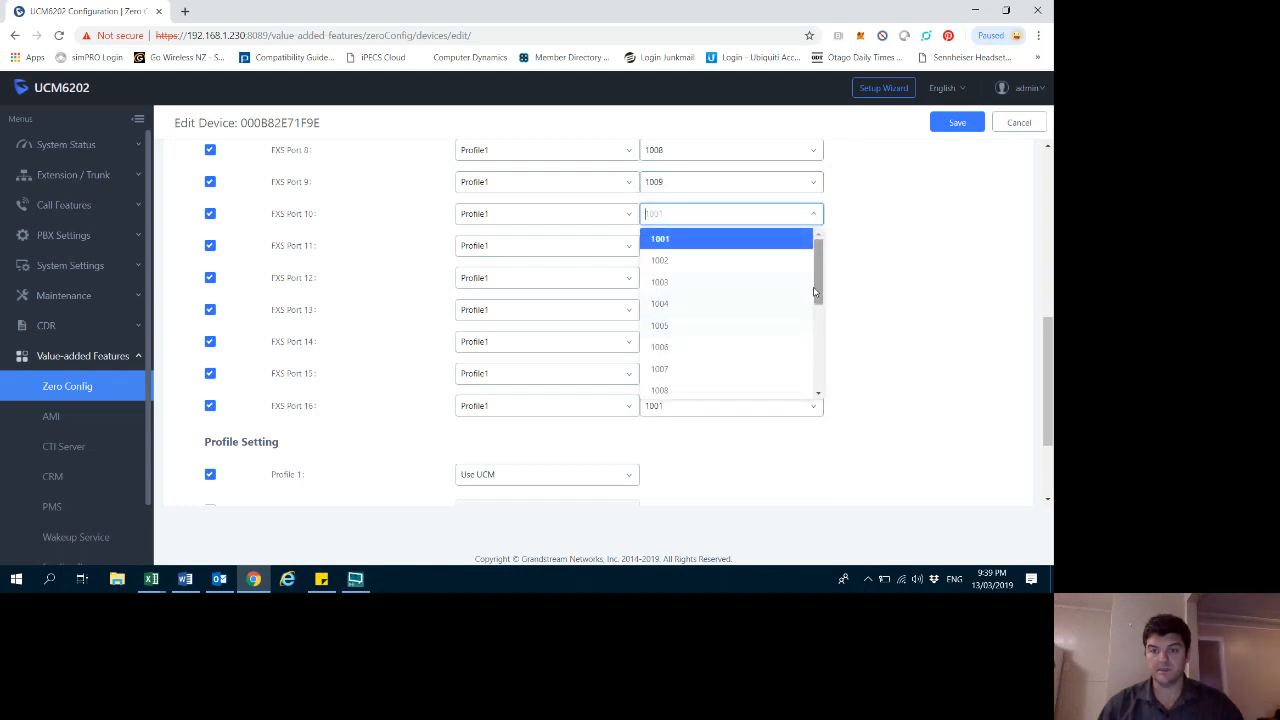
scroll(690, 340, "down", 2)
left_click(684, 360)
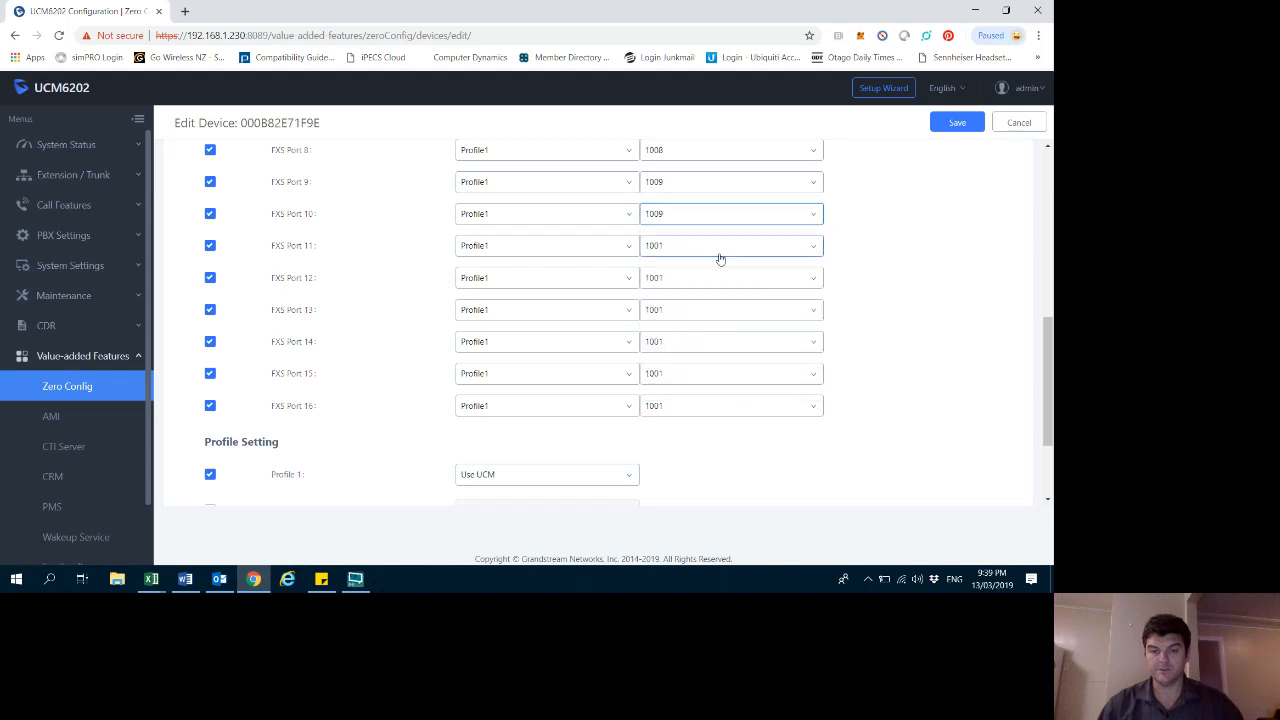
- Assign extensions 1010, 1011 and 1012 to FXS ports 11, 12 and 13
left_click(683, 247)
scroll(821, 307, "down", 3)
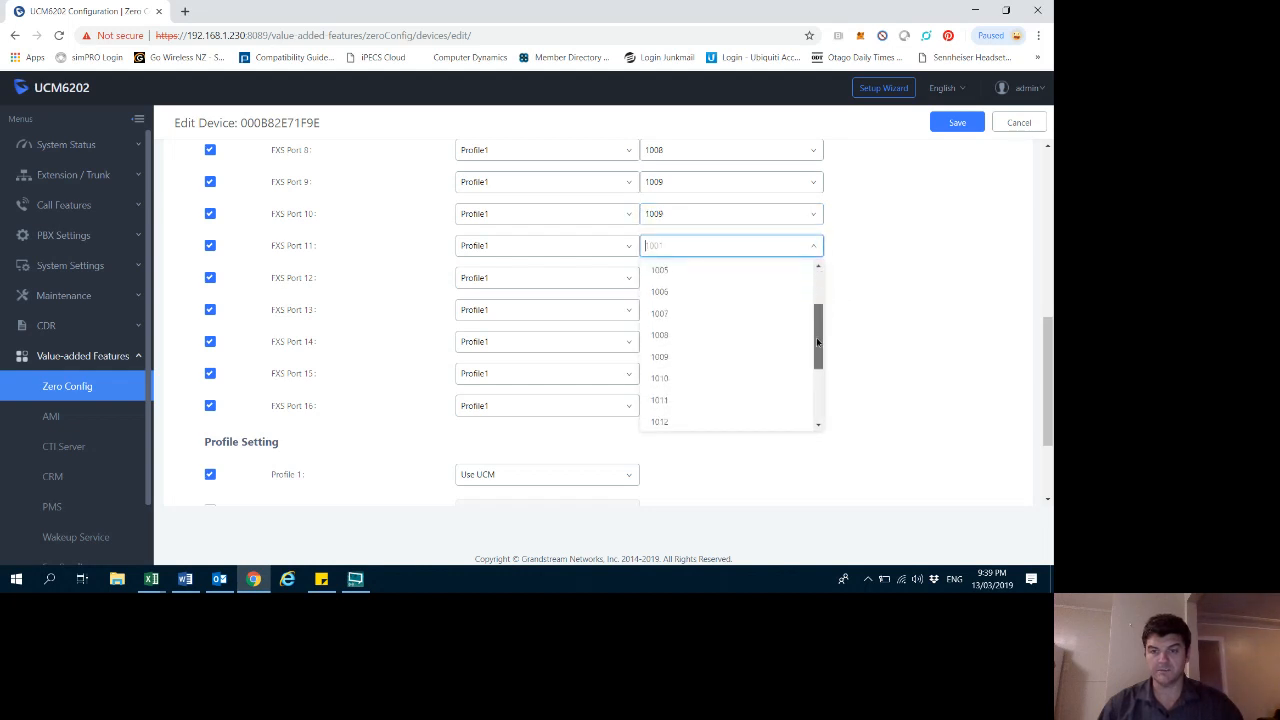
left_click(670, 370)
left_click(674, 280)
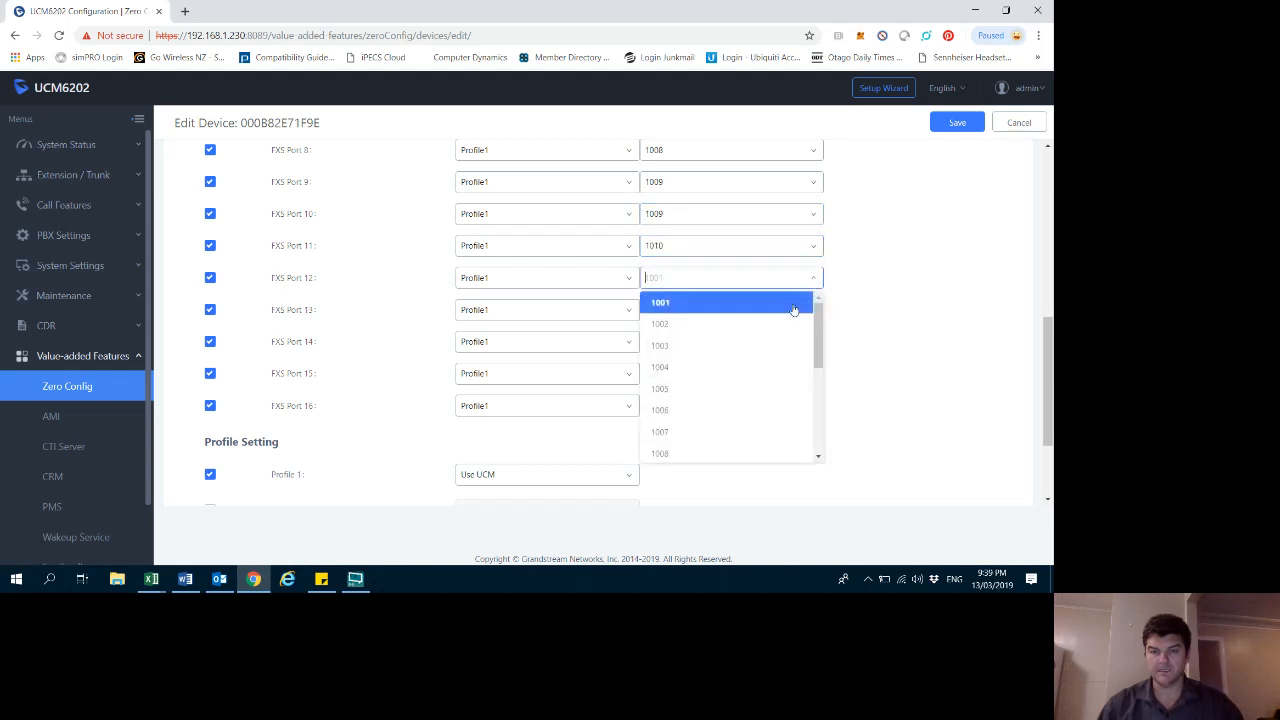
scroll(810, 397, "down", 5)
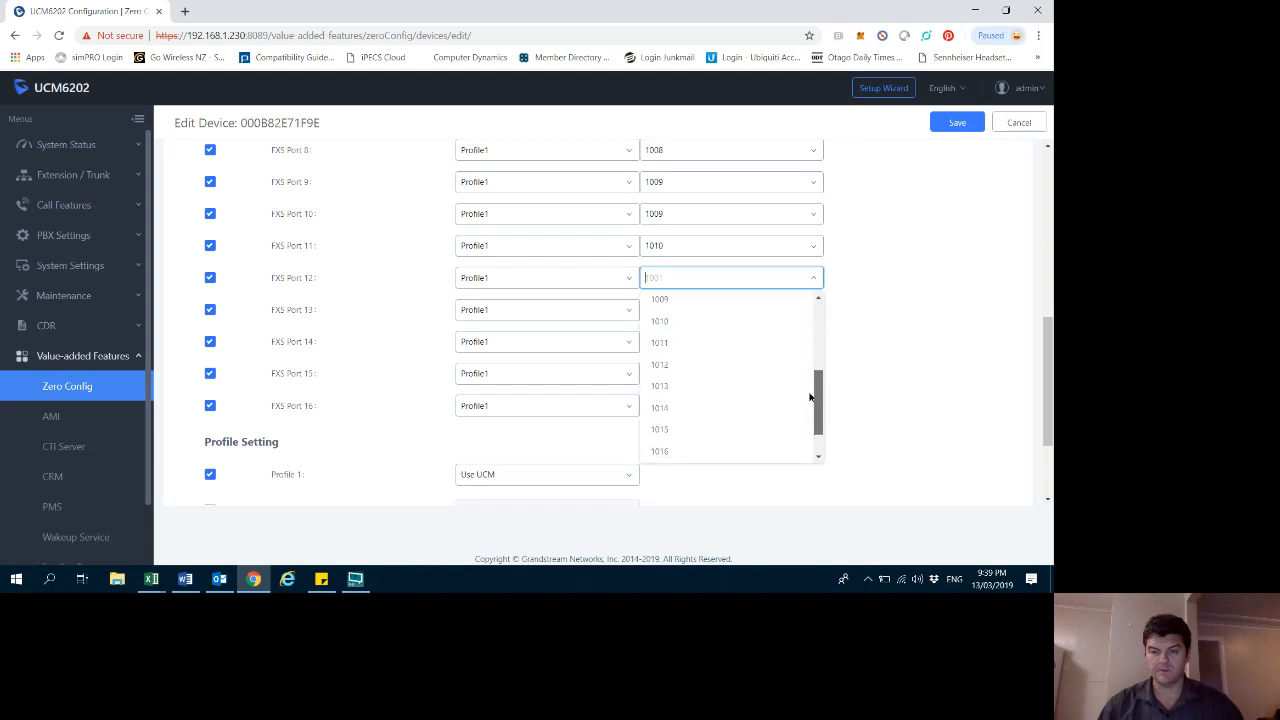
left_click(666, 340)
left_click(683, 313)
scroll(790, 400, "down", 4)
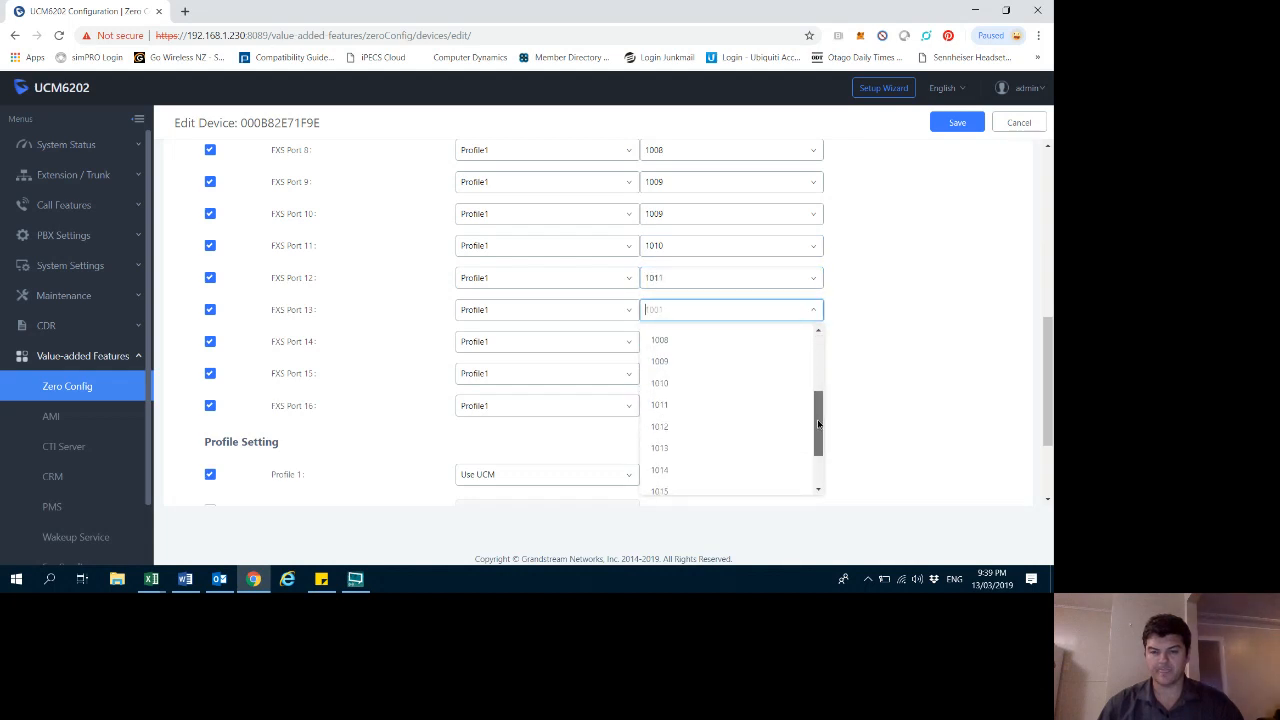
left_click(708, 427)
- Assign extensions 1014, 1015 and 1016 to FXS ports 14, 15 and 16, and save the device
left_click(691, 341)
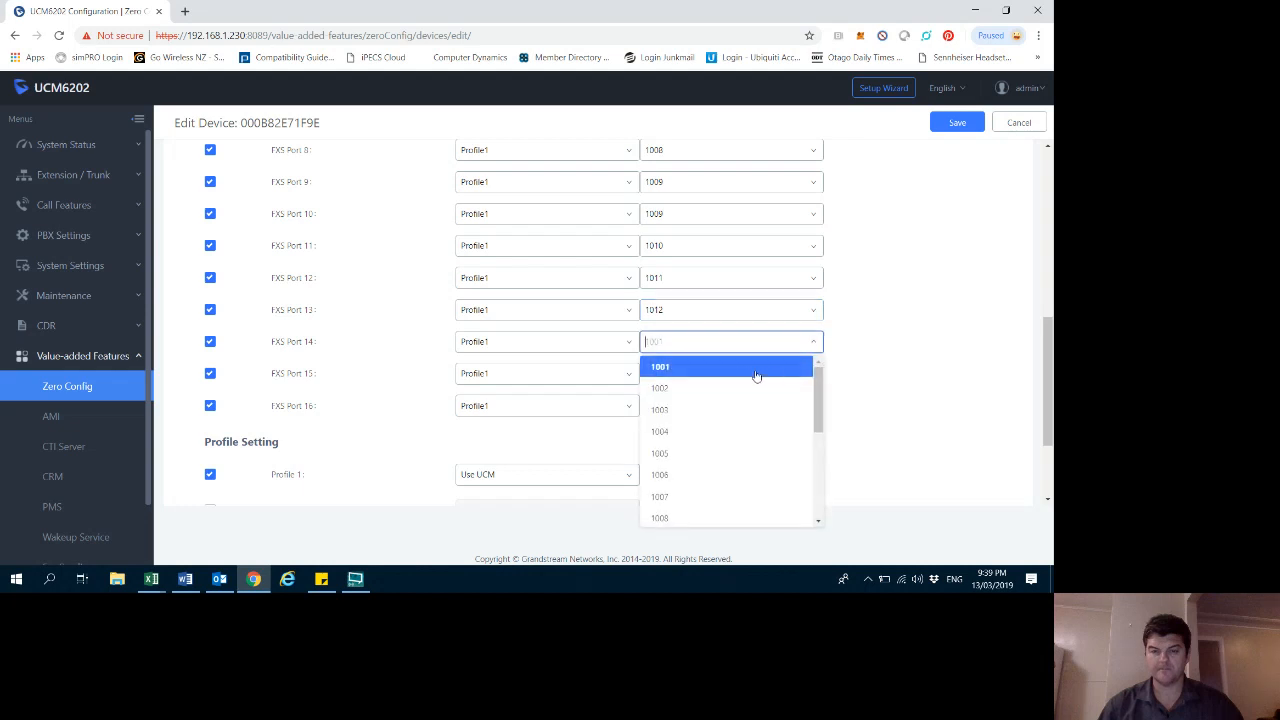
left_click_drag(817, 402, 817, 470)
left_click(680, 469)
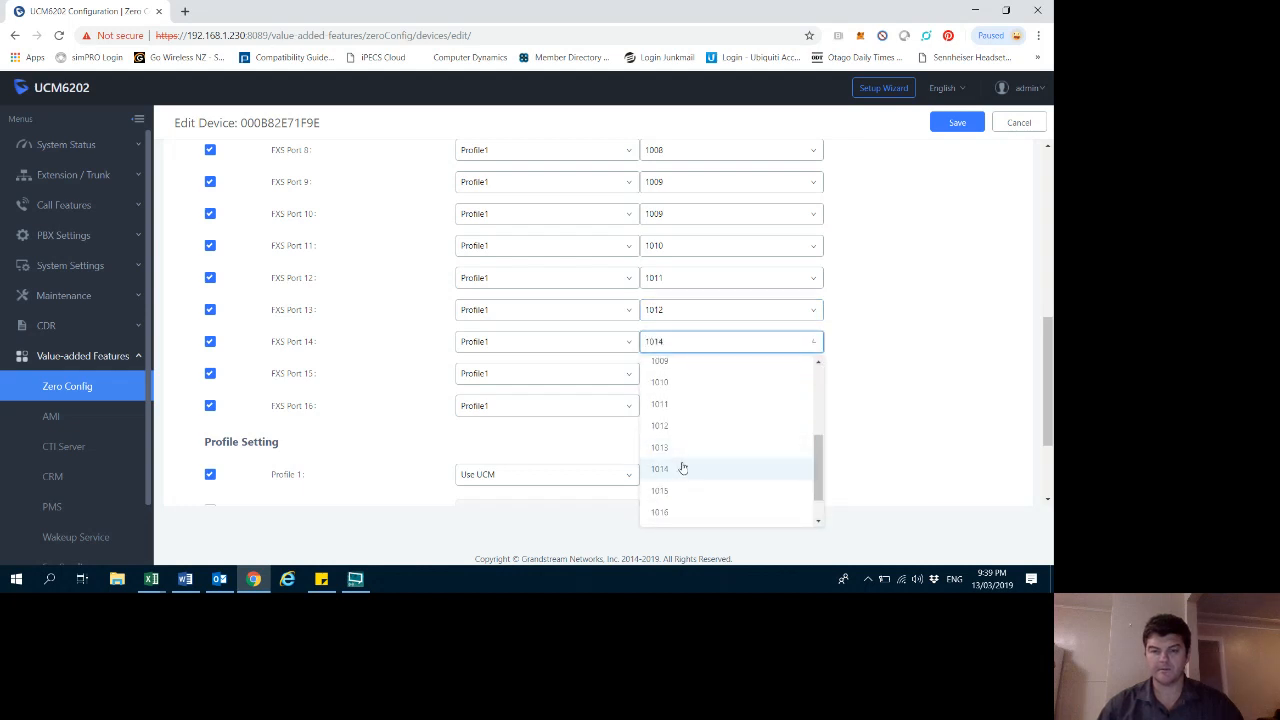
left_click(750, 378)
scroll(818, 440, "down", 4)
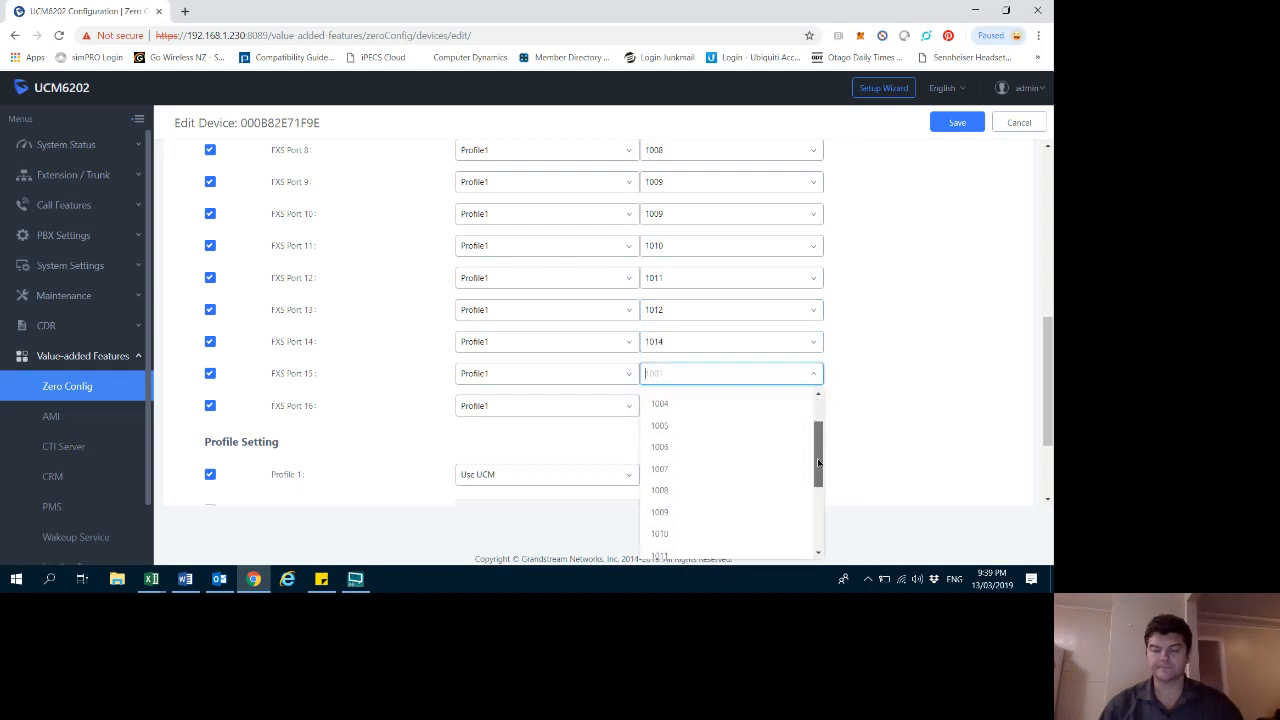
left_click(677, 545)
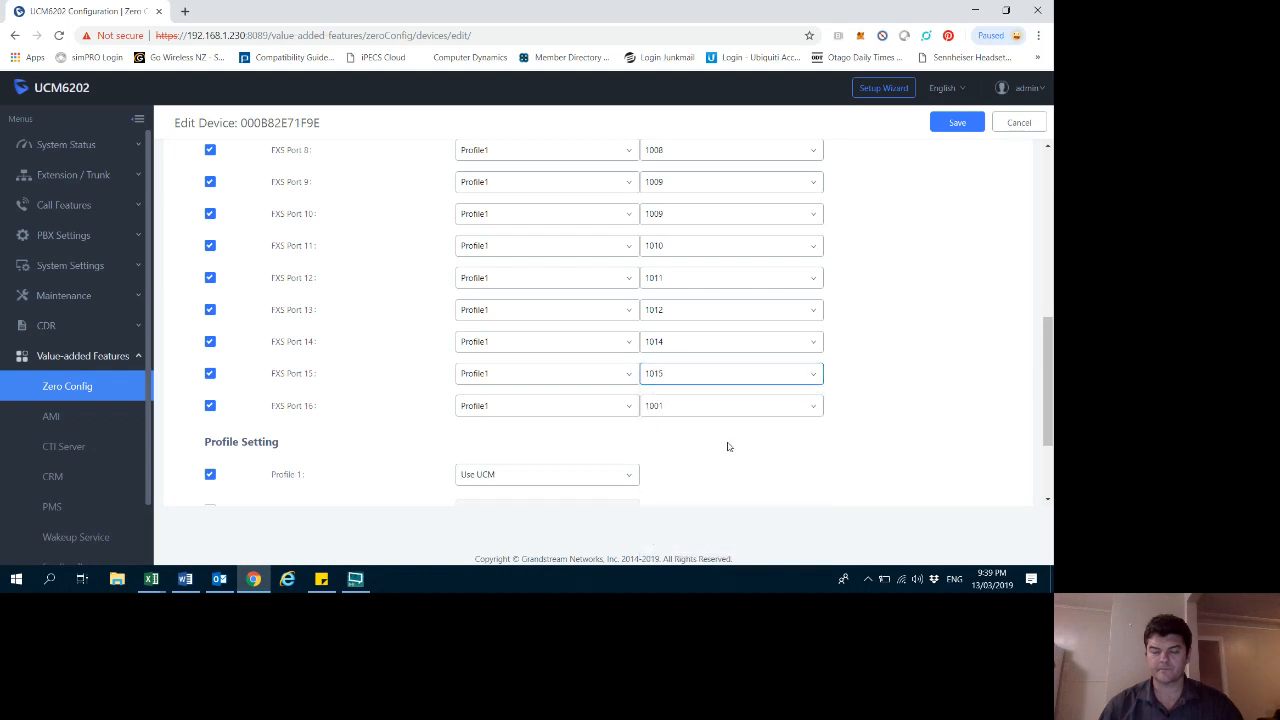
left_click(815, 410)
scroll(800, 340, "down", 5)
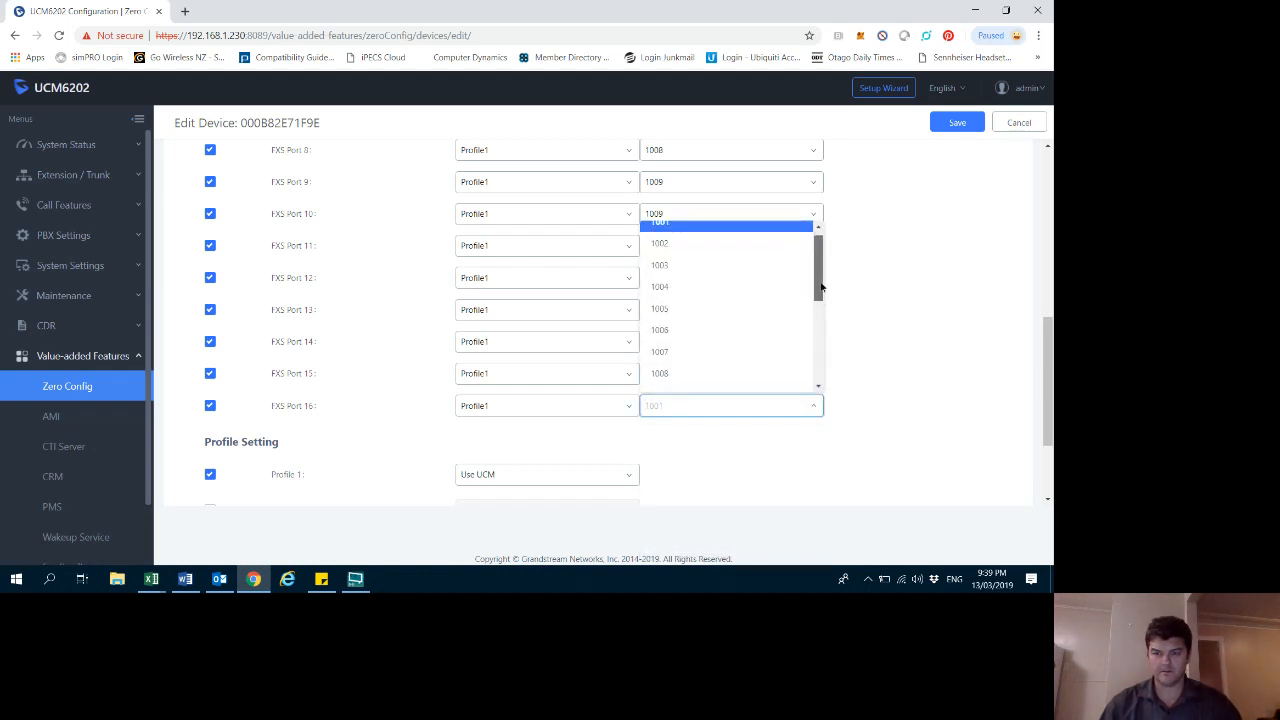
left_click(671, 338)
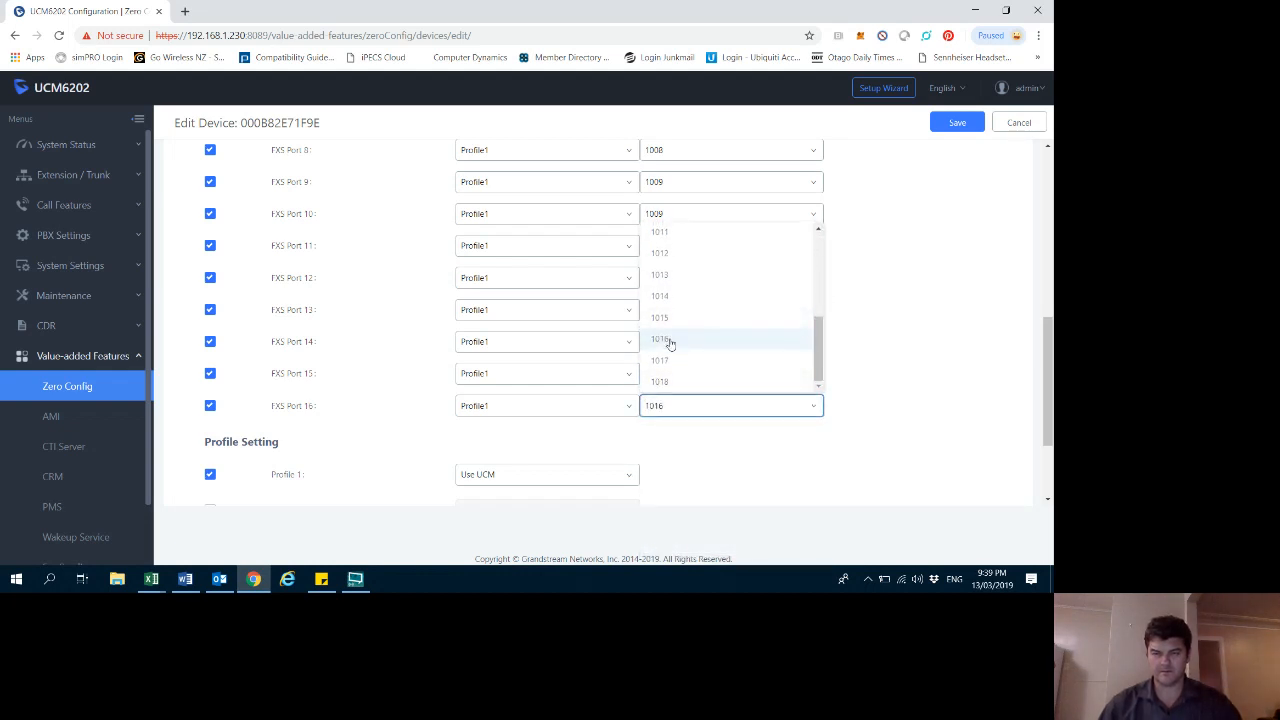
left_click(958, 122)
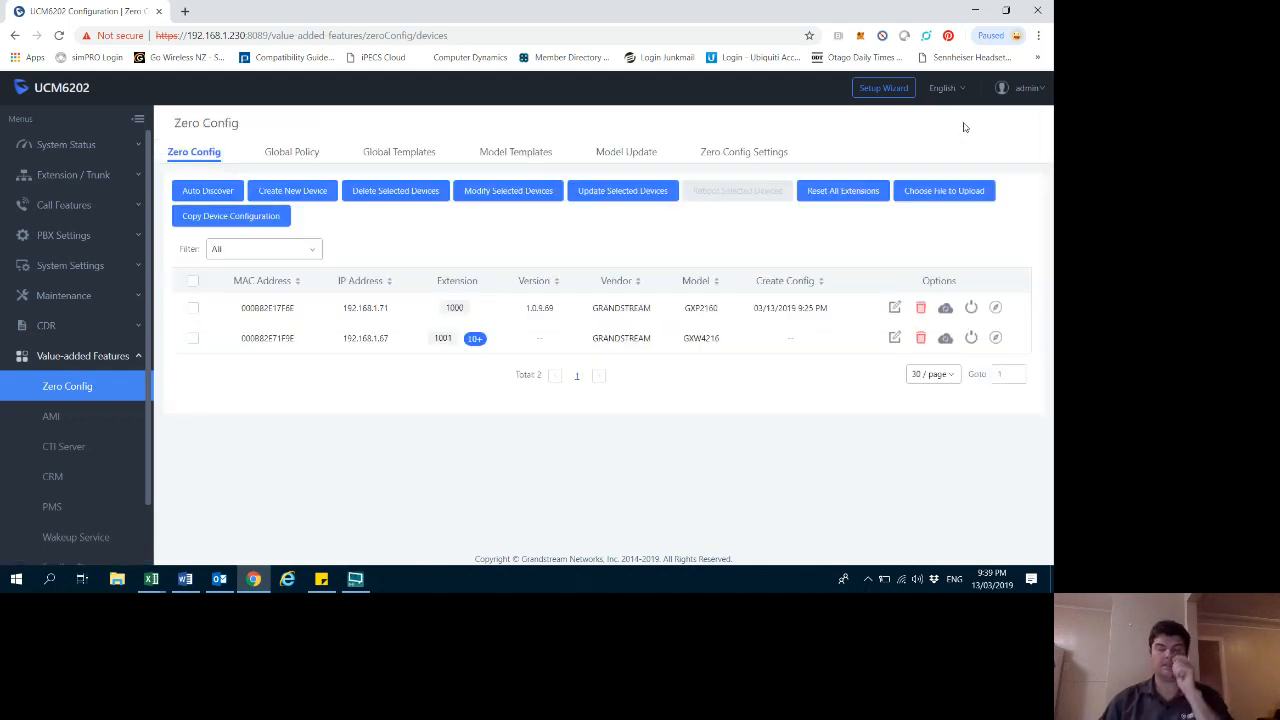
- Send a NOTIFY to the GXW4216 device so it updates its settings
left_click(946, 340)
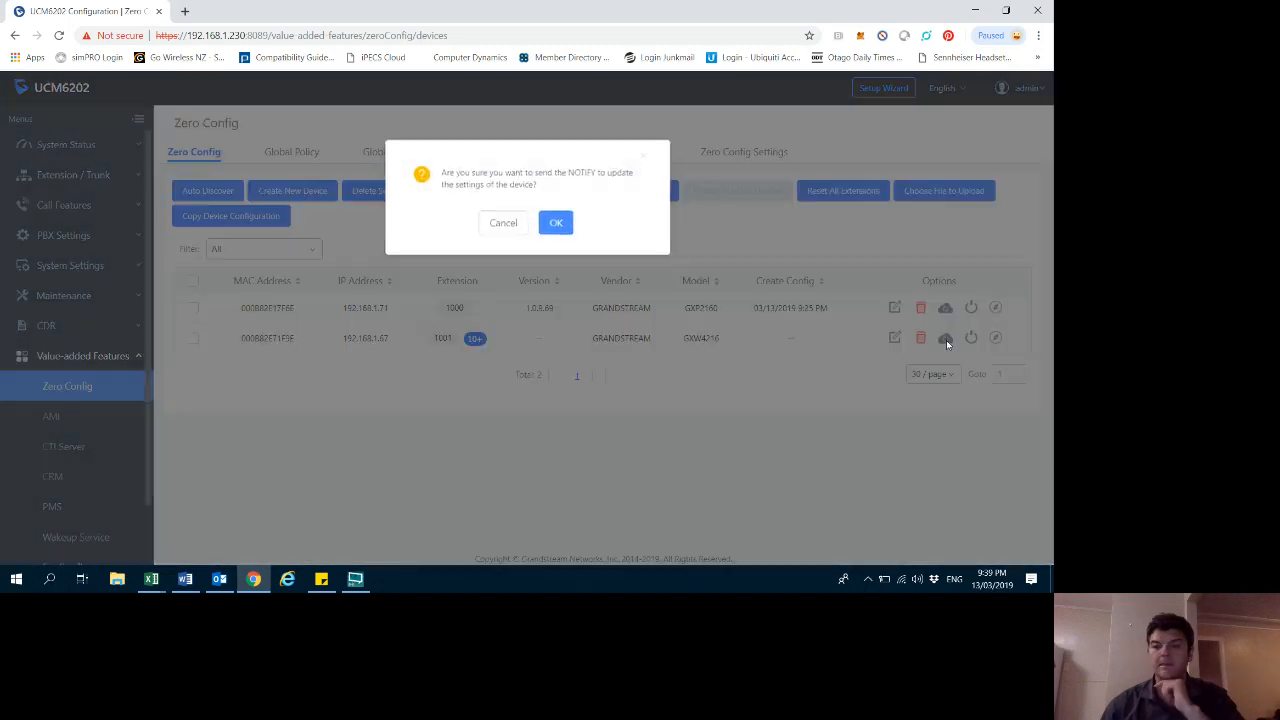
left_click(555, 223)
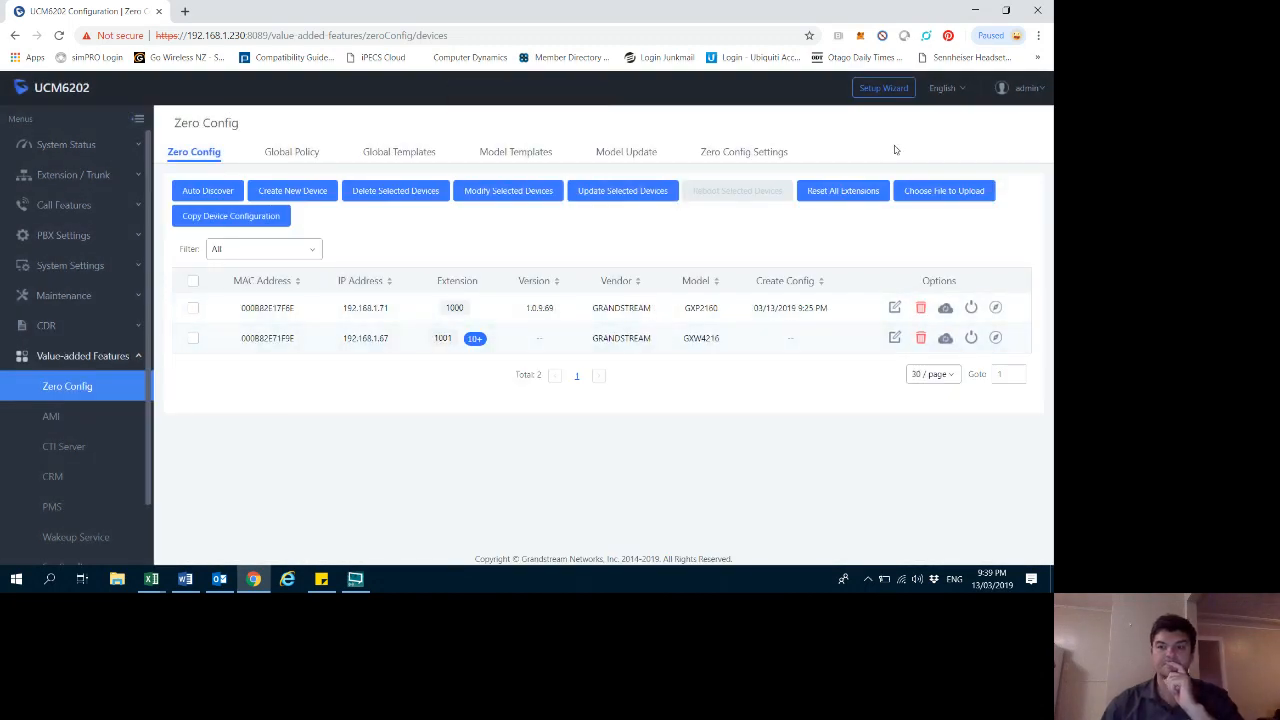
- Open extension 1001 for editing and reveal its SIP/IAX password
left_click(72, 175)
left_click(65, 205)
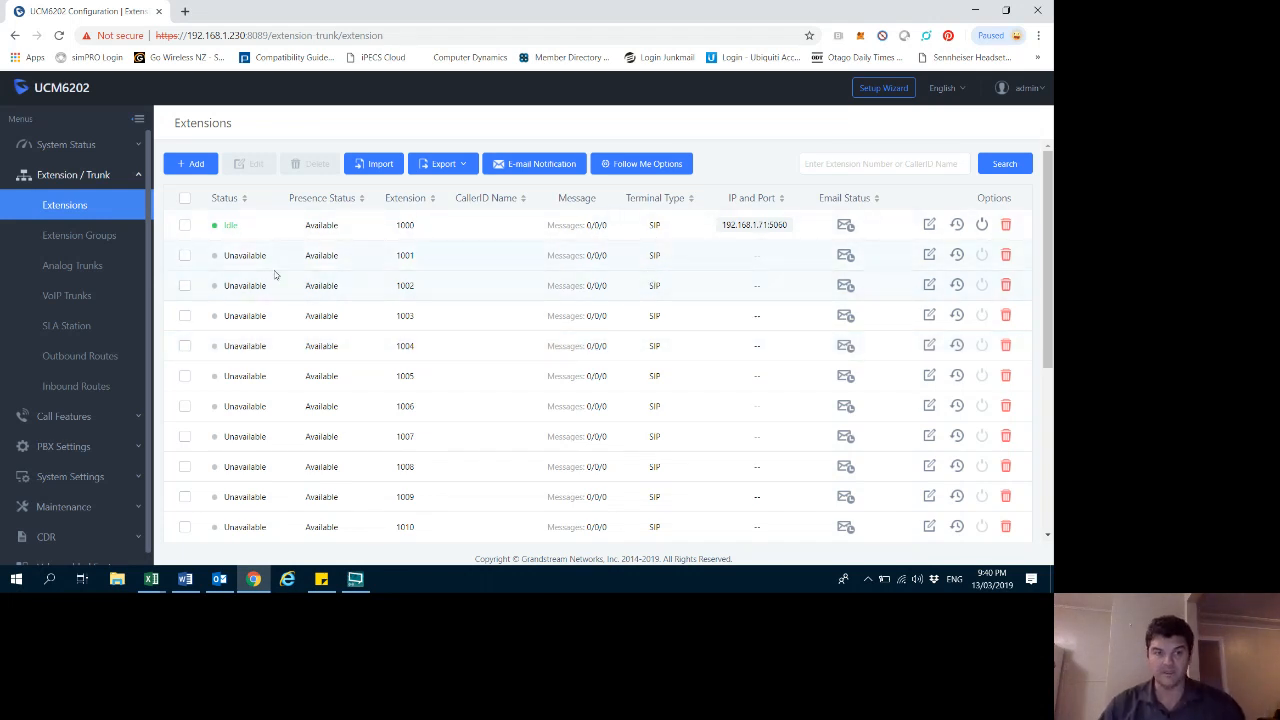
left_click(185, 255)
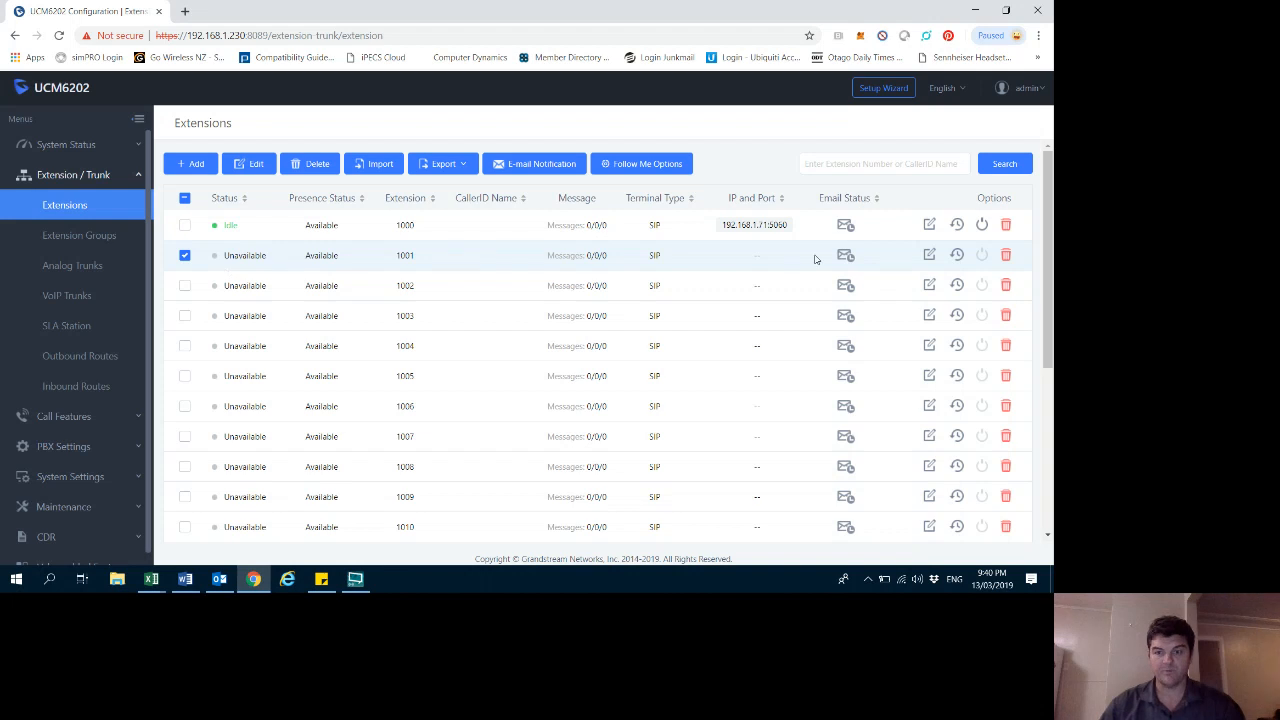
left_click(929, 255)
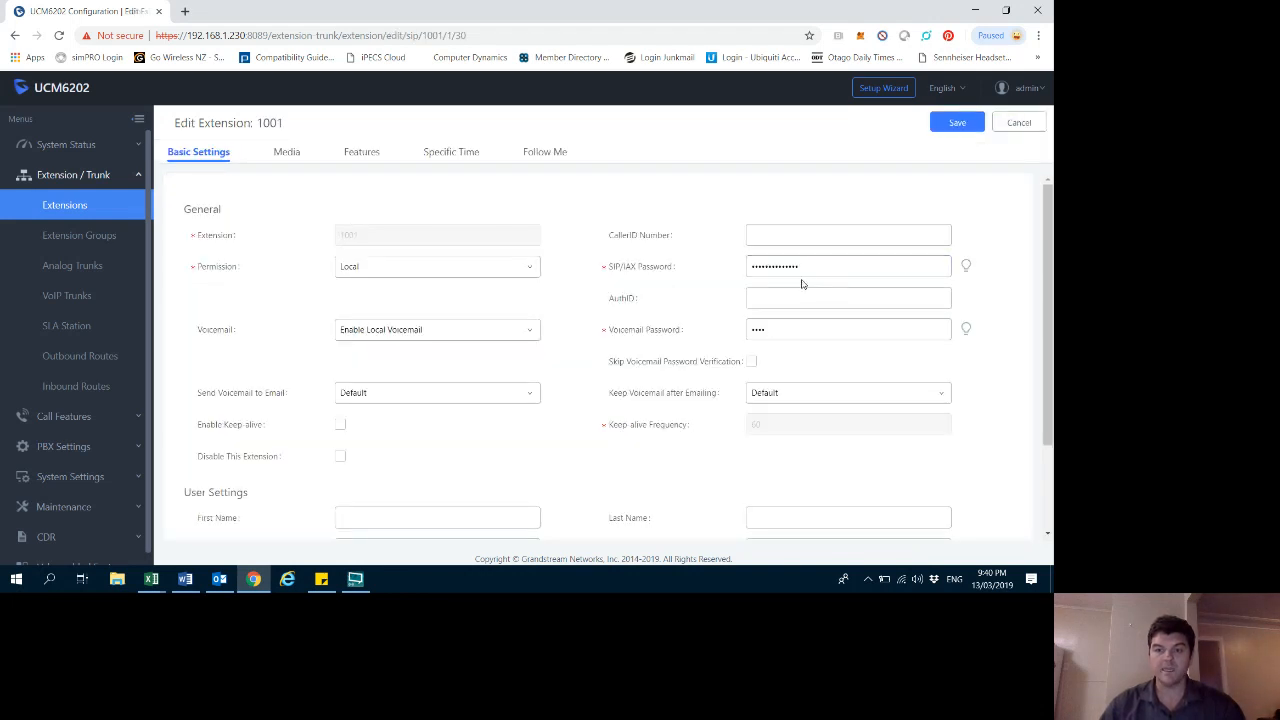
left_click(966, 266)
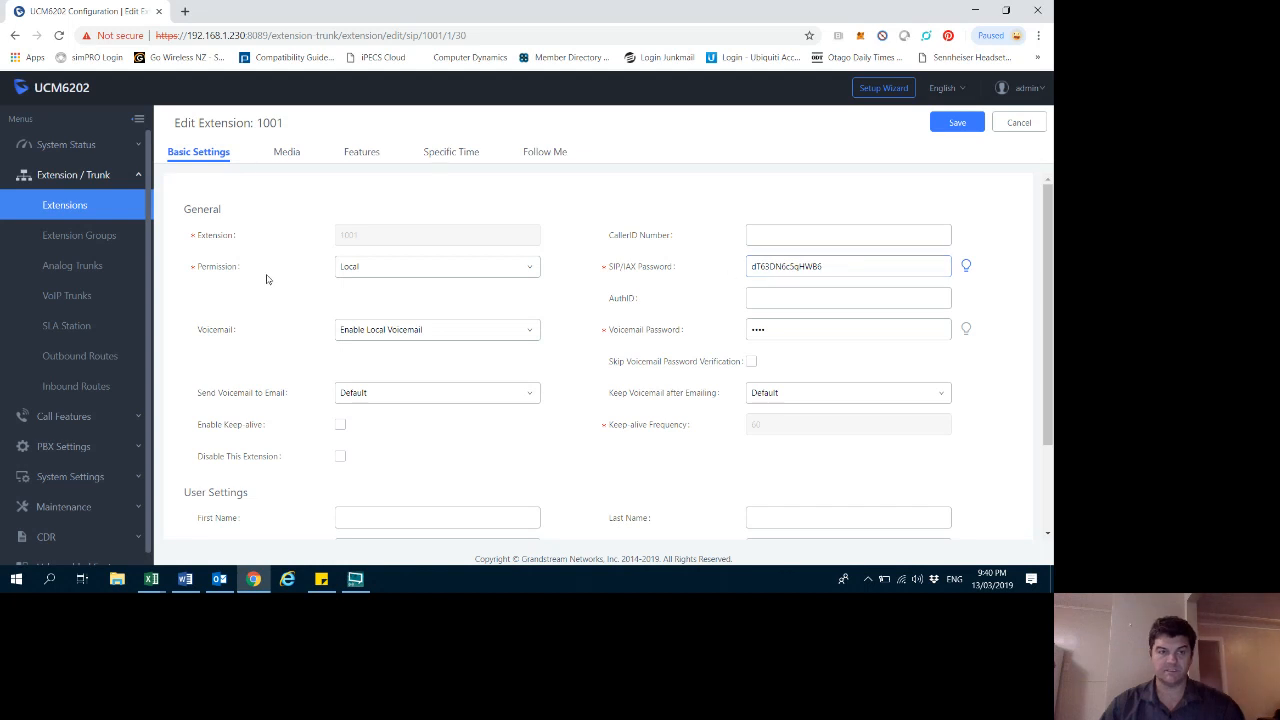
double_click(283, 125)
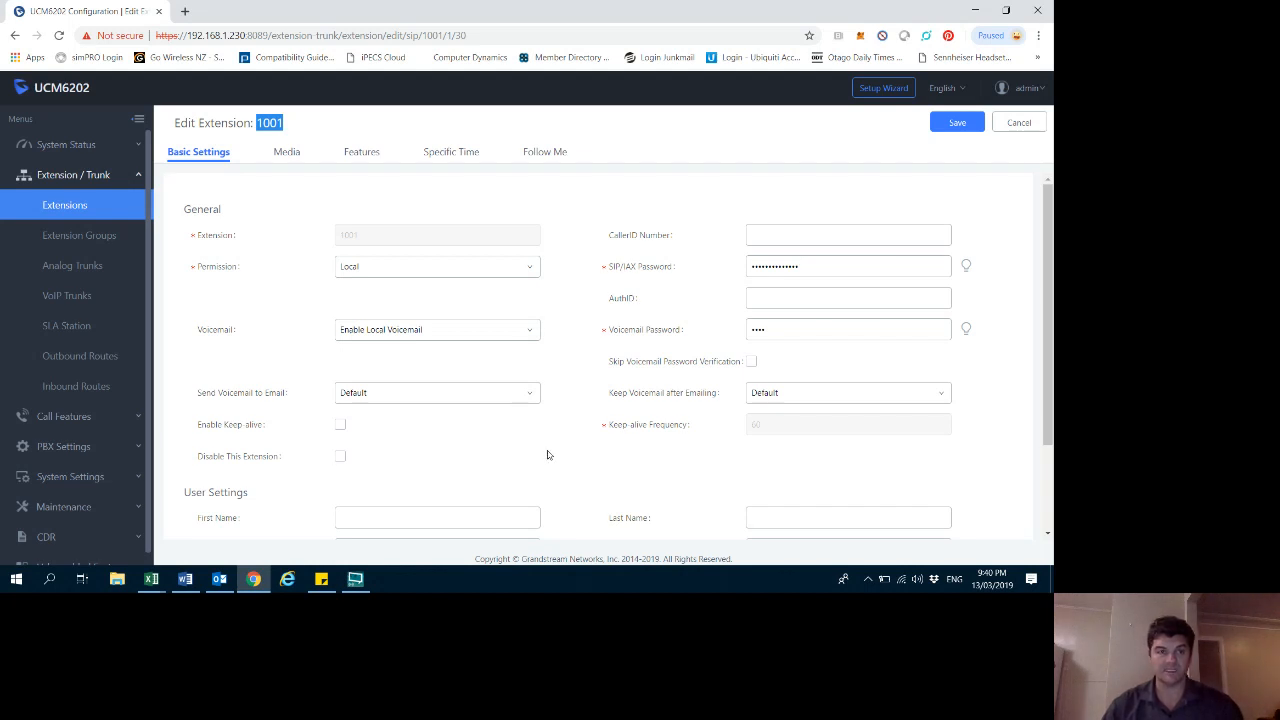
- Open the GXW4216 gateway's web interface at 192.168.1.67 in a new browser tab
left_click(185, 11)
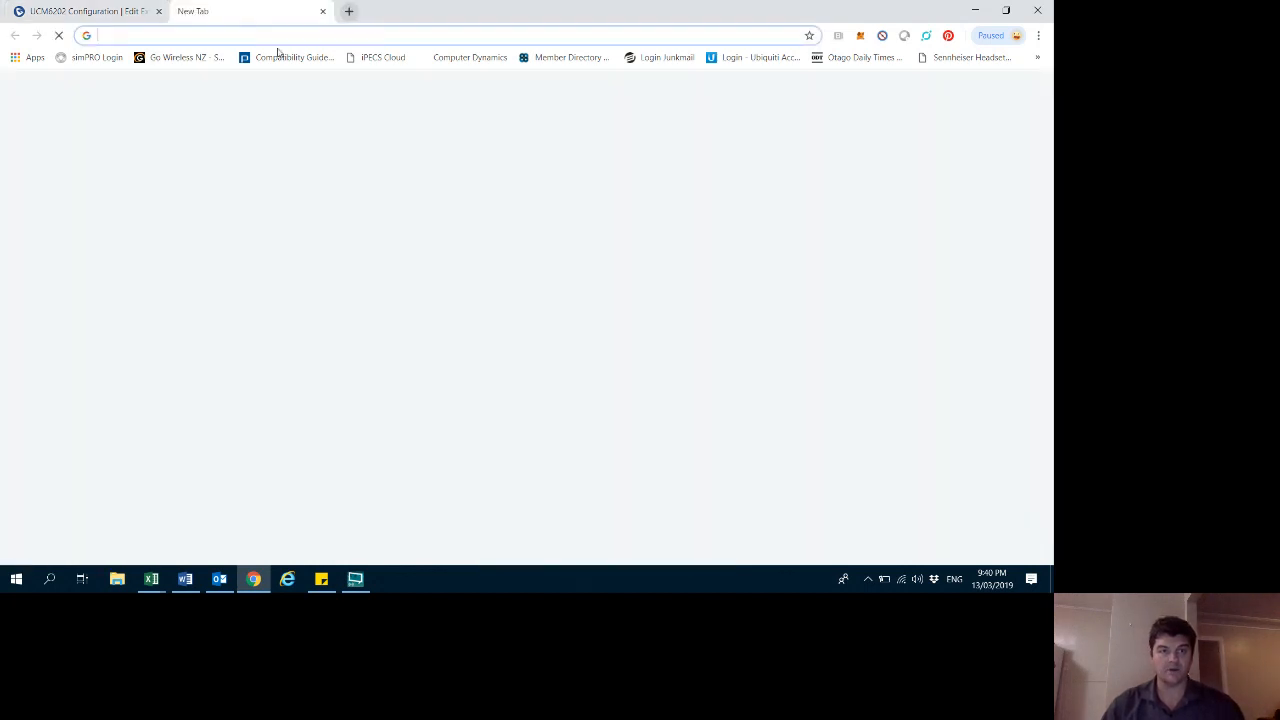
type("192")
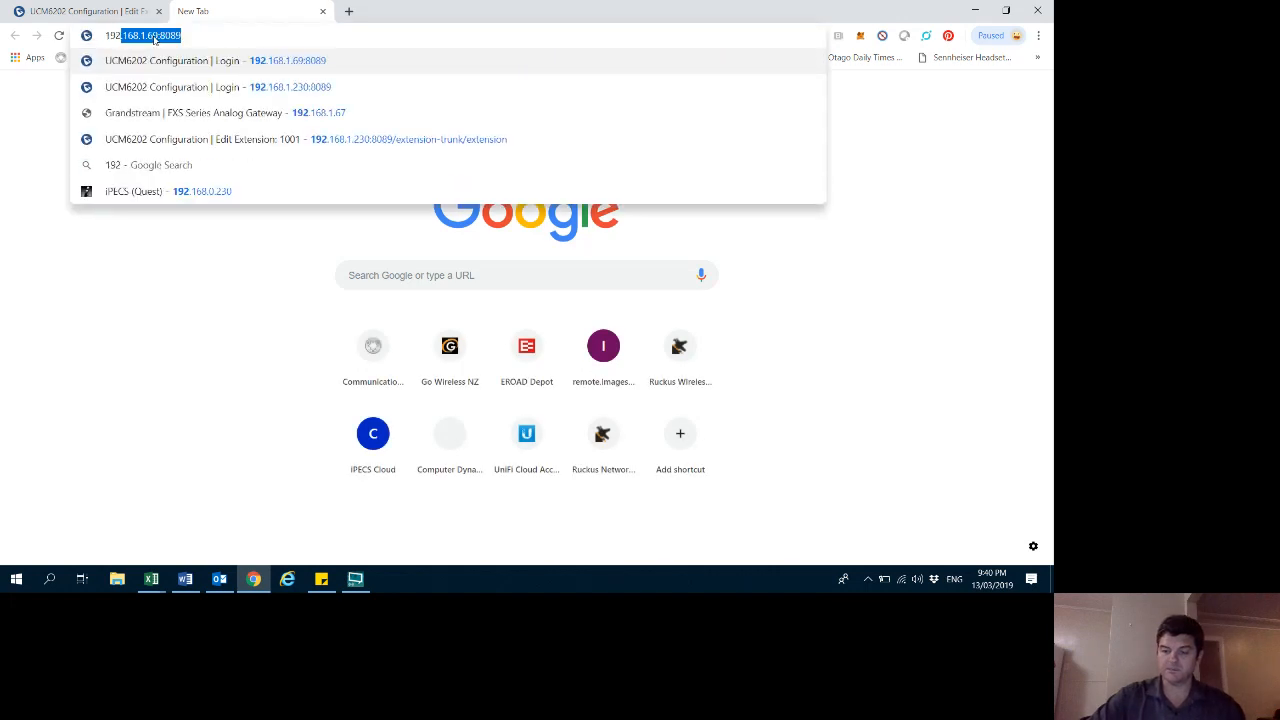
type(".168.1.67")
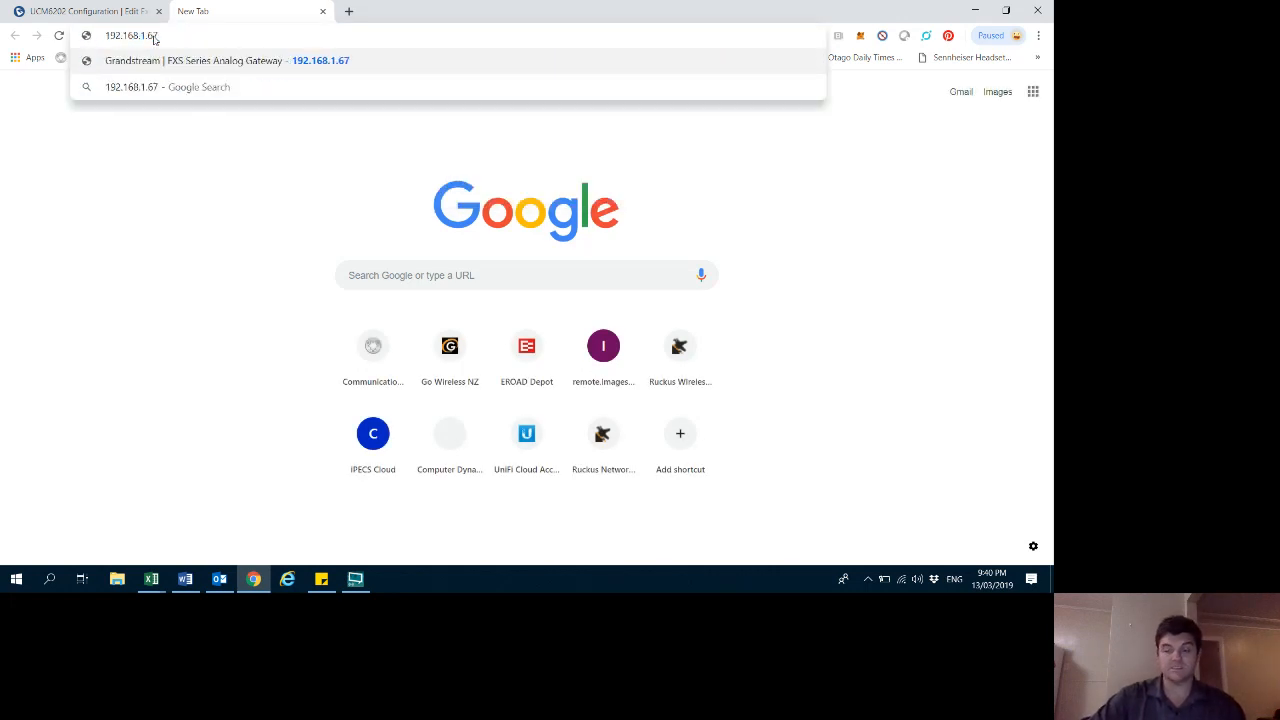
key("Return")
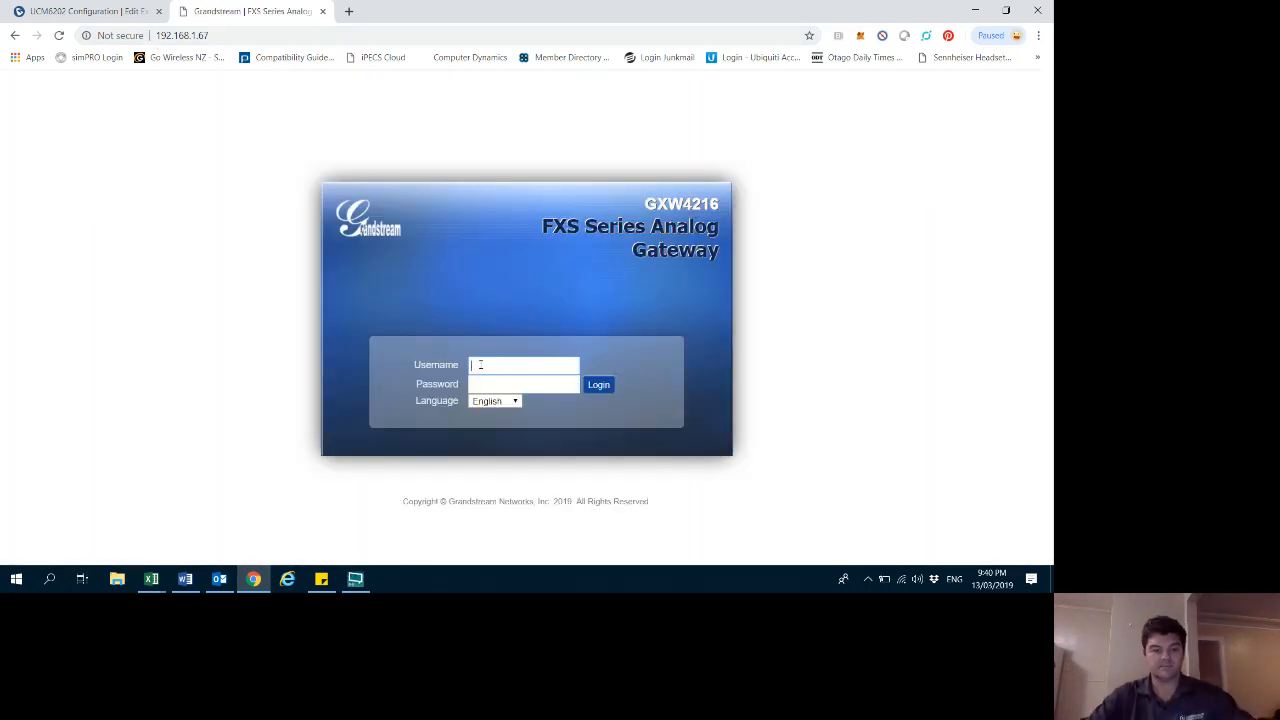
- Log in to the gateway with username admin and the account password, declining to save it
type("a")
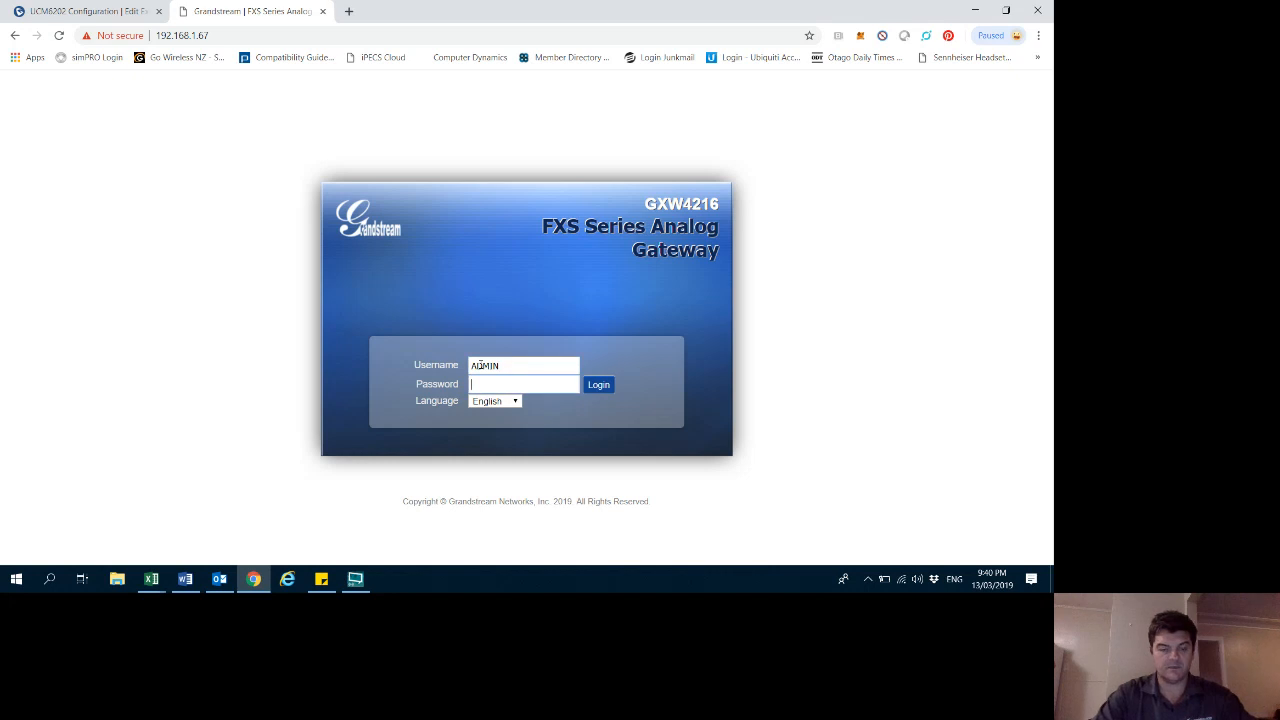
double_click(499, 366)
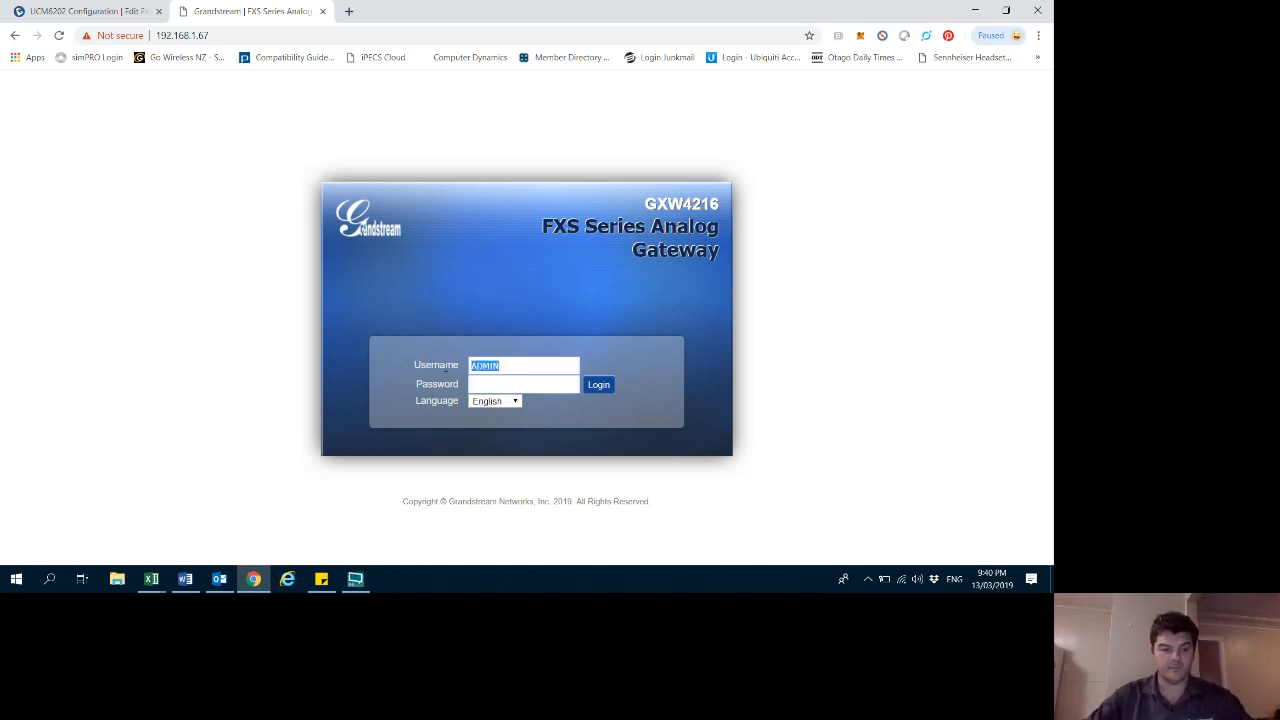
key("BackSpace")
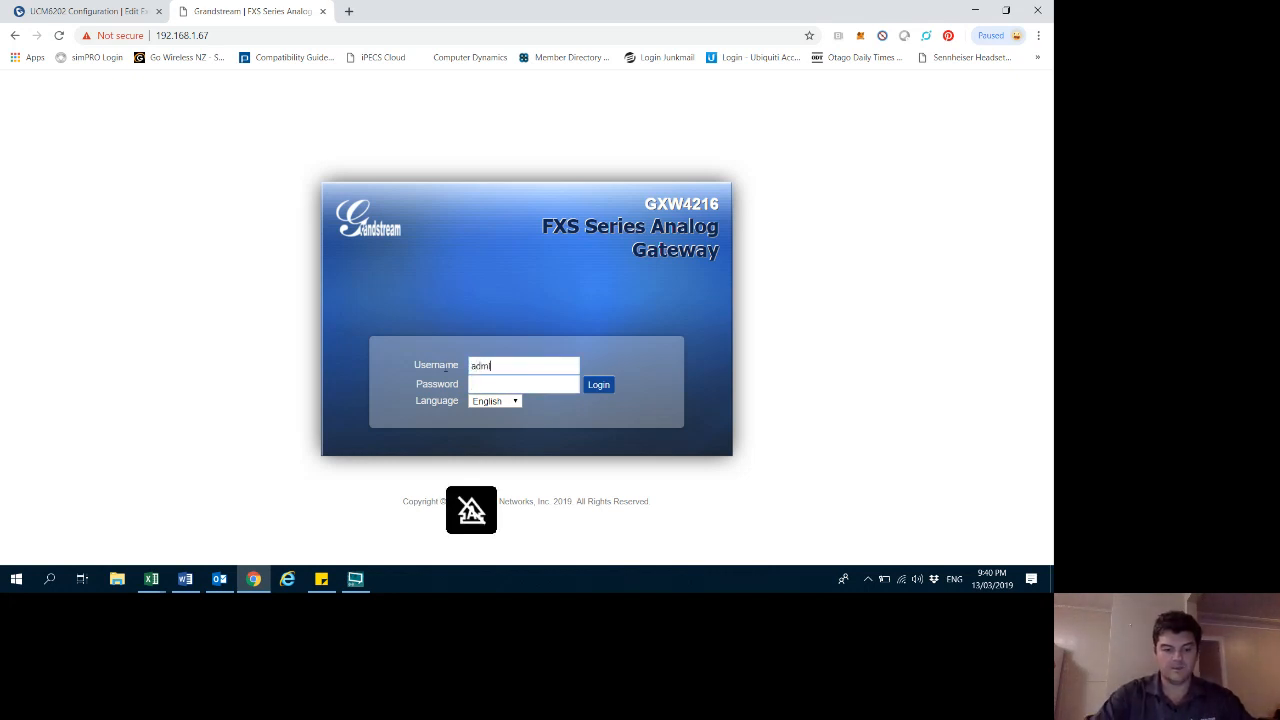
type("in")
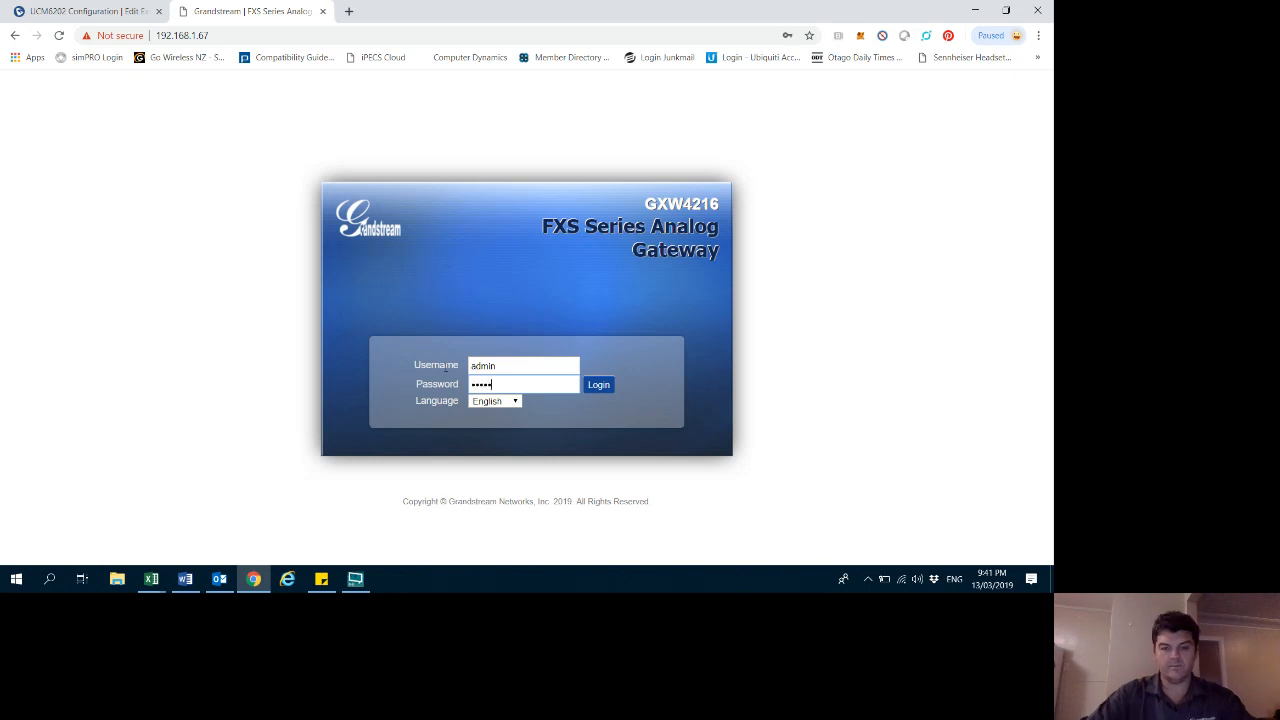
left_click(599, 385)
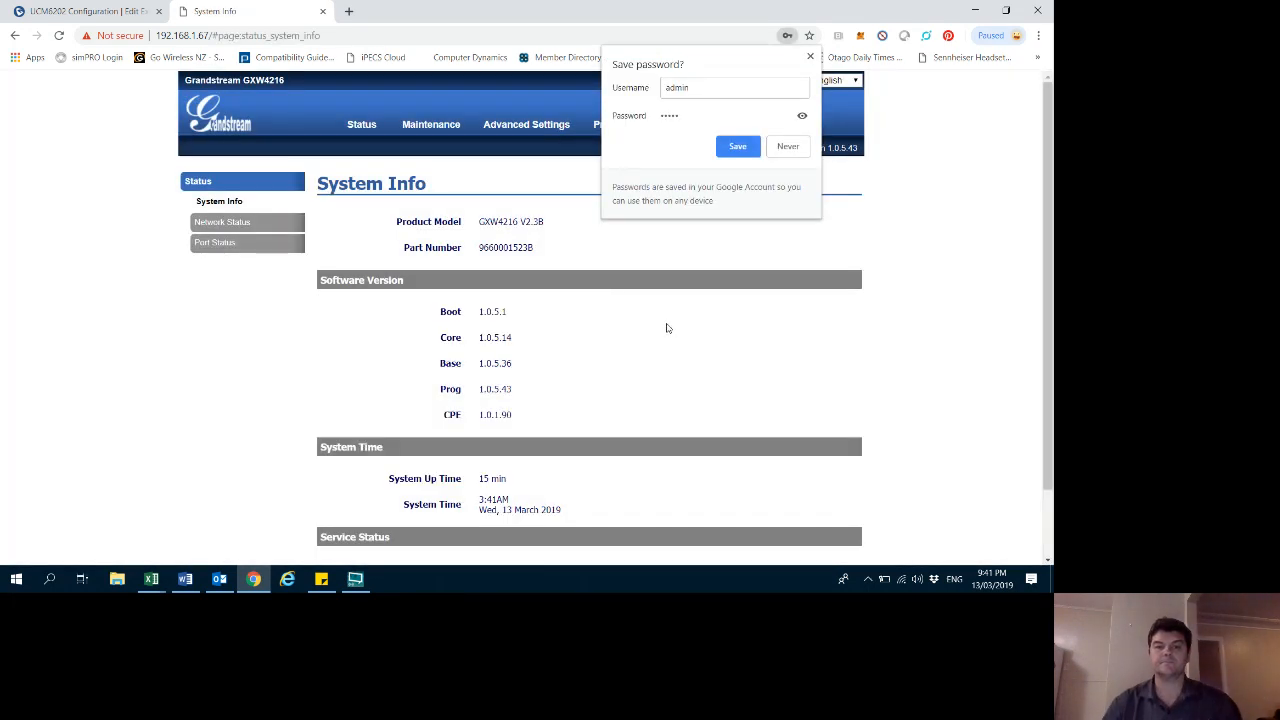
left_click(810, 58)
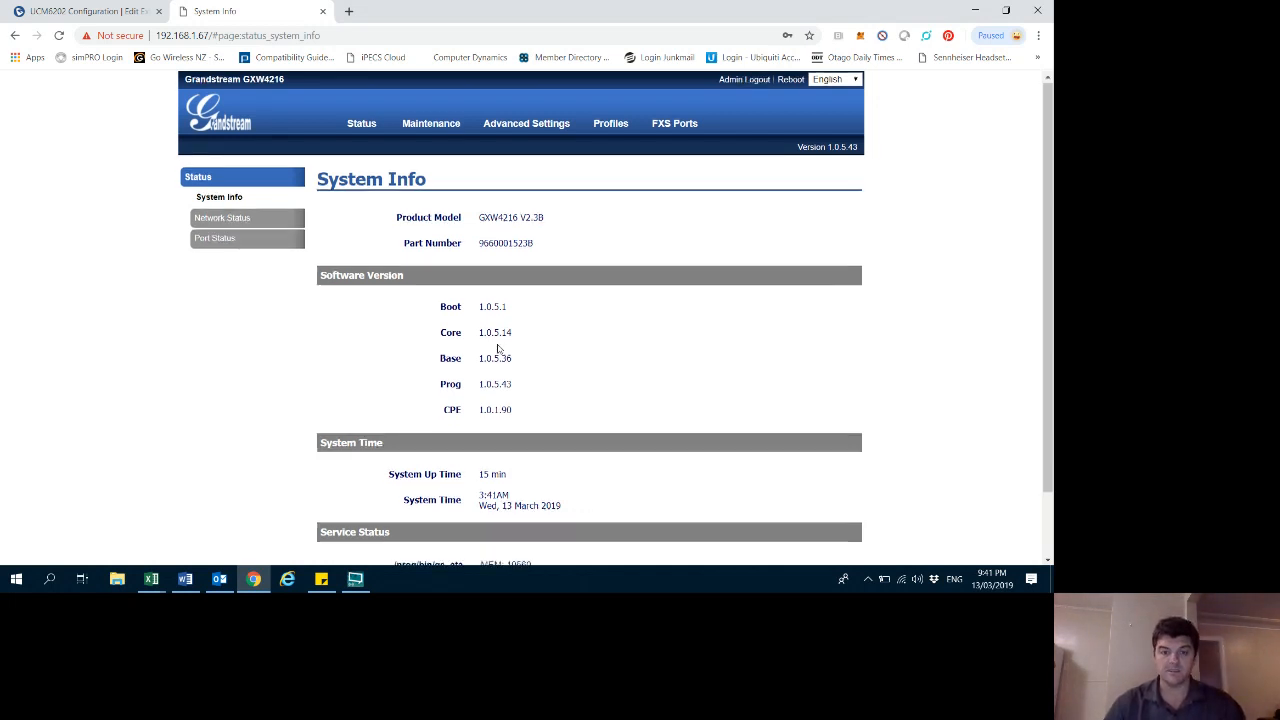
- Review the gateway's system info, network status and FXS port registration status pages
scroll(502, 330, "down", 1)
scroll(263, 271, "up", 1)
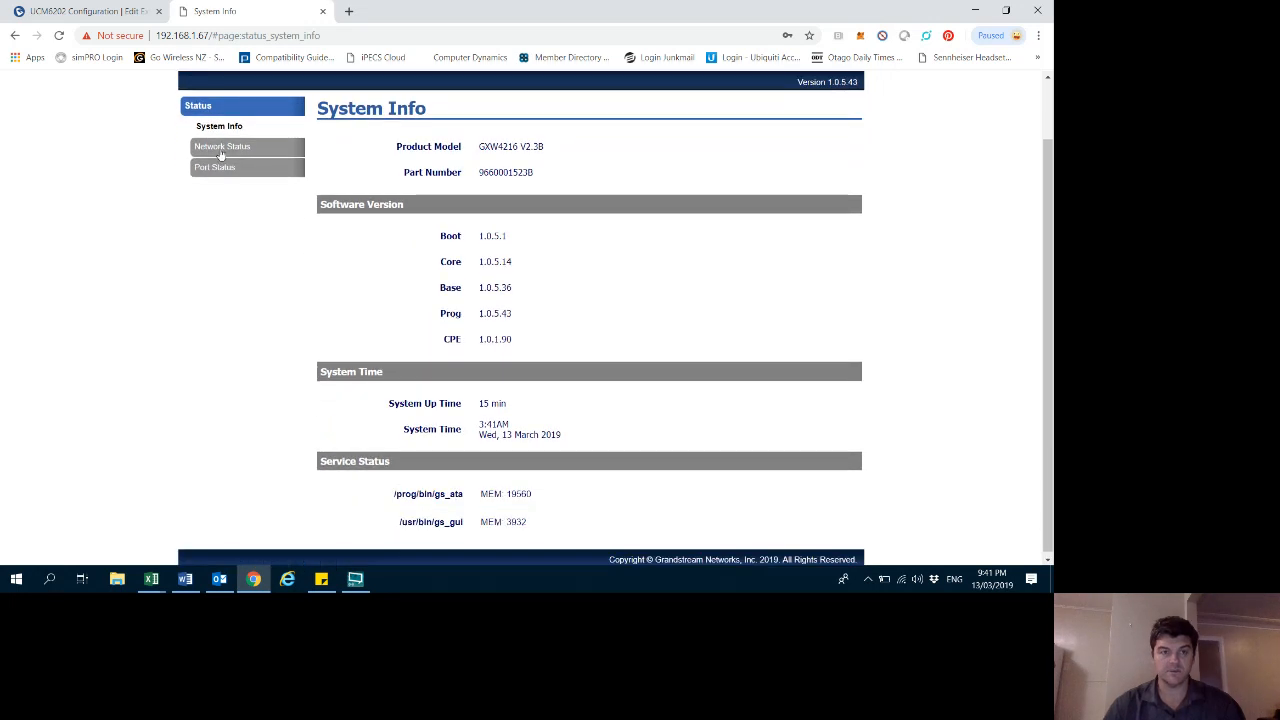
left_click(220, 153)
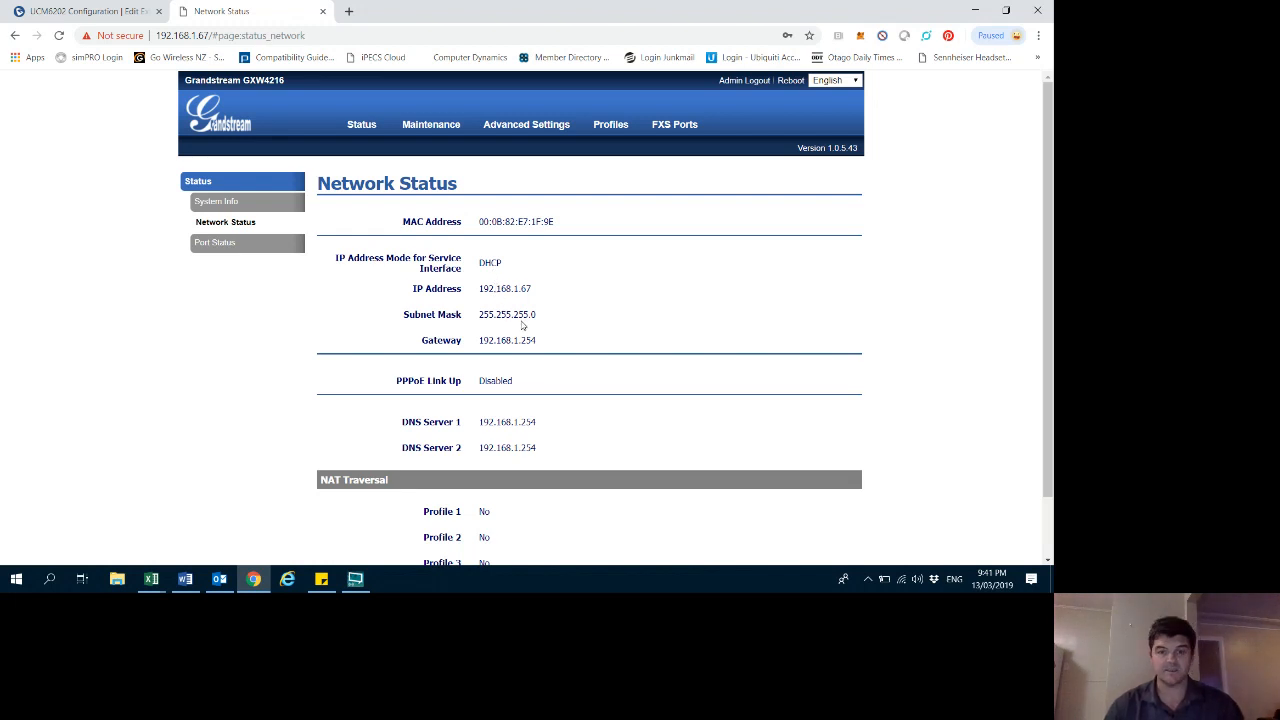
left_click(215, 247)
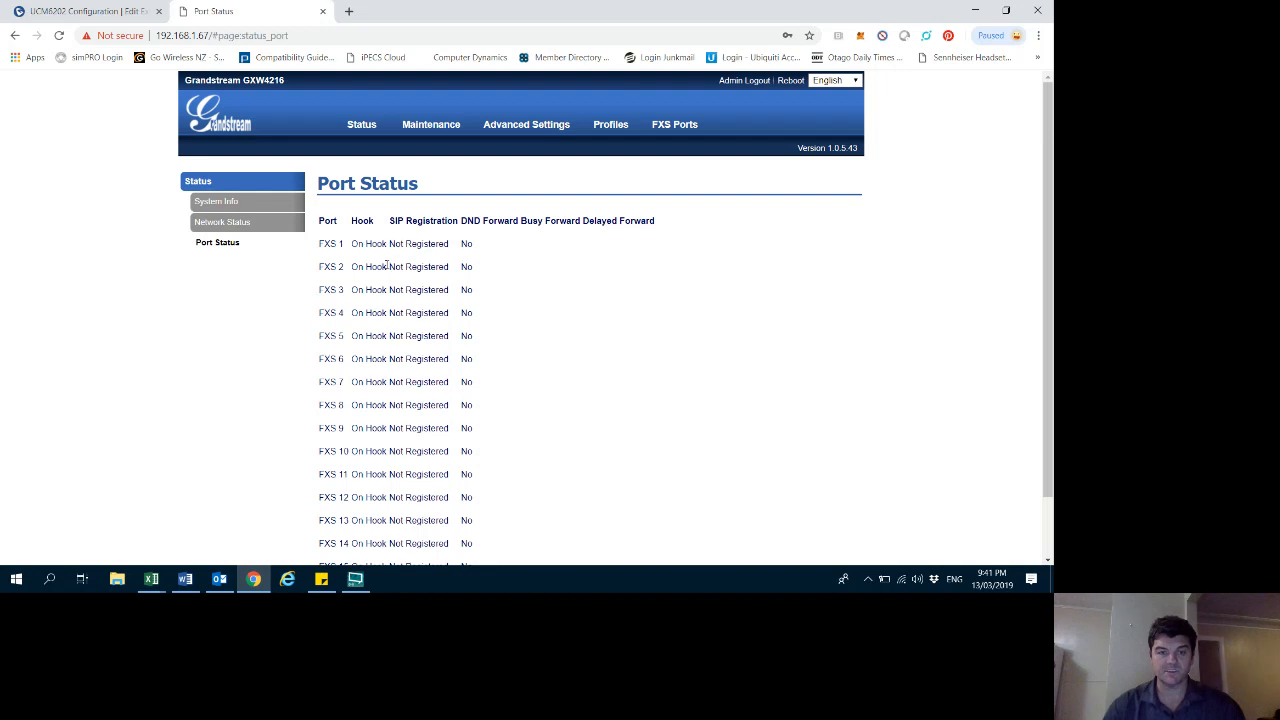
left_click_drag(396, 244, 461, 222)
left_click(409, 227)
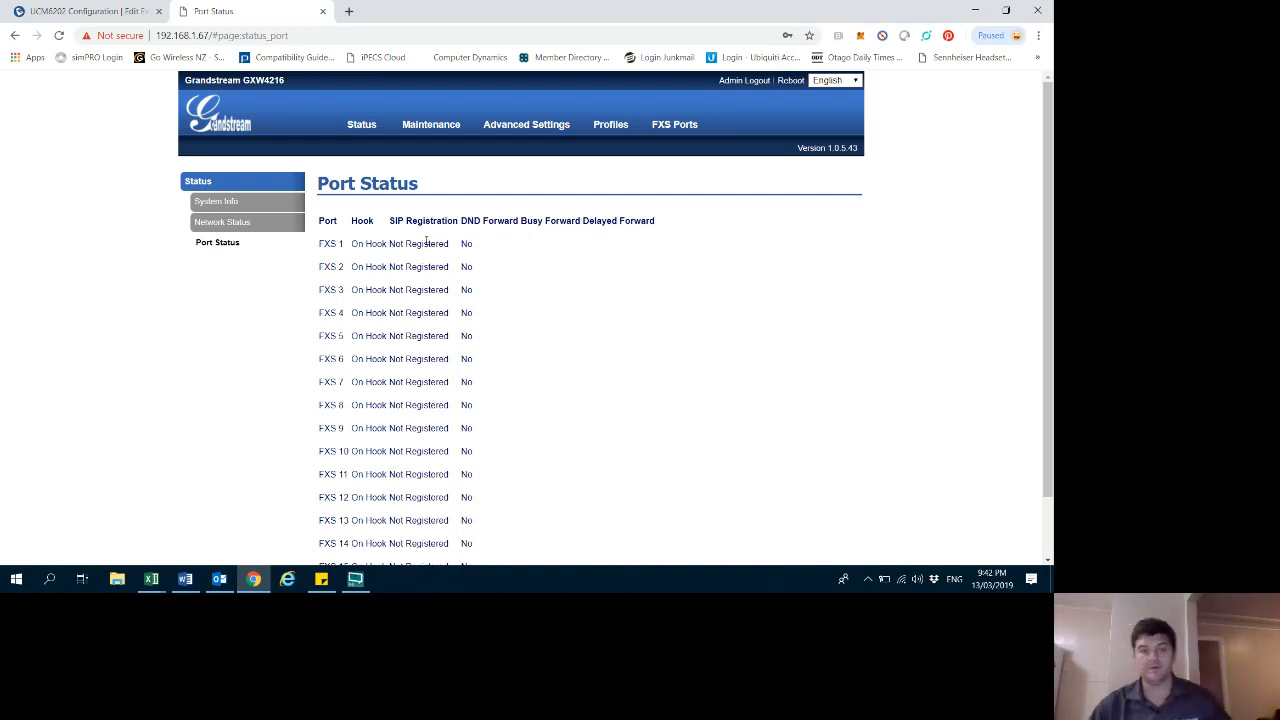
- Set Profile 1's SIP server to 192.168.1.230 with 192.168.1.230 as primary outbound proxy, and save and apply
mouse_move(527, 133)
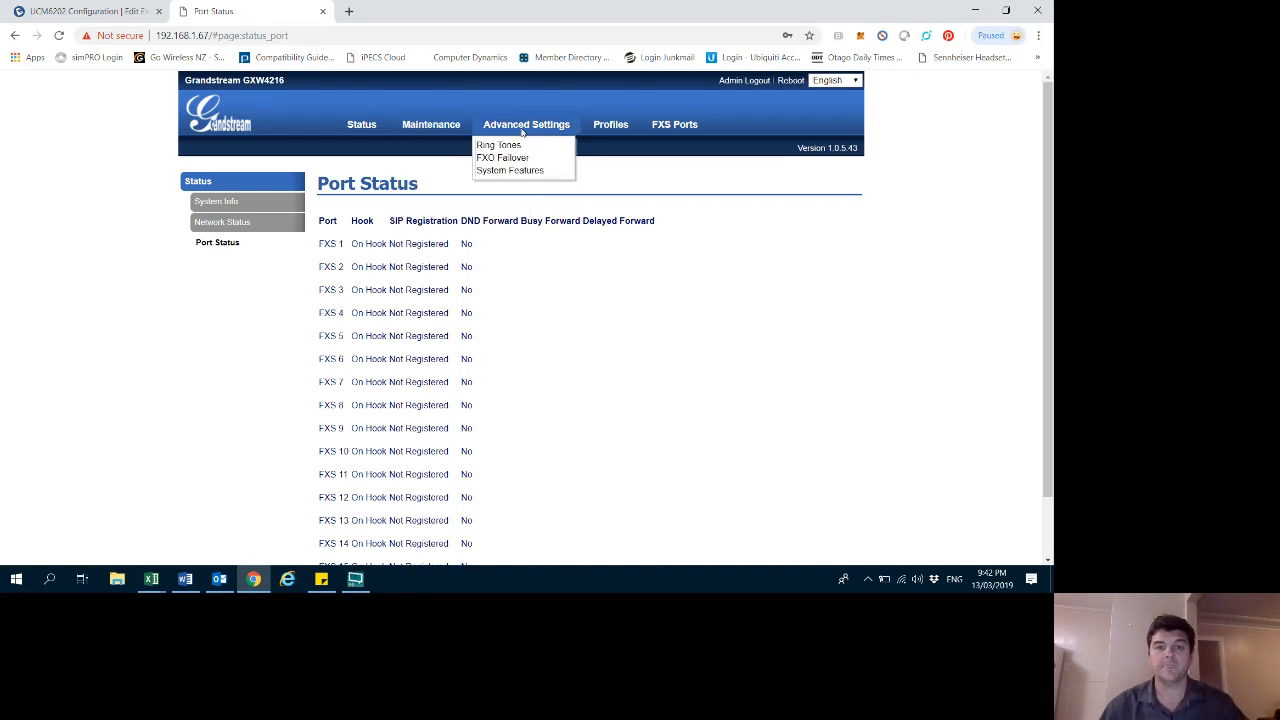
mouse_move(430, 131)
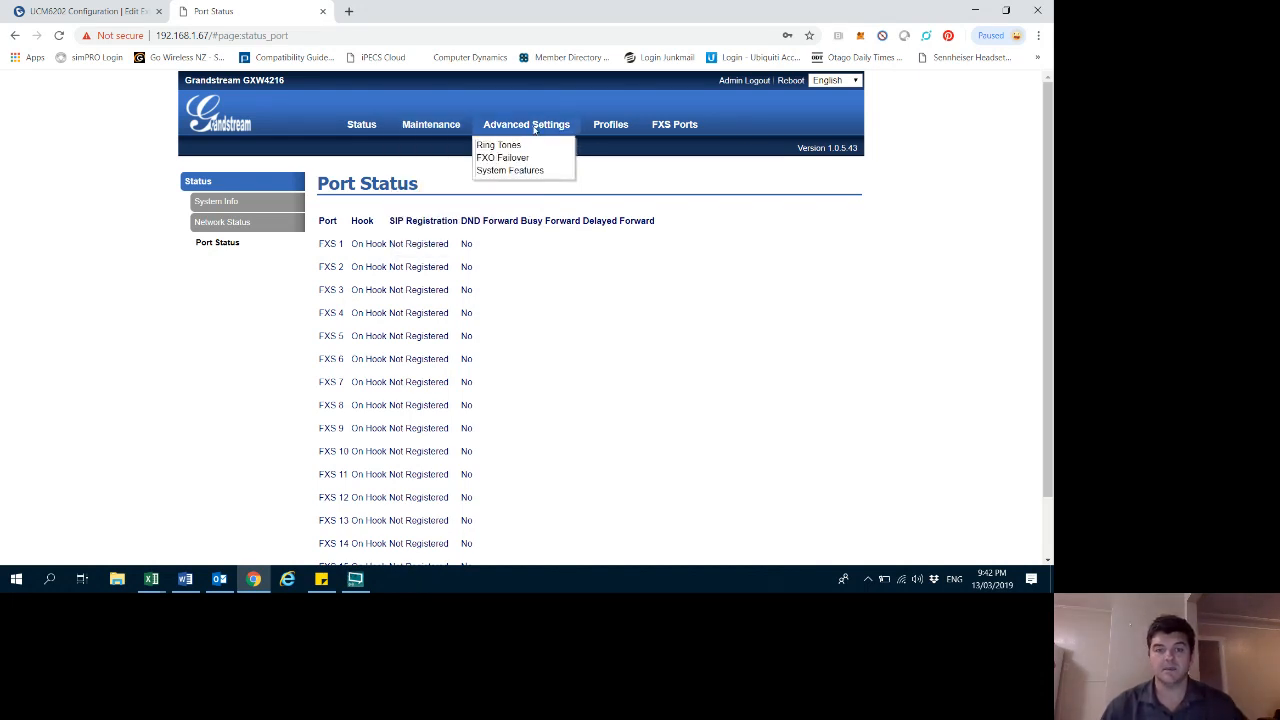
mouse_move(602, 130)
mouse_move(628, 149)
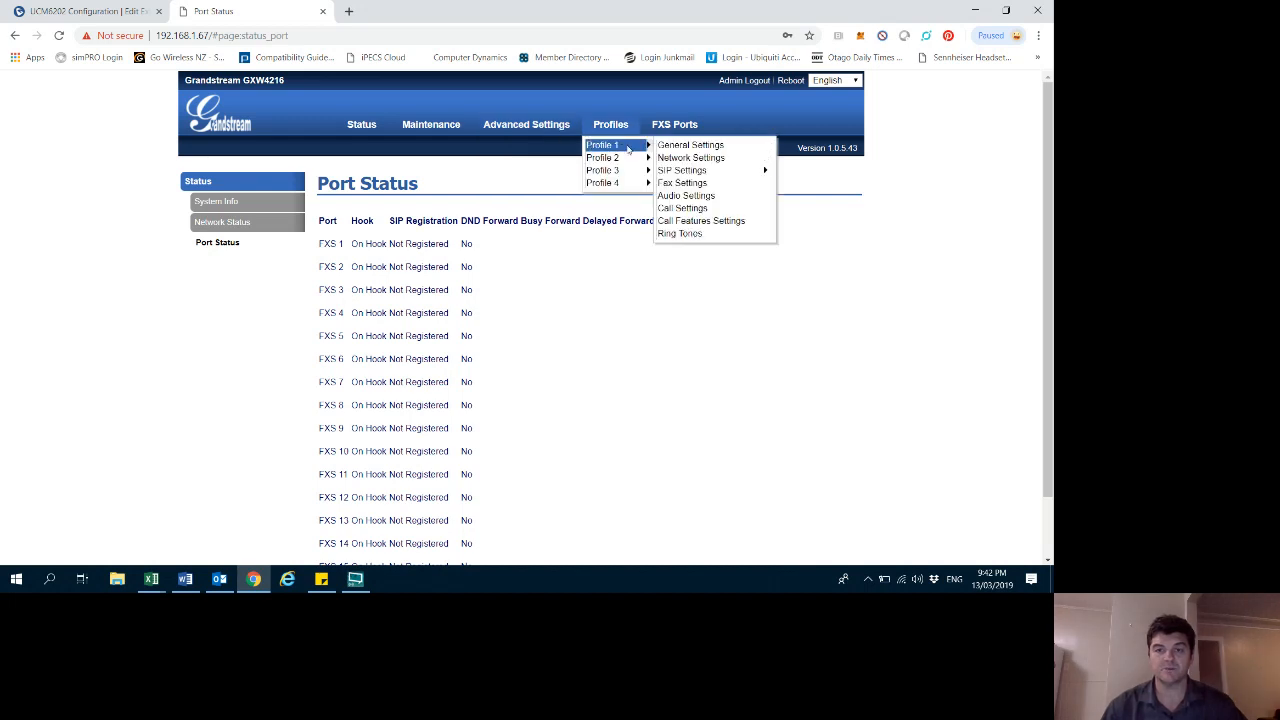
left_click(684, 146)
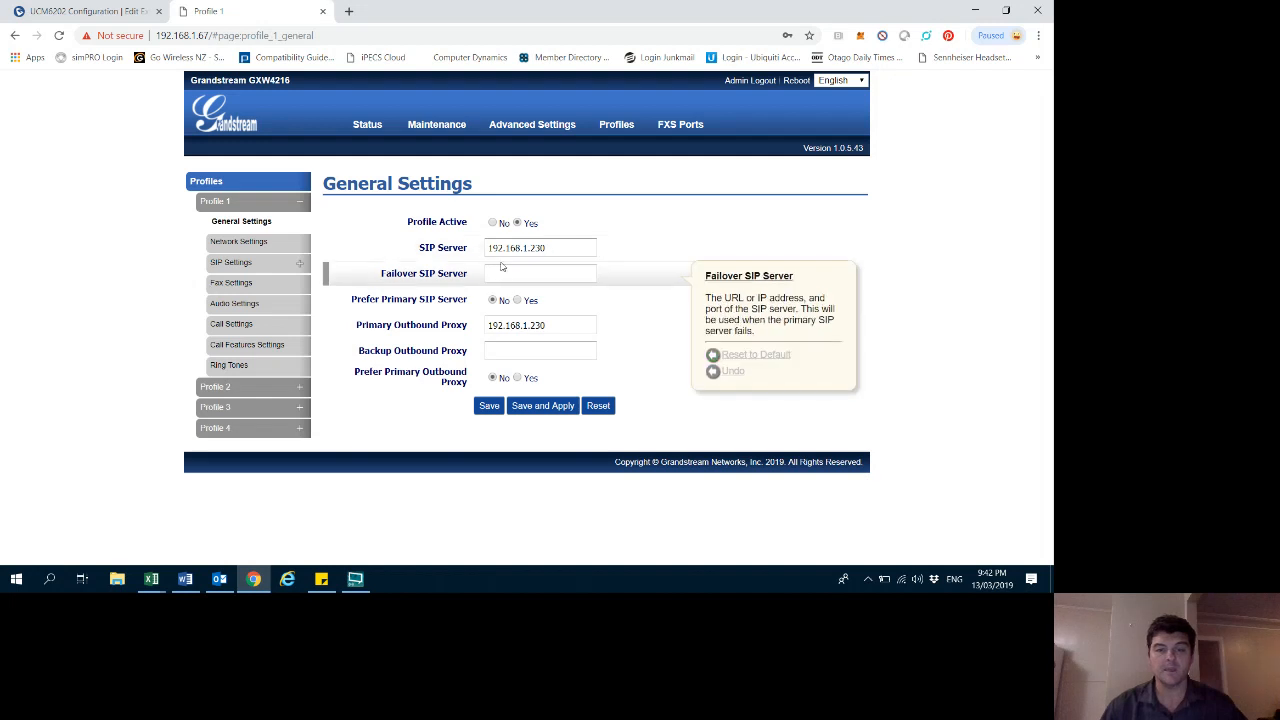
left_click(555, 248)
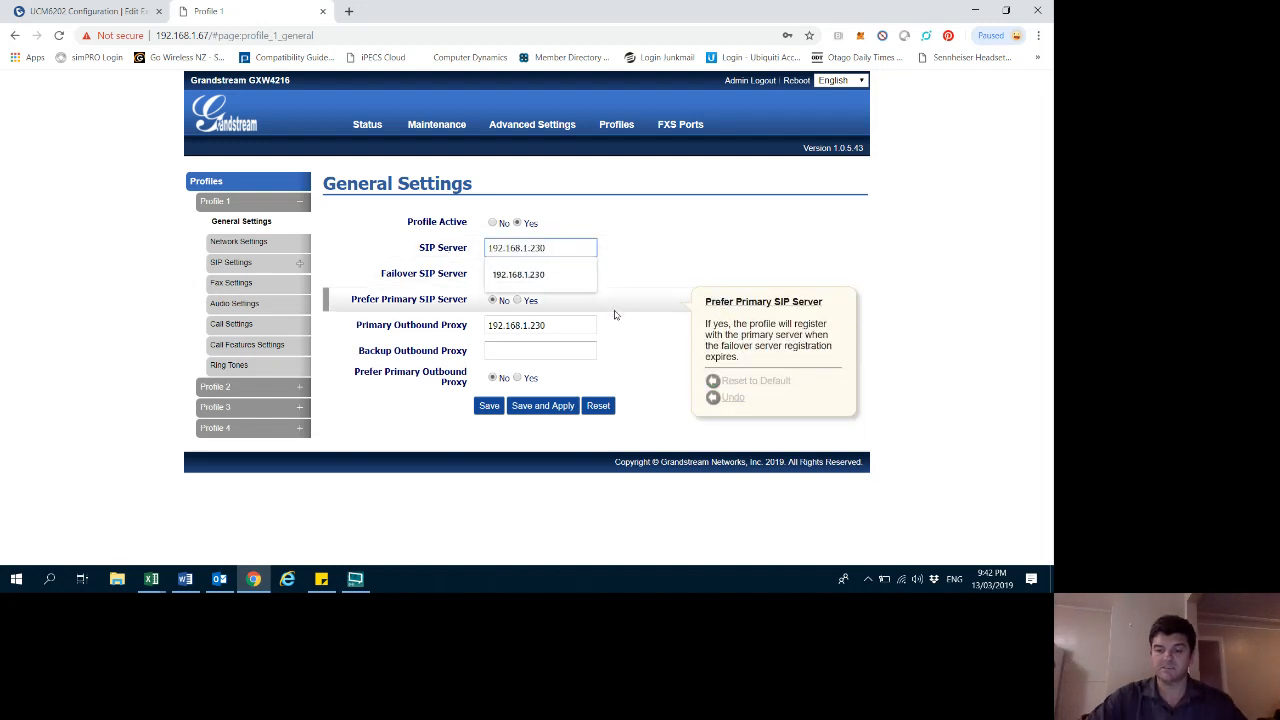
key("BackSpace")
key("BackSpace")
key("BackSpace")
key("BackSpace")
key("BackSpace")
key("BackSpace")
key("BackSpace")
key("BackSpace")
key("BackSpace")
key("BackSpace")
key("BackSpace")
key("BackSpace")
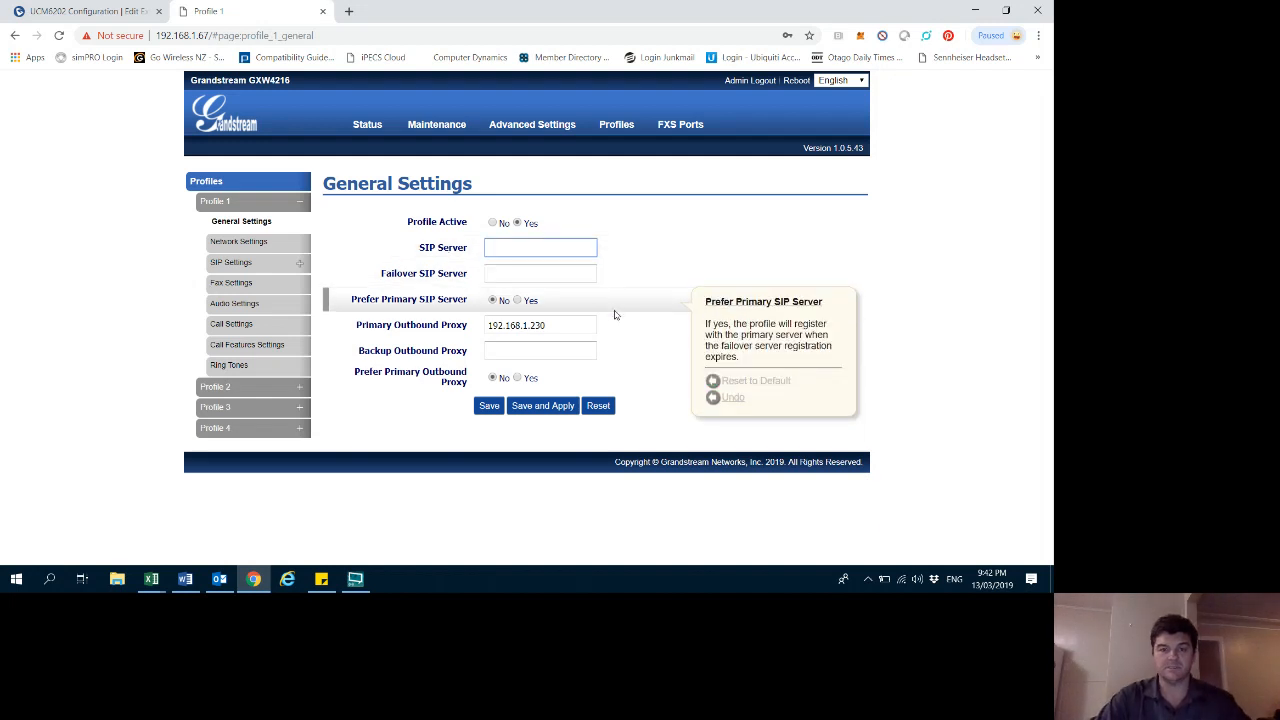
left_click(498, 250)
type("19")
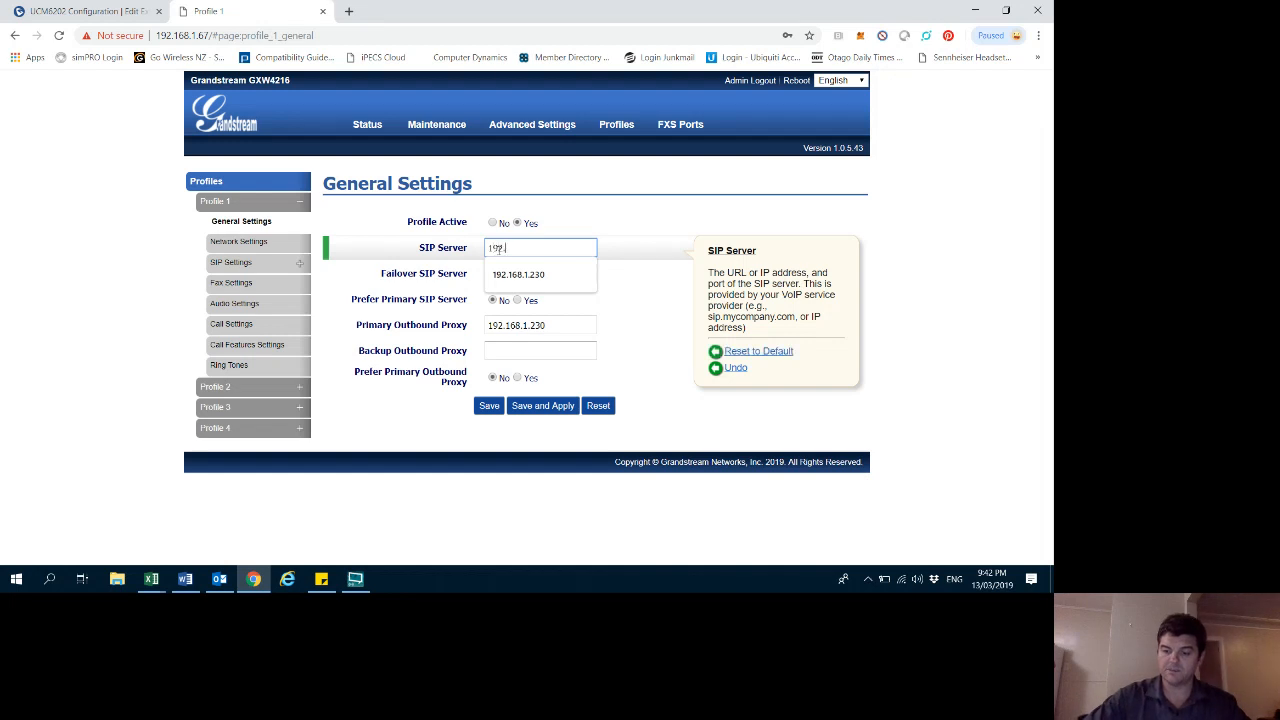
type("2.168.1.230")
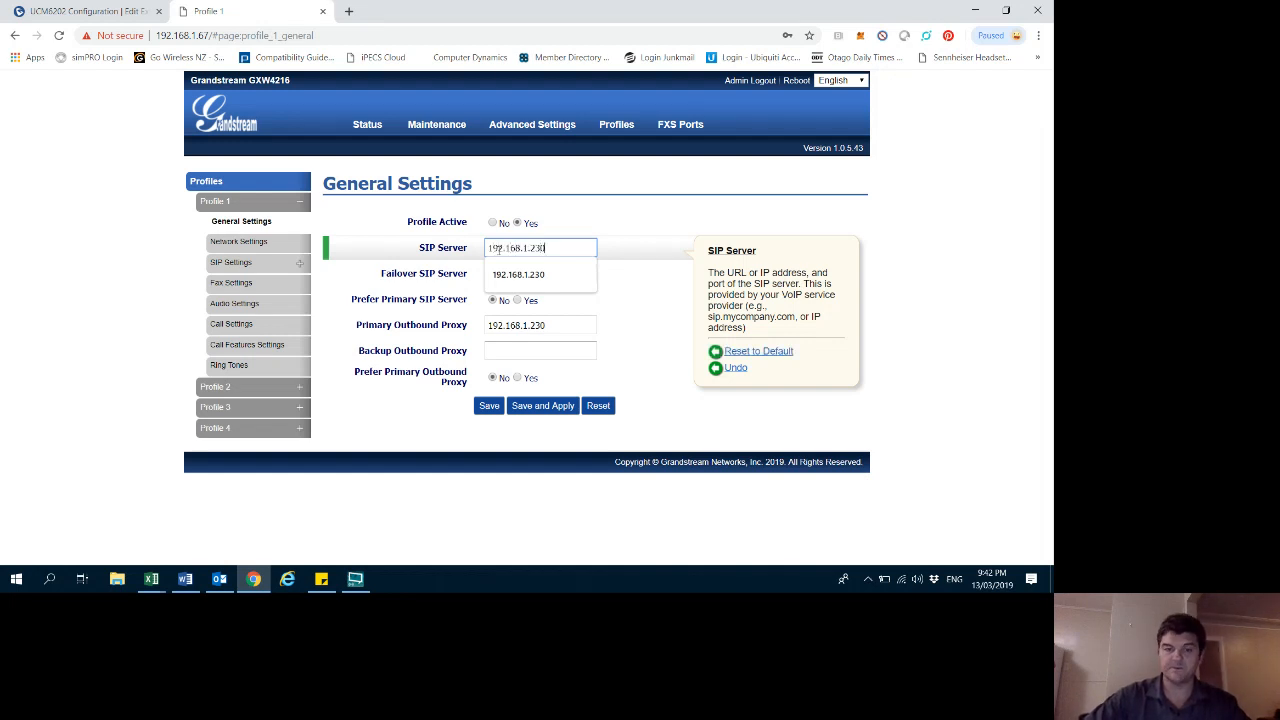
left_click(664, 272)
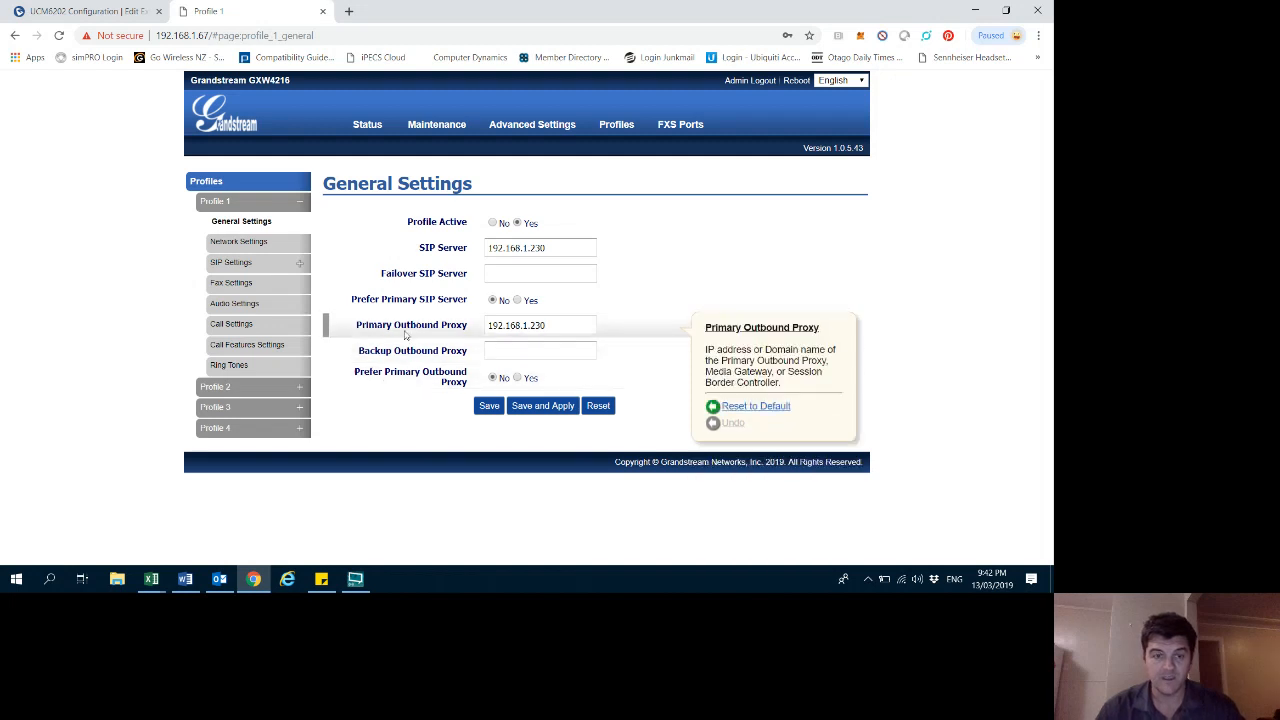
left_click_drag(557, 329, 481, 330)
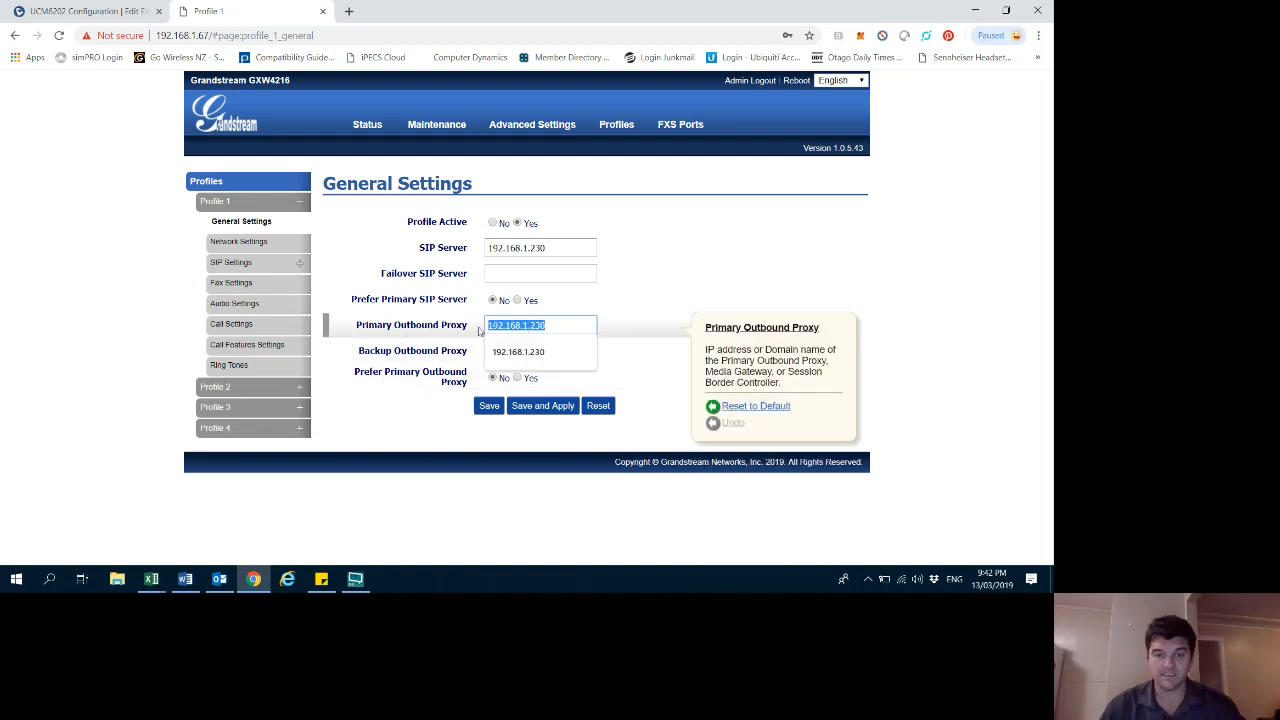
left_click(591, 301)
left_click(542, 407)
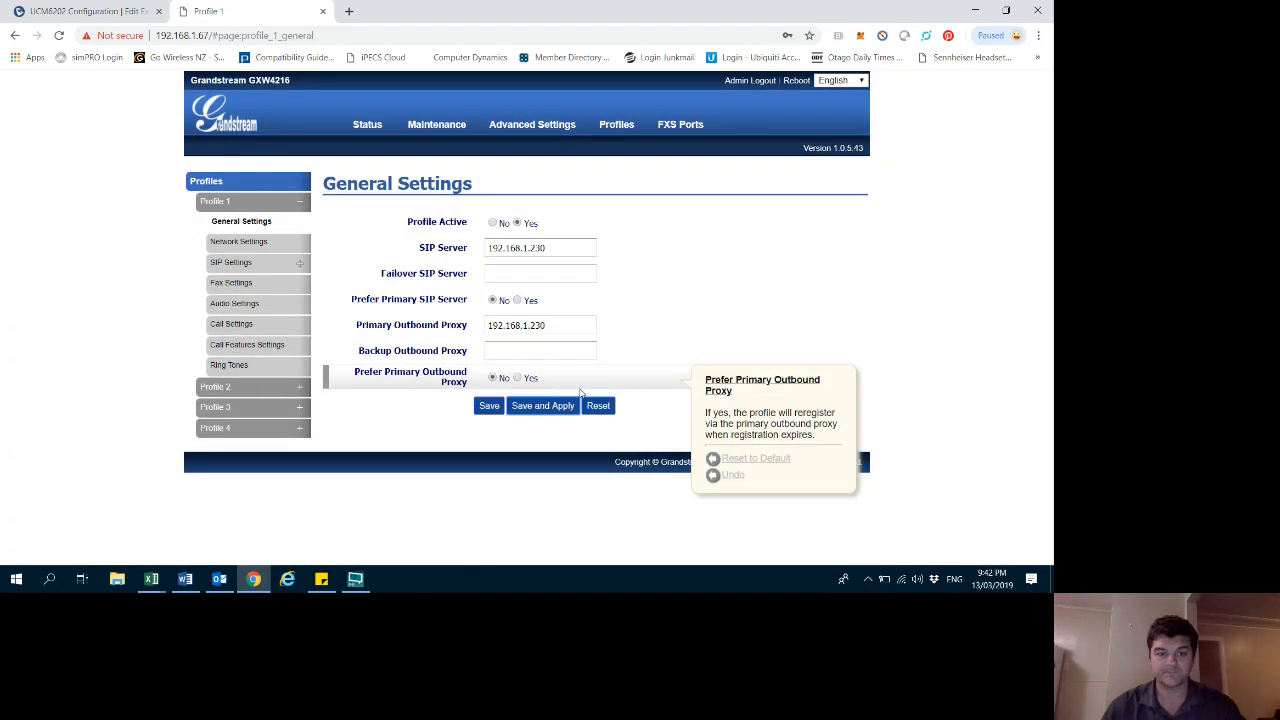
- Review Profile 1's network, SIP basic and session timer settings, returning to its general settings
left_click(241, 242)
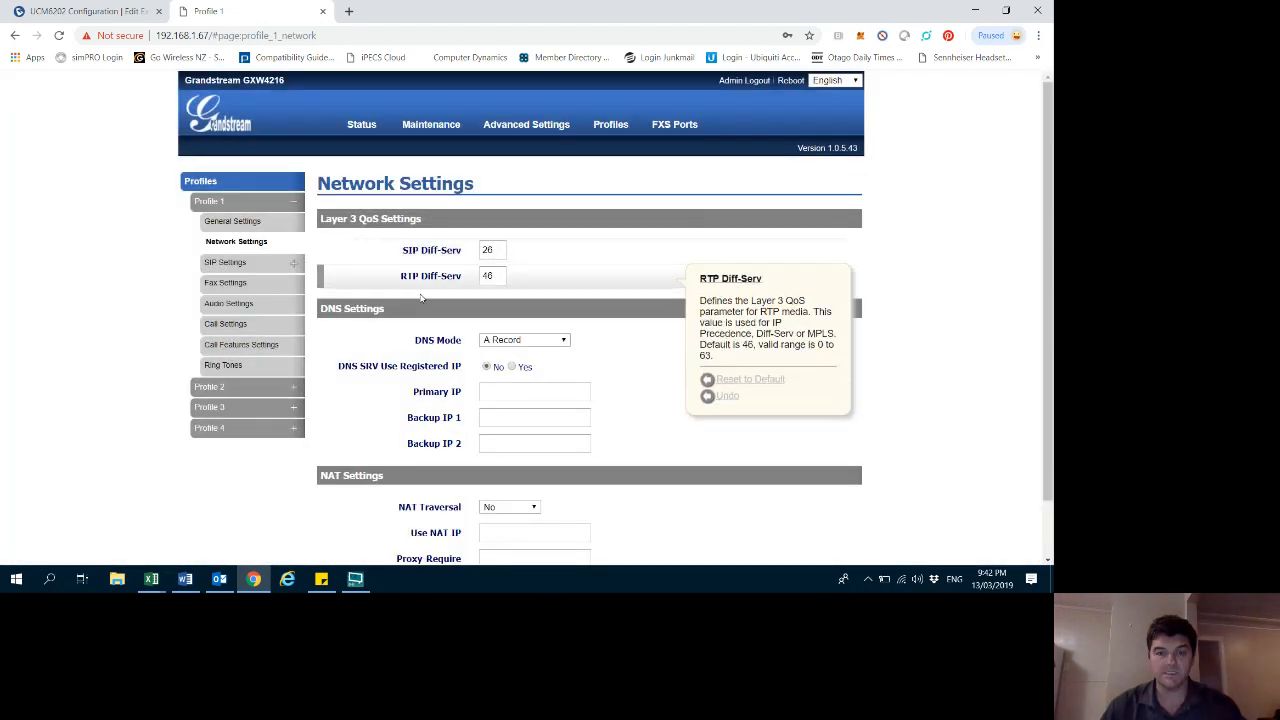
scroll(577, 390, "down", 1)
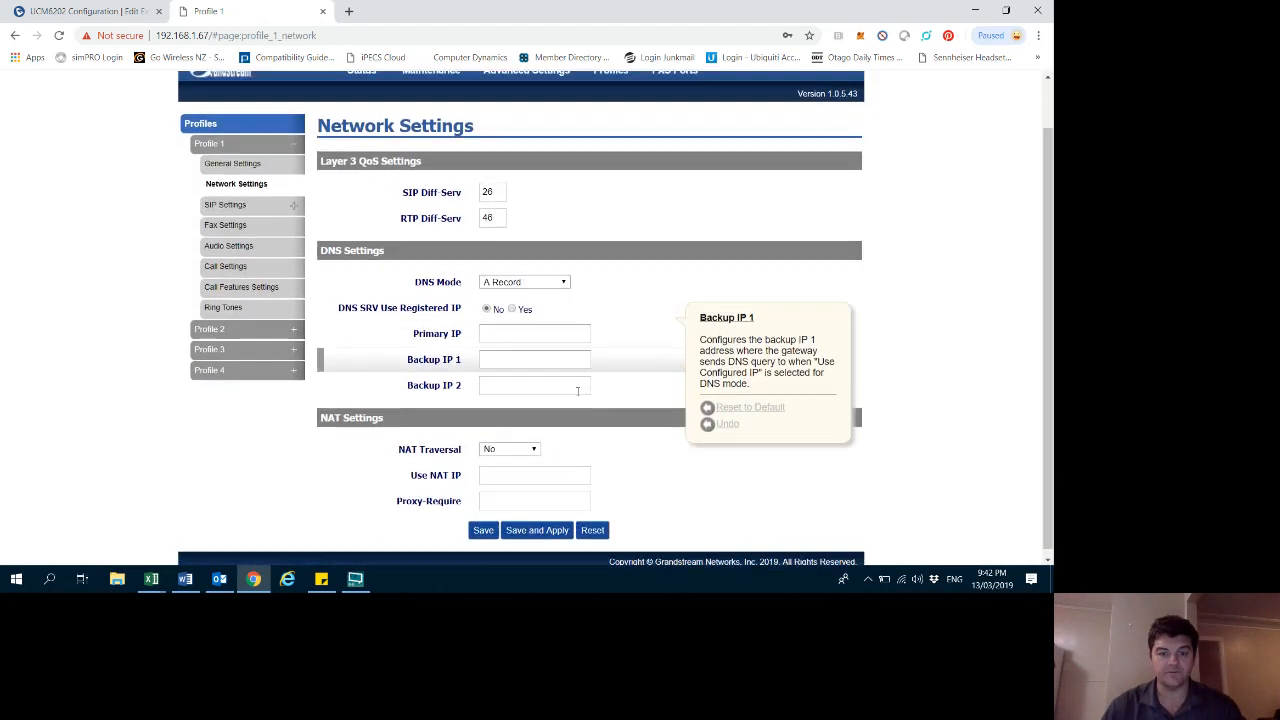
left_click(214, 200)
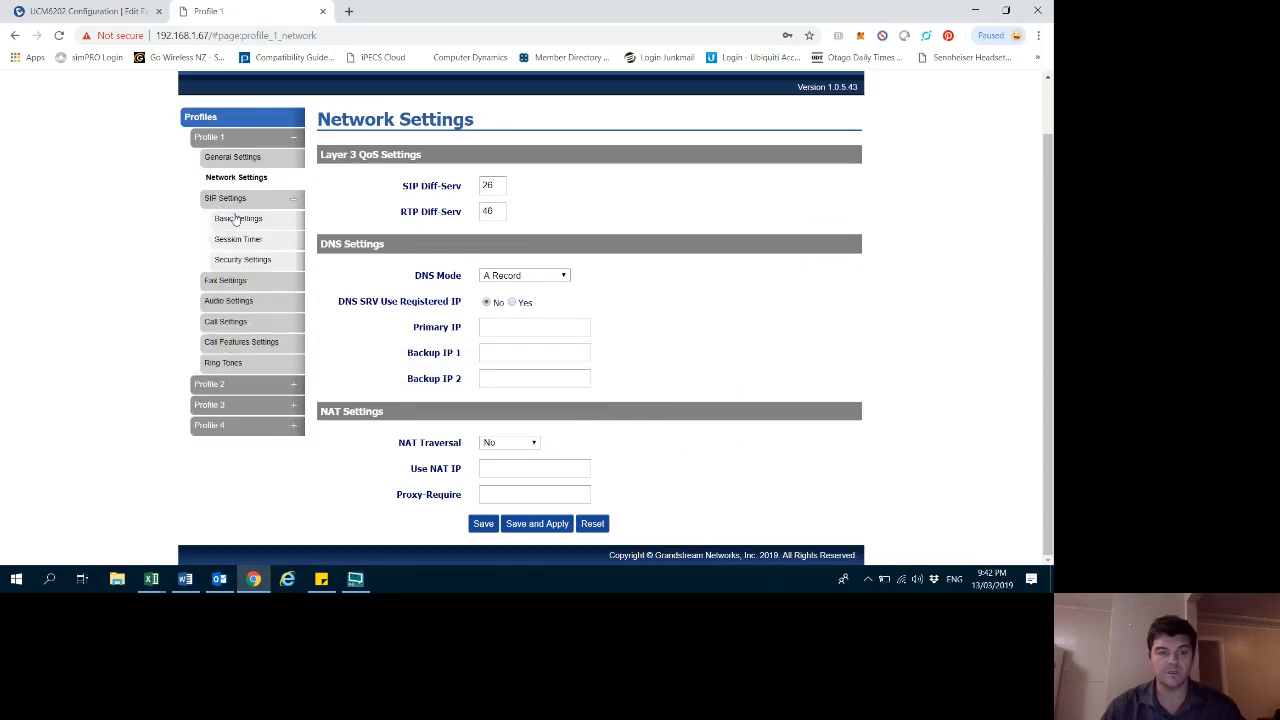
left_click(237, 218)
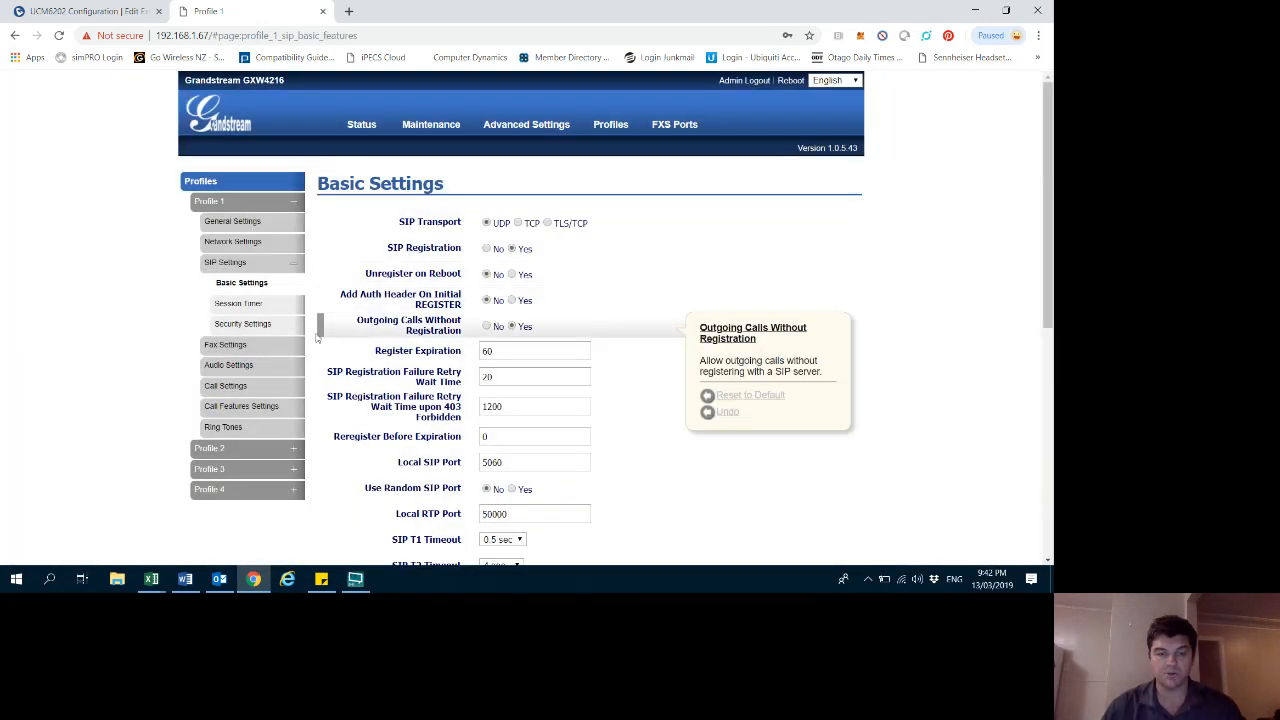
left_click(238, 305)
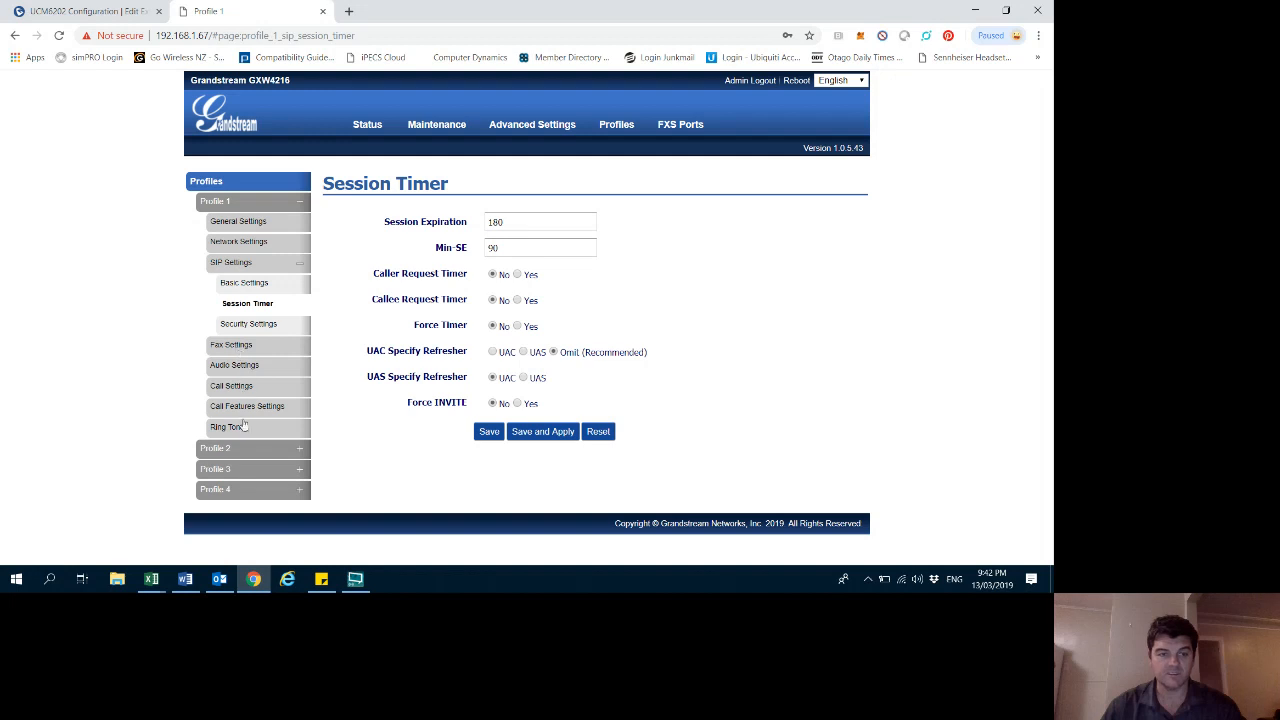
left_click(231, 224)
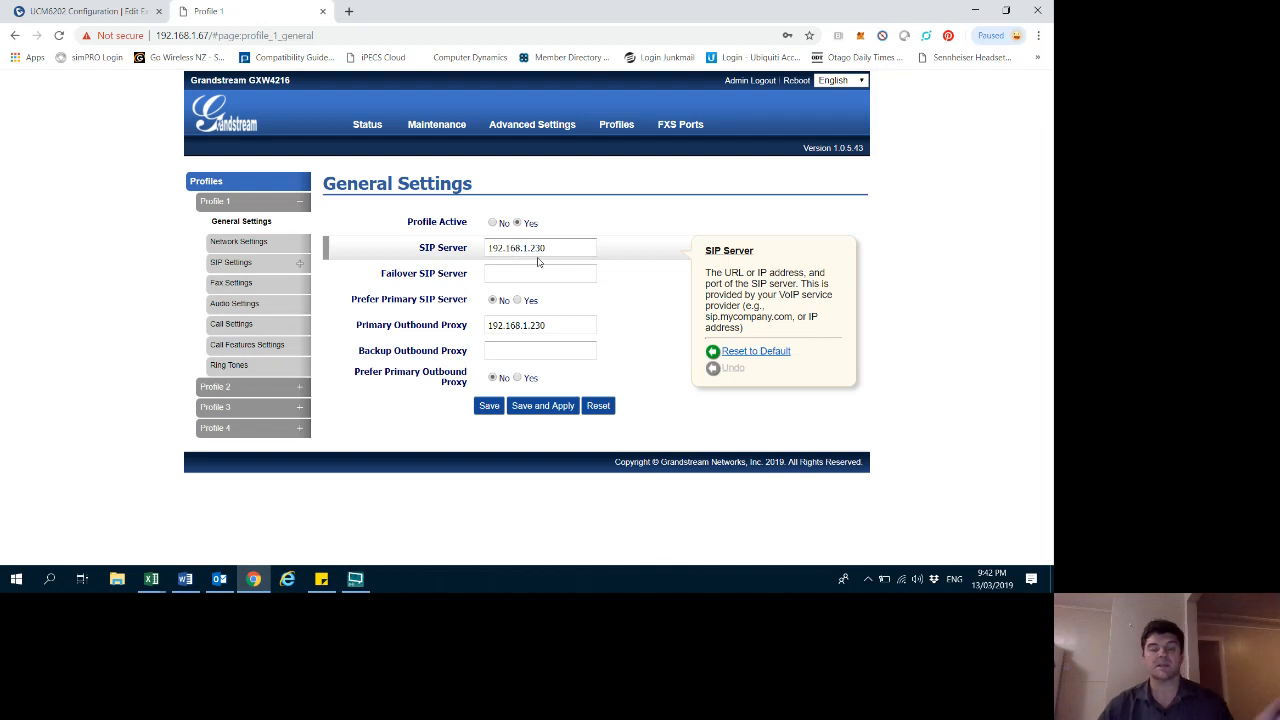
- Open the gateway's FXS 1–16 port settings page and select FXS 1's SIP user ID field
mouse_move(602, 112)
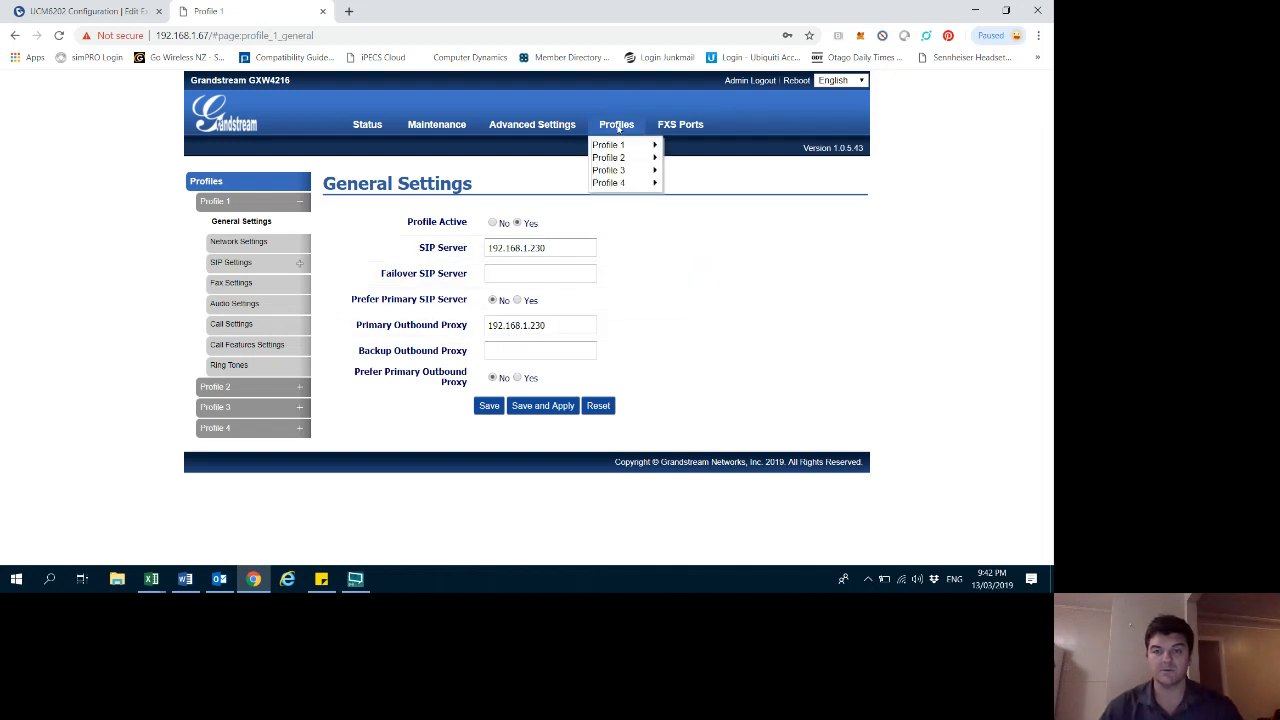
mouse_move(677, 124)
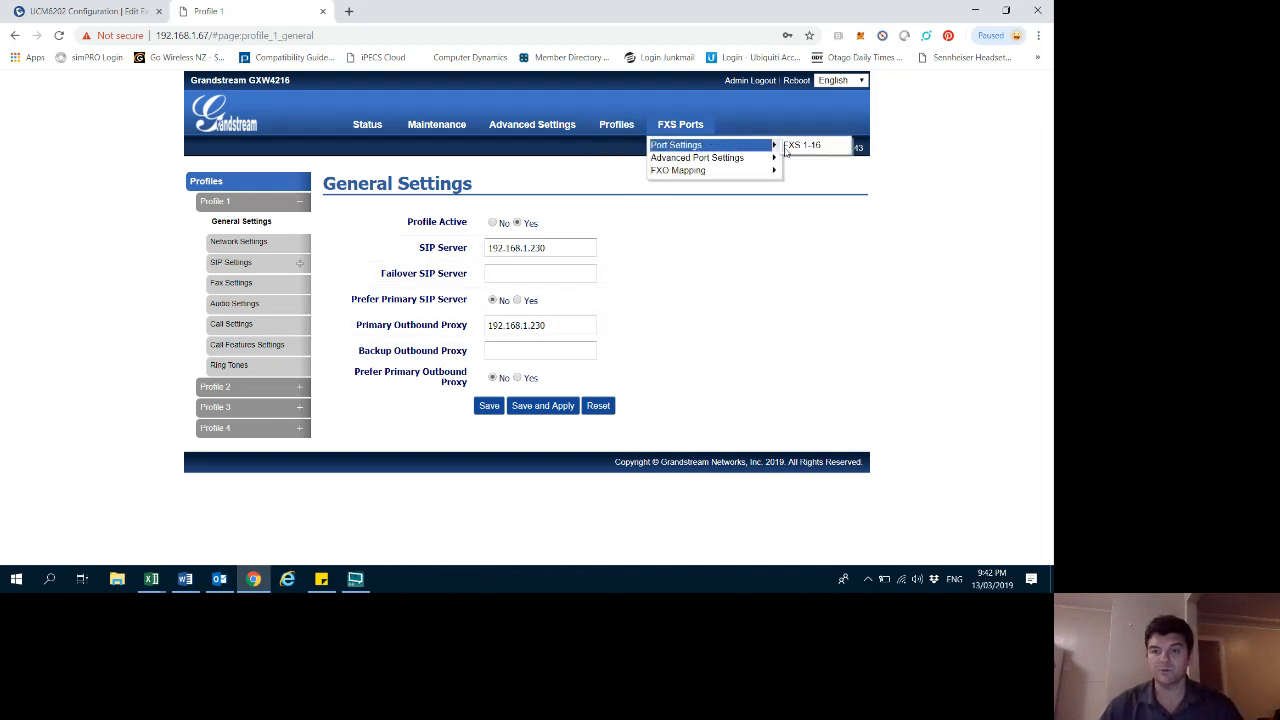
left_click(804, 148)
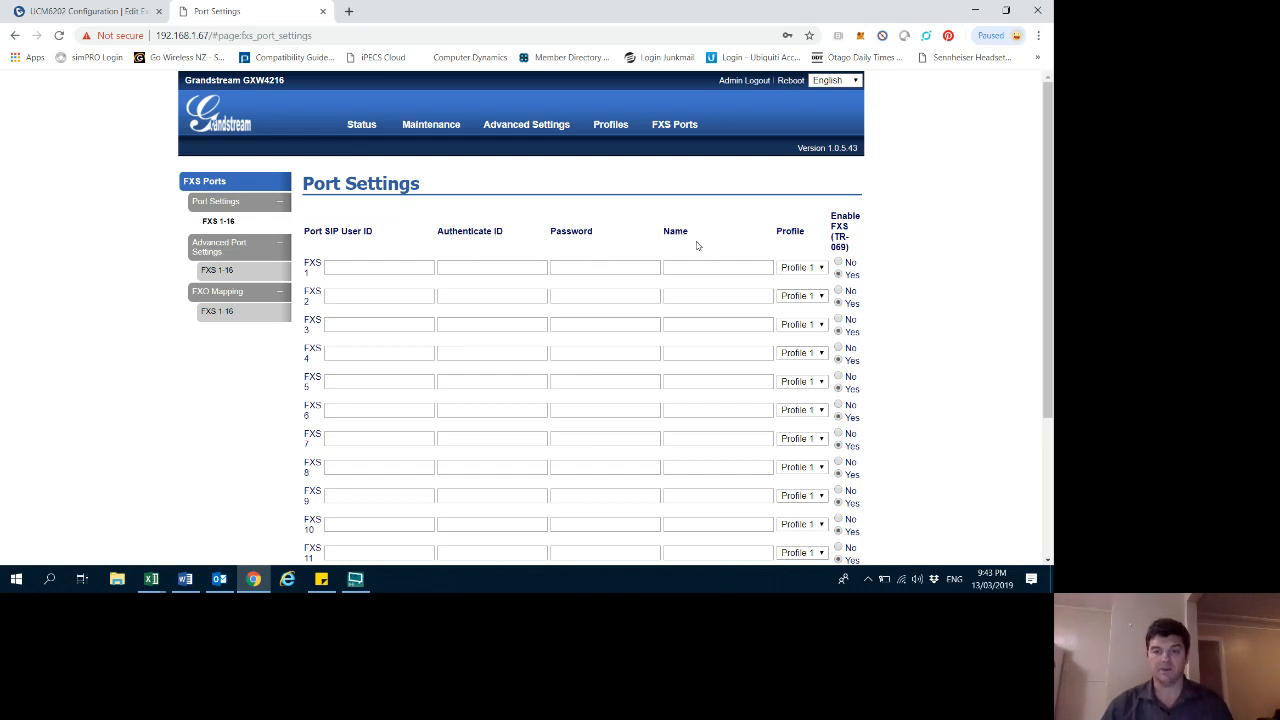
left_click(342, 268)
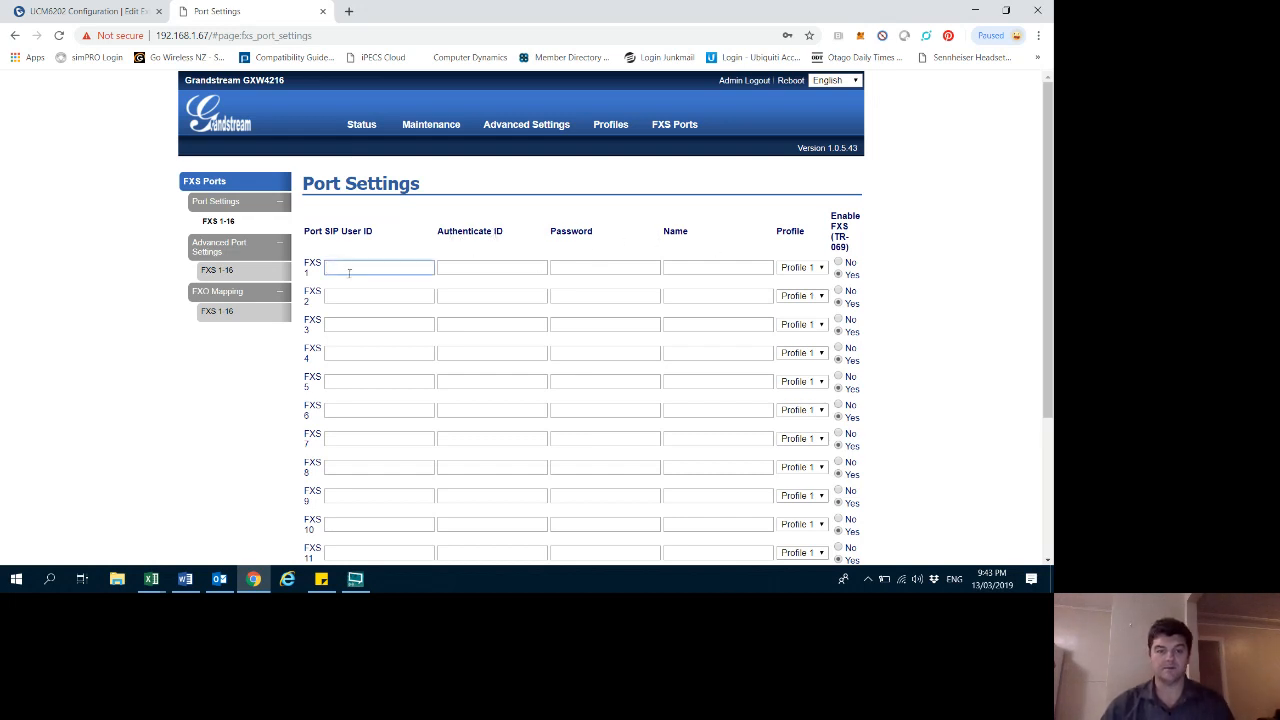
- On the PBX, open extension 1001 for editing and reveal and copy its SIP/IAX password
left_click(88, 12)
left_click(63, 208)
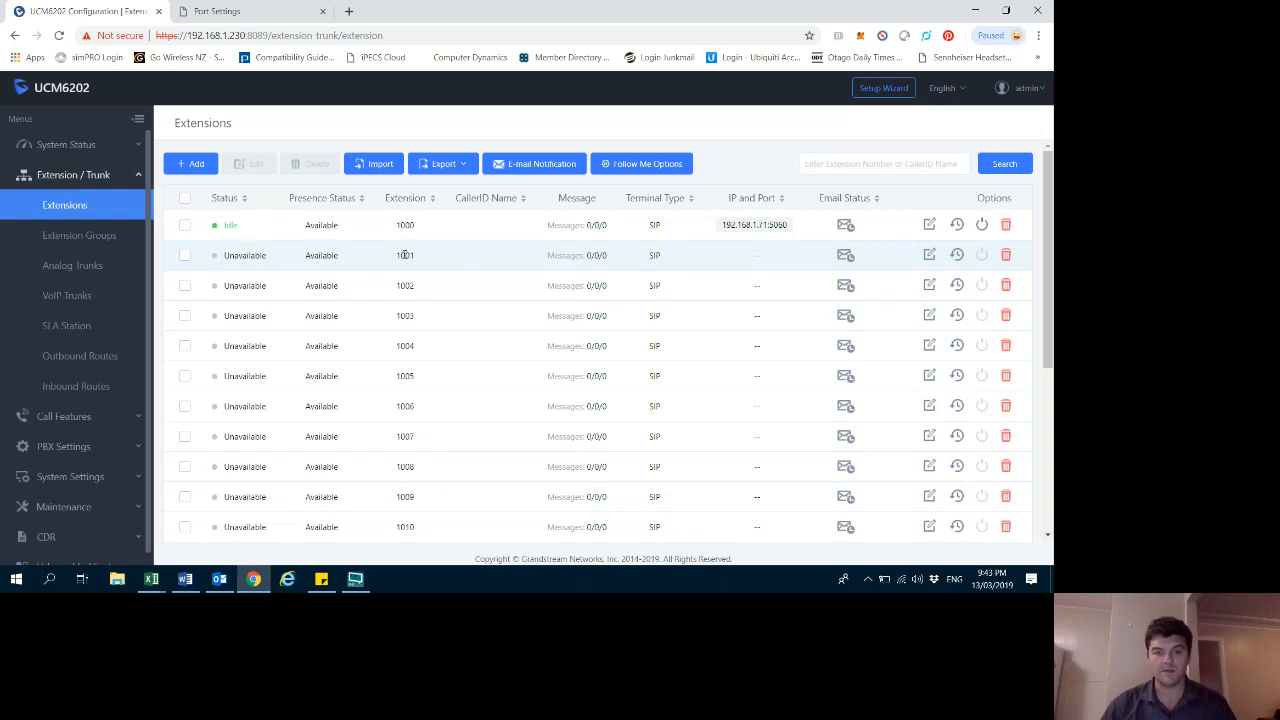
left_click(929, 256)
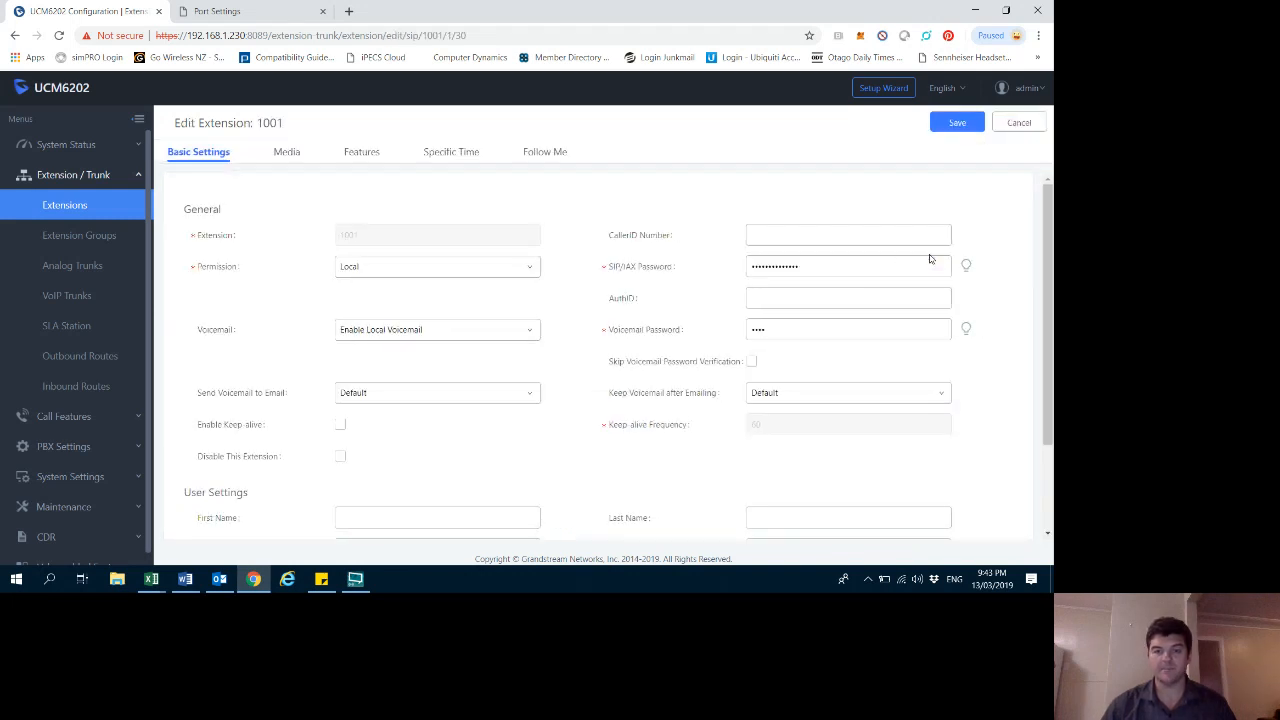
left_click(966, 265)
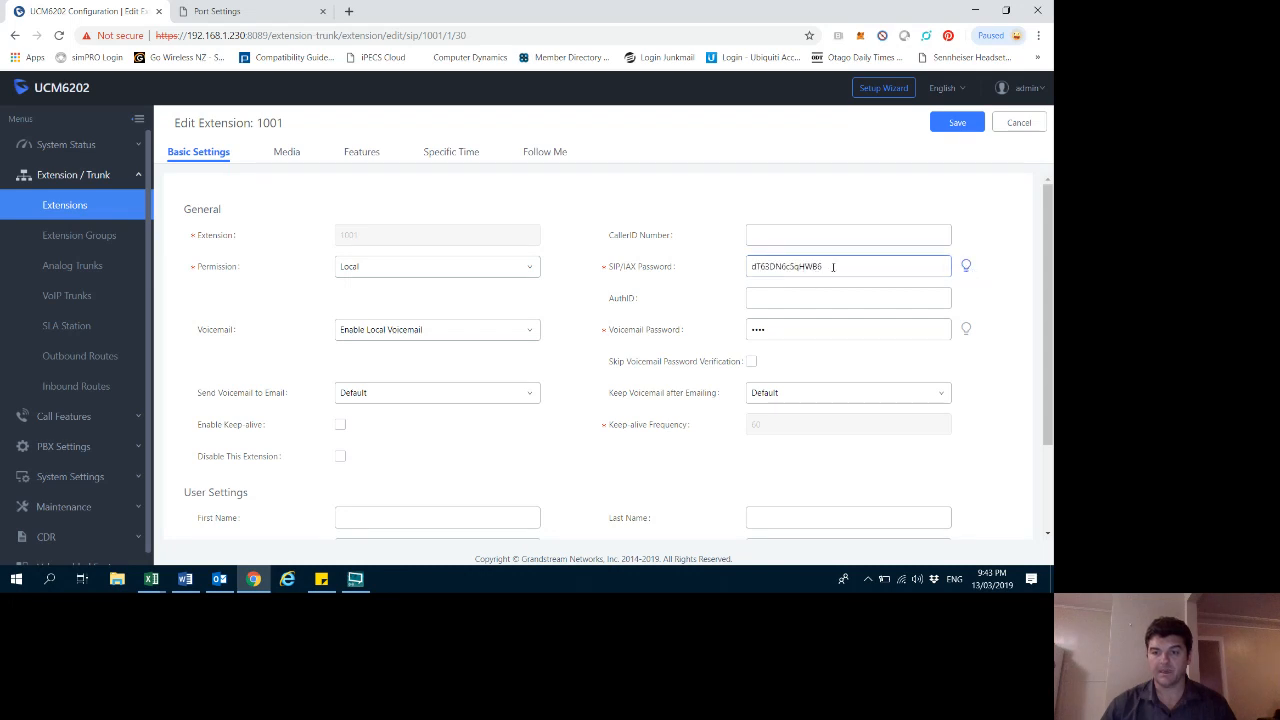
left_click_drag(832, 267, 729, 271)
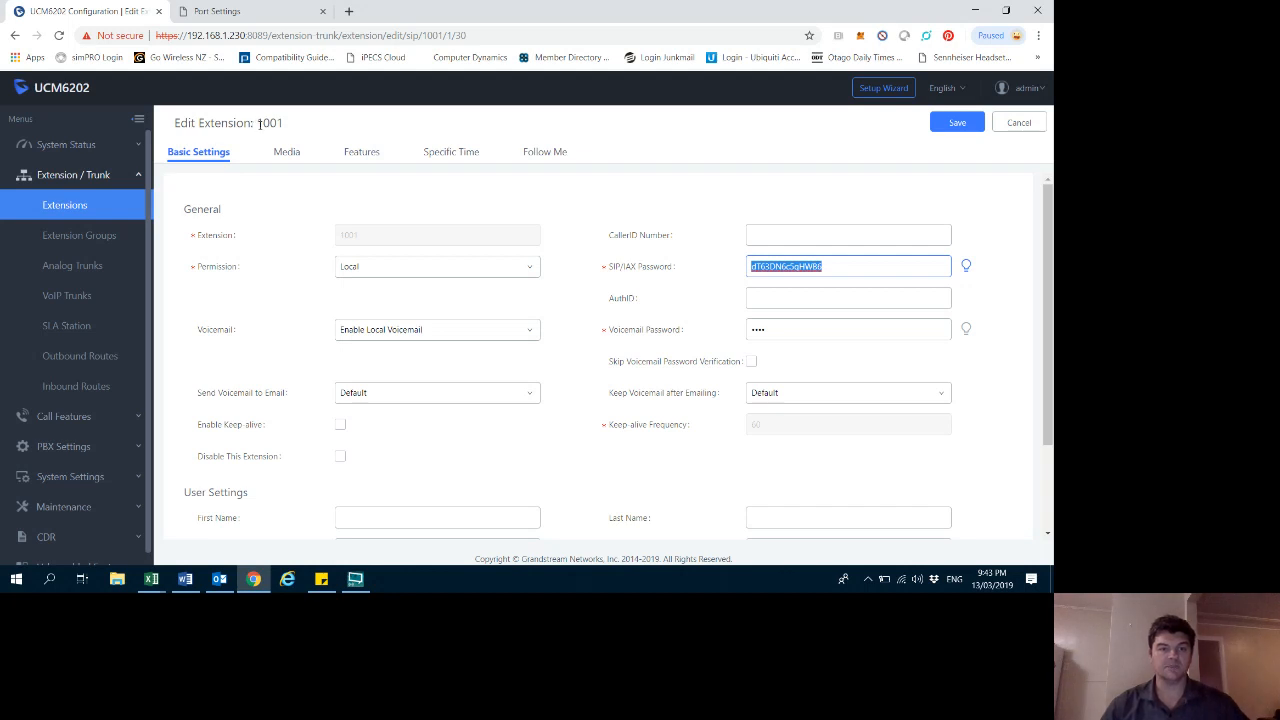
- On the gateway, set FXS 1's port SIP user ID and authenticate ID to 1001
left_click(234, 16)
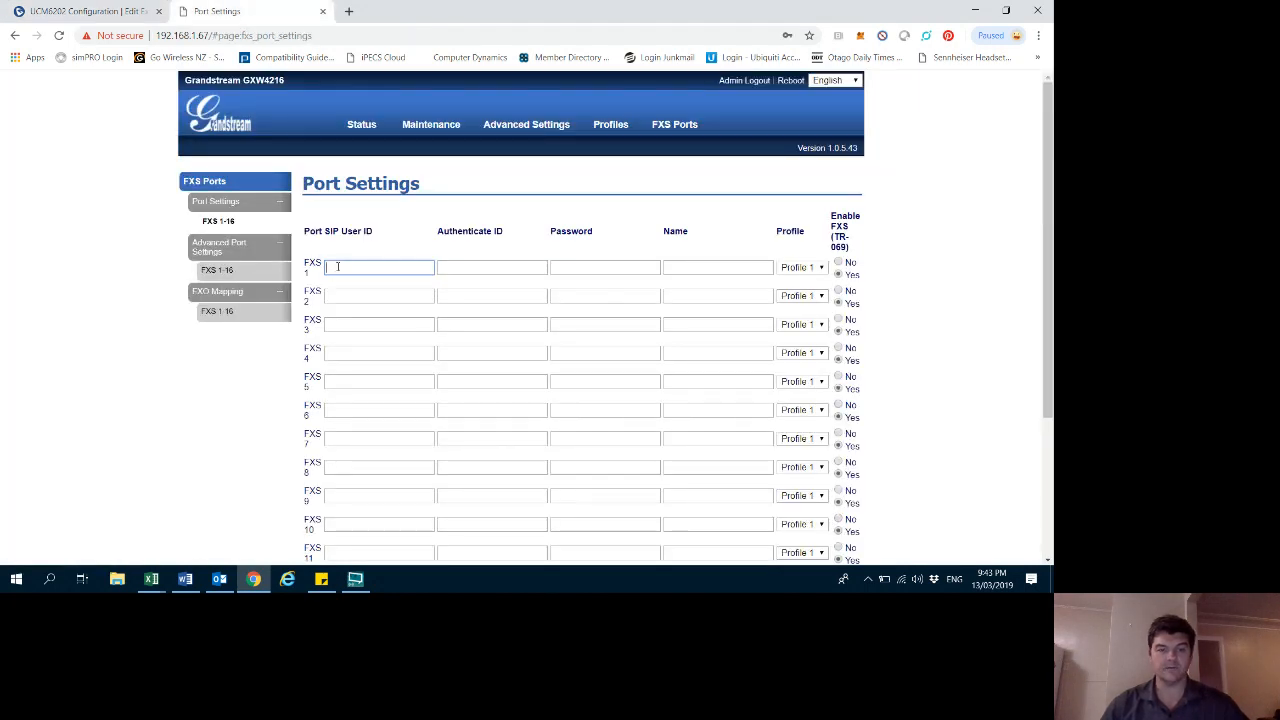
type("1001")
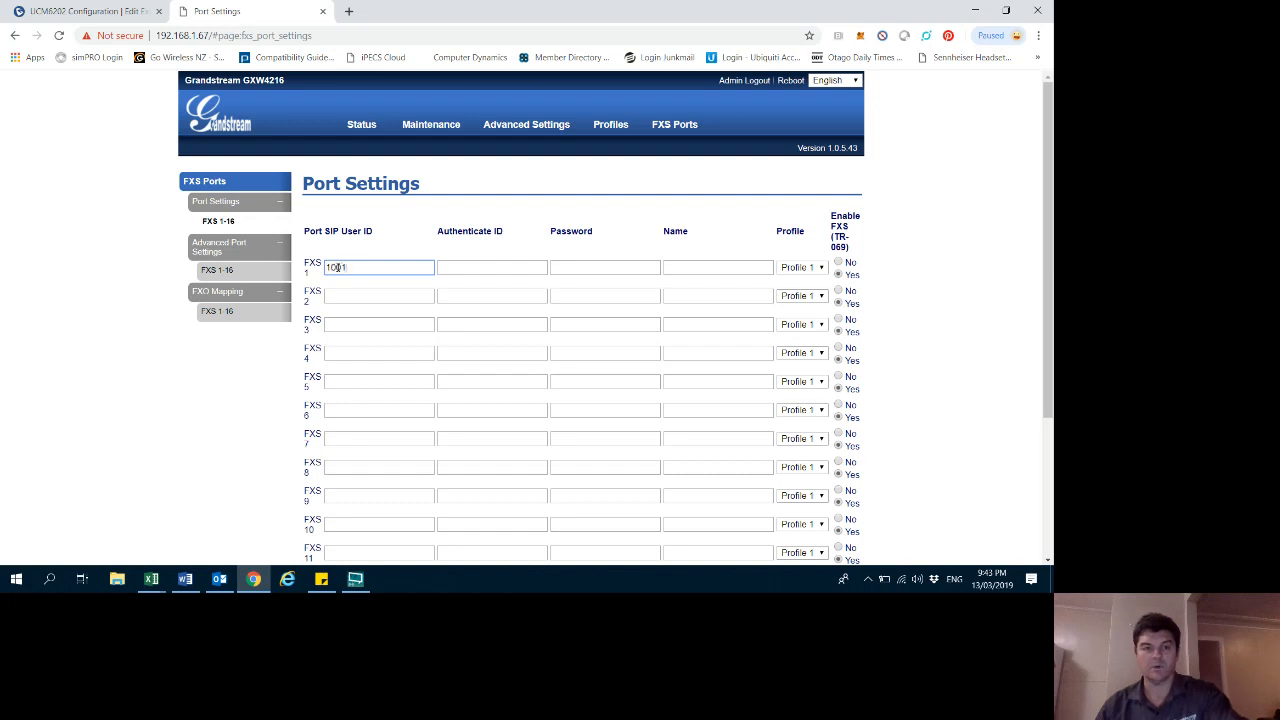
left_click(459, 268)
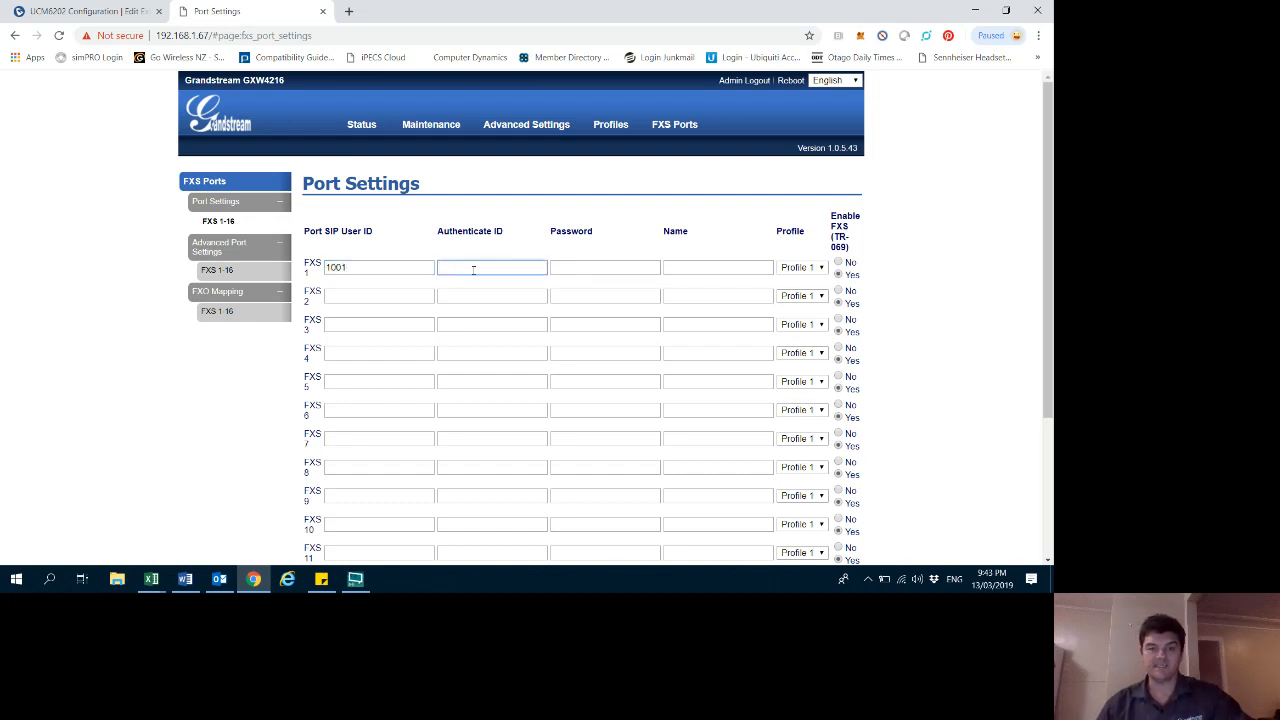
type("1001")
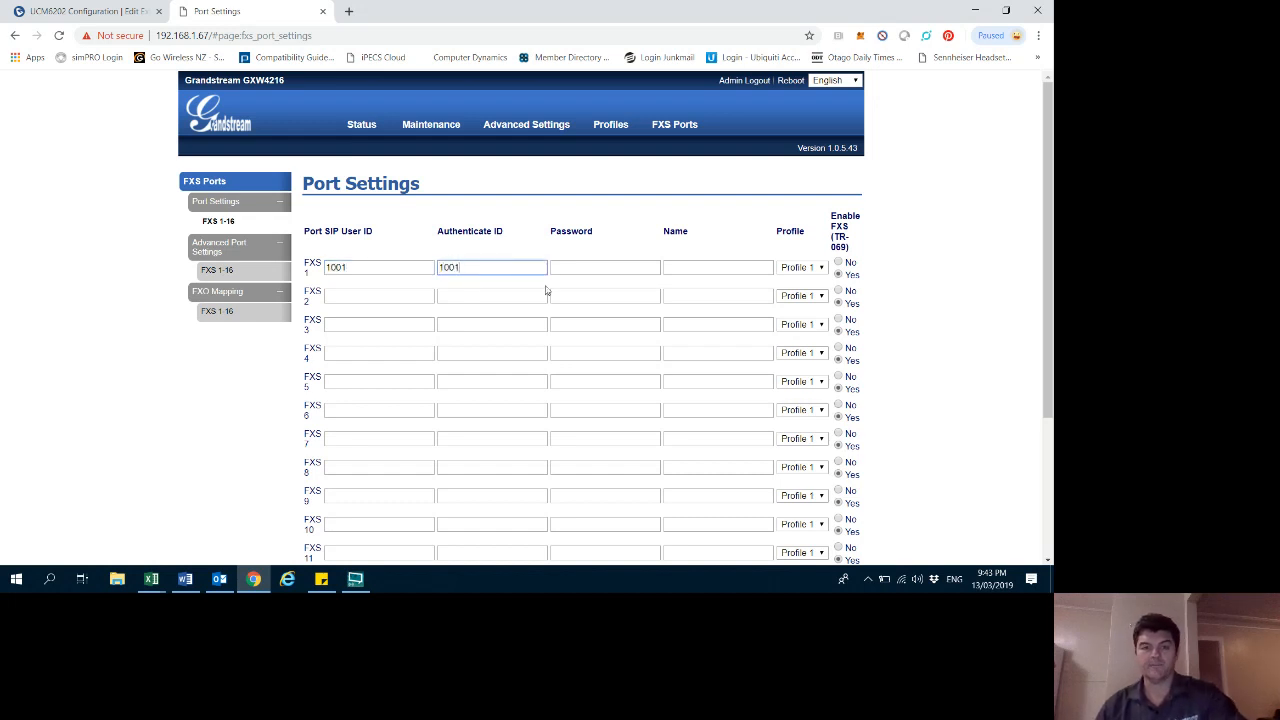
- Paste extension 1001's SIP password into FXS 1's password field and set its name to 1001
left_click(565, 267)
left_click(85, 11)
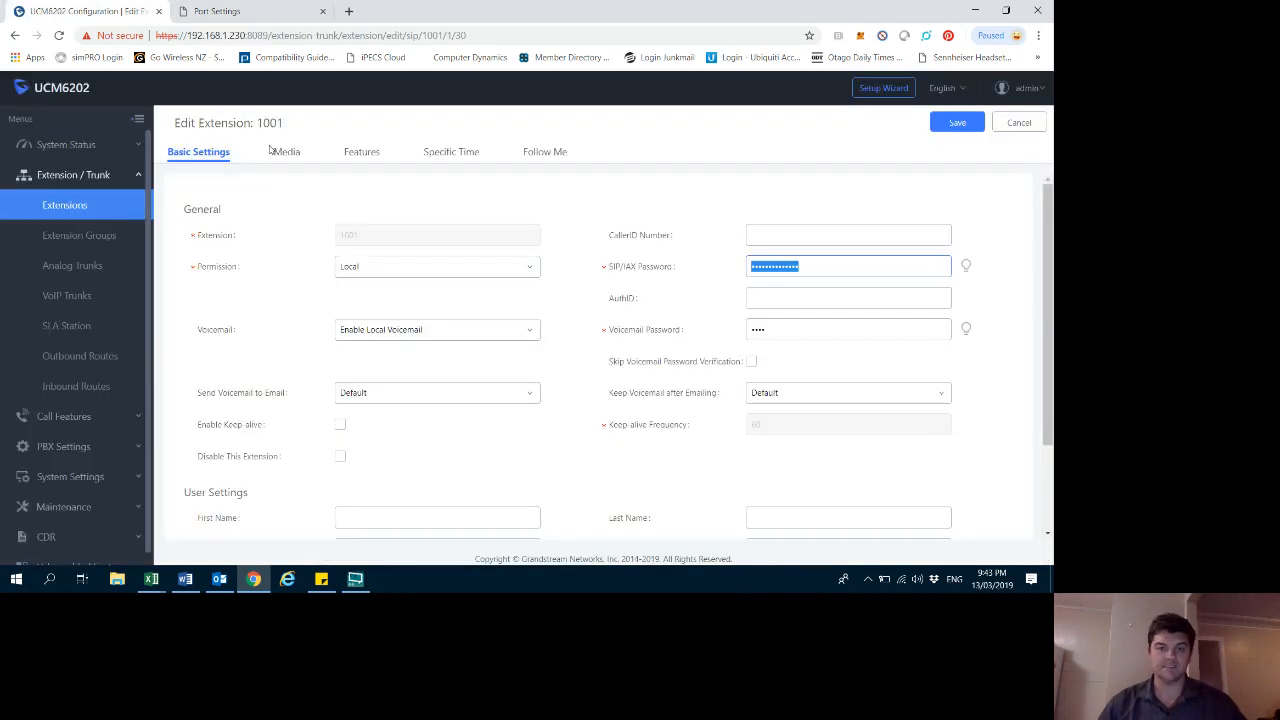
left_click(240, 11)
left_click(575, 270)
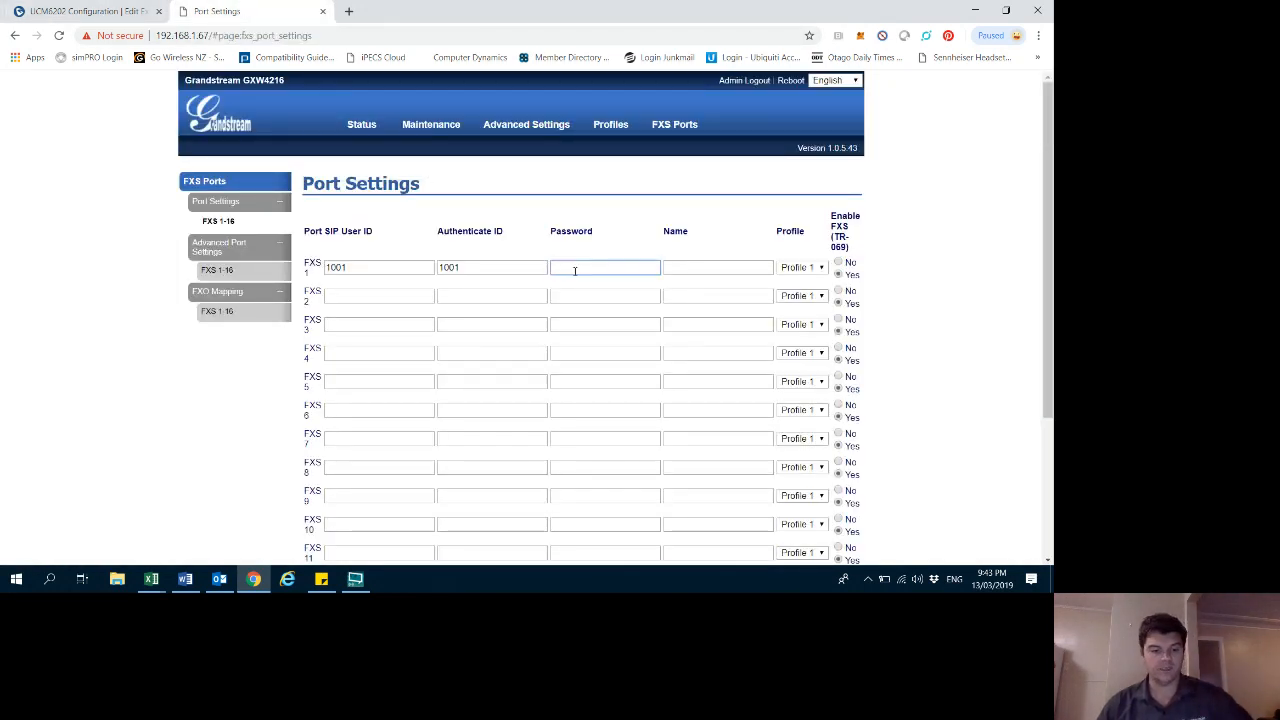
key("ctrl+v")
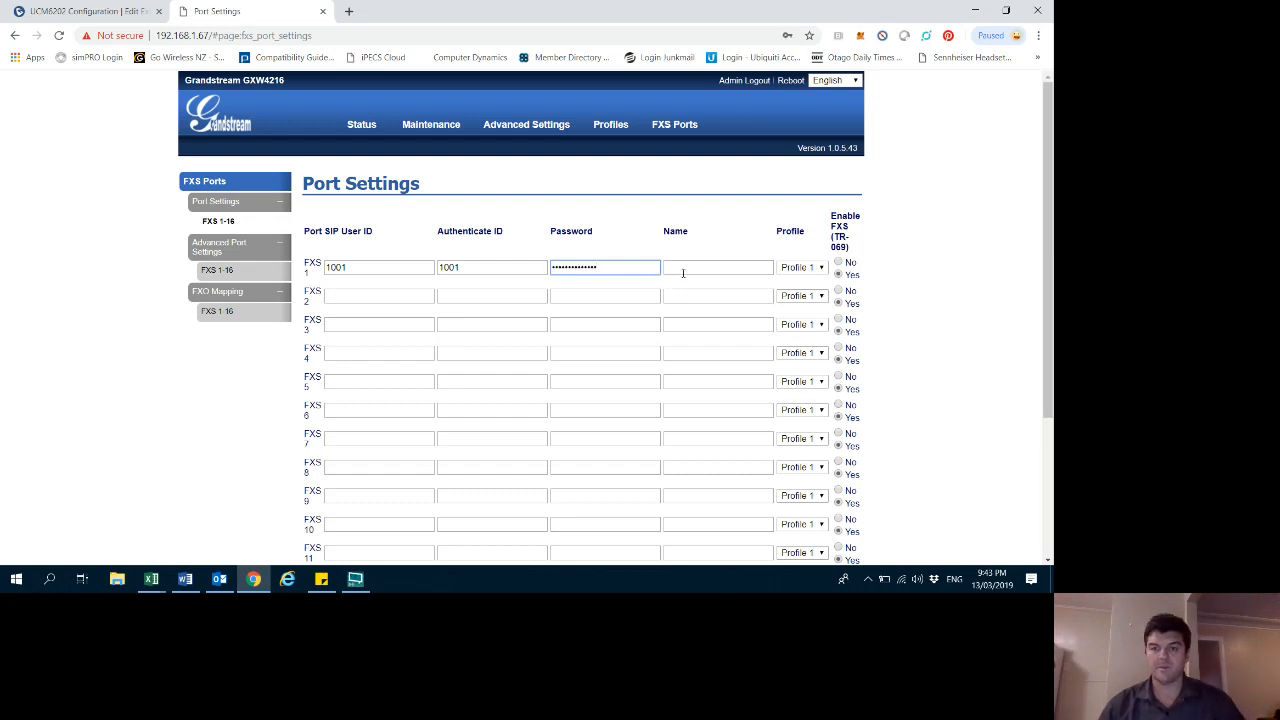
left_click(682, 268)
type("1001")
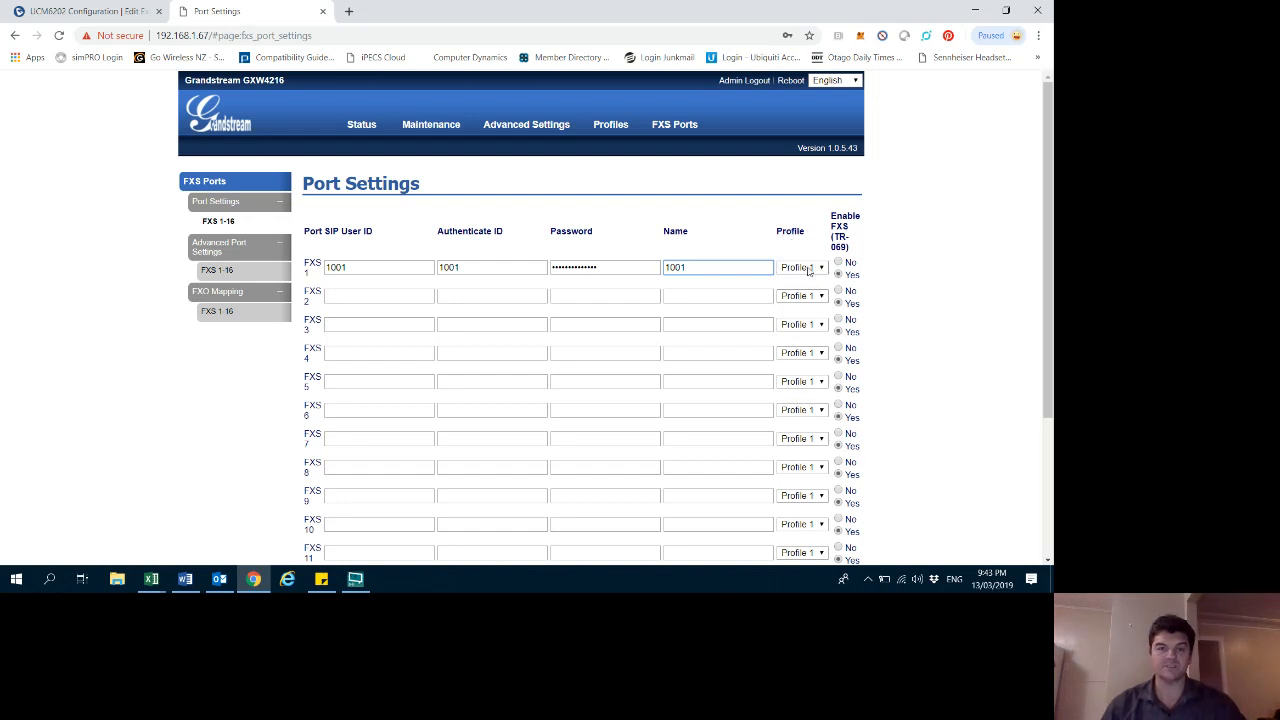
mouse_move(611, 126)
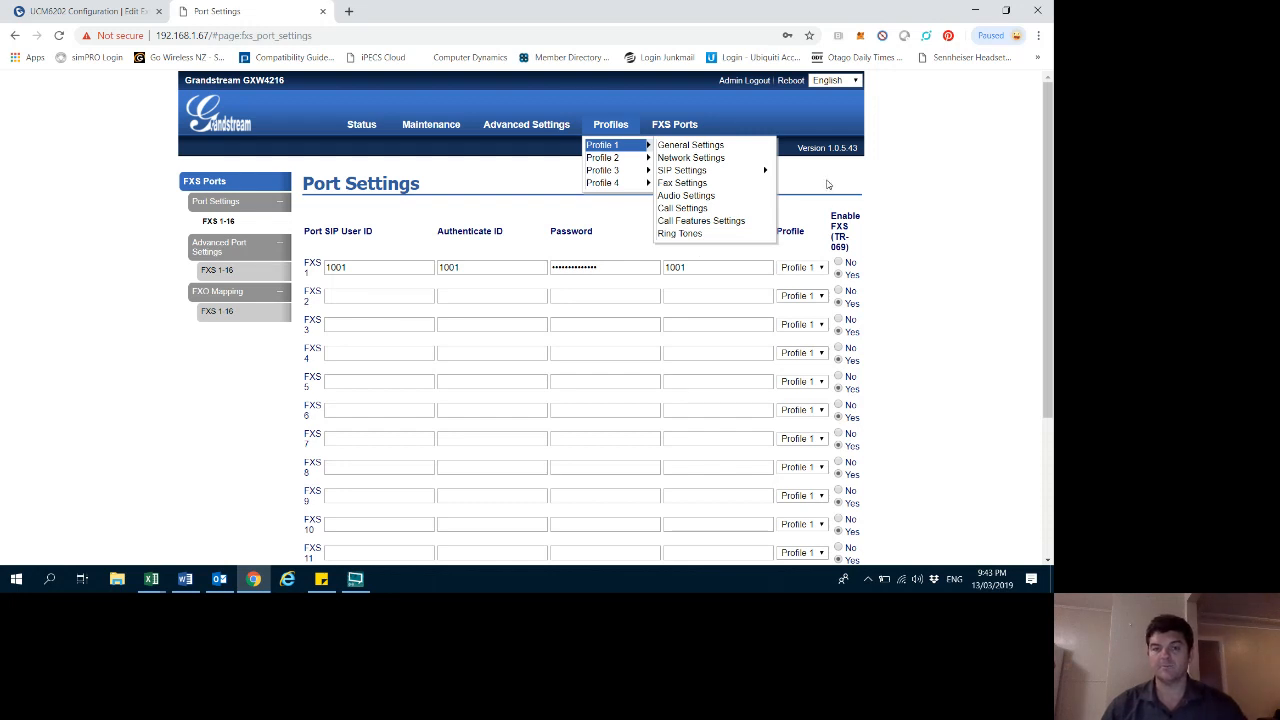
left_click(917, 191)
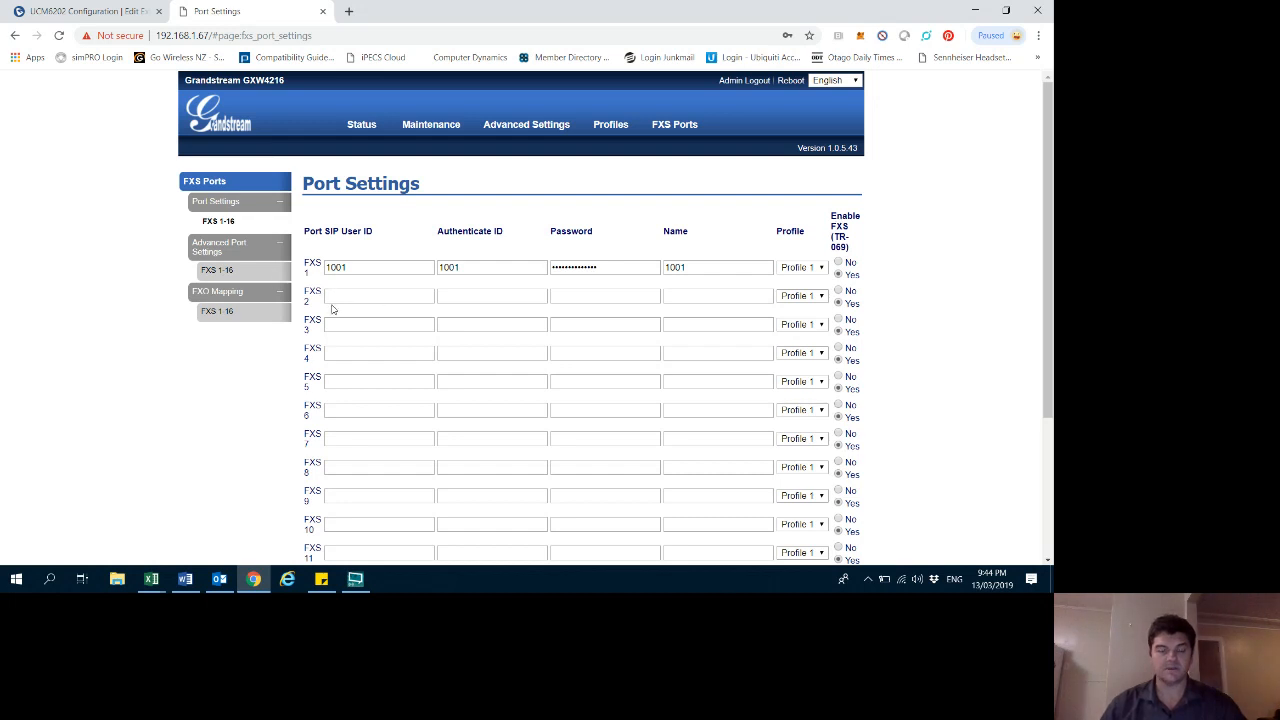
scroll(369, 303, "down", 2)
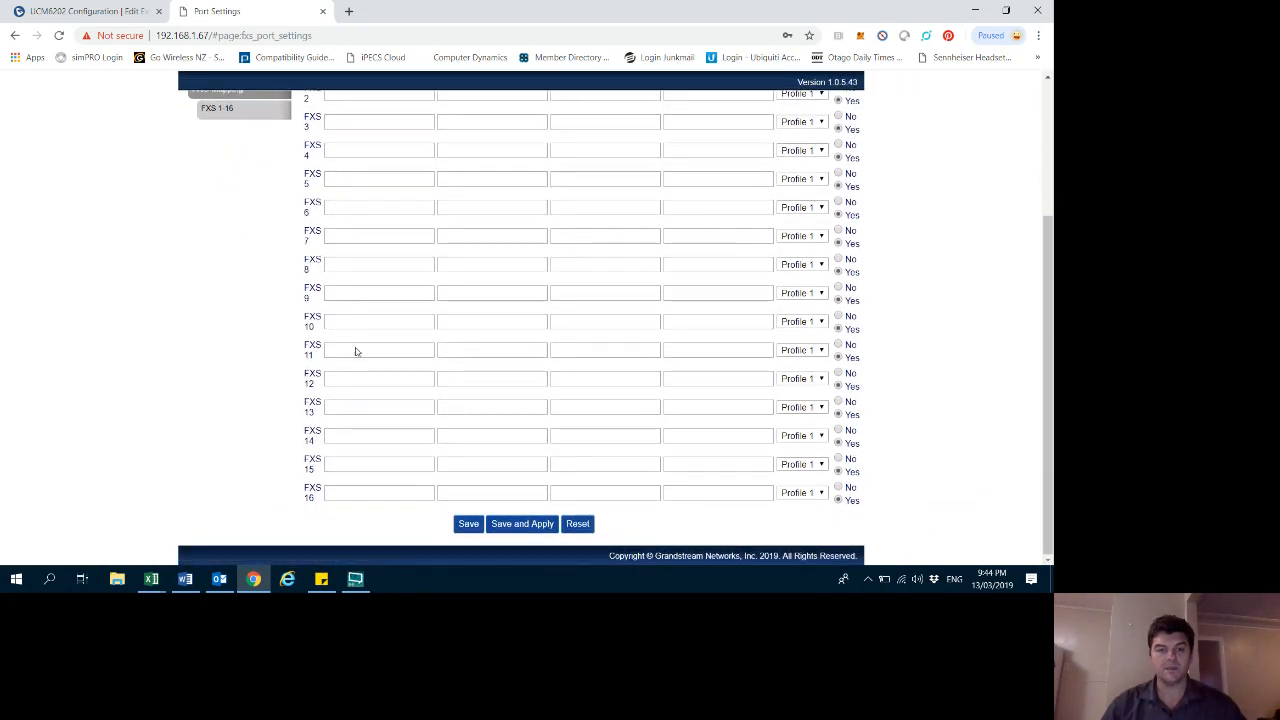
scroll(403, 489, "up", 2)
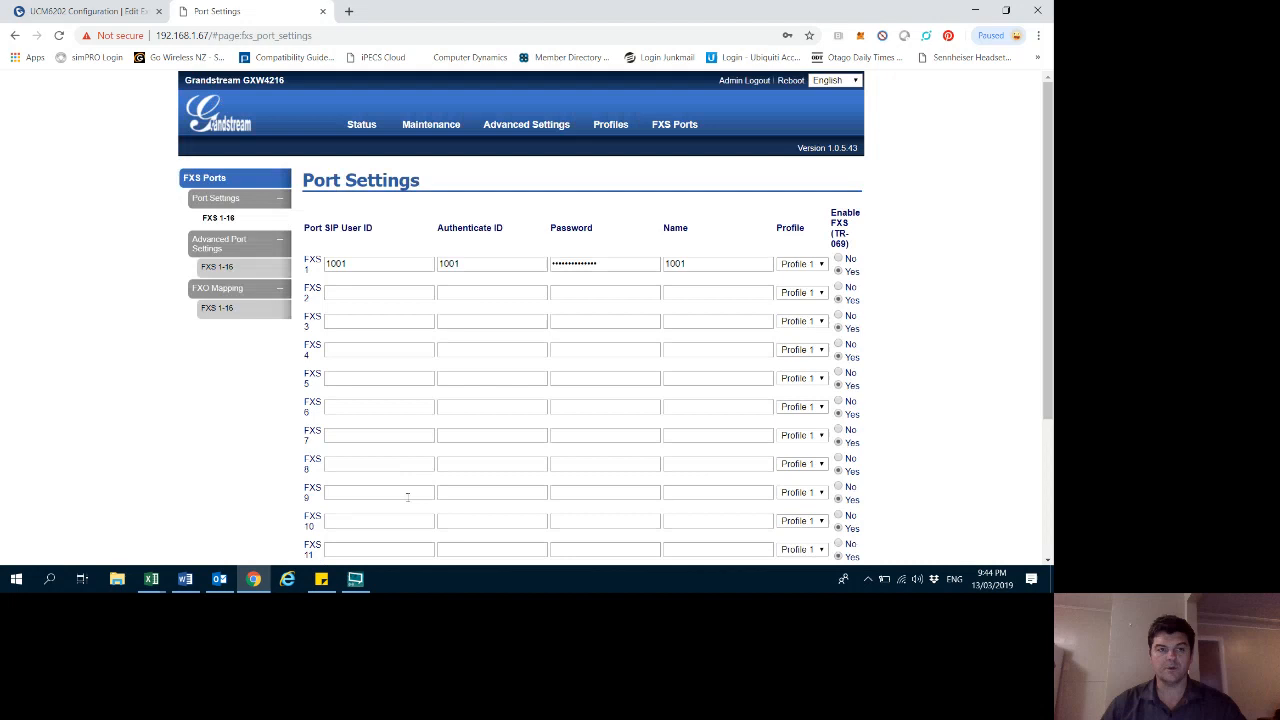
left_click(80, 11)
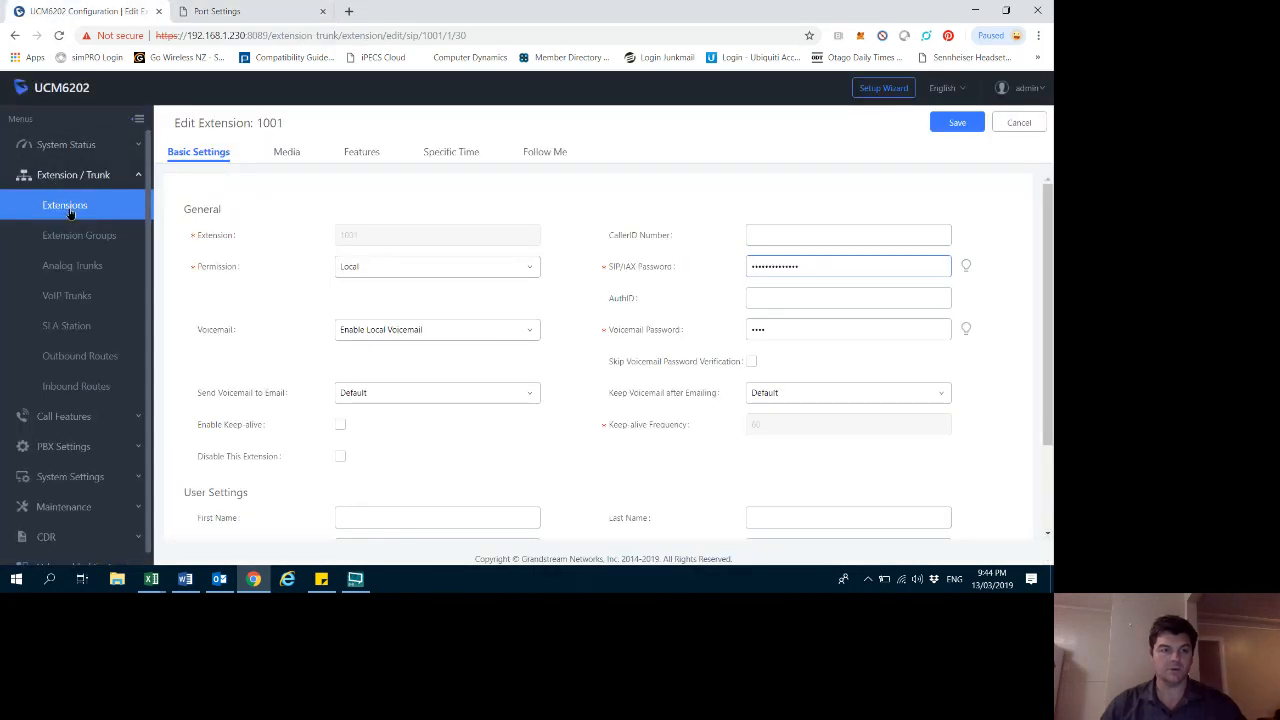
left_click(66, 207)
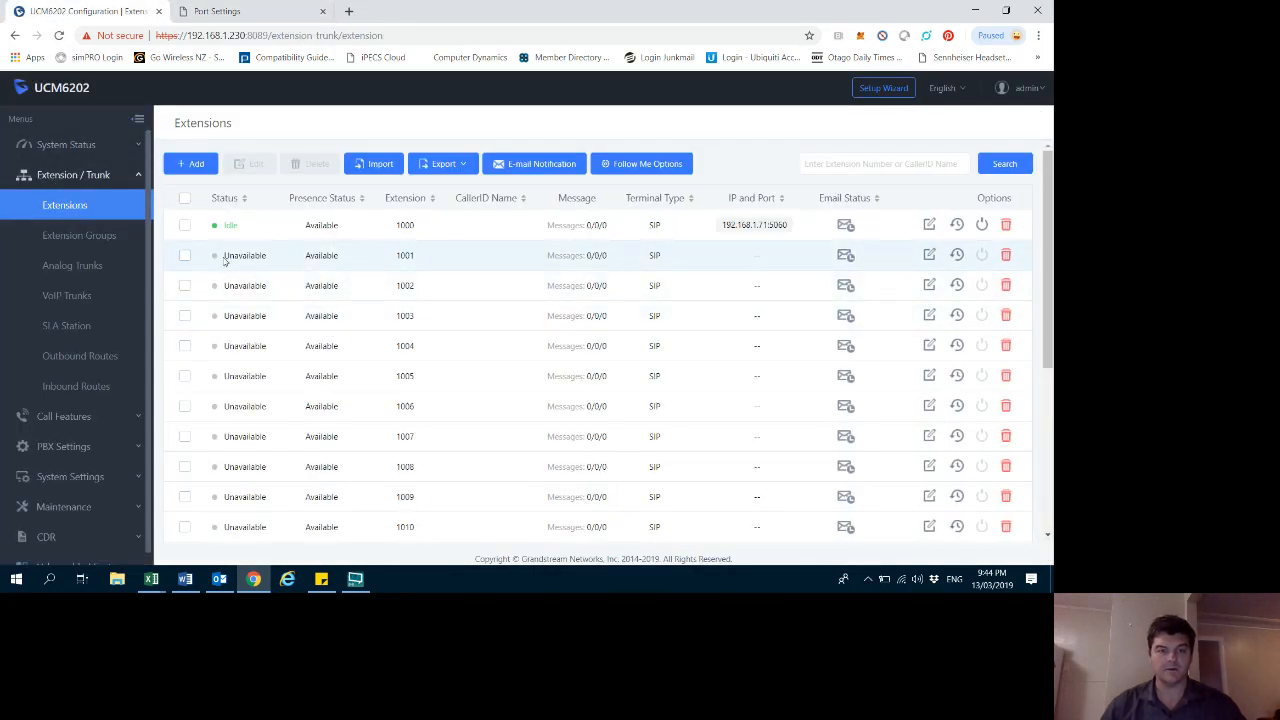
left_click(929, 255)
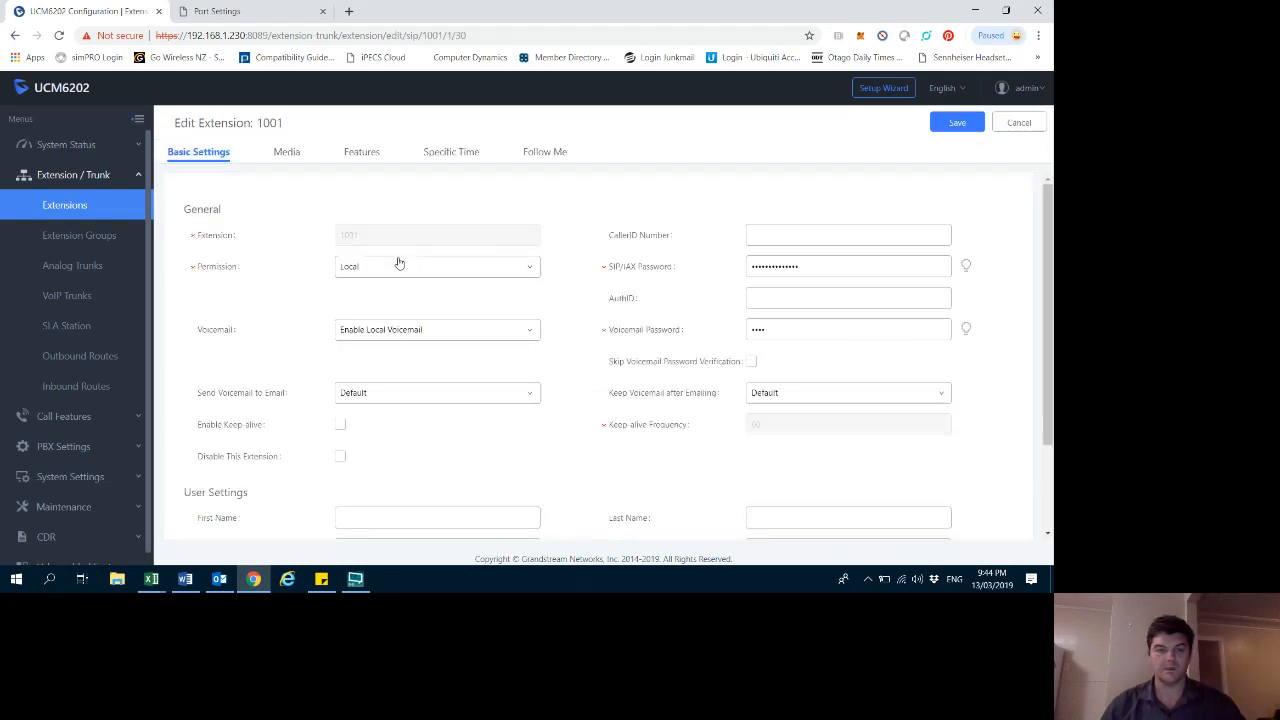
left_click(1017, 123)
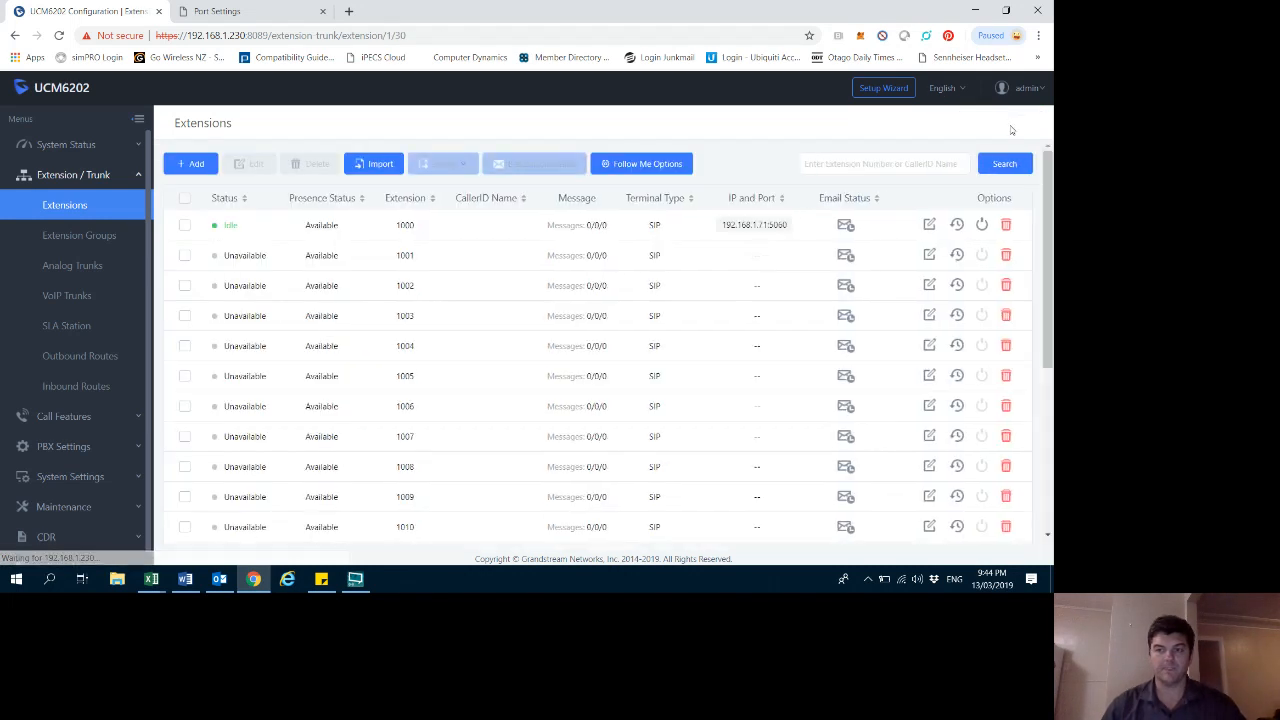
- On the PBX, open extension 1002 for editing and reveal and copy its SIP/IAX password
left_click(929, 285)
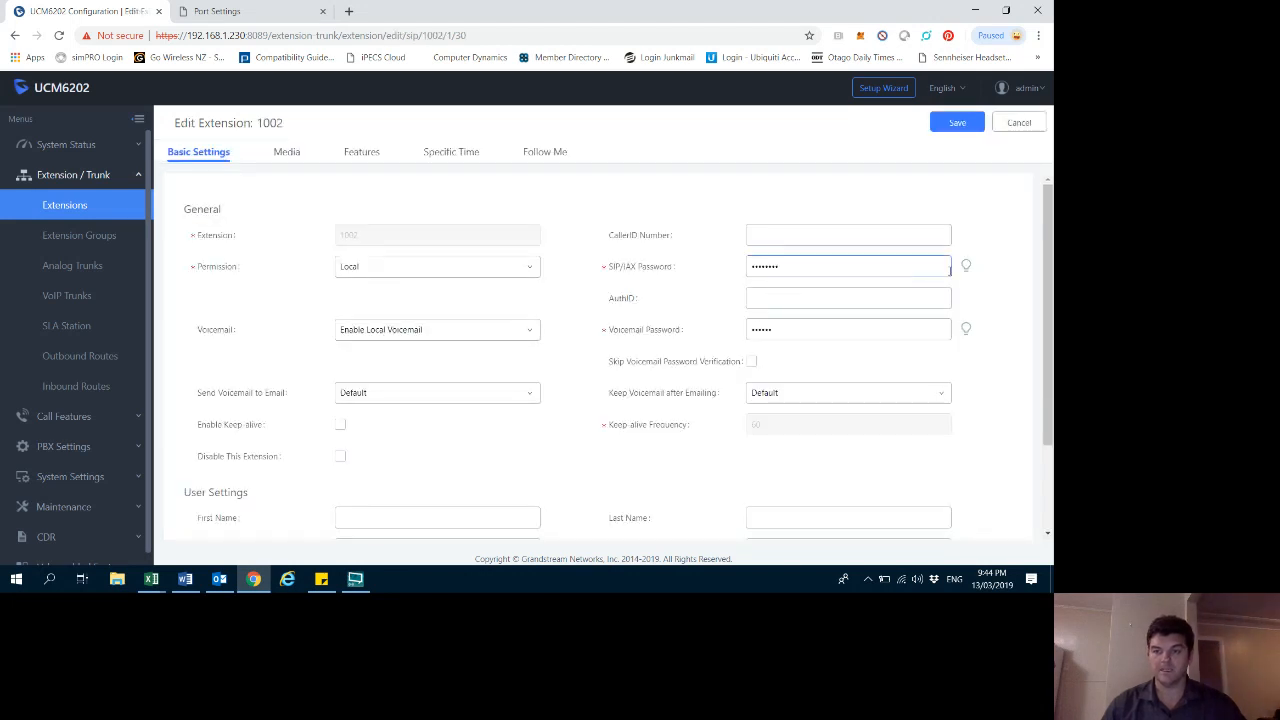
left_click(965, 266)
left_click(797, 265)
left_click_drag(797, 265, 704, 267)
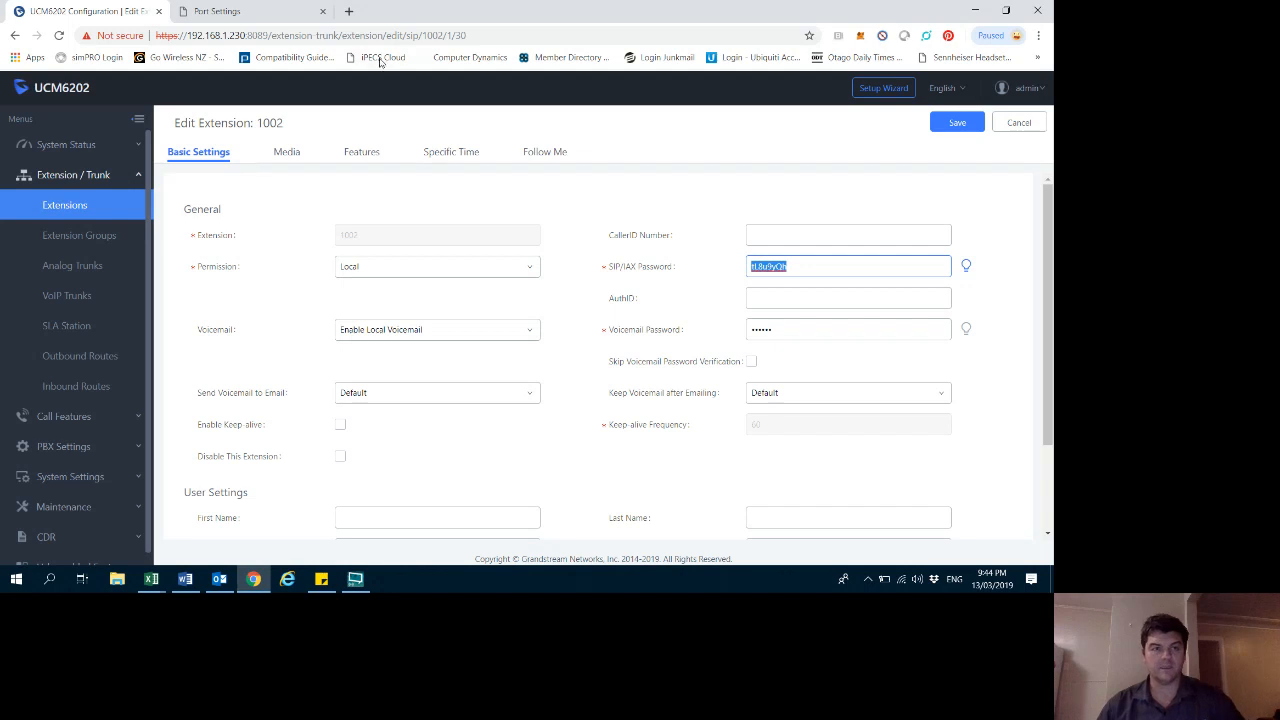
- On the gateway, set FXS 2's port SIP user ID and authenticate ID to 1002
left_click(232, 13)
left_click(327, 290)
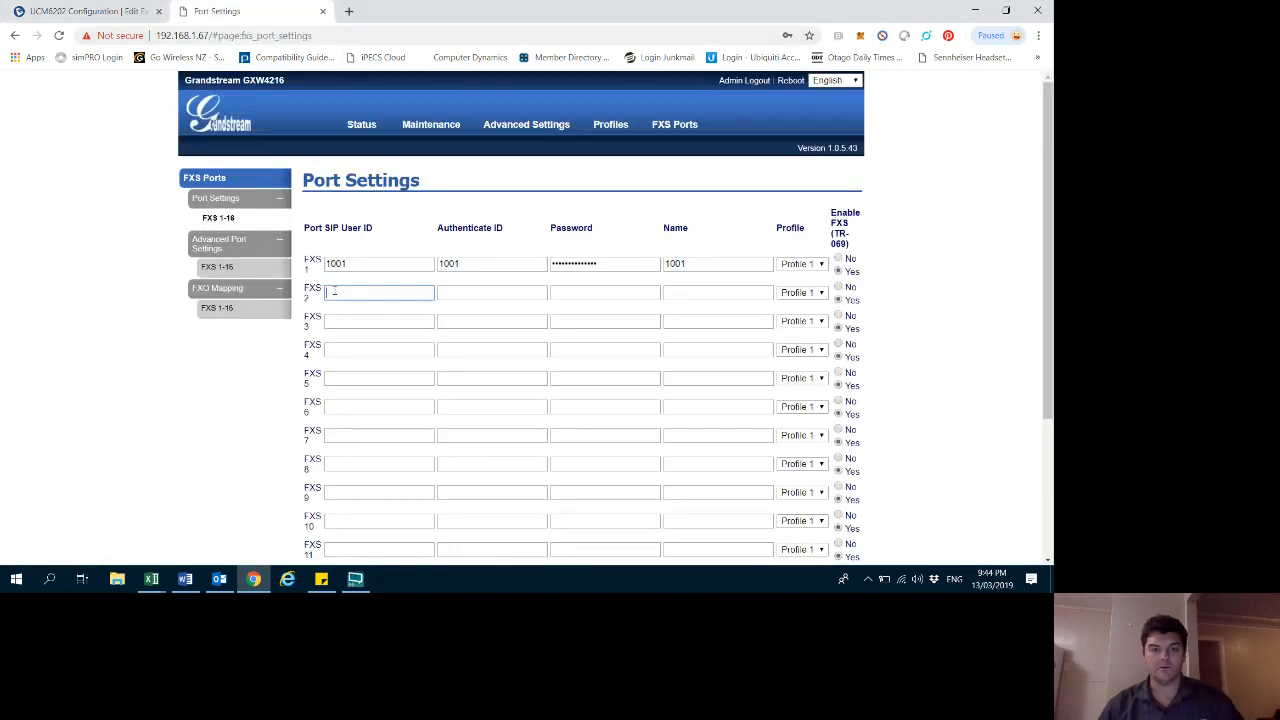
type("1002")
key("Tab")
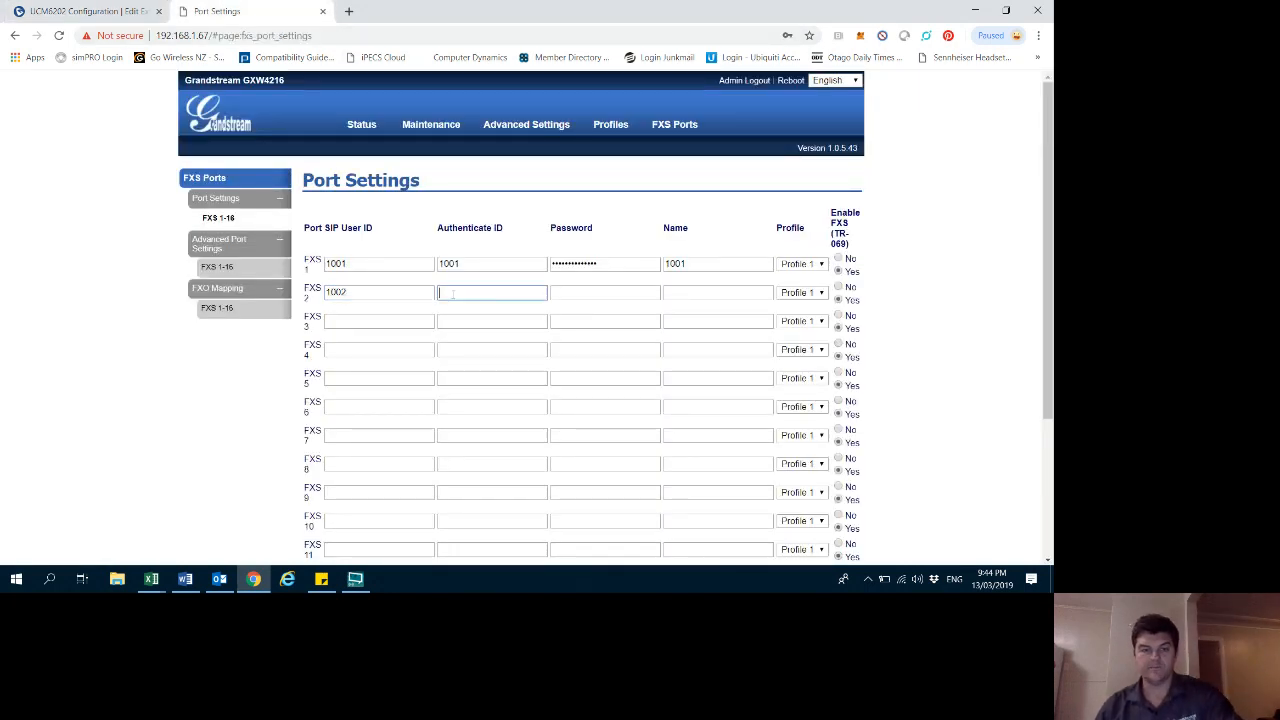
type("1002")
- Enter extension 1002's SIP password in FXS 2's password field and set its name to 1002
left_click(576, 290)
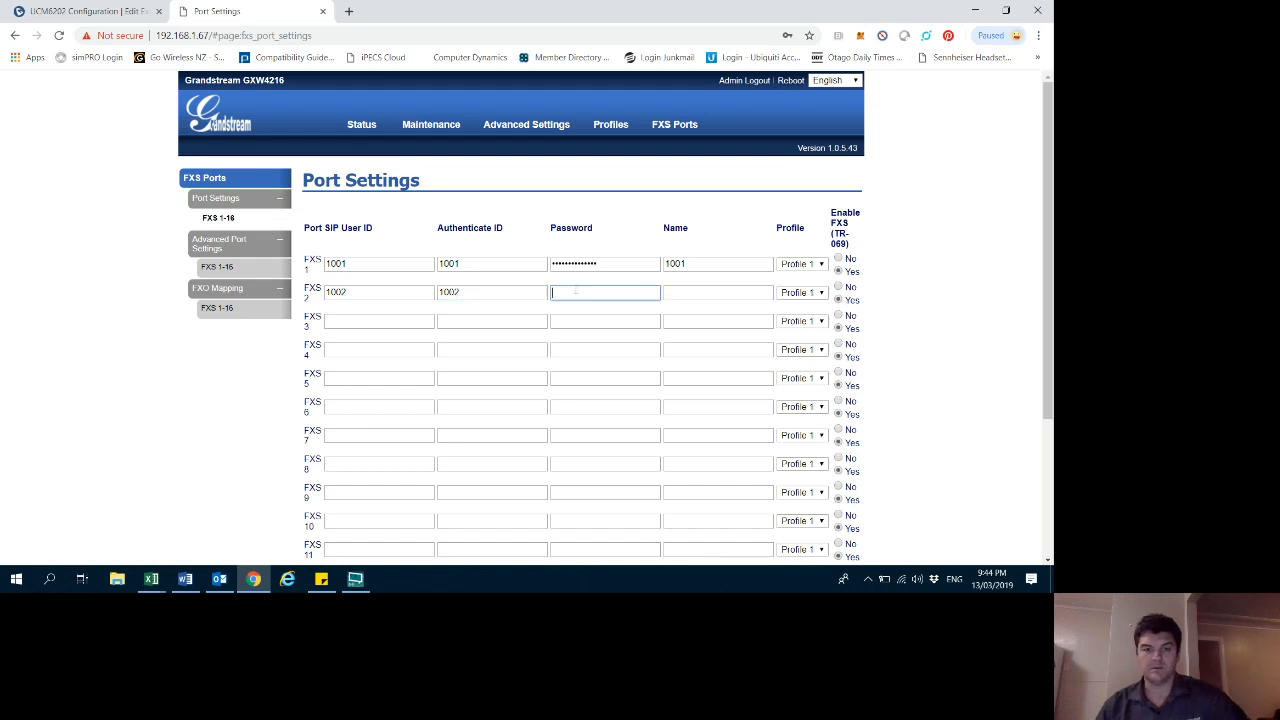
type("********")
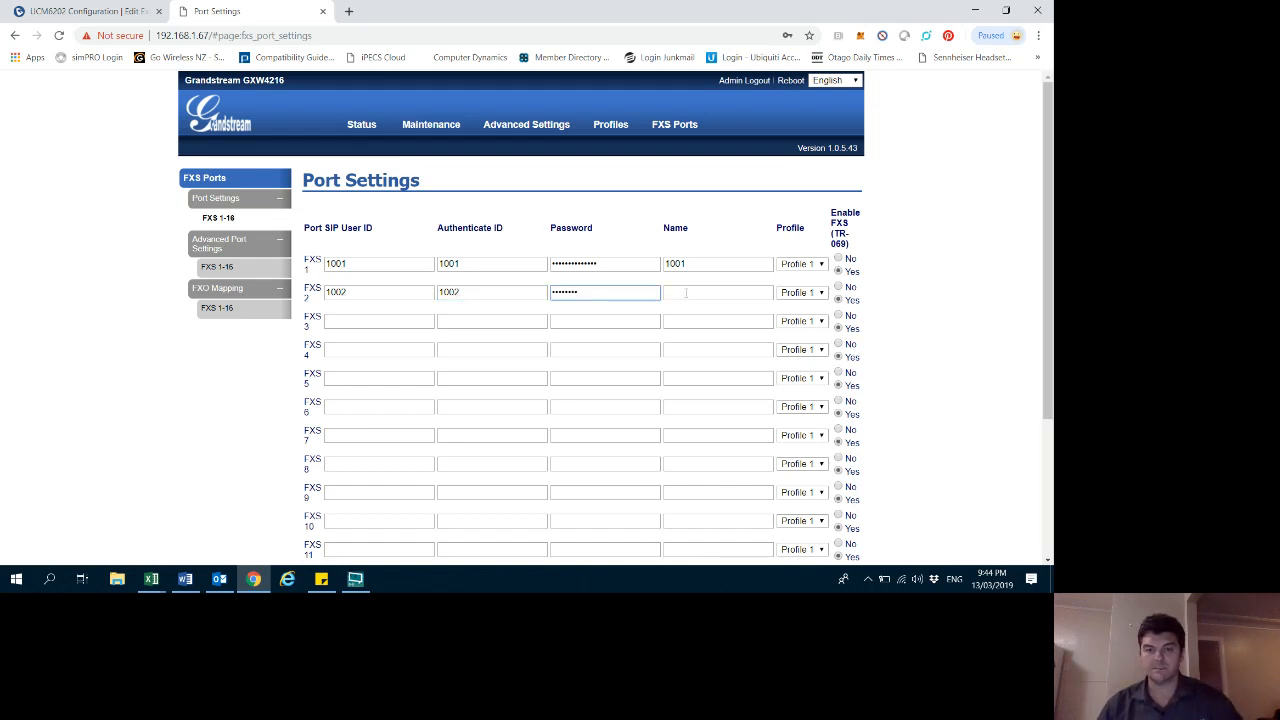
left_click(686, 292)
type("1002")
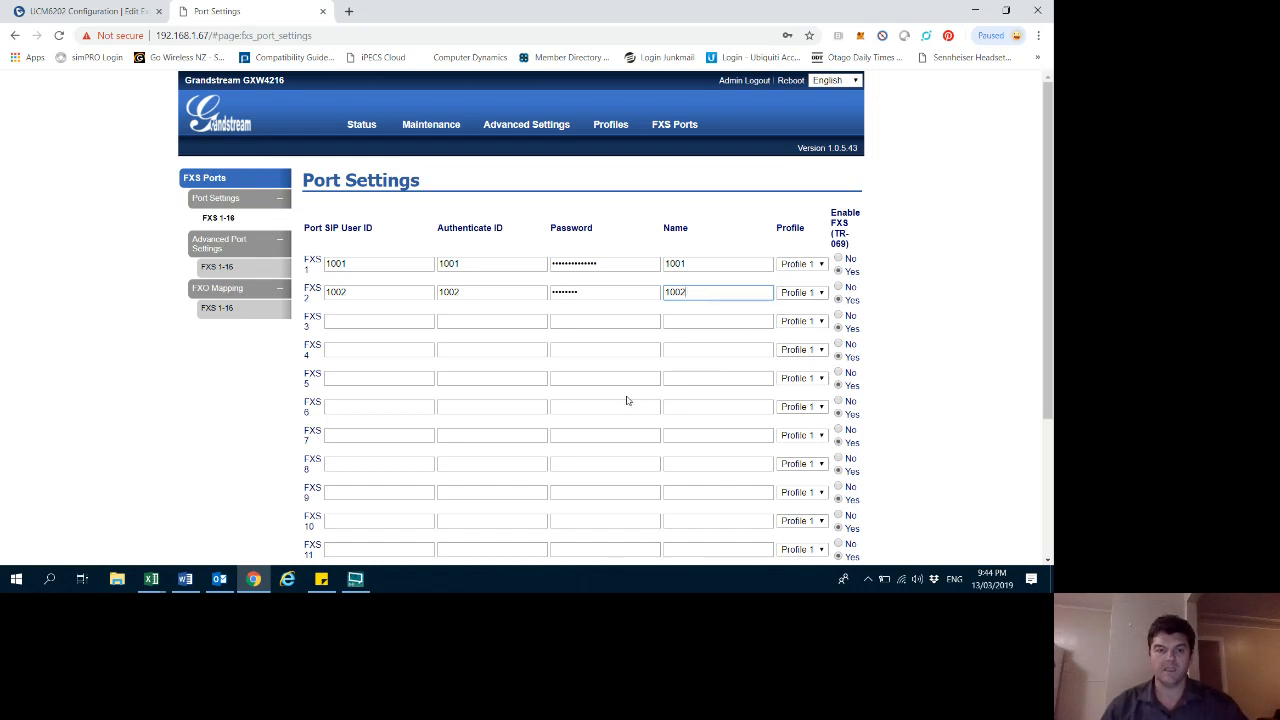
- Save and apply the FXS port settings
scroll(627, 400, "down", 2)
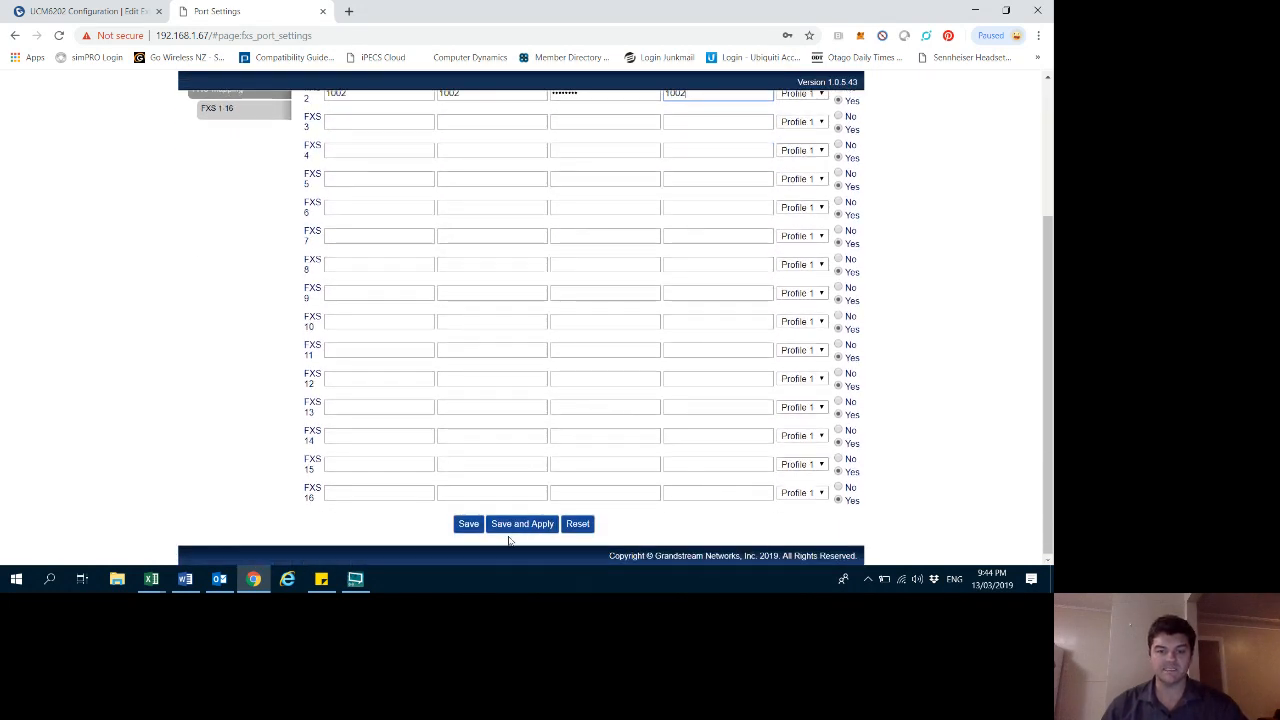
left_click(522, 526)
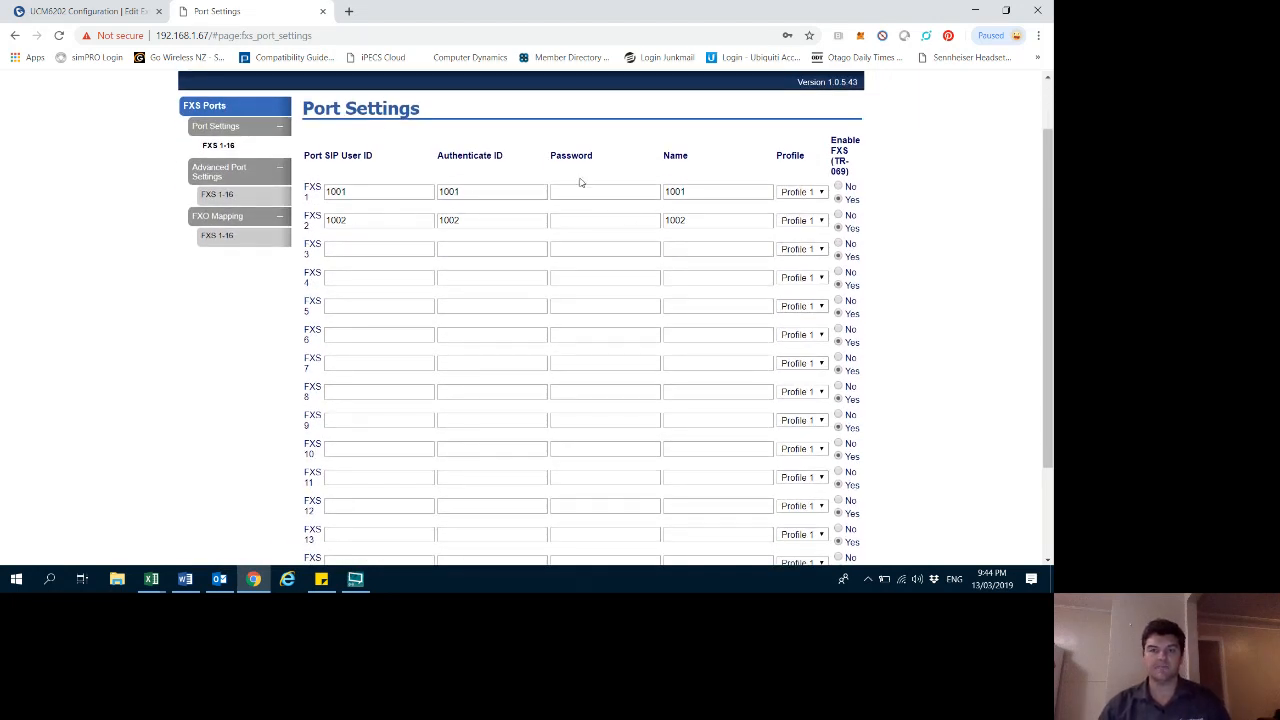
left_click(100, 11)
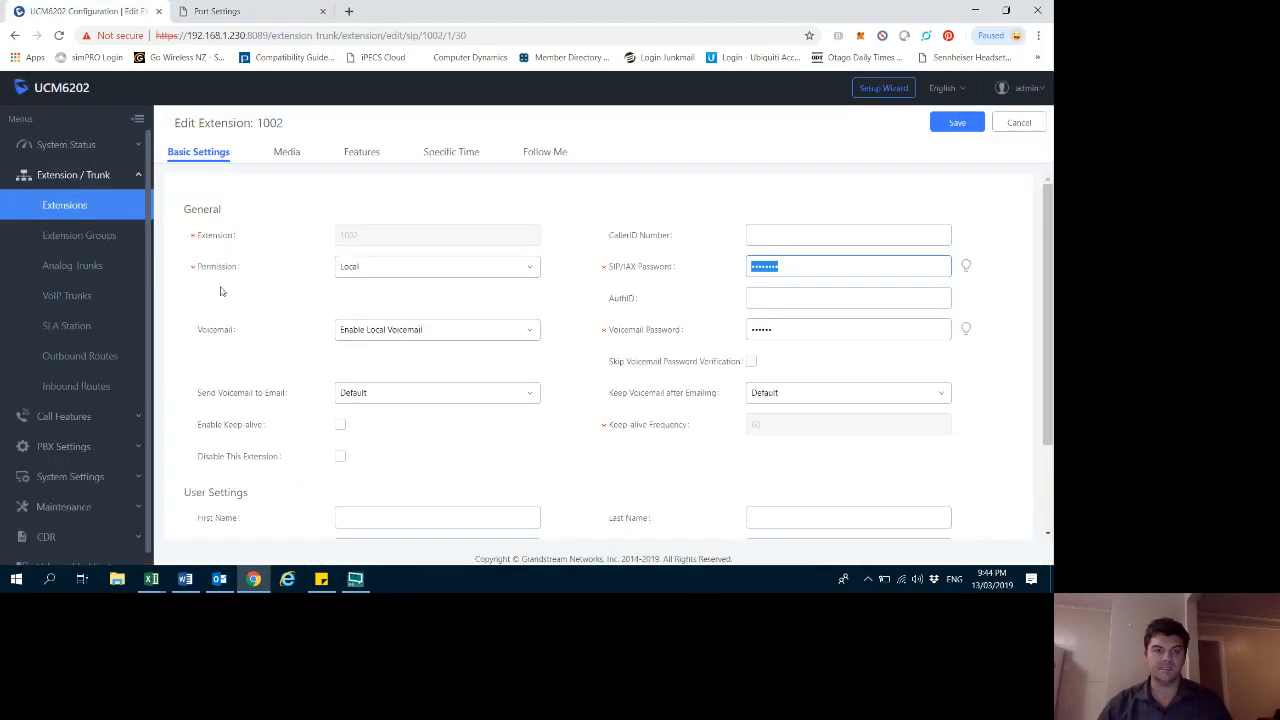
left_click(68, 180)
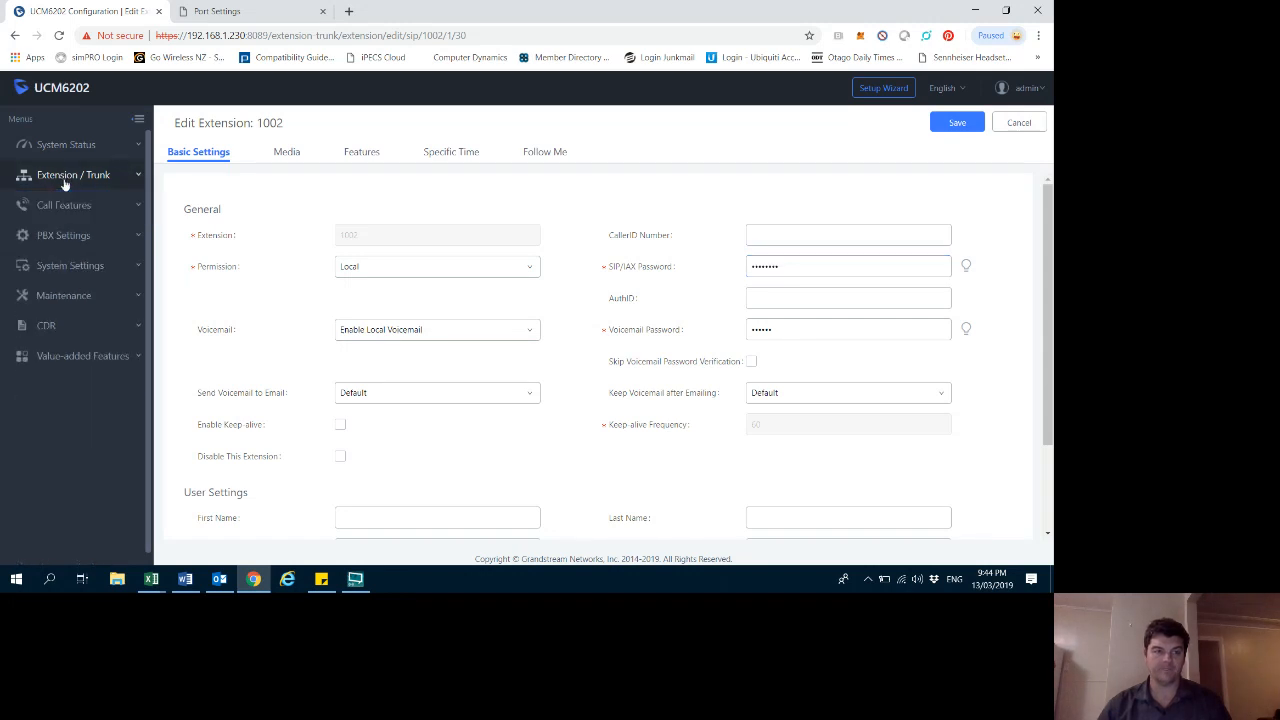
- In the PBX extensions list, add a new FXS extension 1019 assigned to analog station FXS 1 and save it
left_click(68, 178)
left_click(65, 205)
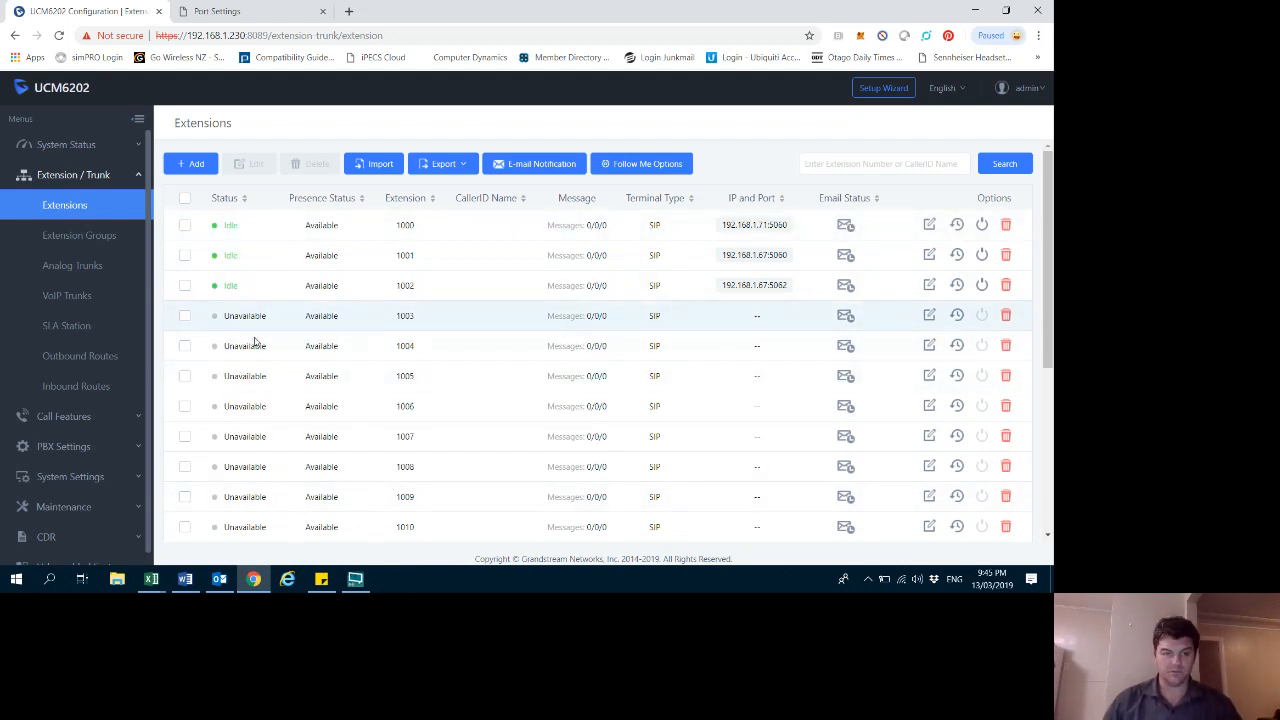
scroll(252, 340, "down", 3)
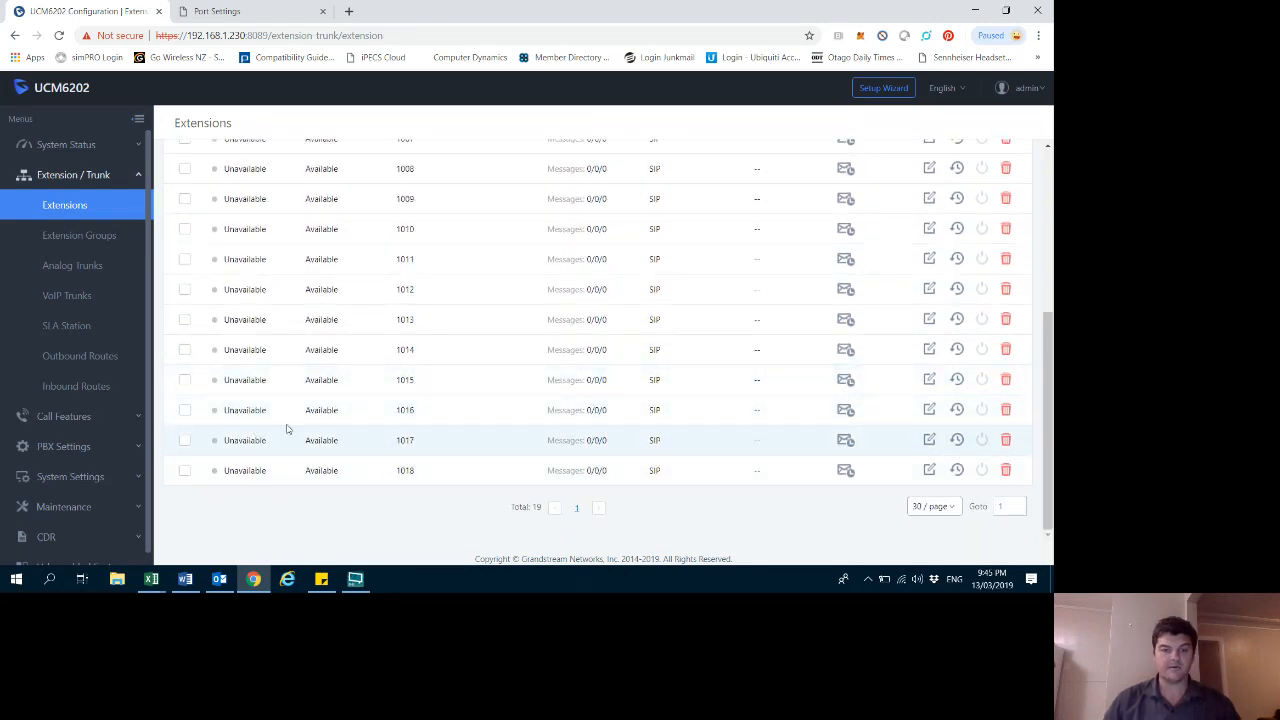
scroll(158, 327, "up", 1)
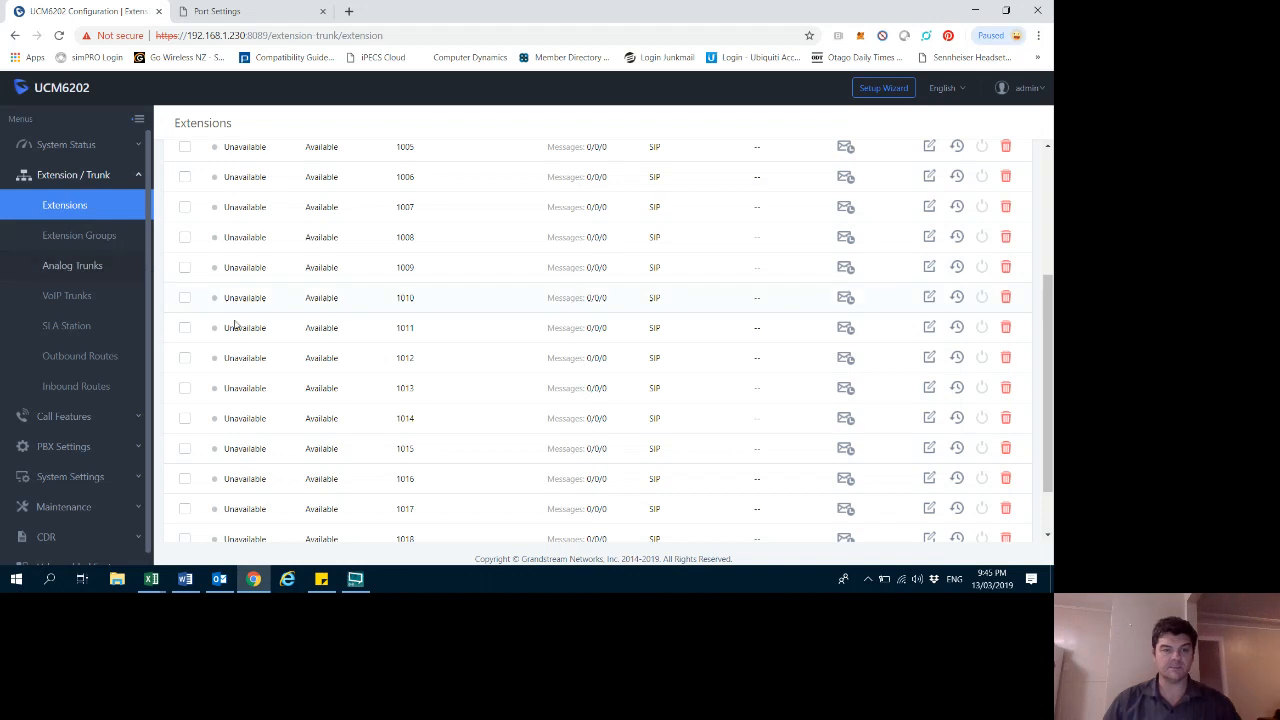
scroll(240, 320, "up", 3)
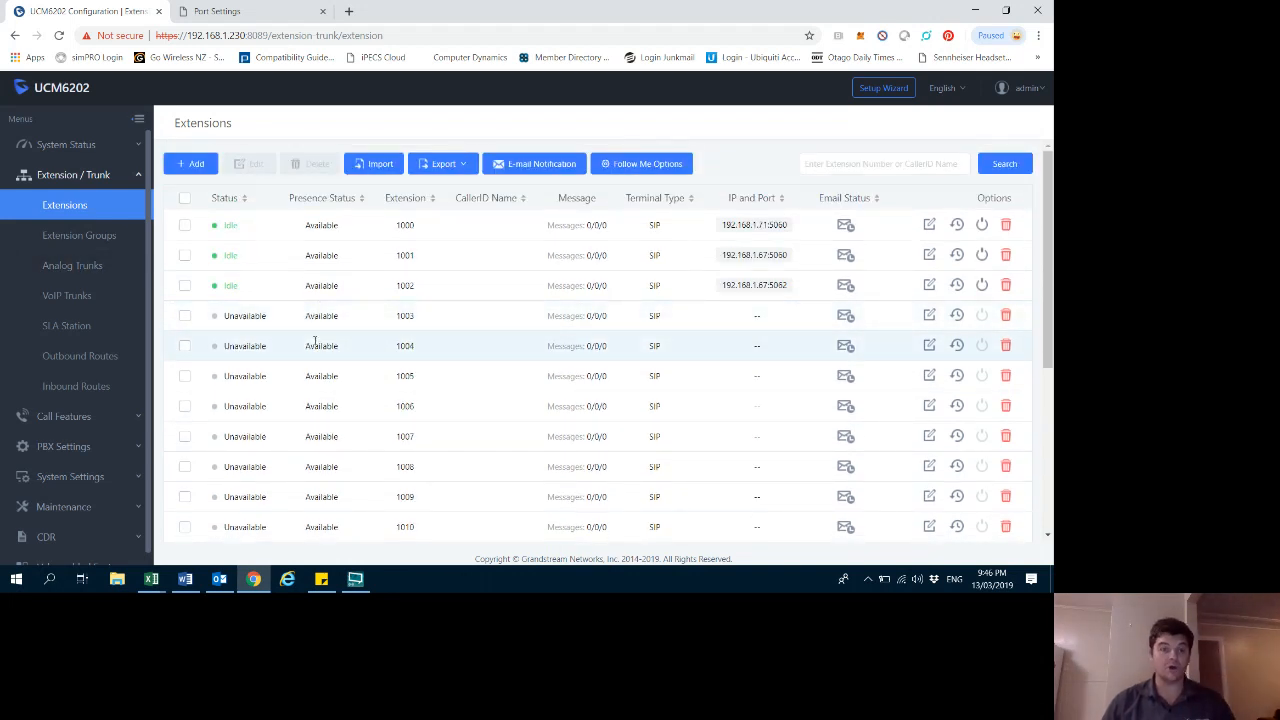
left_click(189, 164)
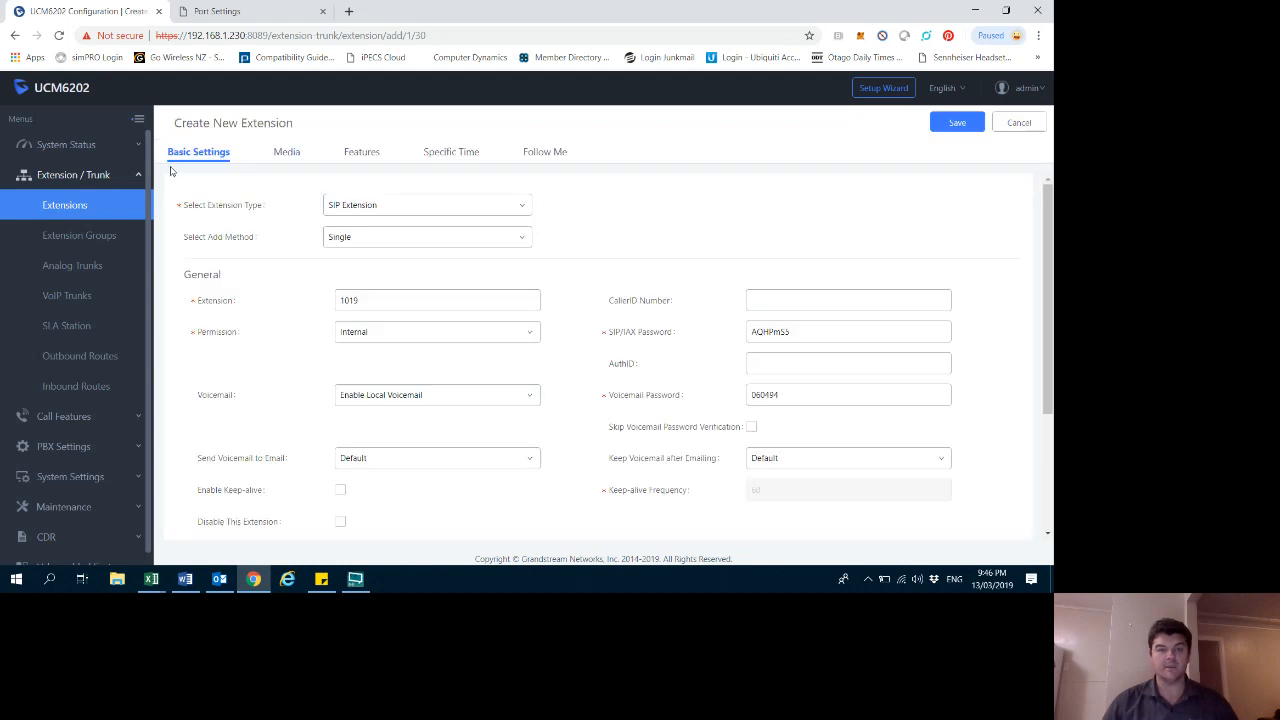
left_click(398, 210)
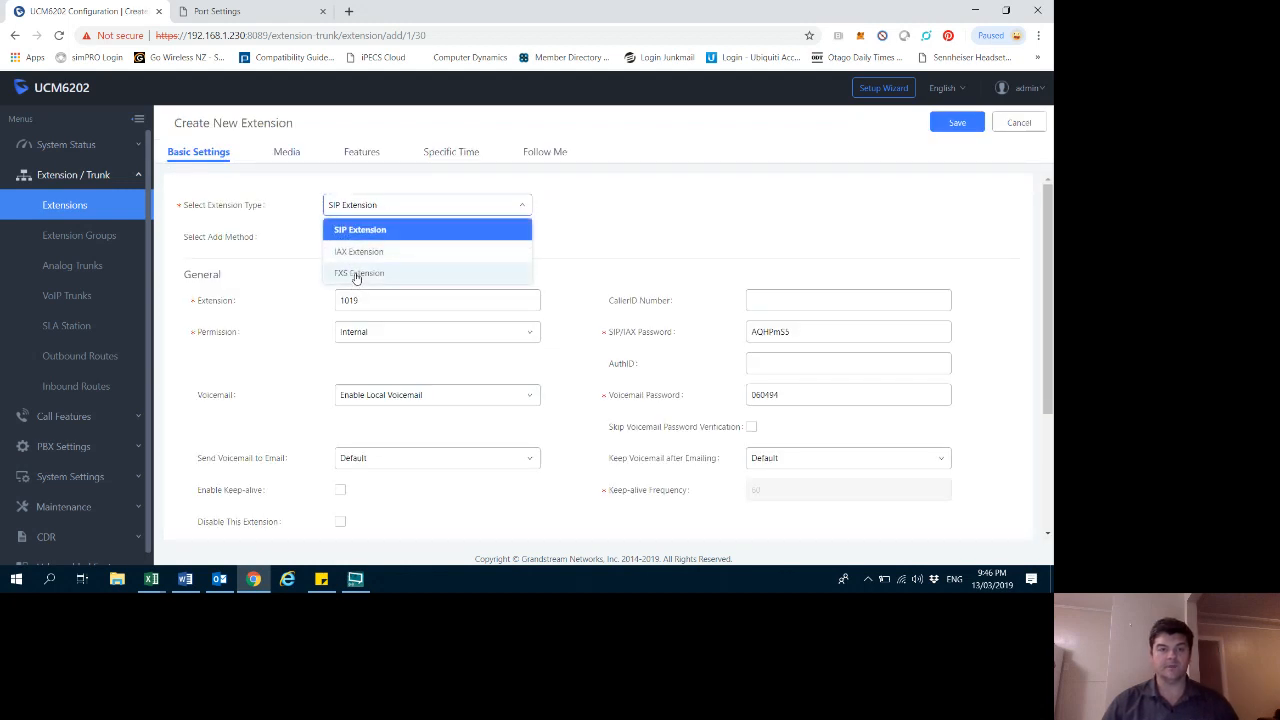
left_click(355, 270)
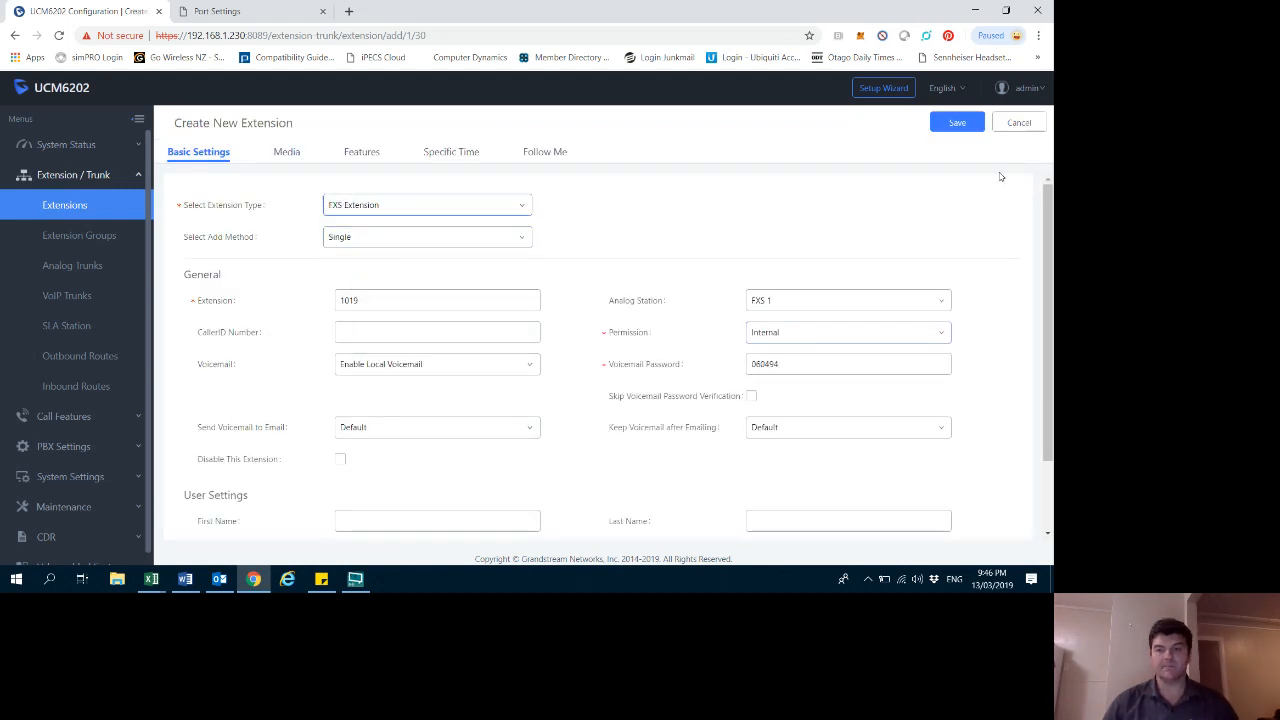
left_click(954, 125)
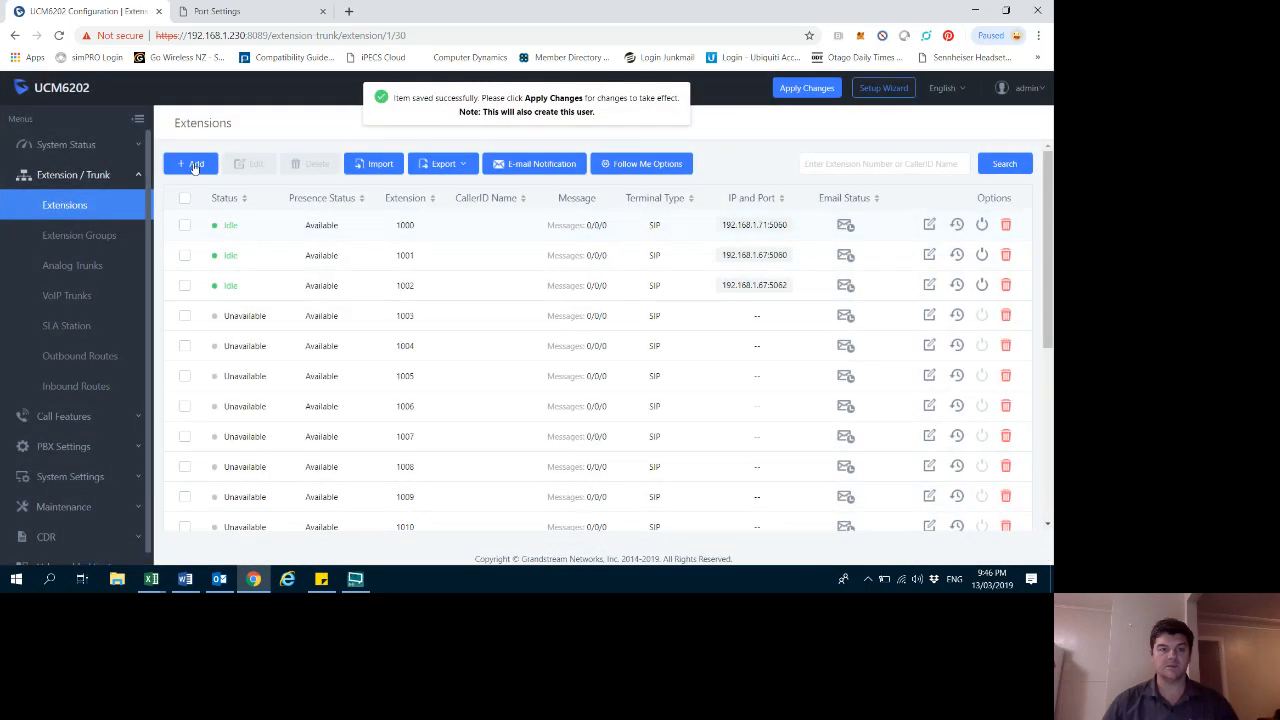
- Add another FXS extension 1020 assigned to analog station FXS 2 and save it
left_click(194, 163)
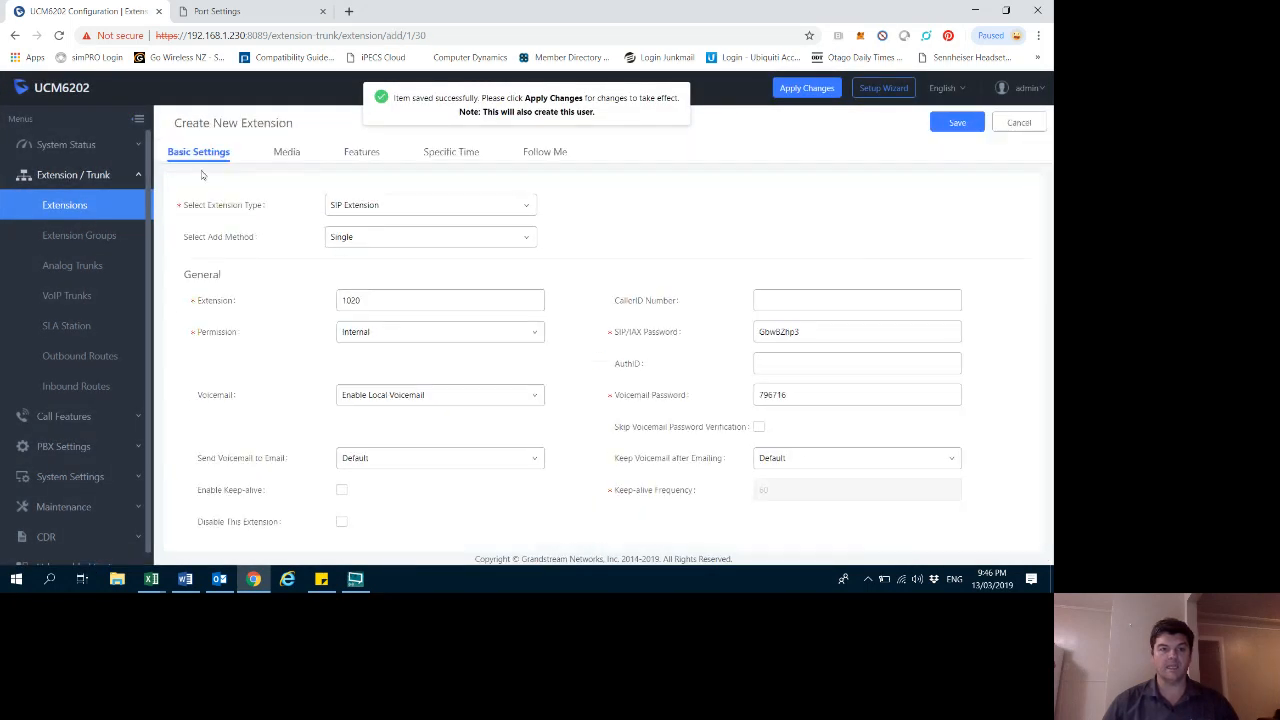
left_click(462, 210)
left_click(352, 274)
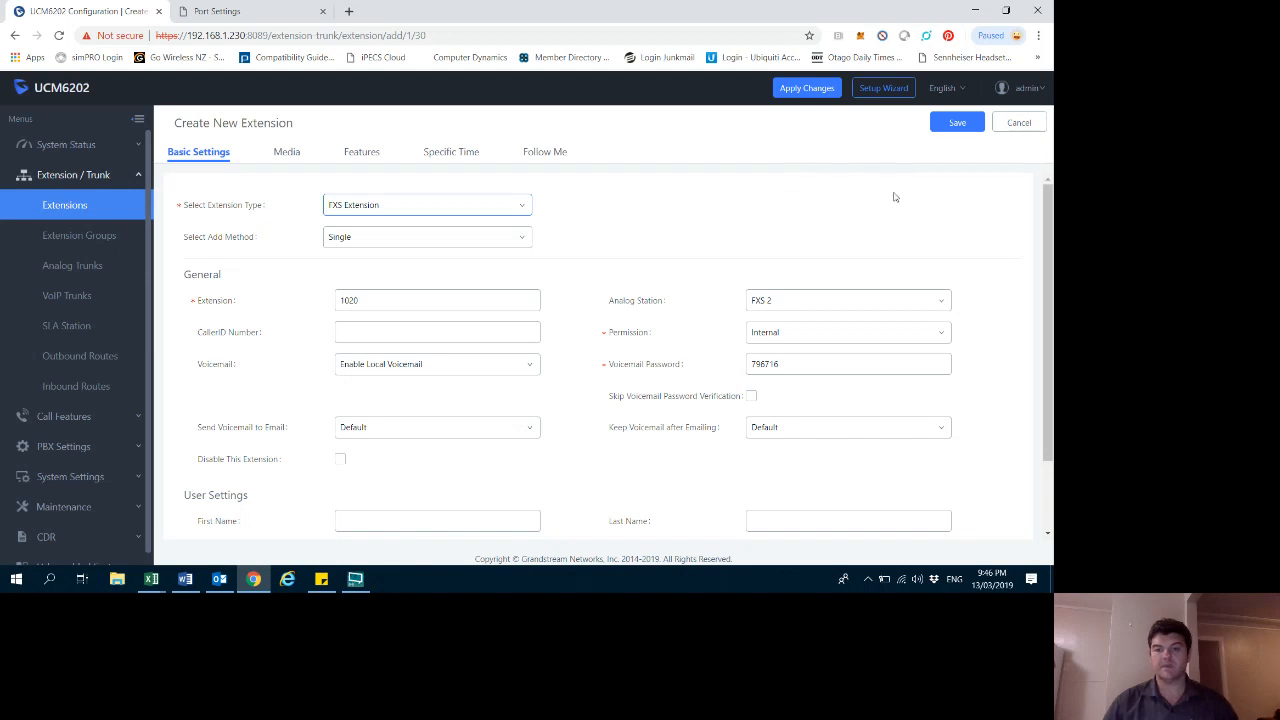
left_click(957, 128)
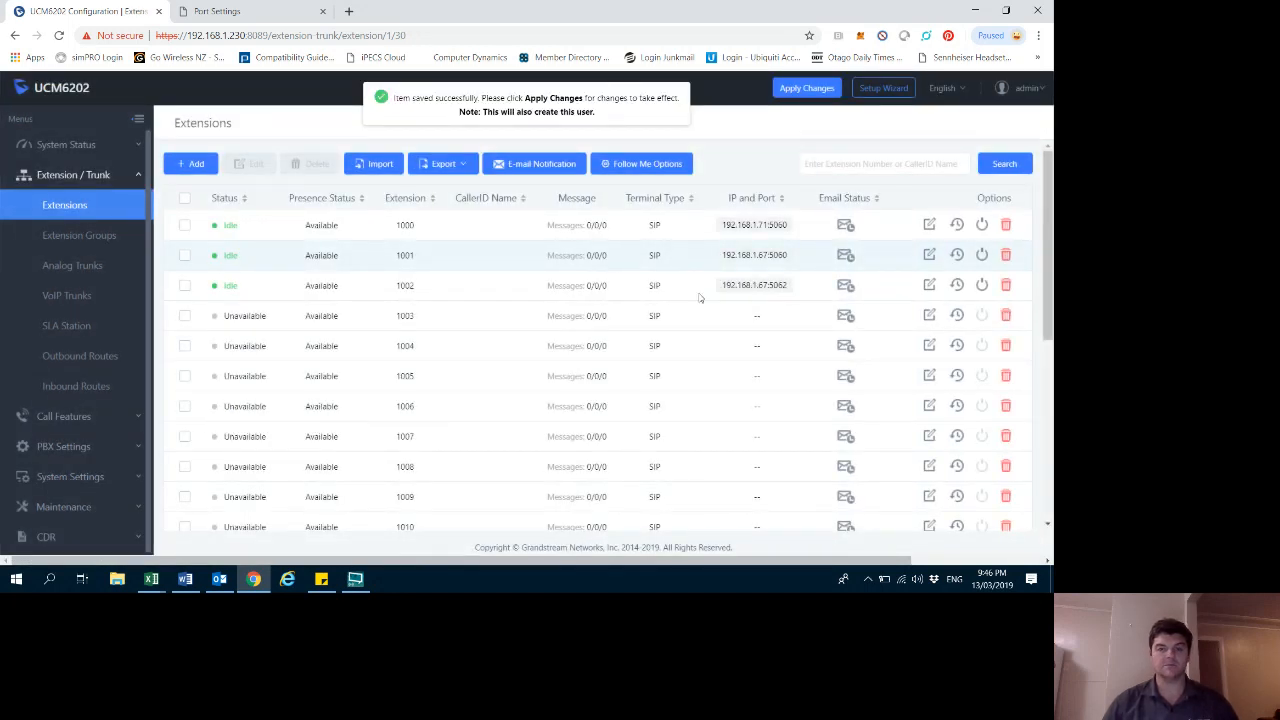
- Delete the SIP extensions 1017 and 1018 from the extensions list, confirming each deletion
left_click_drag(1048, 228, 1050, 432)
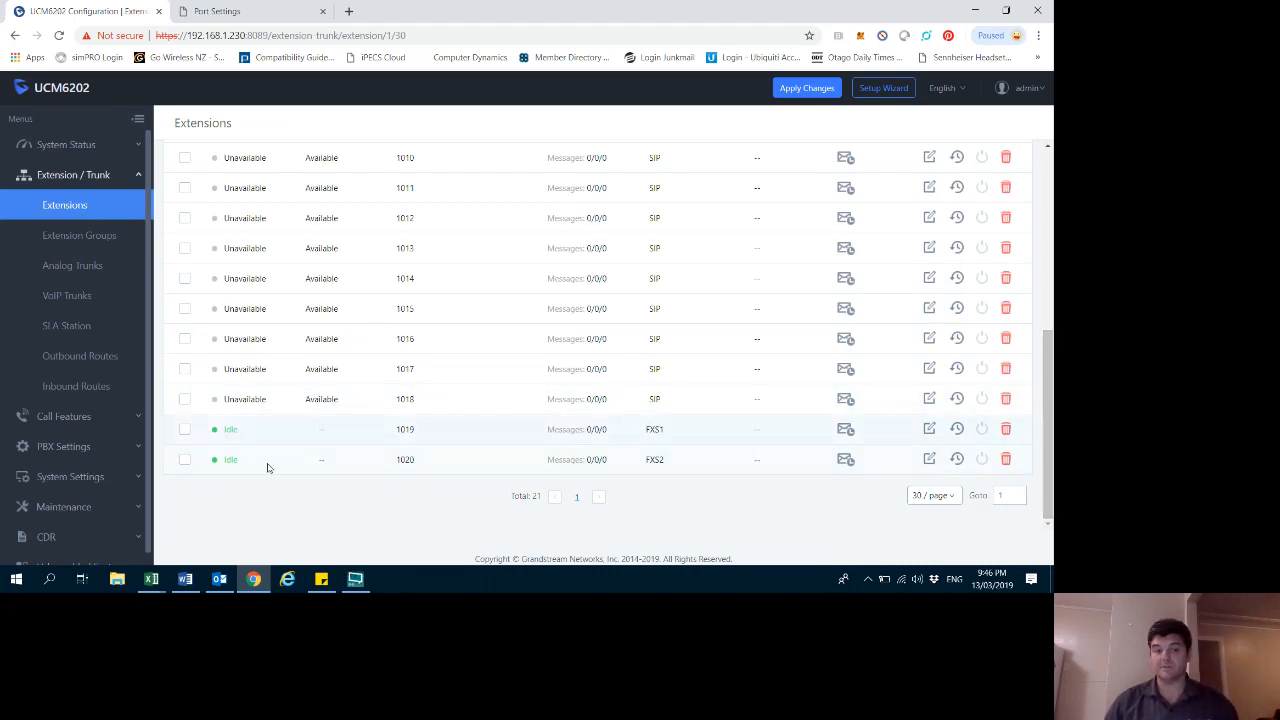
left_click(184, 369)
left_click(185, 399)
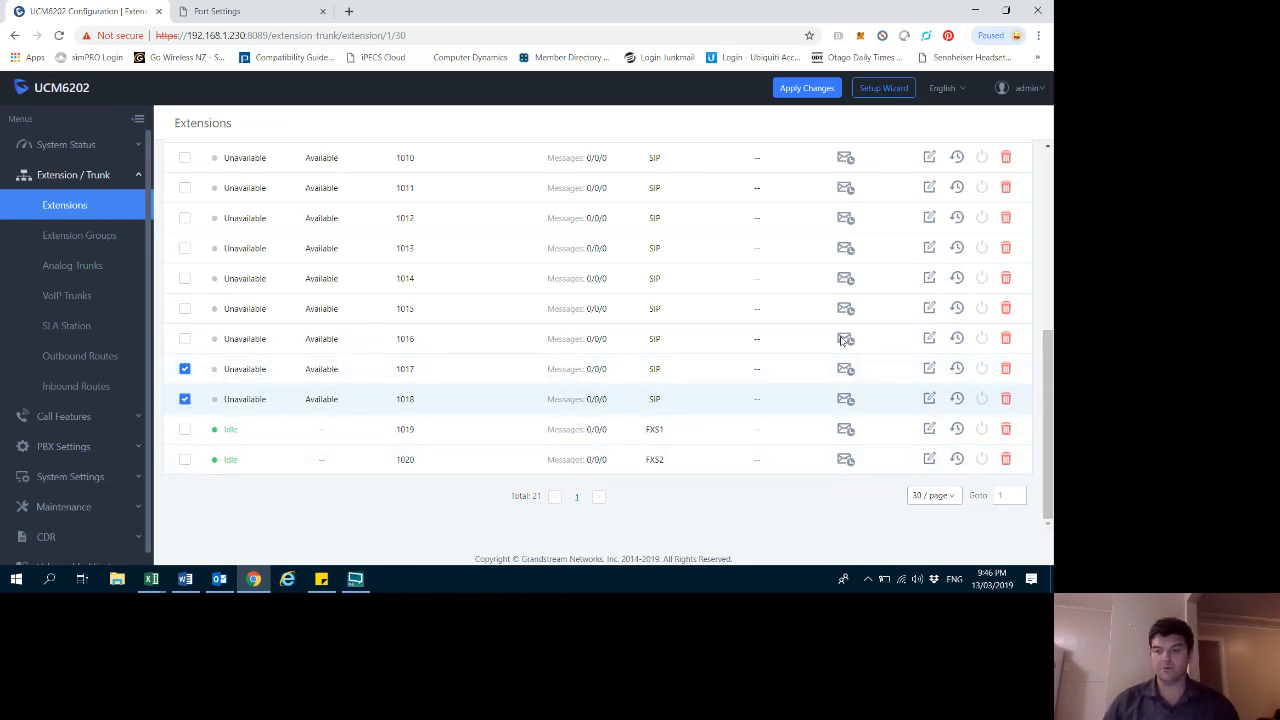
left_click(1006, 368)
left_click(890, 410)
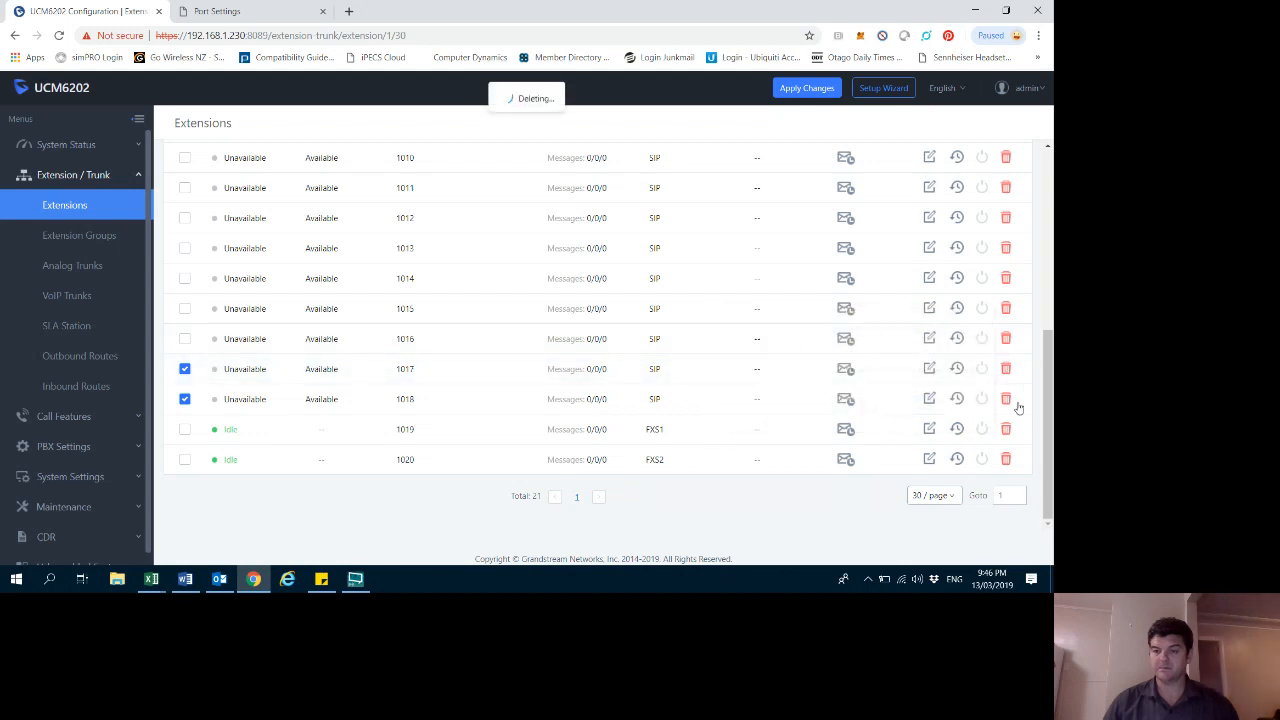
left_click(1006, 399)
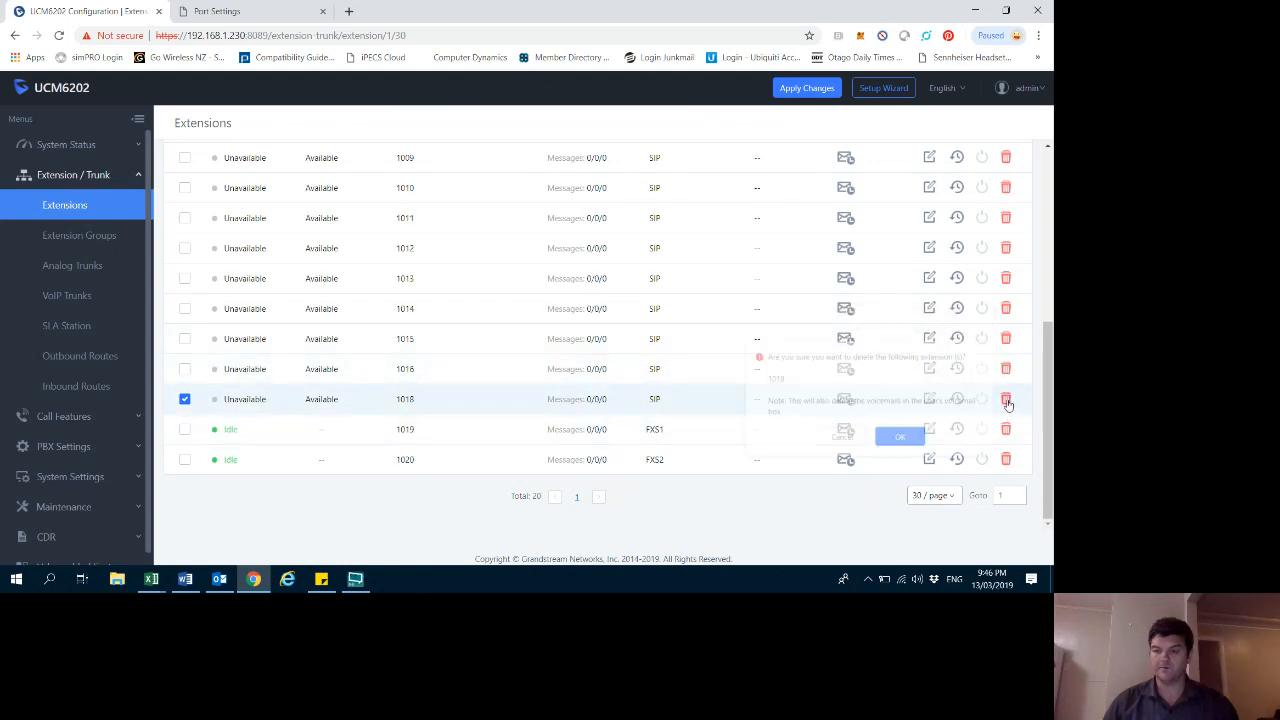
left_click(891, 440)
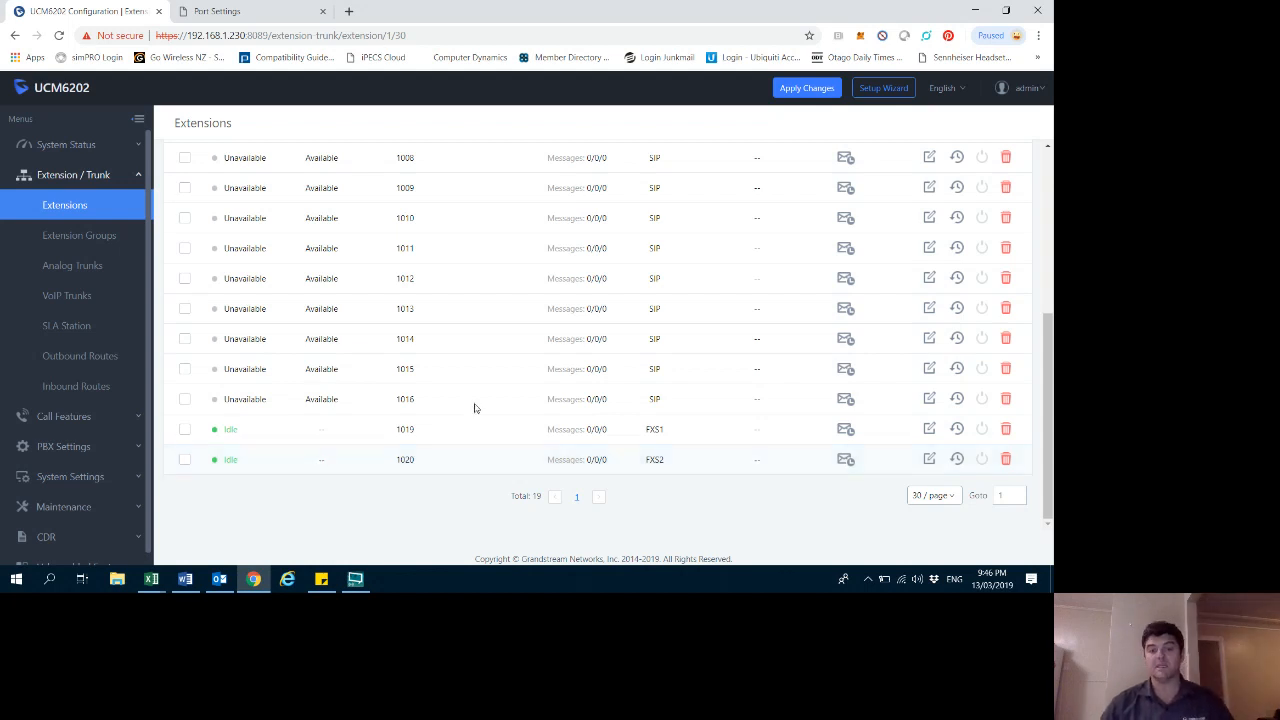
scroll(428, 446, "up", 3)
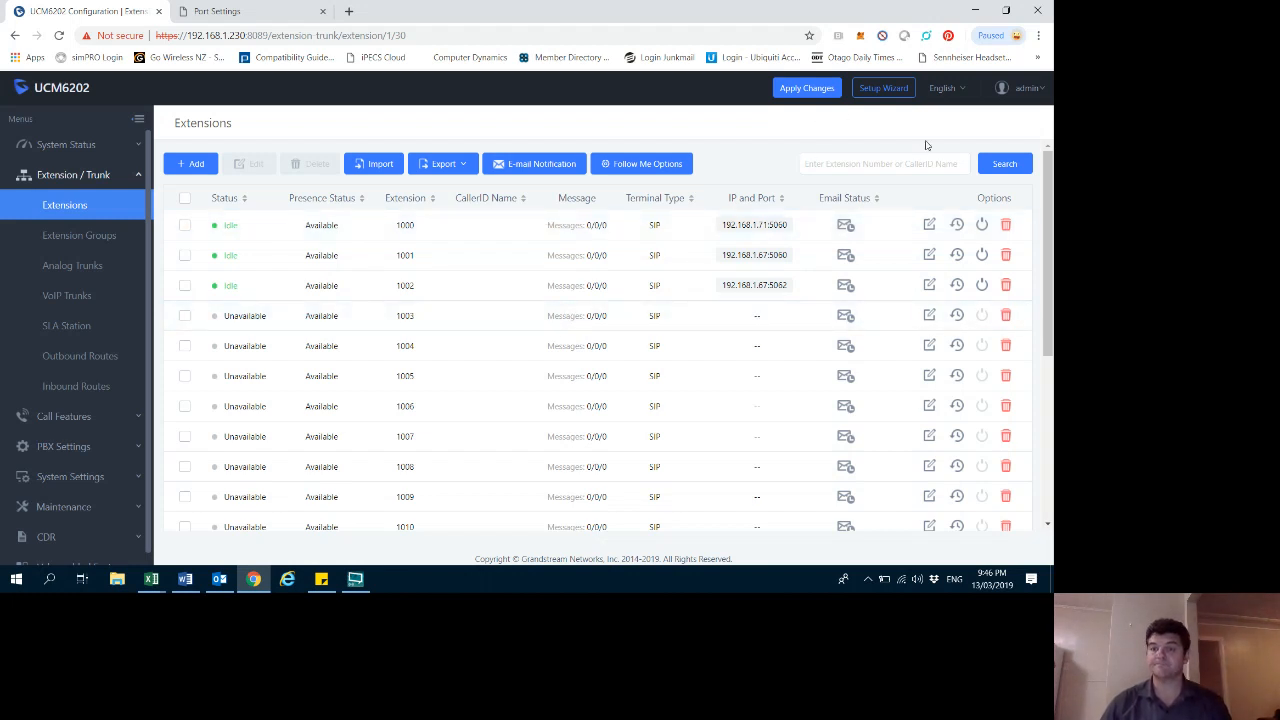
left_click(355, 580)
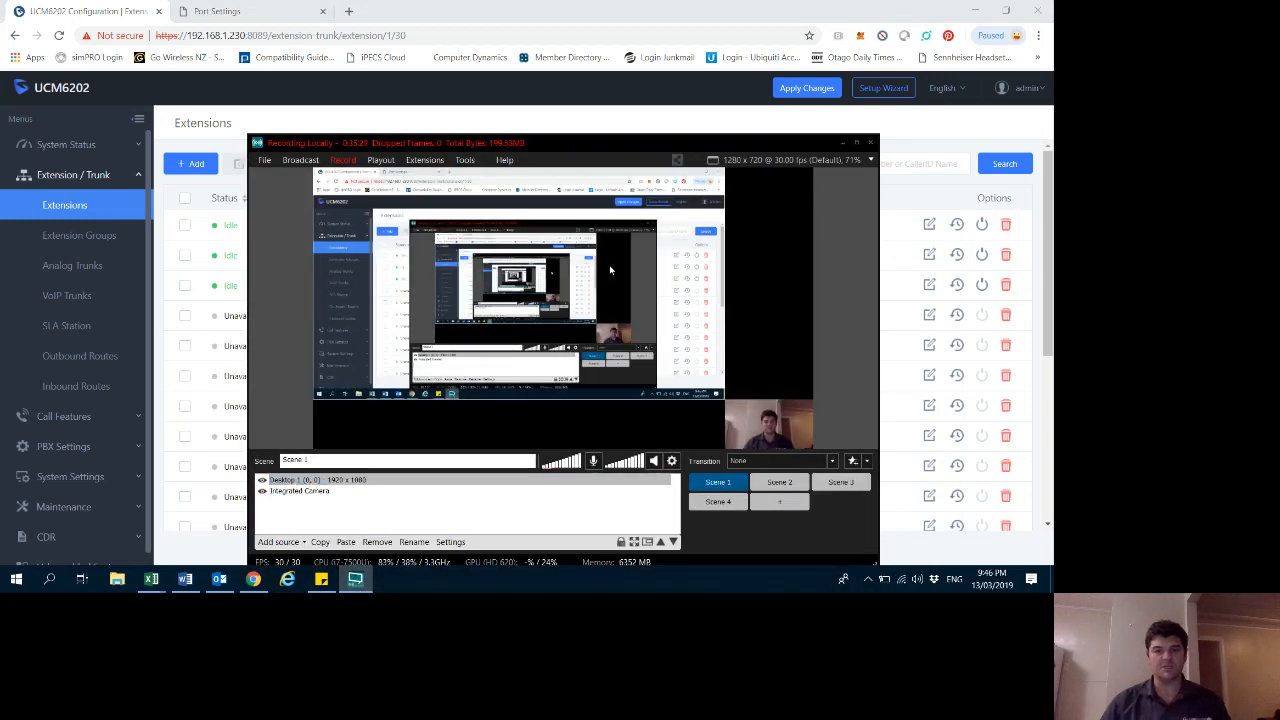